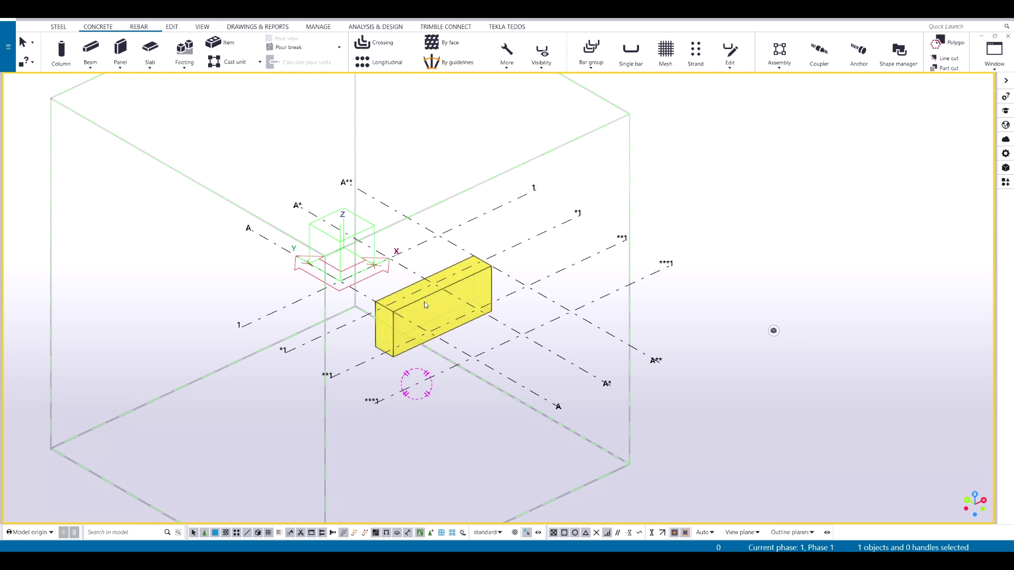
Step: Set the concrete beam's length to 8000 through its direct modification dimension
{"action": "middle_click_drag", "start_coordinate": [564, 330], "coordinate": [384, 265], "text": "ctrl"}
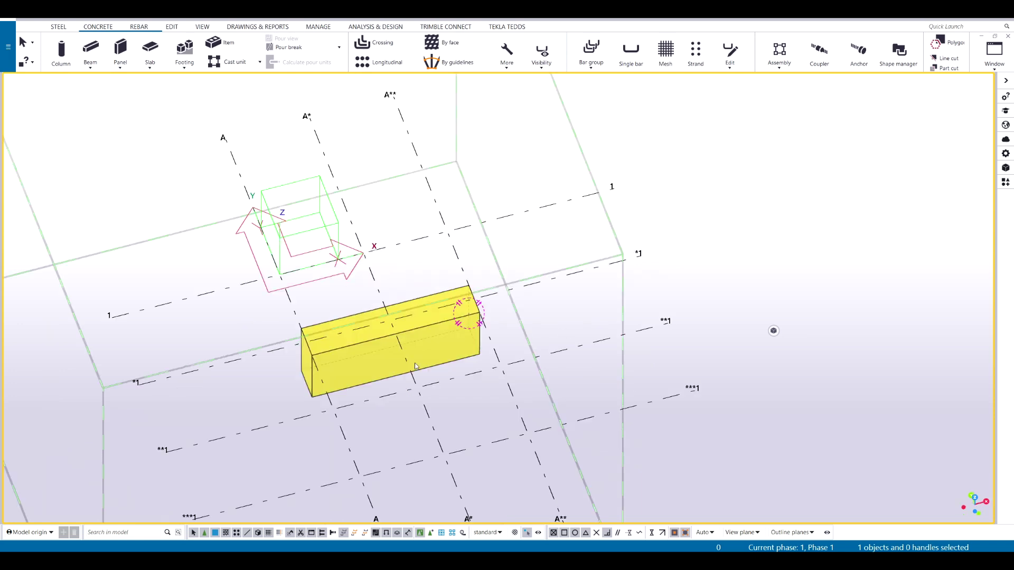
{"action": "left_click", "coordinate": [416, 335]}
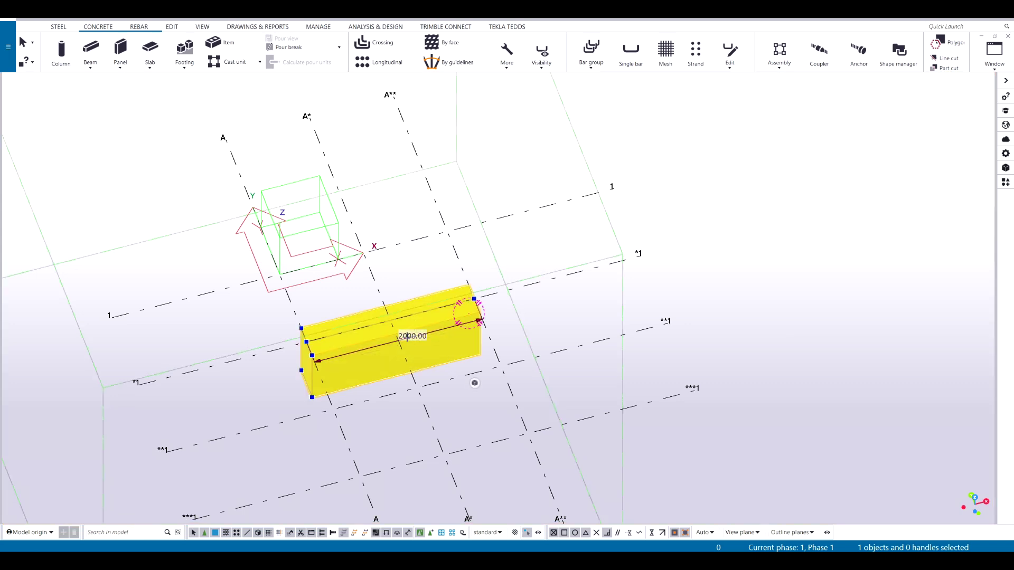
{"action": "middle_click", "coordinate": [407, 324]}
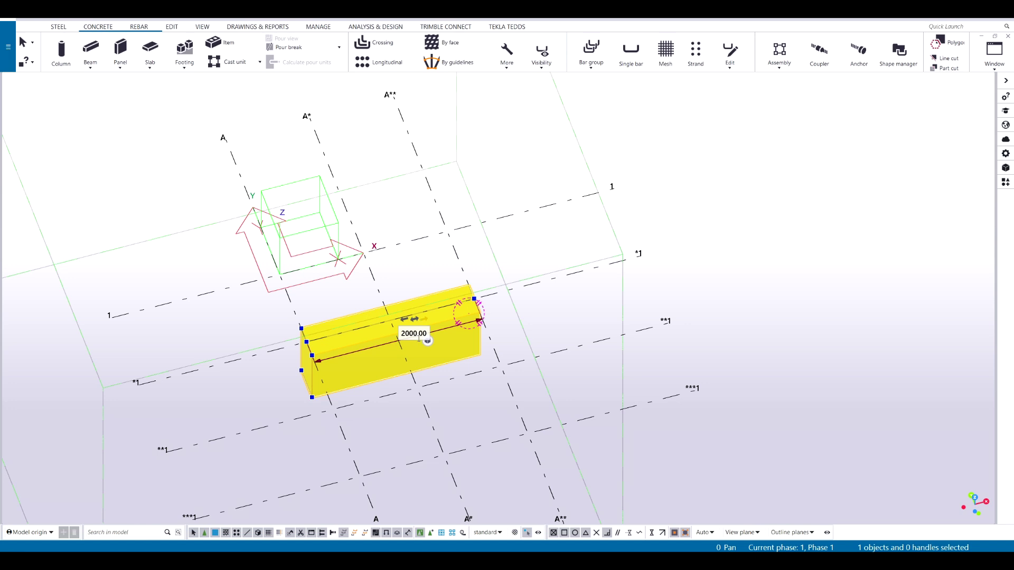
{"action": "key", "text": "BackSpace"}
{"action": "key", "text": "BackSpace"}
{"action": "key", "text": "BackSpace"}
{"action": "key", "text": "BackSpace"}
{"action": "type", "text": "8000"}
{"action": "key", "text": "Return"}
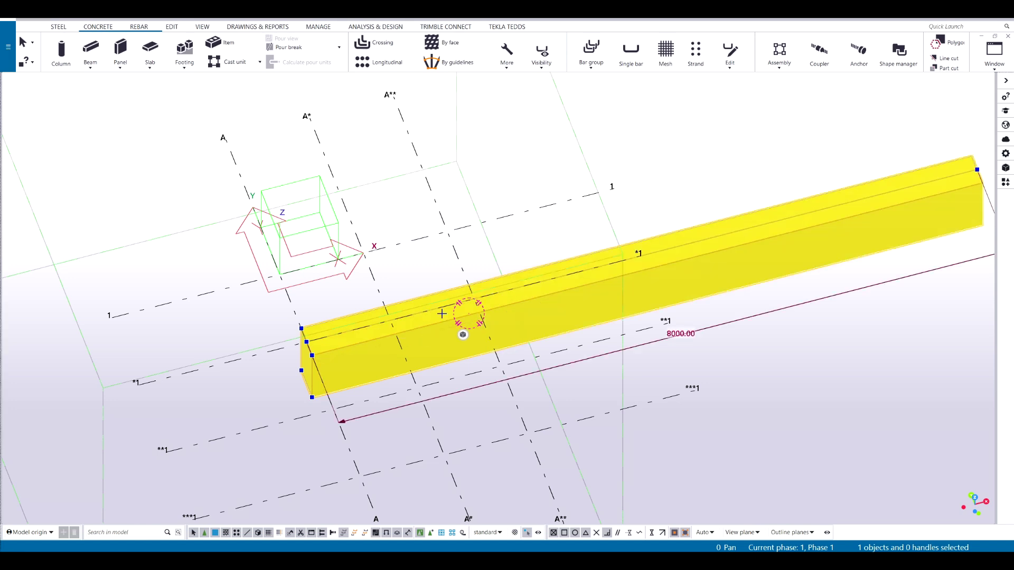
{"action": "scroll", "coordinate": [309, 364], "scroll_direction": "up", "scroll_amount": 2}
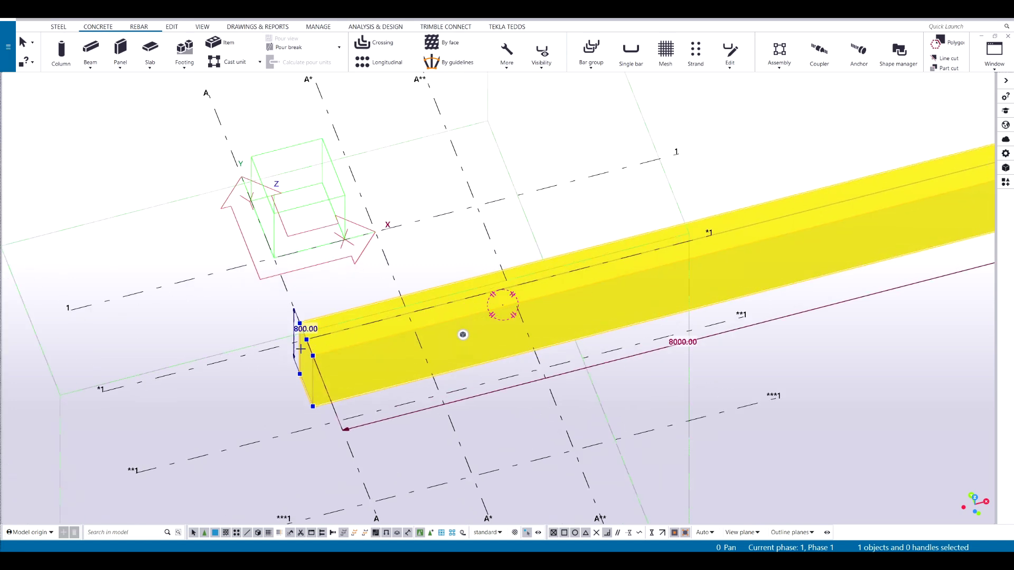
Step: Fit the work area around the lengthened concrete beam
{"action": "scroll", "coordinate": [315, 374], "scroll_direction": "up", "scroll_amount": 1}
{"action": "left_click", "coordinate": [239, 266]}
{"action": "left_click", "coordinate": [297, 336]}
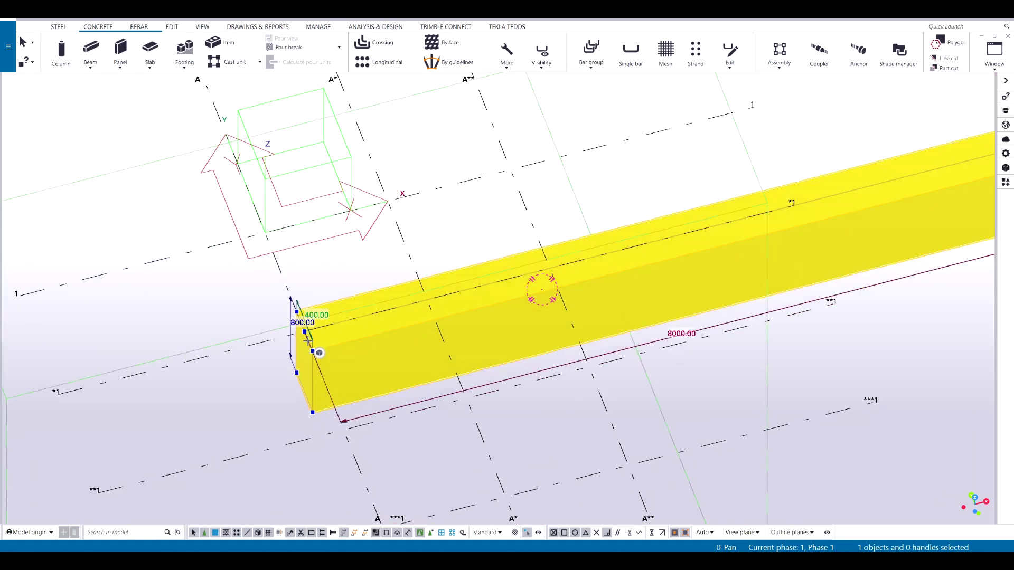
{"action": "scroll", "coordinate": [357, 296], "scroll_direction": "down", "scroll_amount": 3}
{"action": "scroll", "coordinate": [472, 294], "scroll_direction": "down", "scroll_amount": 2}
{"action": "middle_click_drag", "start_coordinate": [686, 267], "coordinate": [577, 329]}
{"action": "right_click", "coordinate": [652, 217]}
{"action": "left_click", "coordinate": [680, 263]}
{"action": "scroll", "coordinate": [509, 299], "scroll_direction": "down", "scroll_amount": 1}
{"action": "mouse_move", "coordinate": [509, 299]}
{"action": "middle_mouse_down", "text": "ctrl"}
{"action": "mouse_move", "coordinate": [481, 269]}
{"action": "mouse_move", "coordinate": [502, 290]}
{"action": "middle_mouse_up", "text": "ctrl"}
{"action": "scroll", "coordinate": [507, 298], "scroll_direction": "up", "scroll_amount": 3}
{"action": "scroll", "coordinate": [548, 320], "scroll_direction": "down", "scroll_amount": 1}
{"action": "middle_click_drag", "start_coordinate": [548, 321], "coordinate": [489, 334]}
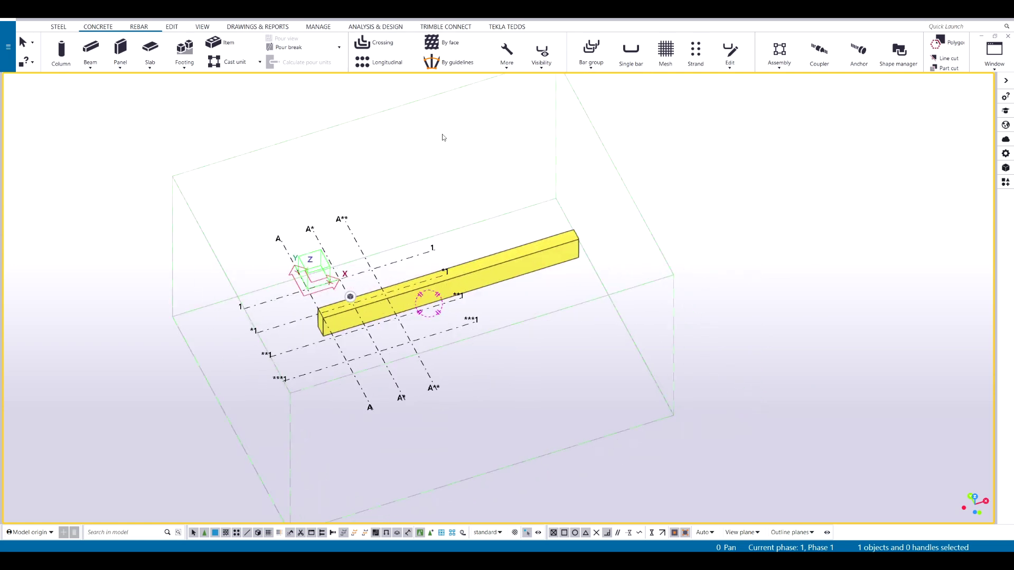
Step: Hide the grids in the 3d view
{"action": "double_click", "coordinate": [436, 148]}
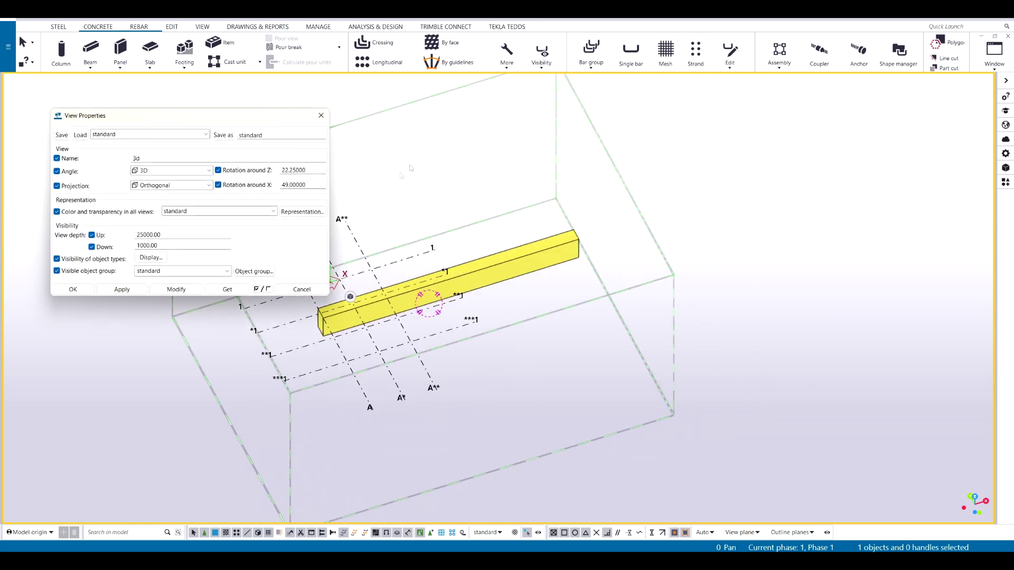
{"action": "left_click", "coordinate": [302, 289]}
{"action": "left_click", "coordinate": [355, 324]}
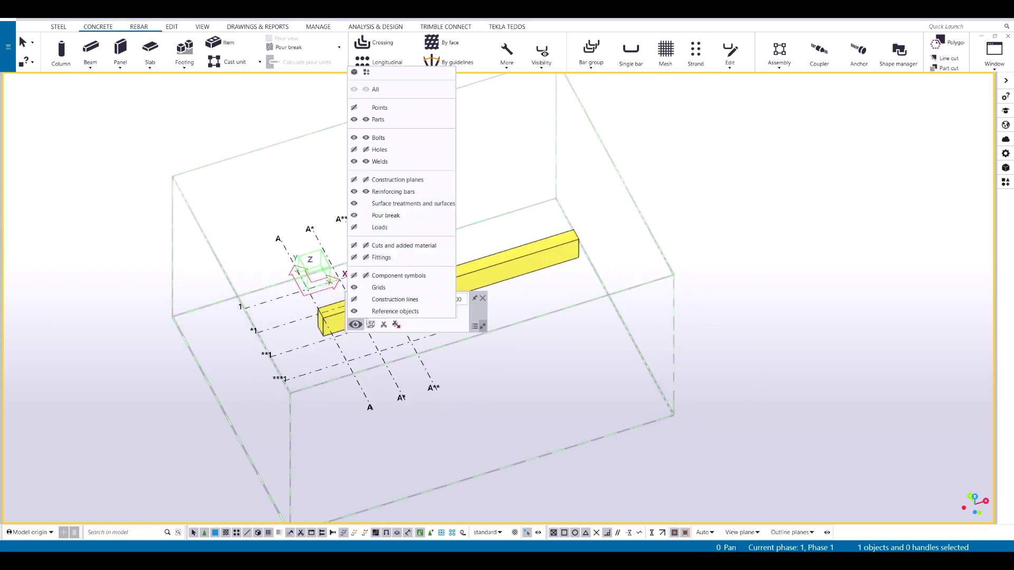
{"action": "left_click", "coordinate": [355, 293]}
Step: Examine the concrete beam's near end and full length in the model view
{"action": "middle_click_drag", "start_coordinate": [624, 385], "coordinate": [458, 360], "text": "ctrl"}
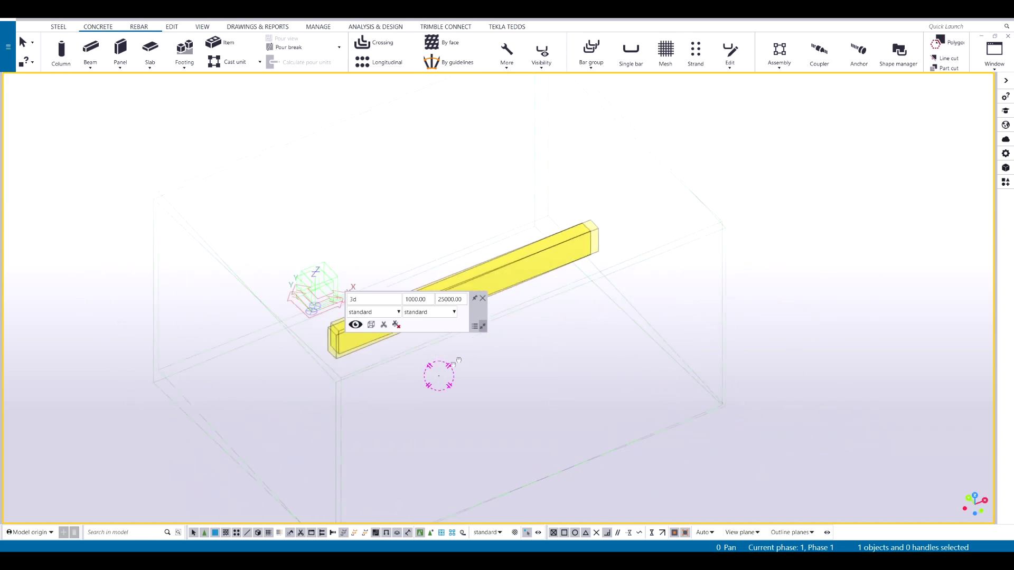
{"action": "scroll", "coordinate": [438, 280], "scroll_direction": "up", "scroll_amount": 5}
{"action": "middle_click_drag", "start_coordinate": [438, 280], "coordinate": [562, 205]}
{"action": "middle_click_drag", "start_coordinate": [482, 246], "coordinate": [271, 305], "text": "ctrl"}
{"action": "scroll", "coordinate": [385, 334], "scroll_direction": "up", "scroll_amount": 5}
{"action": "scroll", "coordinate": [272, 279], "scroll_direction": "down", "scroll_amount": 5}
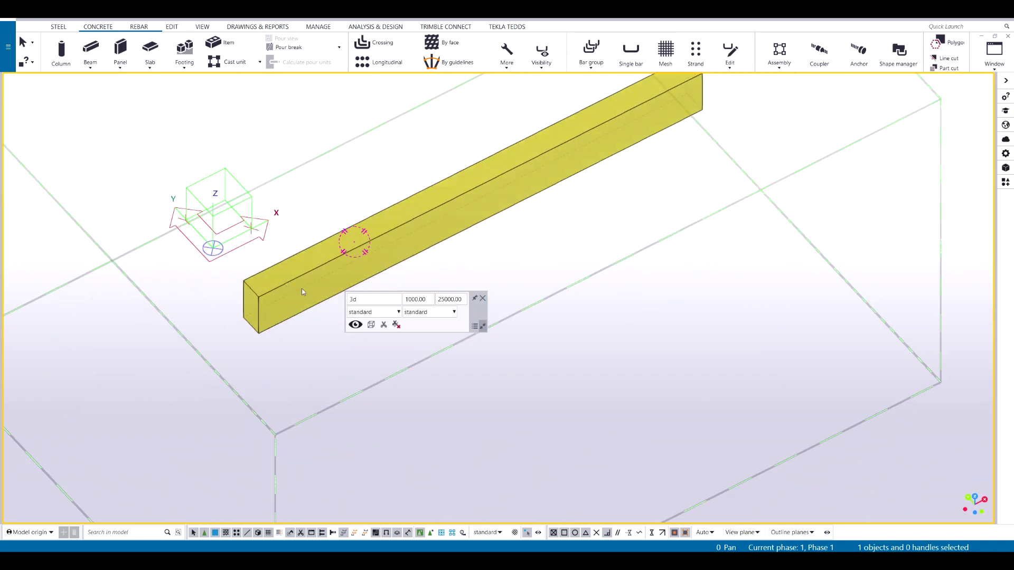
{"action": "scroll", "coordinate": [299, 291], "scroll_direction": "up", "scroll_amount": 5}
{"action": "scroll", "coordinate": [328, 389], "scroll_direction": "down", "scroll_amount": 2}
{"action": "scroll", "coordinate": [327, 389], "scroll_direction": "down", "scroll_amount": 5}
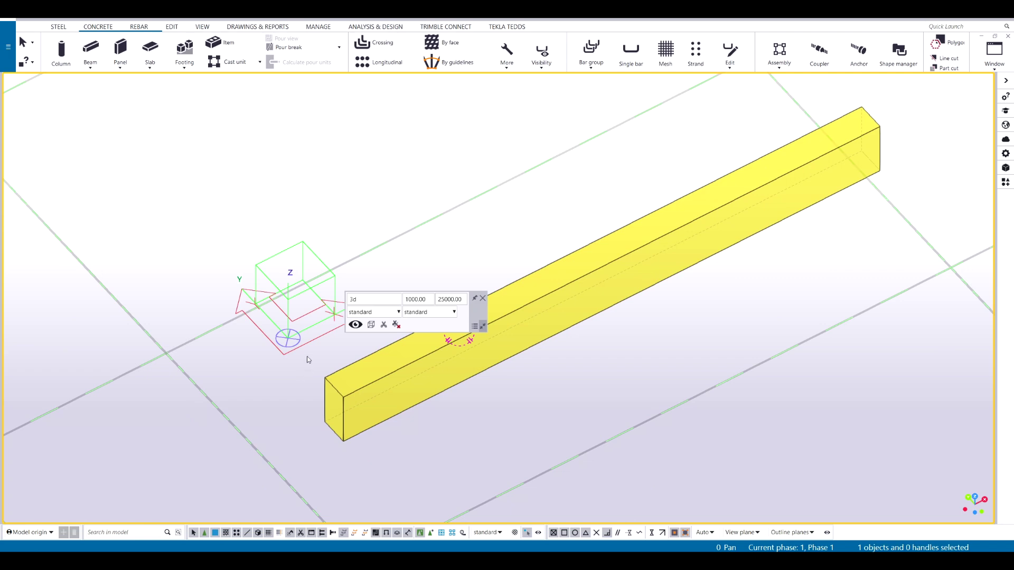
{"action": "scroll", "coordinate": [275, 280], "scroll_direction": "down", "scroll_amount": 3}
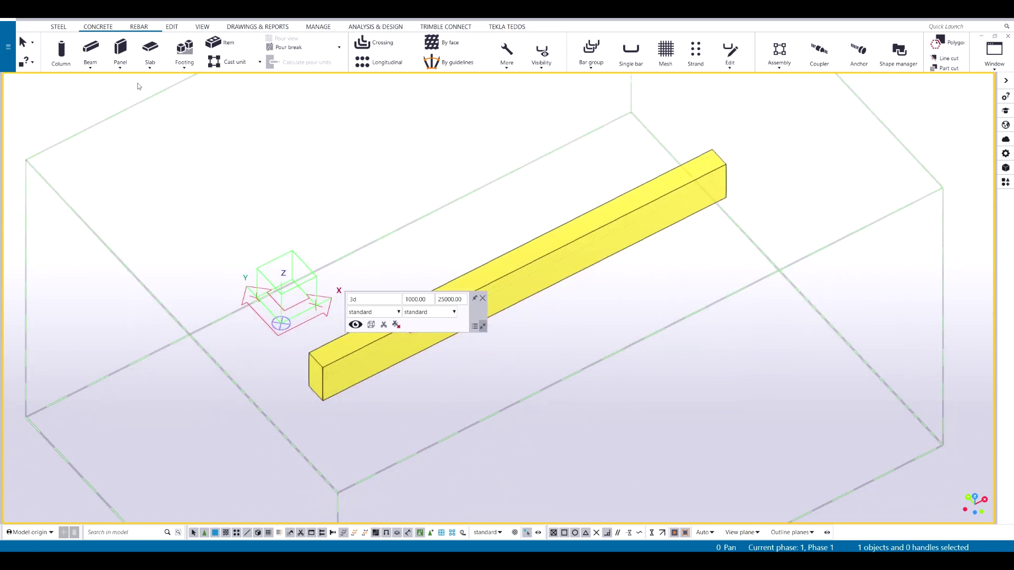
Step: Create crossing rebars along the beam from its lower front edge, keeping the proposed cross-section legs
{"action": "left_click", "coordinate": [140, 28]}
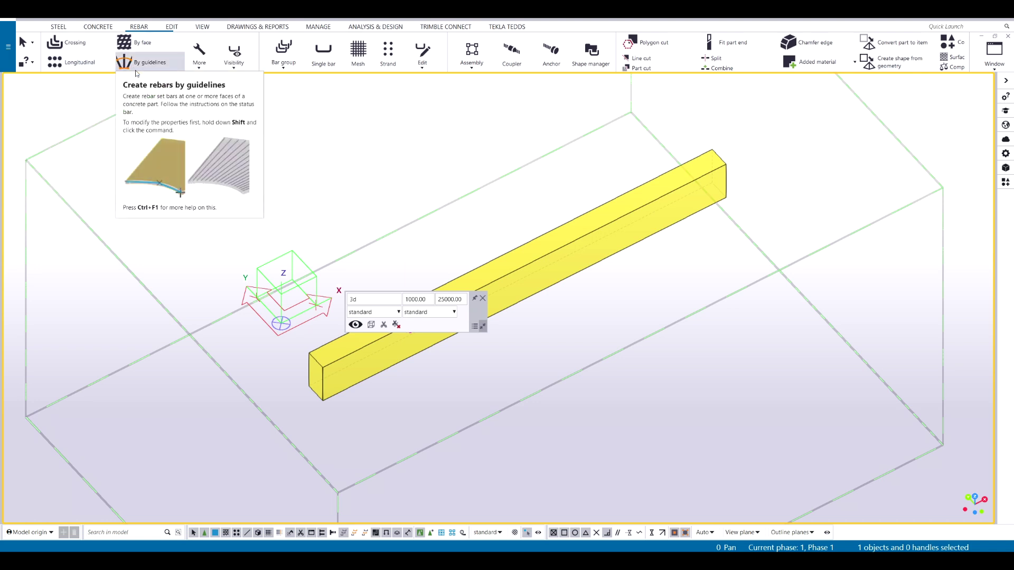
{"action": "left_click", "coordinate": [86, 53]}
{"action": "scroll", "coordinate": [349, 355], "scroll_direction": "up", "scroll_amount": 2}
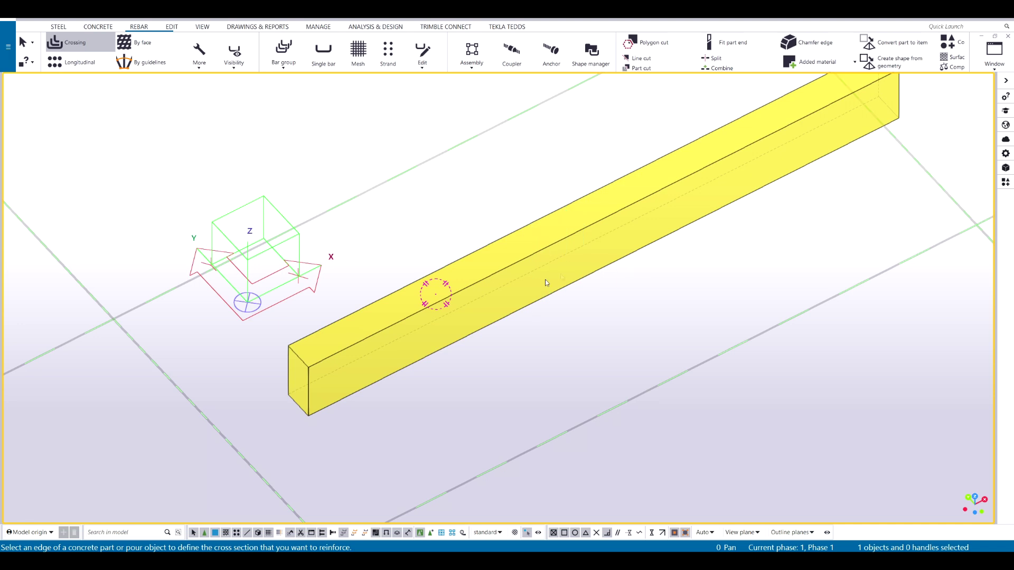
{"action": "left_click", "coordinate": [529, 305]}
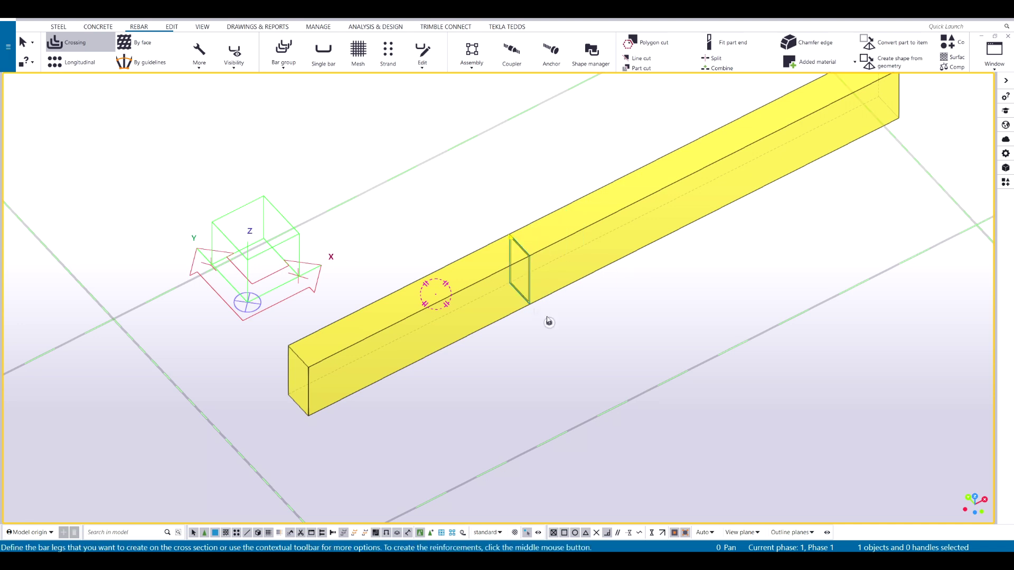
{"action": "mouse_move", "coordinate": [560, 349]}
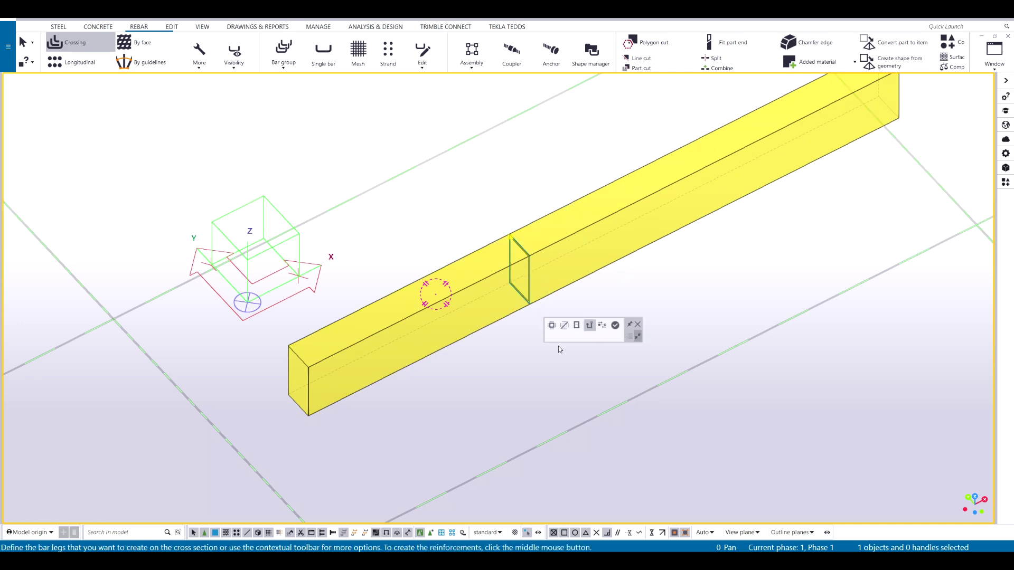
{"action": "middle_click", "coordinate": [634, 286]}
{"action": "middle_click_drag", "start_coordinate": [595, 302], "coordinate": [442, 314]}
{"action": "scroll", "coordinate": [336, 436], "scroll_direction": "up", "scroll_amount": 3}
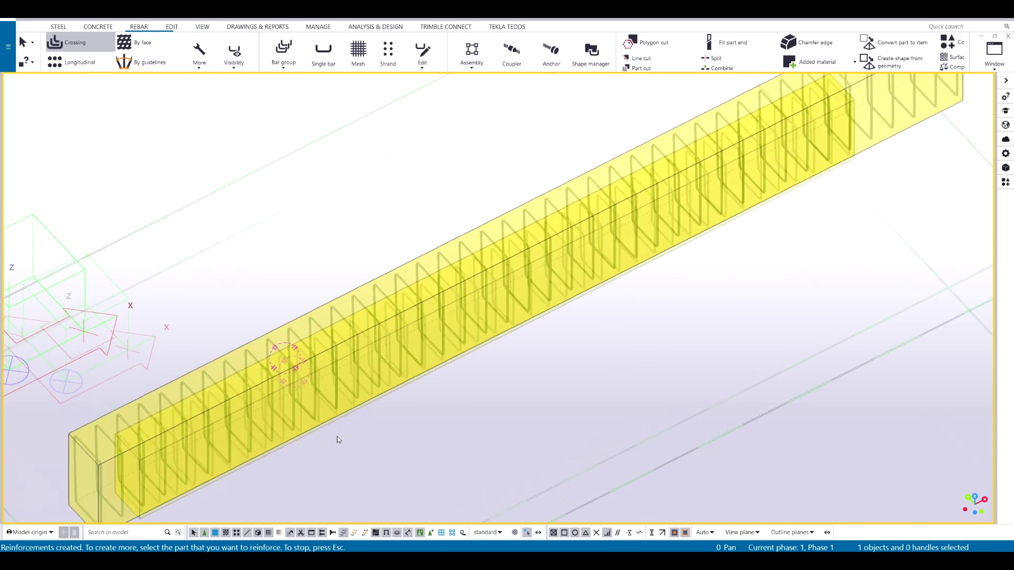
{"action": "scroll", "coordinate": [363, 374], "scroll_direction": "down", "scroll_amount": 4}
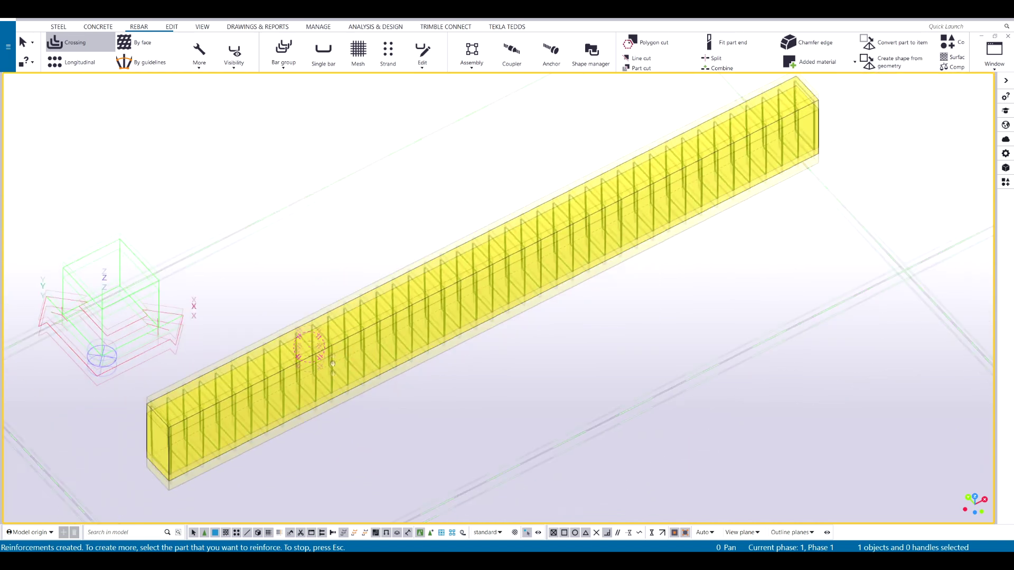
{"action": "middle_click_drag", "start_coordinate": [357, 382], "coordinate": [264, 354], "text": "ctrl"}
{"action": "key", "text": "Escape"}
{"action": "scroll", "coordinate": [269, 358], "scroll_direction": "up", "scroll_amount": 1}
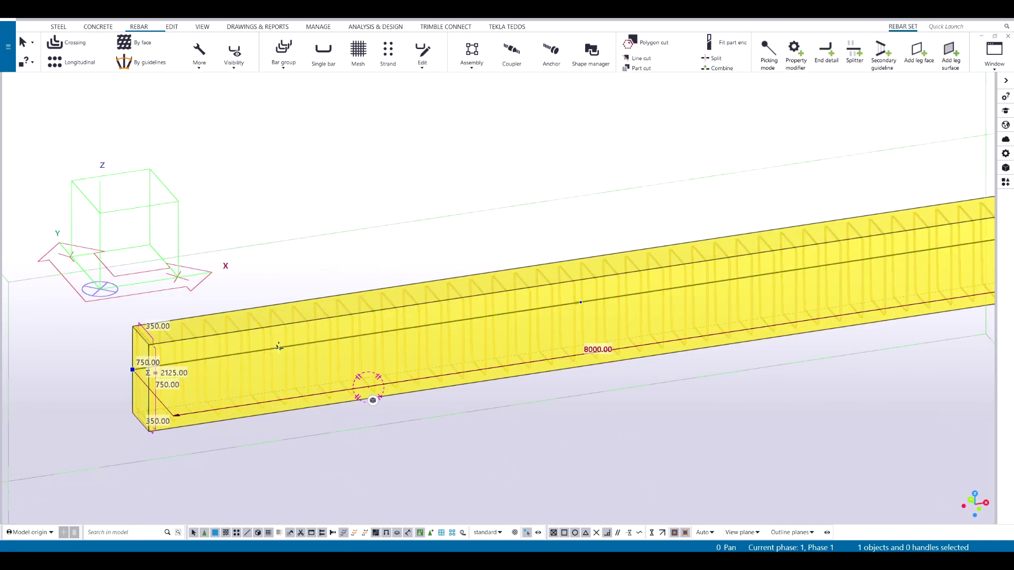
Step: Examine the crossing rebar set along the beam, including its guideline and direction arrow
{"action": "left_click", "coordinate": [279, 347]}
{"action": "scroll", "coordinate": [317, 370], "scroll_direction": "down", "scroll_amount": 2}
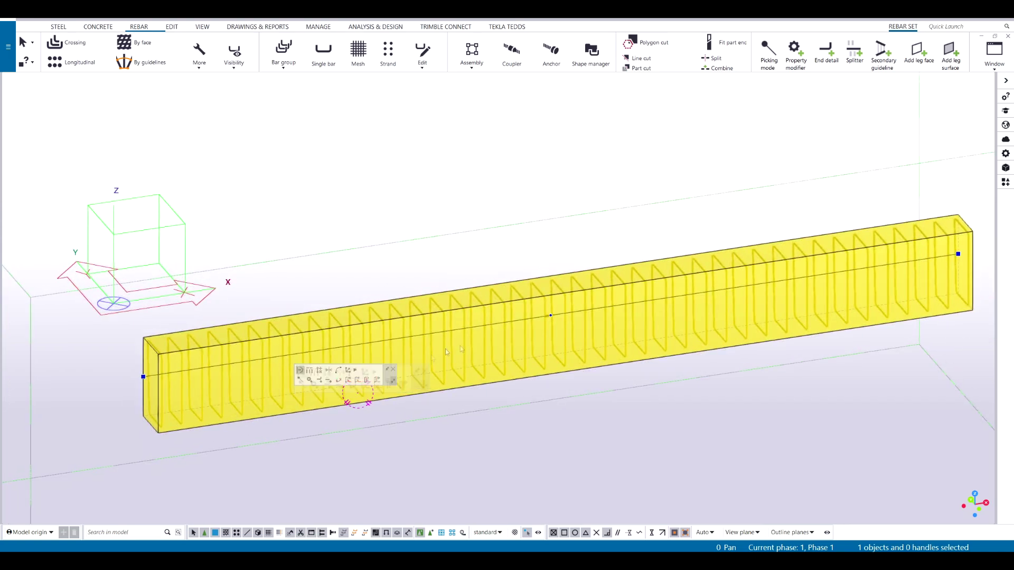
{"action": "scroll", "coordinate": [552, 317], "scroll_direction": "up", "scroll_amount": 4}
{"action": "scroll", "coordinate": [557, 312], "scroll_direction": "up", "scroll_amount": 3}
{"action": "scroll", "coordinate": [495, 303], "scroll_direction": "down", "scroll_amount": 3}
{"action": "middle_click_drag", "start_coordinate": [479, 324], "coordinate": [464, 370], "text": "ctrl"}
{"action": "scroll", "coordinate": [457, 323], "scroll_direction": "up", "scroll_amount": 6}
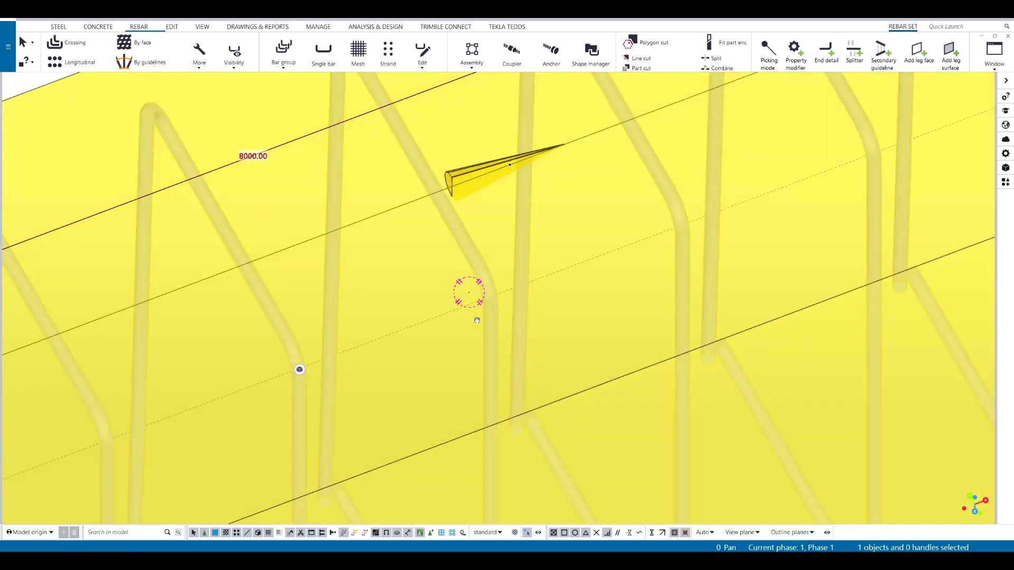
{"action": "middle_click_drag", "start_coordinate": [458, 323], "coordinate": [449, 326]}
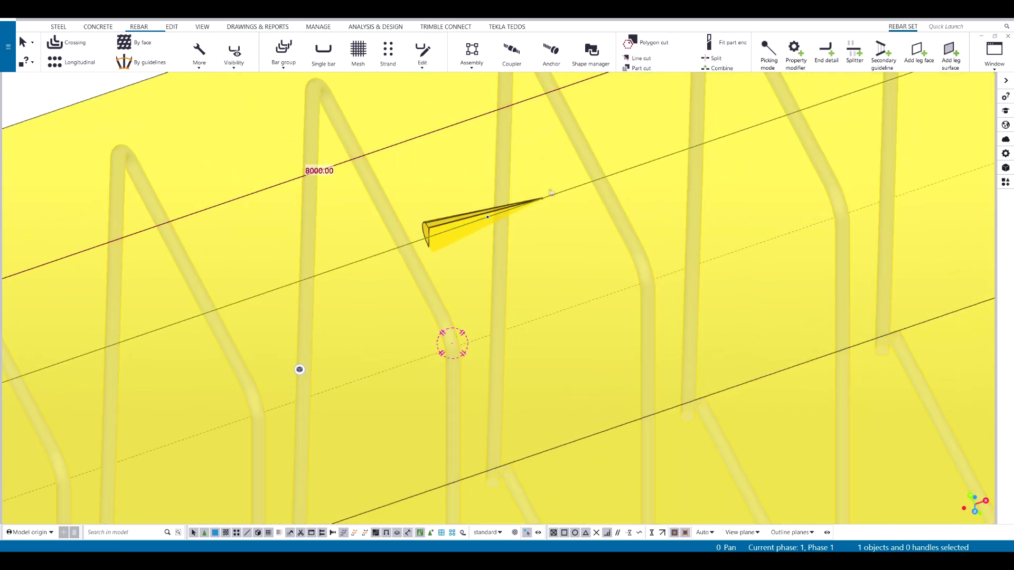
{"action": "scroll", "coordinate": [507, 313], "scroll_direction": "down", "scroll_amount": 8}
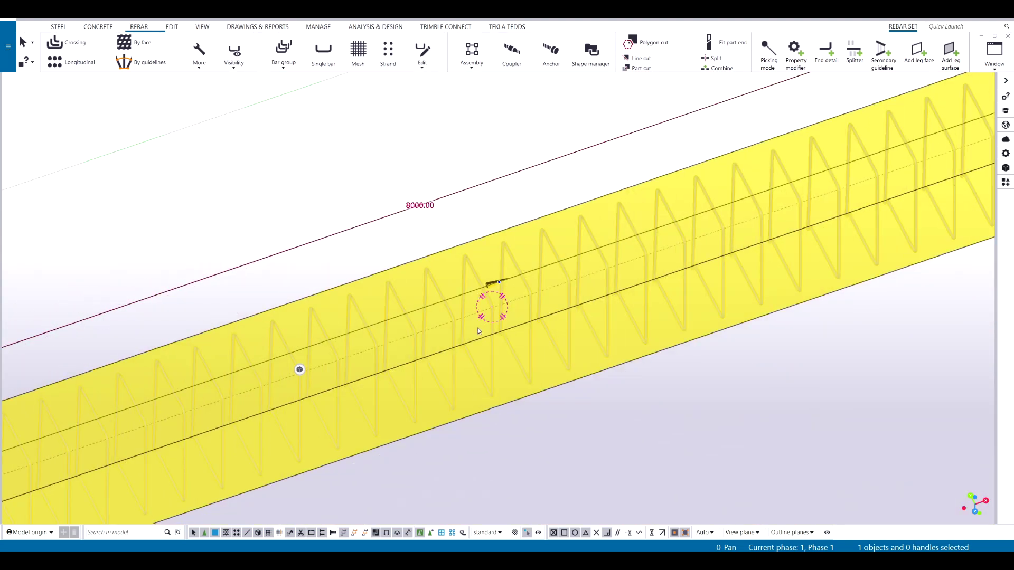
{"action": "scroll", "coordinate": [463, 308], "scroll_direction": "down", "scroll_amount": 5}
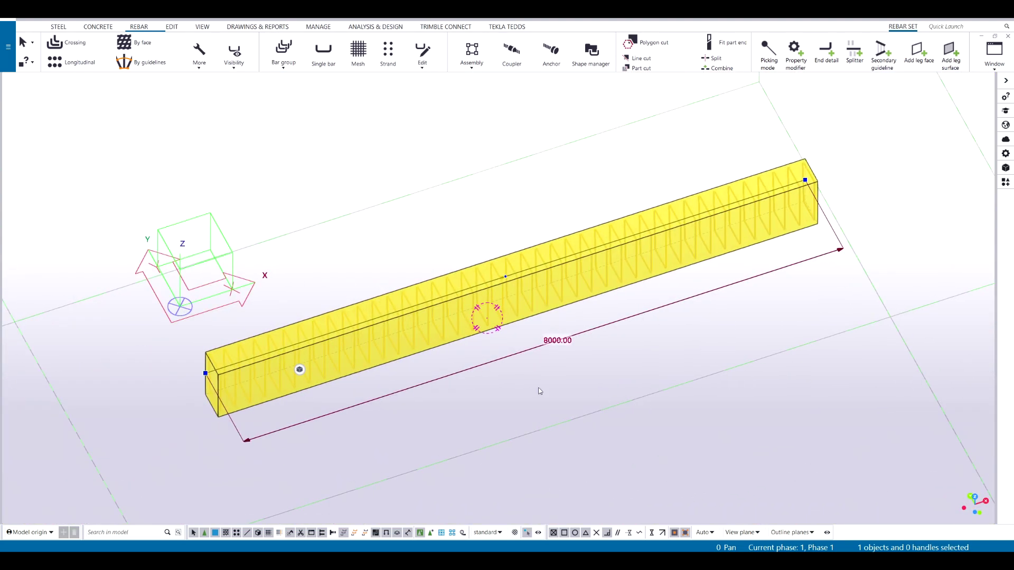
{"action": "scroll", "coordinate": [510, 394], "scroll_direction": "up", "scroll_amount": 6}
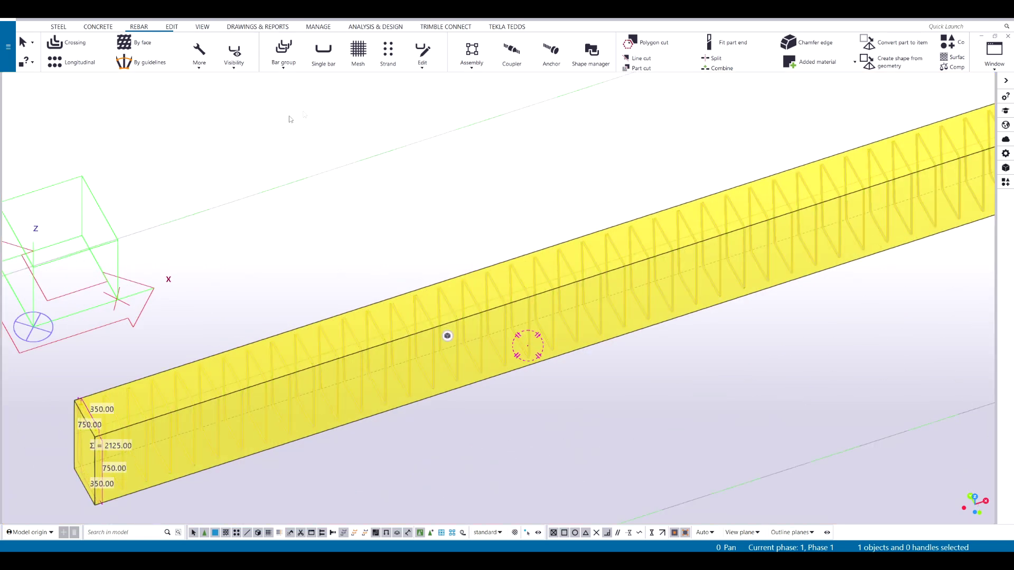
Step: Turn on the visibility of the rebar set's leg faces
{"action": "left_click", "coordinate": [234, 56]}
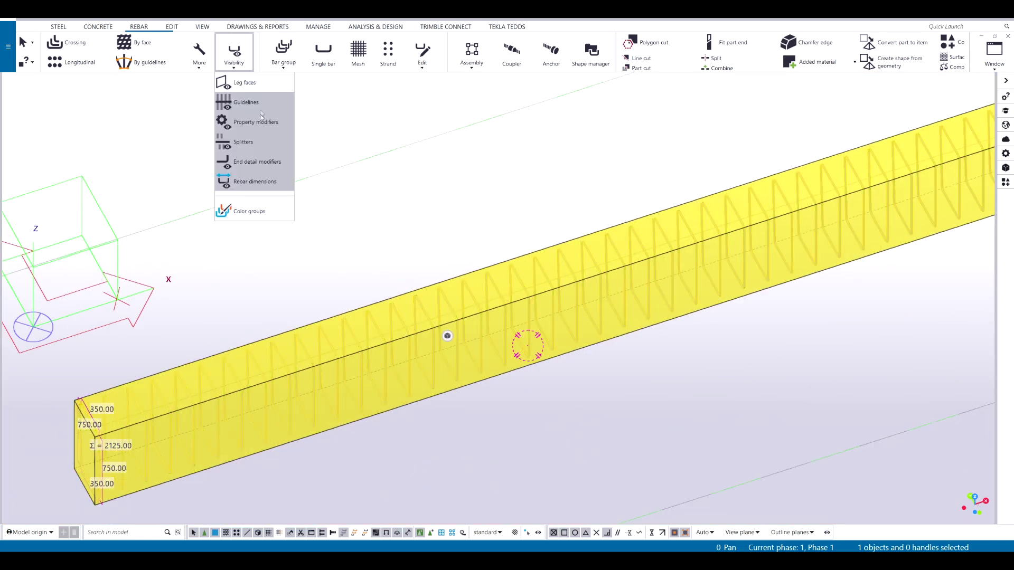
{"action": "left_click", "coordinate": [258, 88]}
{"action": "scroll", "coordinate": [240, 63], "scroll_direction": "up", "scroll_amount": 1}
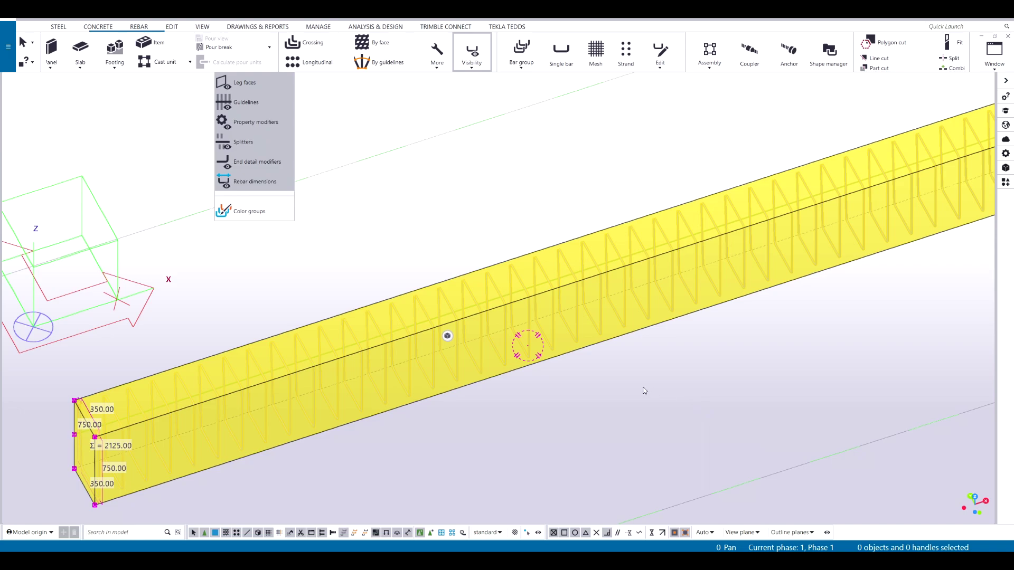
{"action": "key", "text": "super+shift+s"}
{"action": "left_click_drag", "start_coordinate": [256, 17], "coordinate": [585, 136]}
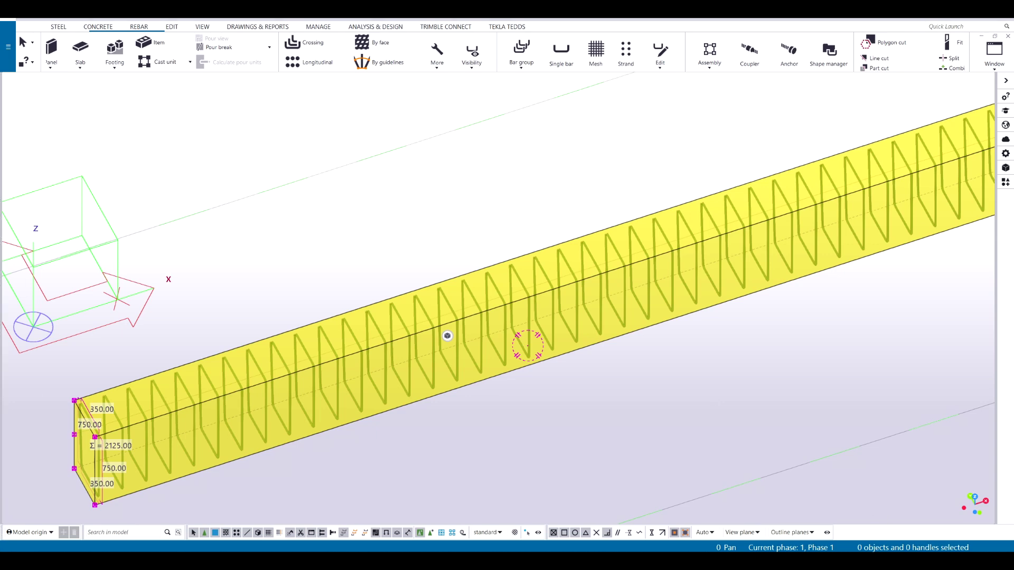
{"action": "key", "text": "super+shift+s"}
{"action": "mouse_move", "coordinate": [256, 19]}
{"action": "left_mouse_down"}
{"action": "mouse_move", "coordinate": [495, 97]}
{"action": "mouse_move", "coordinate": [530, 98]}
{"action": "left_mouse_up"}
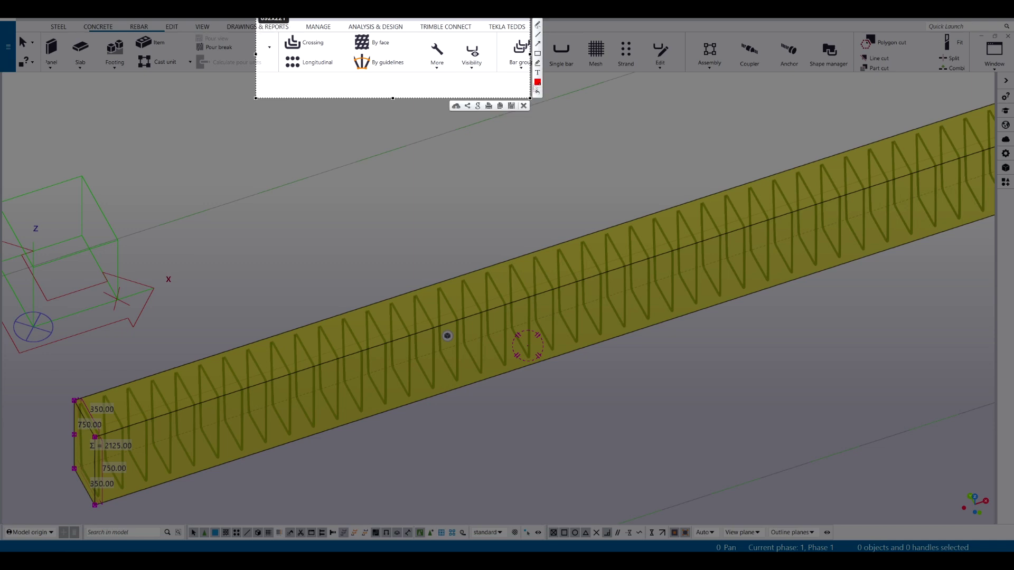
{"action": "mouse_move", "coordinate": [275, 32]}
{"action": "left_mouse_down"}
{"action": "mouse_move", "coordinate": [403, 74]}
{"action": "mouse_move", "coordinate": [493, 76]}
{"action": "left_mouse_up"}
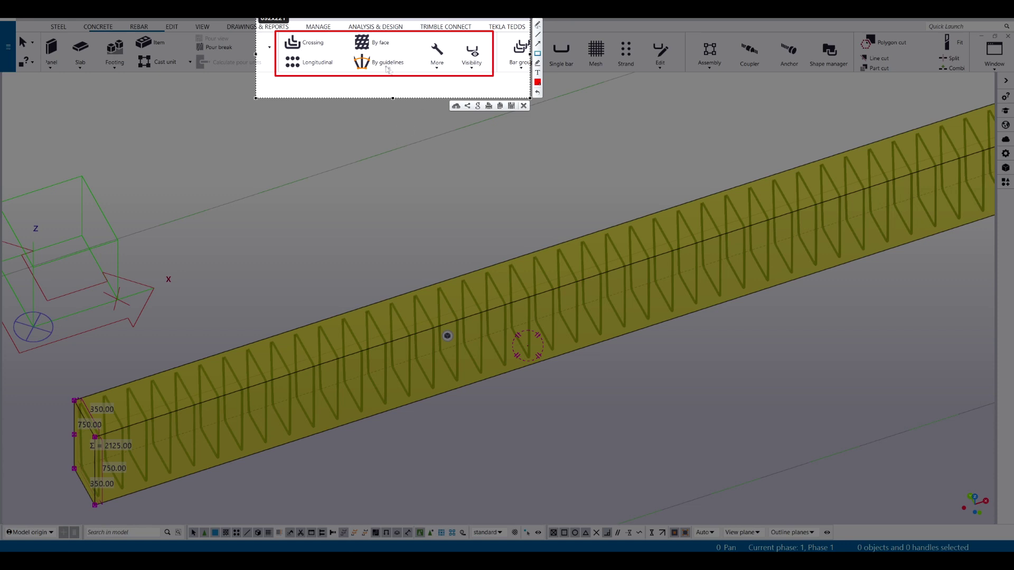
{"action": "key", "text": "Escape"}
Step: Turn off the visibility of the selected rebar set's dimensions, leg faces and guidelines
{"action": "scroll", "coordinate": [209, 372], "scroll_direction": "down", "scroll_amount": 2}
{"action": "middle_click_drag", "start_coordinate": [209, 372], "coordinate": [208, 348]}
{"action": "left_click", "coordinate": [310, 417]}
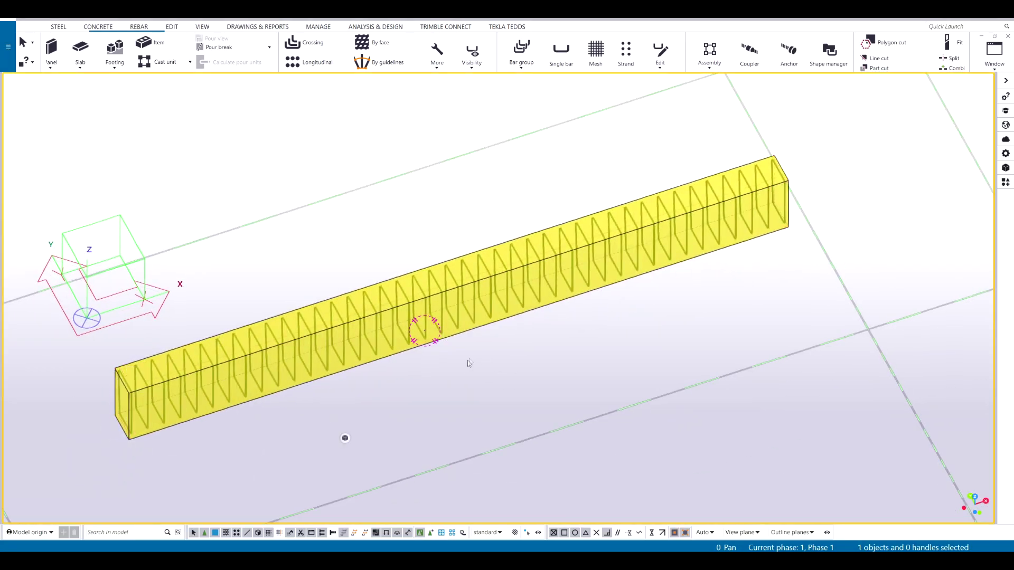
{"action": "scroll", "coordinate": [425, 365], "scroll_direction": "up", "scroll_amount": 2}
{"action": "left_click", "coordinate": [360, 358]}
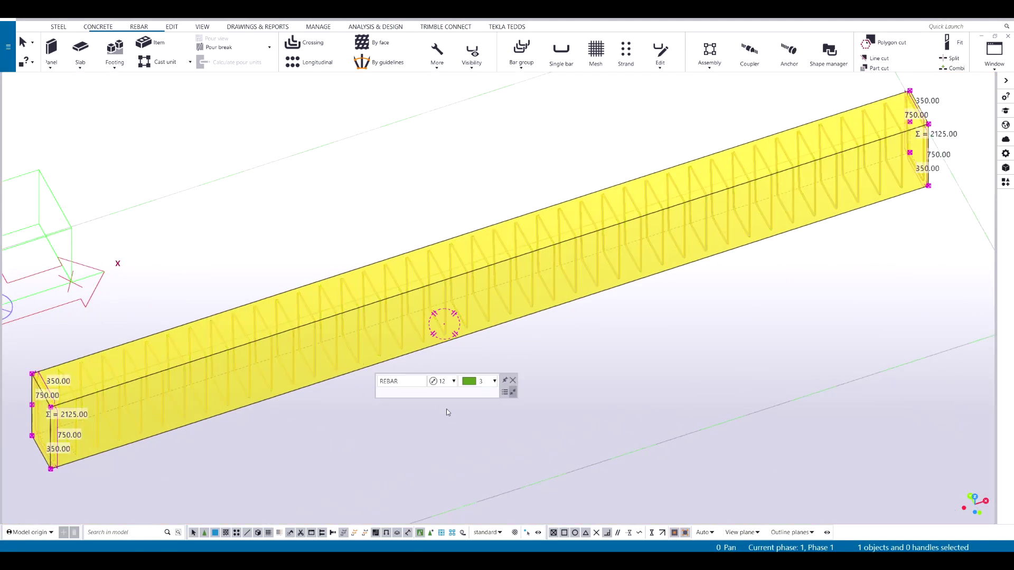
{"action": "middle_click_drag", "start_coordinate": [590, 466], "coordinate": [728, 436]}
{"action": "middle_click_drag", "start_coordinate": [502, 431], "coordinate": [432, 433]}
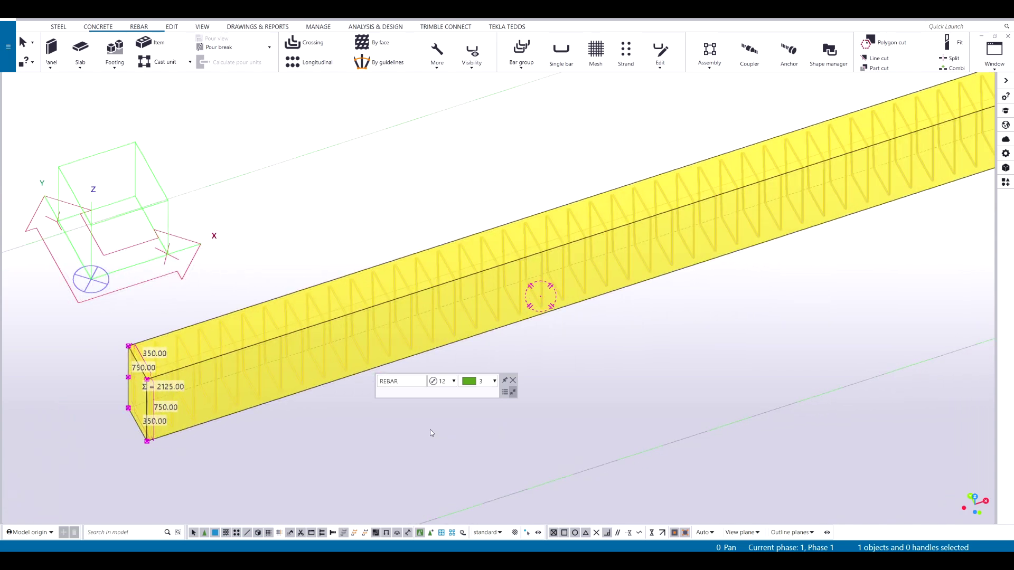
{"action": "left_click", "coordinate": [471, 55]}
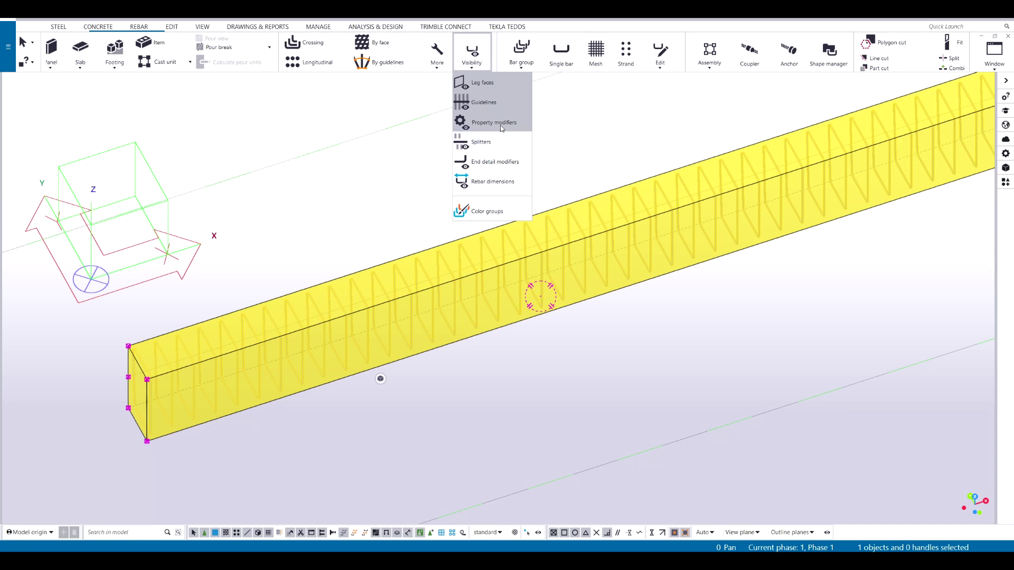
{"action": "left_click", "coordinate": [493, 93]}
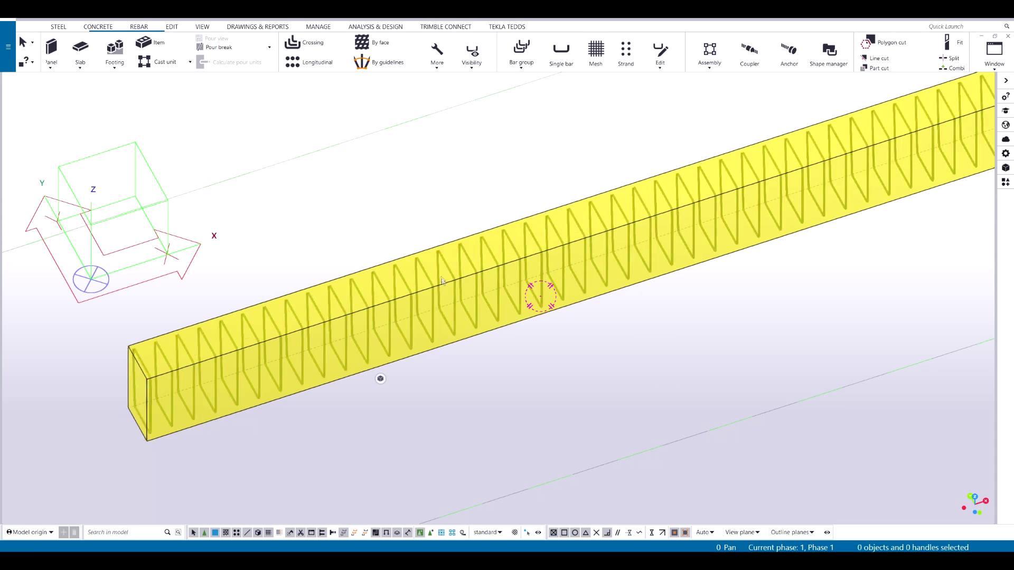
Step: Select the handle at the far end of the concrete beam with an area selection
{"action": "left_click", "coordinate": [442, 301]}
{"action": "scroll", "coordinate": [433, 245], "scroll_direction": "down", "scroll_amount": 3}
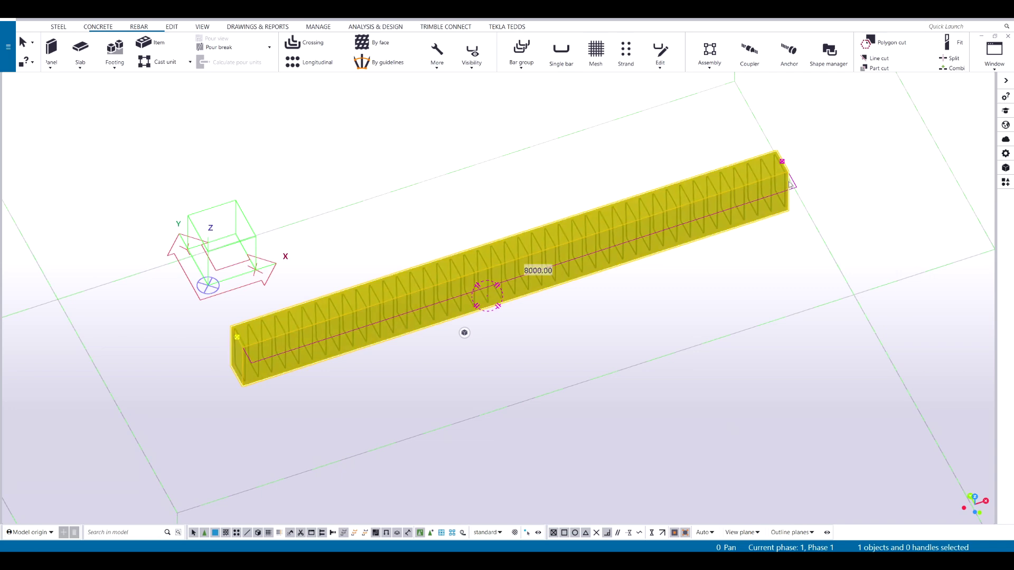
{"action": "middle_click_drag", "start_coordinate": [730, 190], "coordinate": [665, 225]}
{"action": "left_click_drag", "start_coordinate": [668, 151], "coordinate": [819, 261], "text": "alt"}
{"action": "middle_click_drag", "start_coordinate": [780, 252], "coordinate": [756, 274]}
{"action": "key", "text": "ctrl+m"}
{"action": "left_click", "coordinate": [687, 207]}
{"action": "key", "text": "Escape"}
{"action": "middle_click_drag", "start_coordinate": [594, 352], "coordinate": [622, 346]}
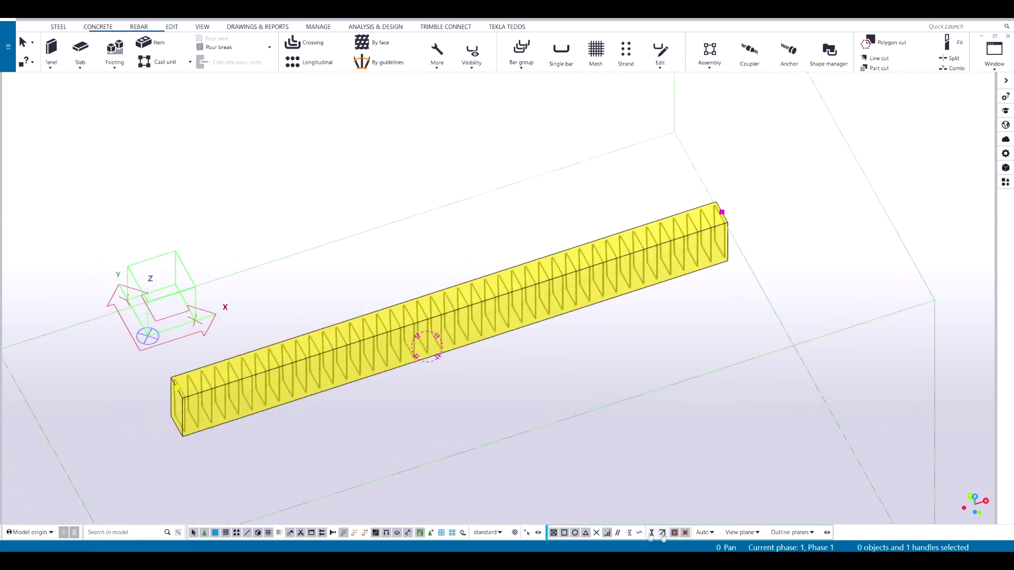
Step: Shorten the beam by moving its far-end handle about 1200 mm toward the near end, and undo the move
{"action": "middle_click_drag", "start_coordinate": [632, 256], "coordinate": [574, 253]}
{"action": "key", "text": "ctrl+m"}
{"action": "left_click", "coordinate": [573, 181]}
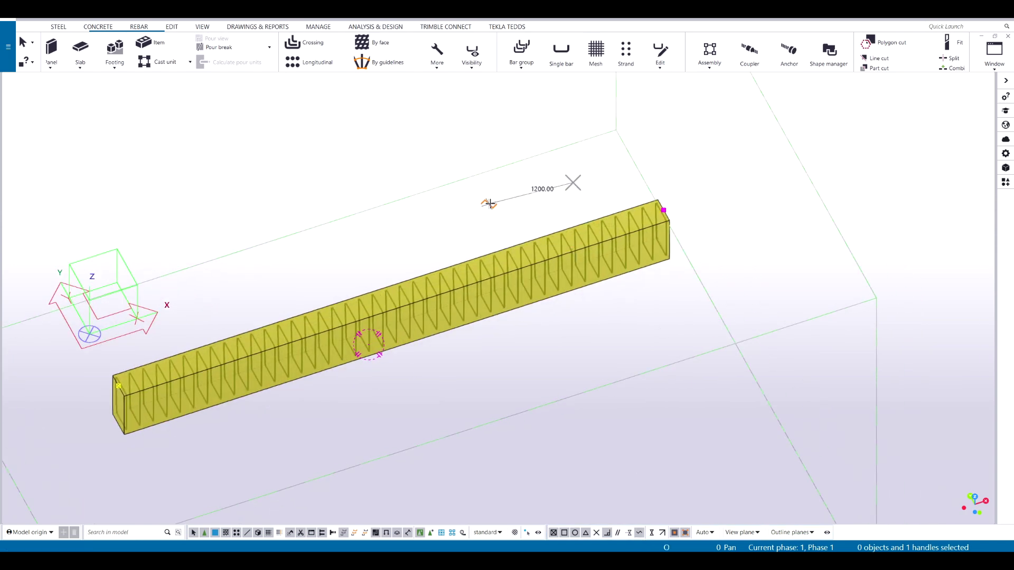
{"action": "left_click", "coordinate": [492, 210]}
{"action": "middle_click_drag", "start_coordinate": [510, 236], "coordinate": [556, 218]}
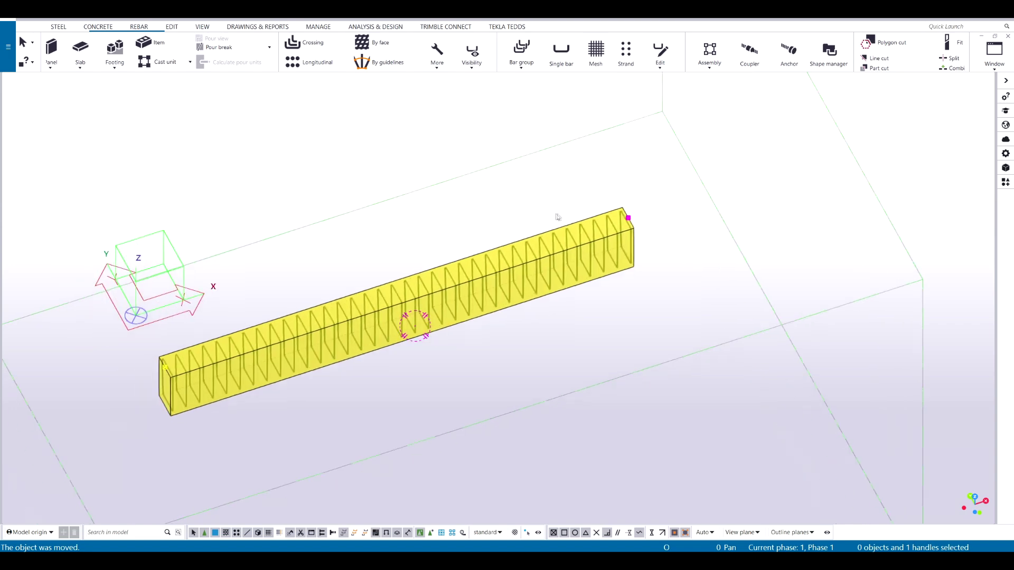
{"action": "key", "text": "ctrl+z"}
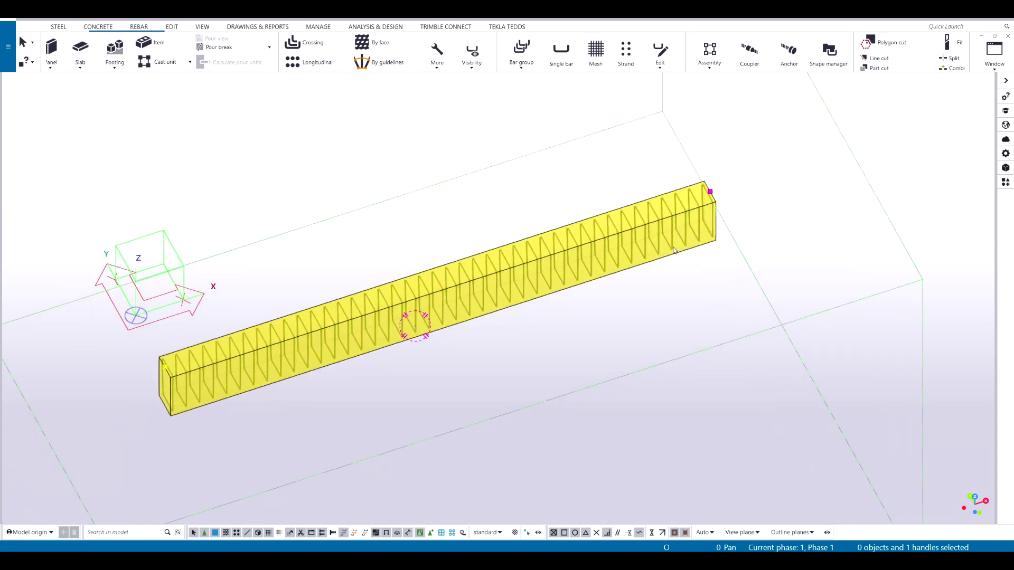
Step: Switch selection to rebar set groups and select the group of crossing bars inside the beam
{"action": "left_click", "coordinate": [629, 249]}
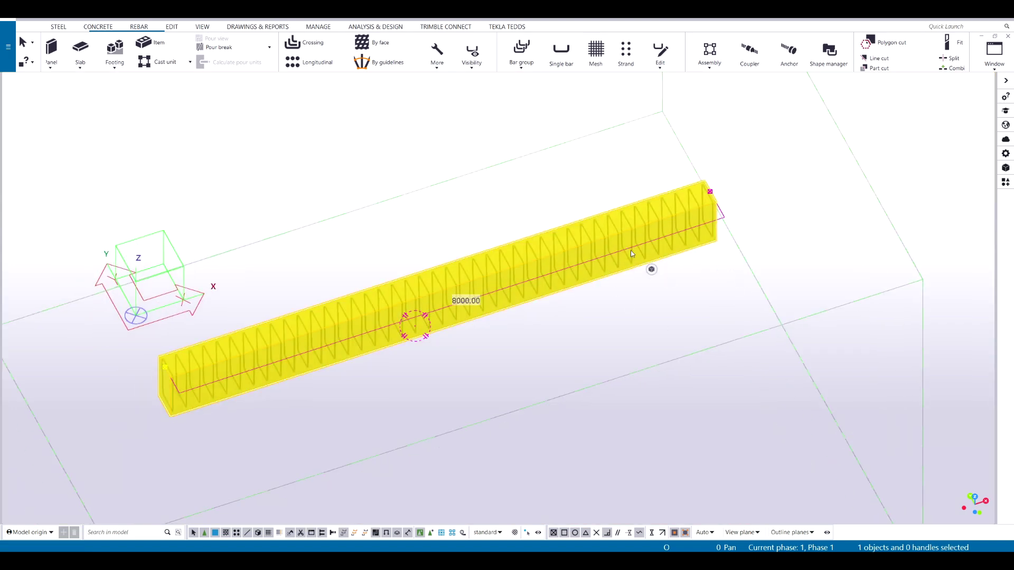
{"action": "scroll", "coordinate": [194, 444], "scroll_direction": "up", "scroll_amount": 3}
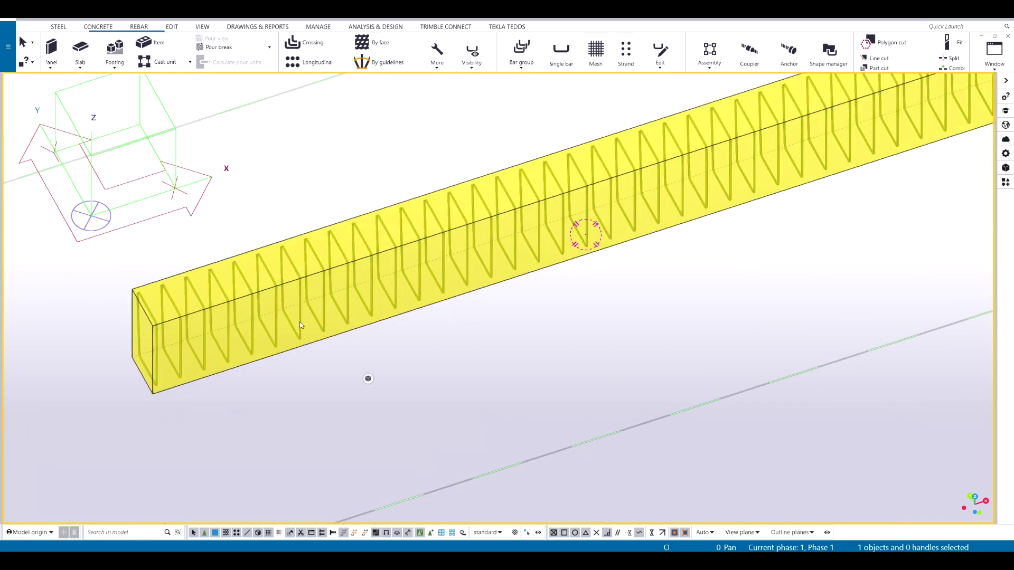
{"action": "scroll", "coordinate": [252, 286], "scroll_direction": "down", "scroll_amount": 5}
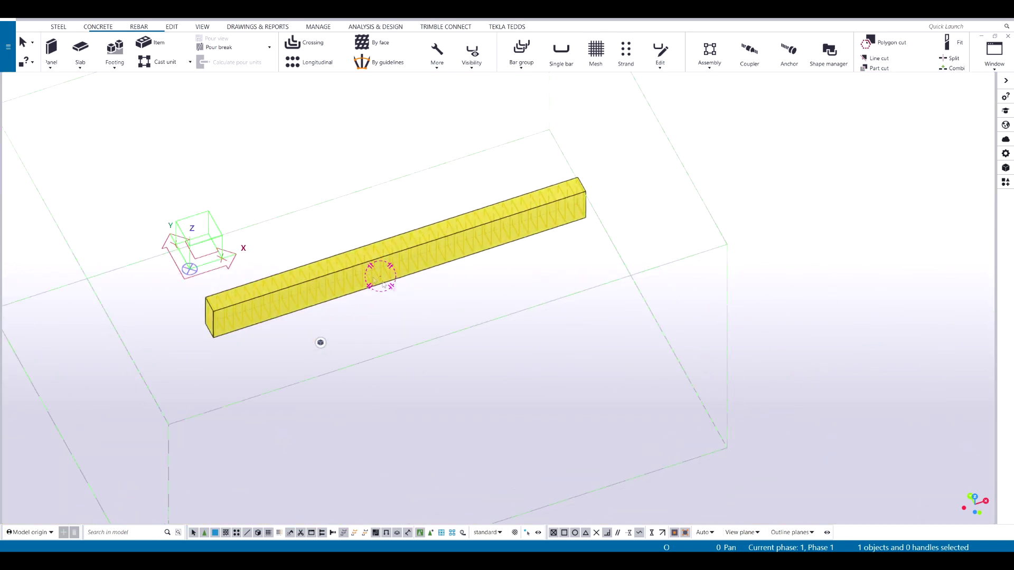
{"action": "scroll", "coordinate": [382, 284], "scroll_direction": "up", "scroll_amount": 2}
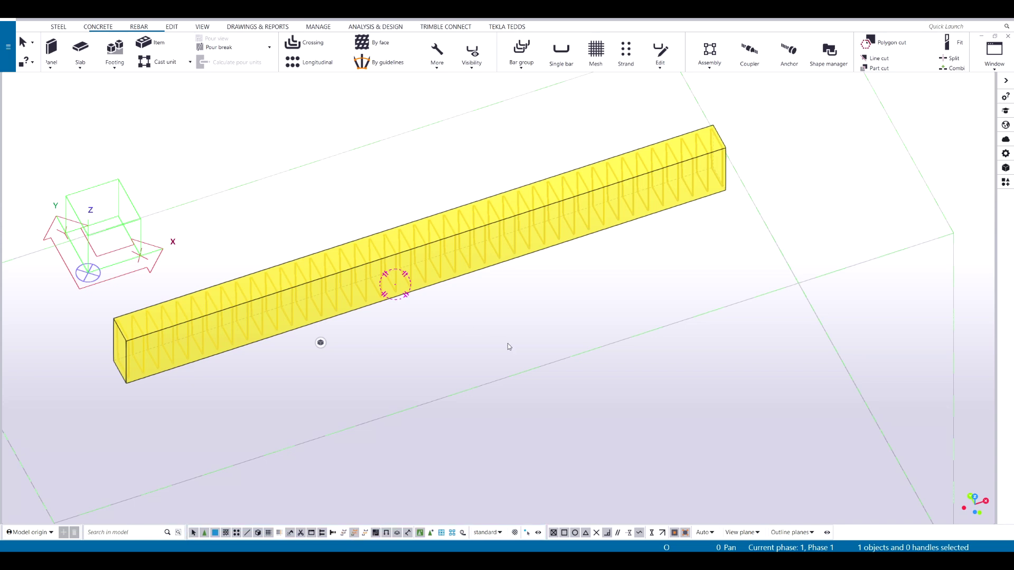
{"action": "left_click", "coordinate": [423, 266]}
{"action": "left_click", "coordinate": [428, 263]}
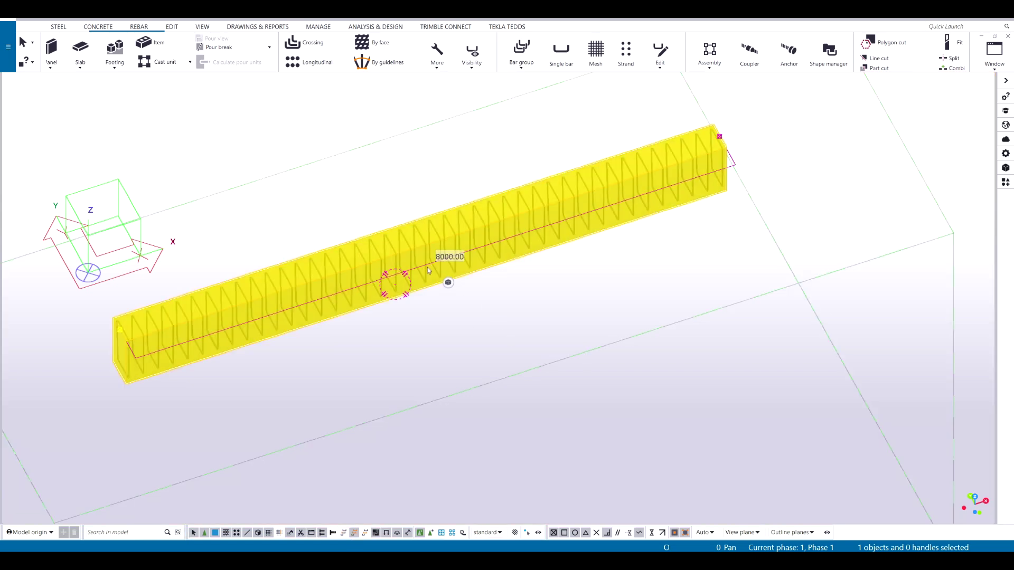
{"action": "left_click", "coordinate": [360, 252]}
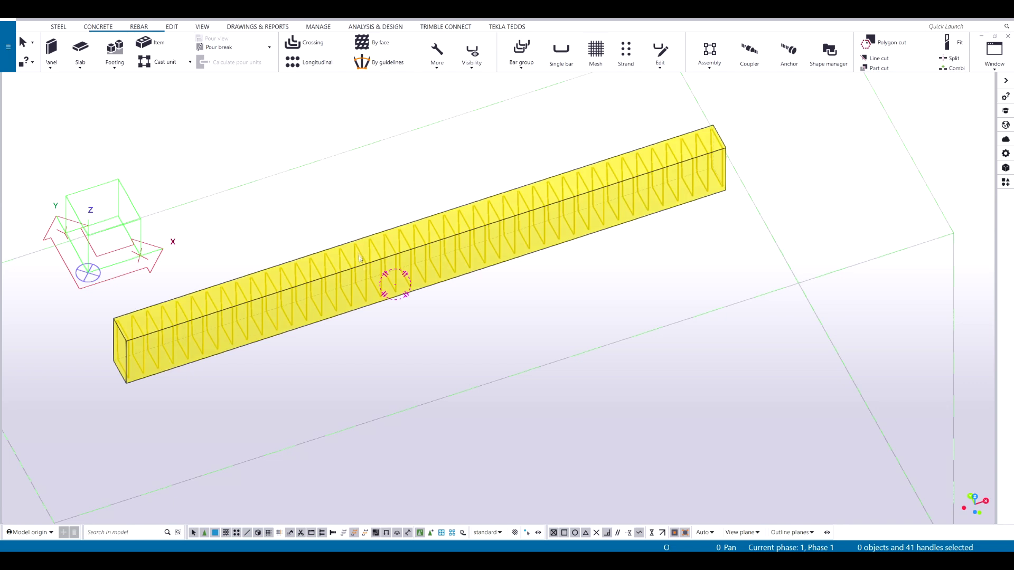
Step: Select one individual bar near the beam's near end using single-bar selection, and restore selection of whole rebar sets
{"action": "scroll", "coordinate": [198, 331], "scroll_direction": "up", "scroll_amount": 3}
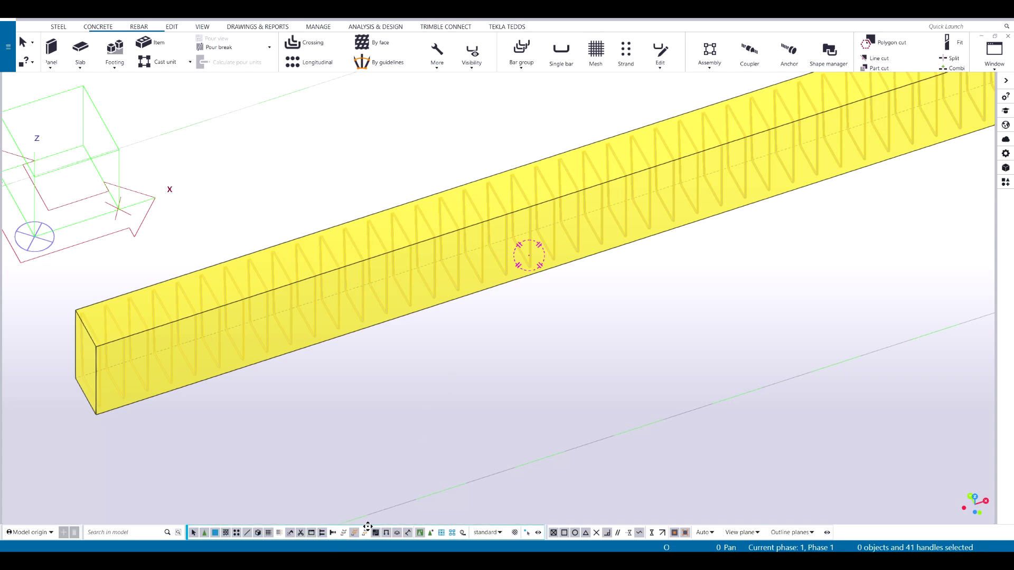
{"action": "left_click", "coordinate": [313, 325]}
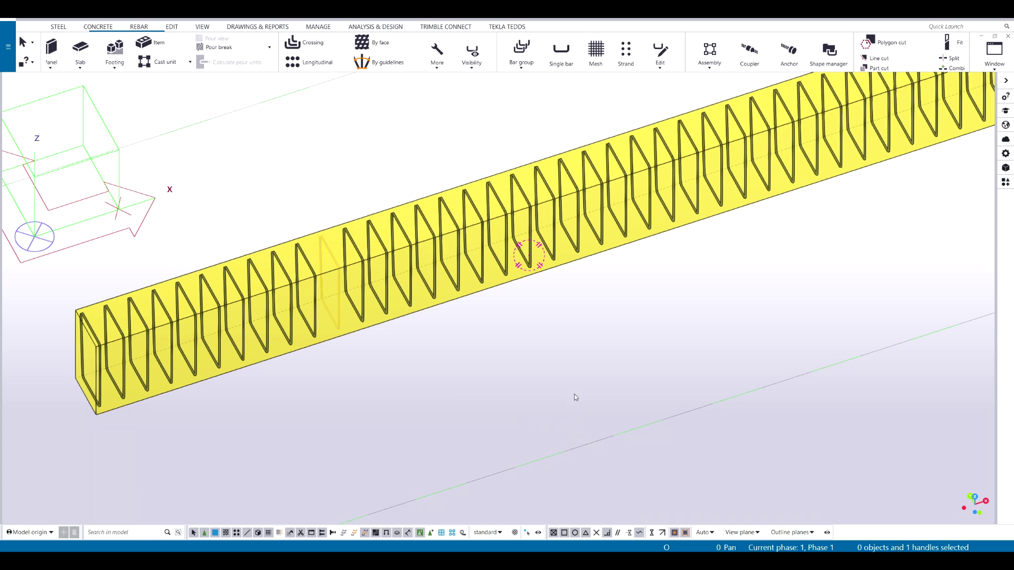
{"action": "scroll", "coordinate": [576, 396], "scroll_direction": "down", "scroll_amount": 4}
{"action": "middle_click_drag", "start_coordinate": [575, 395], "coordinate": [472, 419]}
{"action": "left_click", "coordinate": [441, 403]}
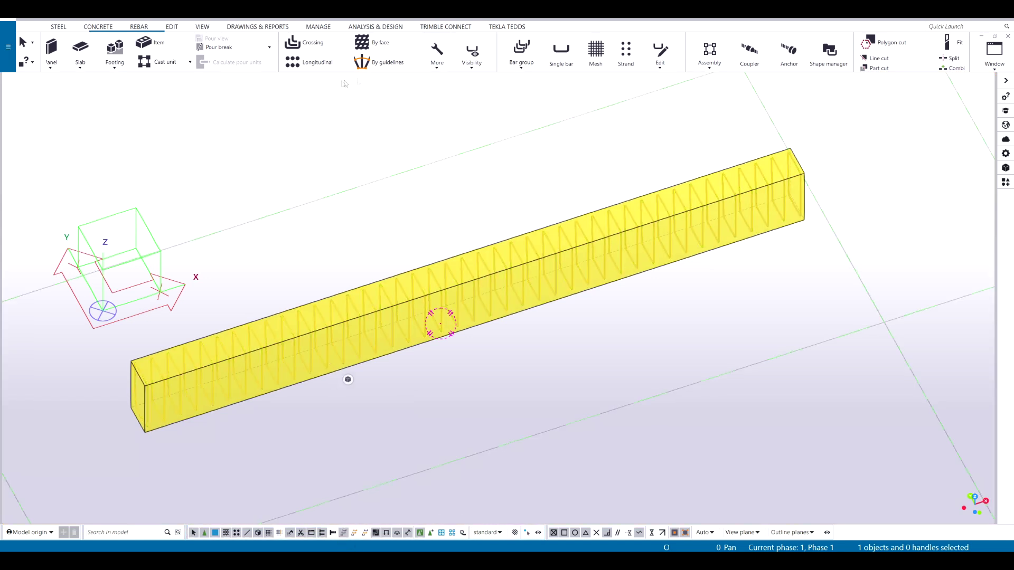
Step: Review the visibility options for the elements of the rebar set
{"action": "left_click", "coordinate": [471, 55]}
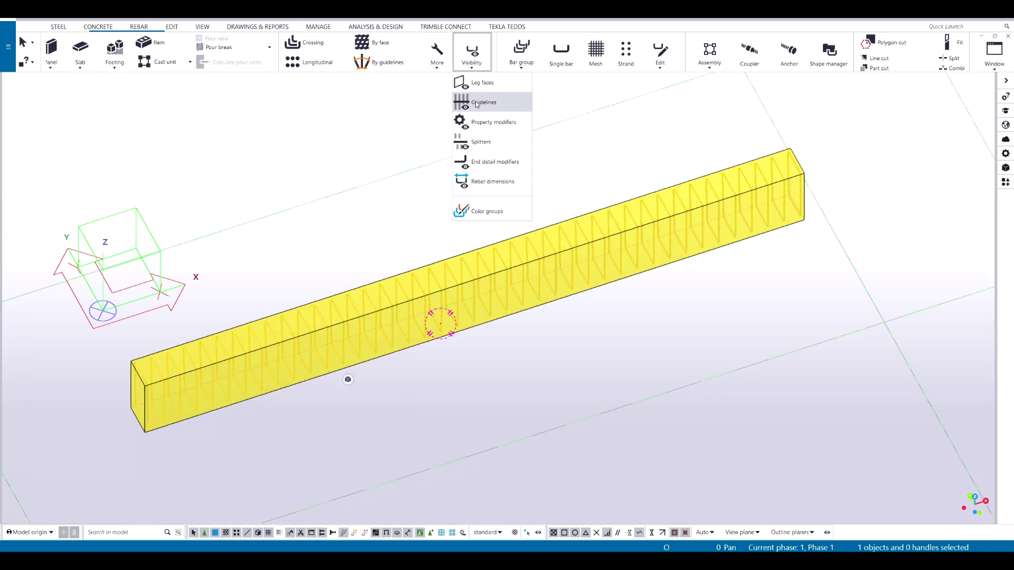
{"action": "left_click", "coordinate": [632, 360]}
{"action": "left_click", "coordinate": [508, 301]}
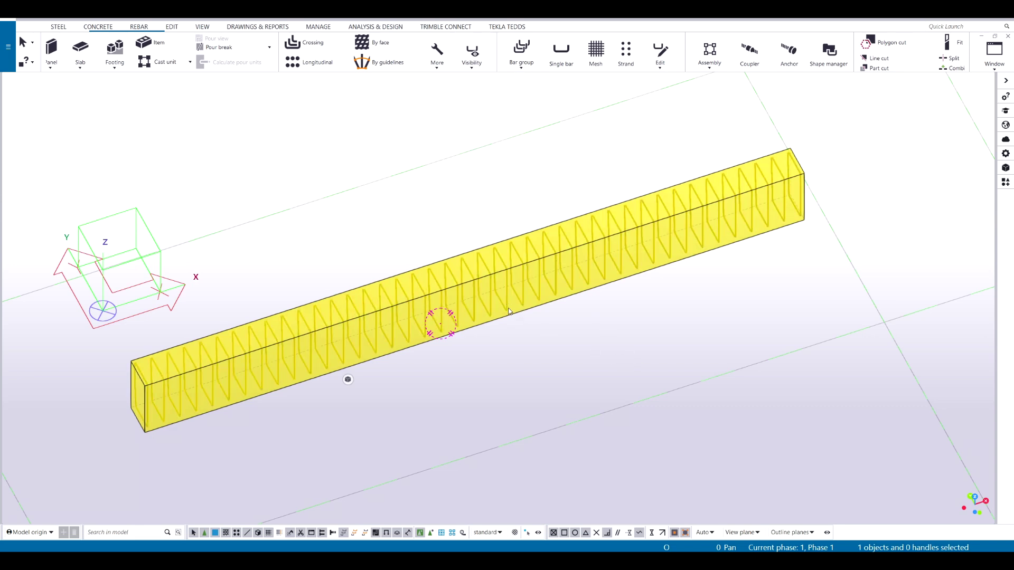
Step: Set the concrete beam's class to 1 in its properties
{"action": "left_click", "coordinate": [514, 351]}
{"action": "left_click", "coordinate": [201, 414]}
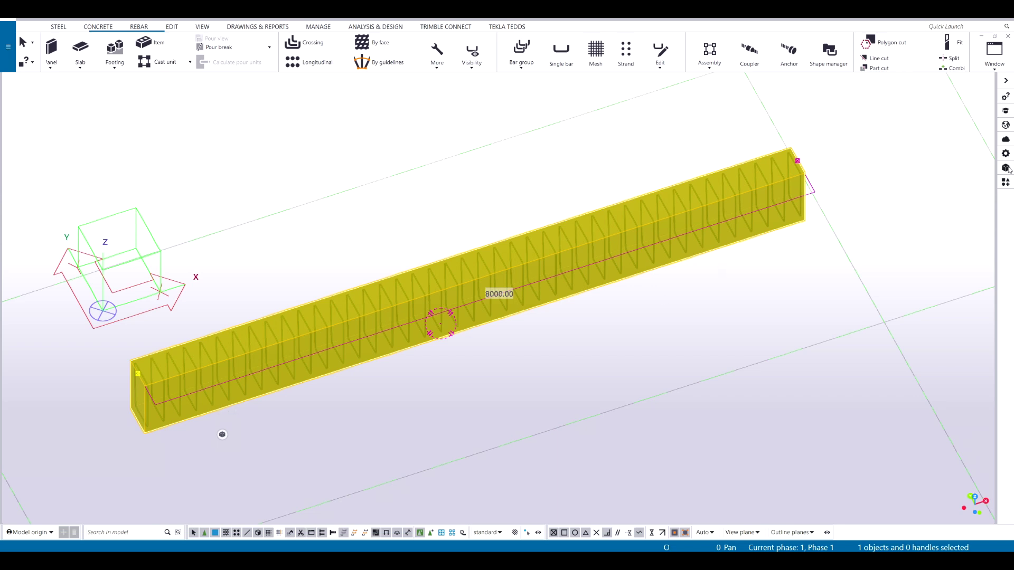
{"action": "left_click", "coordinate": [1006, 153]}
{"action": "left_click", "coordinate": [912, 220]}
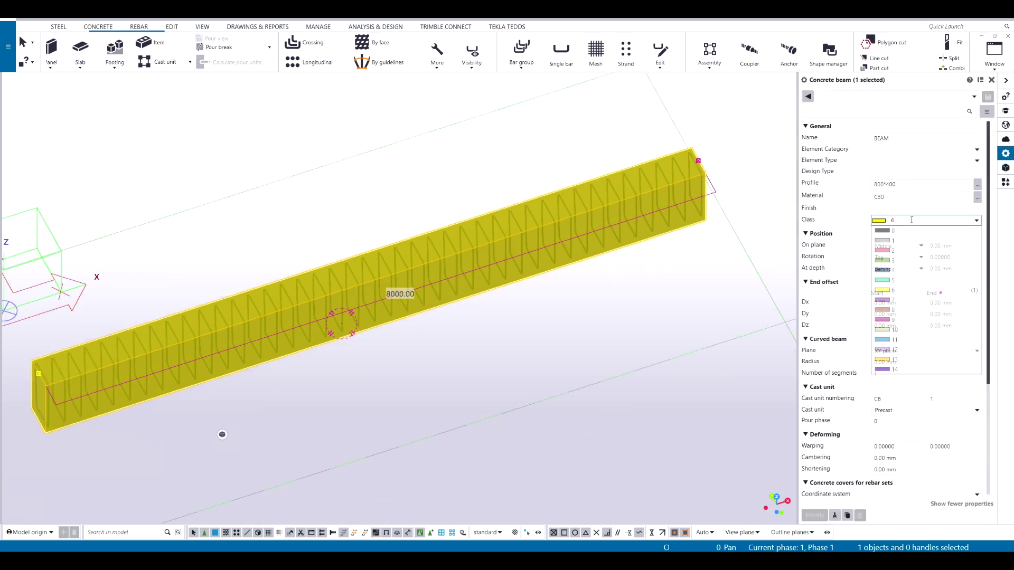
{"action": "type", "text": "1"}
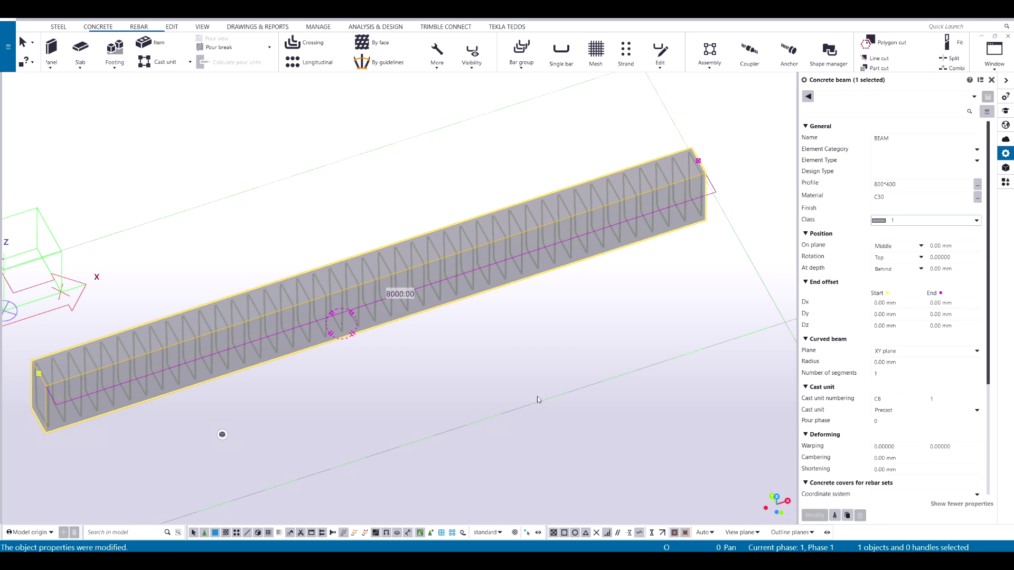
Step: Set the crossing rebar set's class to 4 and apply the change
{"action": "left_click", "coordinate": [438, 292]}
{"action": "scroll", "coordinate": [439, 292], "scroll_direction": "up", "scroll_amount": 5}
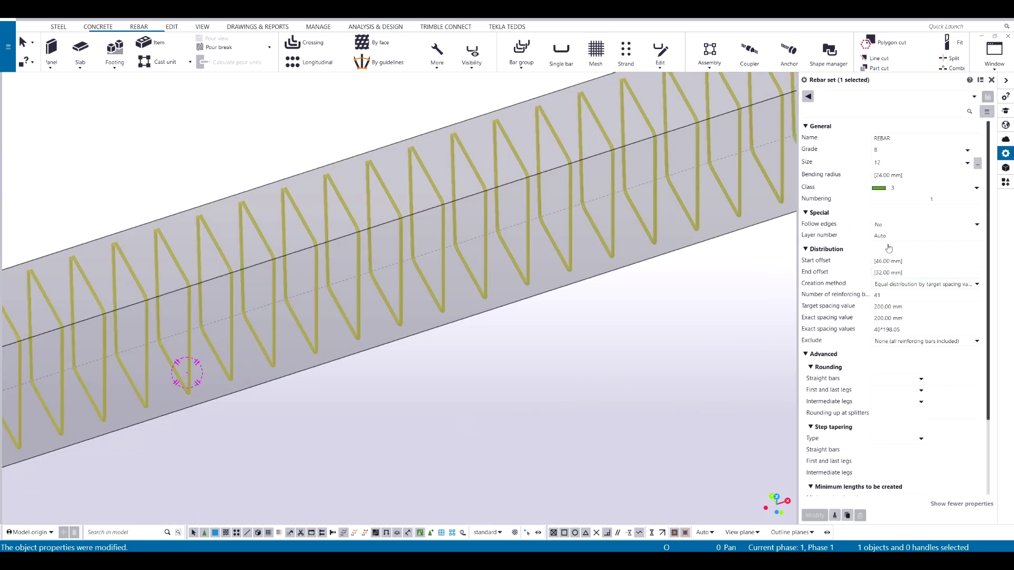
{"action": "left_click", "coordinate": [905, 190]}
{"action": "left_click", "coordinate": [913, 241]}
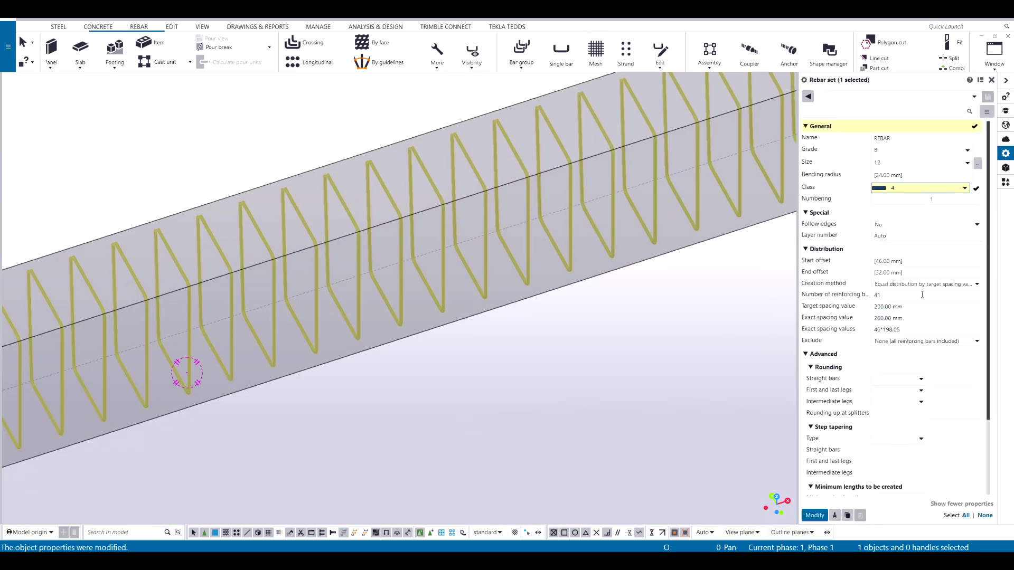
{"action": "key", "text": "Return"}
Step: Select the recoloured rebar set and turn on the visibility of its leg faces
{"action": "scroll", "coordinate": [575, 328], "scroll_direction": "down", "scroll_amount": 5}
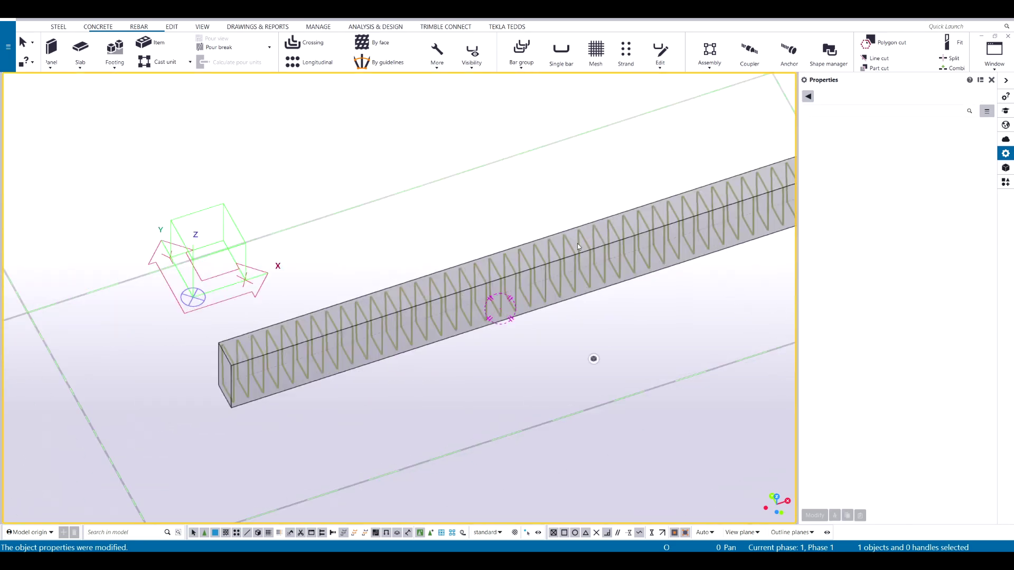
{"action": "scroll", "coordinate": [317, 407], "scroll_direction": "up", "scroll_amount": 2}
{"action": "left_click", "coordinate": [275, 394]}
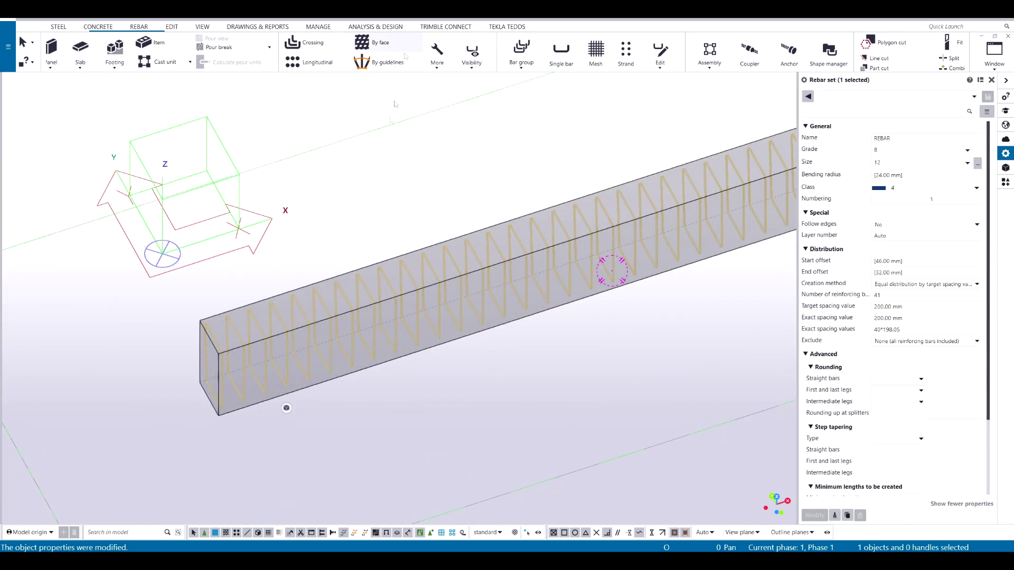
{"action": "left_click", "coordinate": [459, 66]}
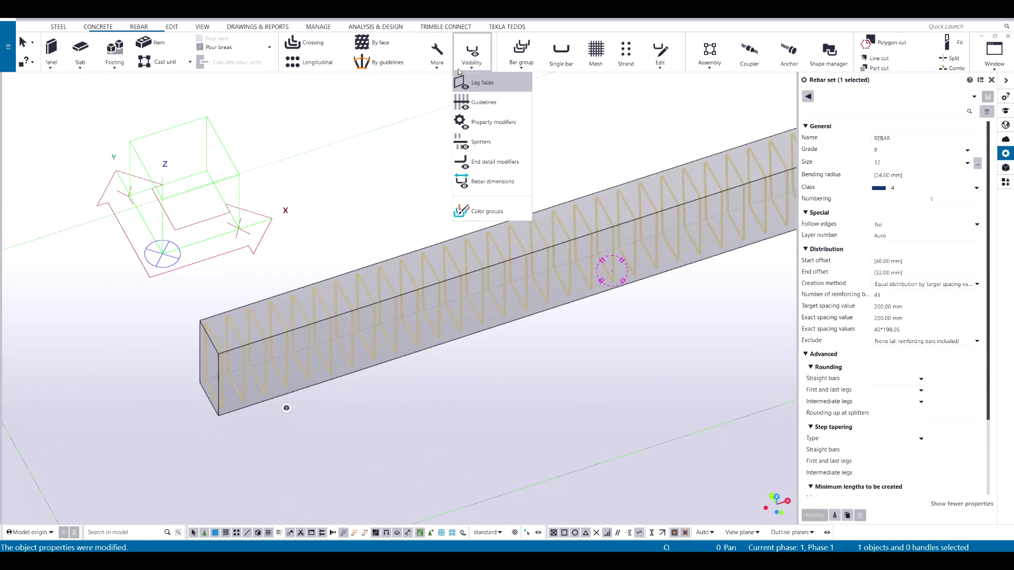
{"action": "left_click", "coordinate": [483, 83]}
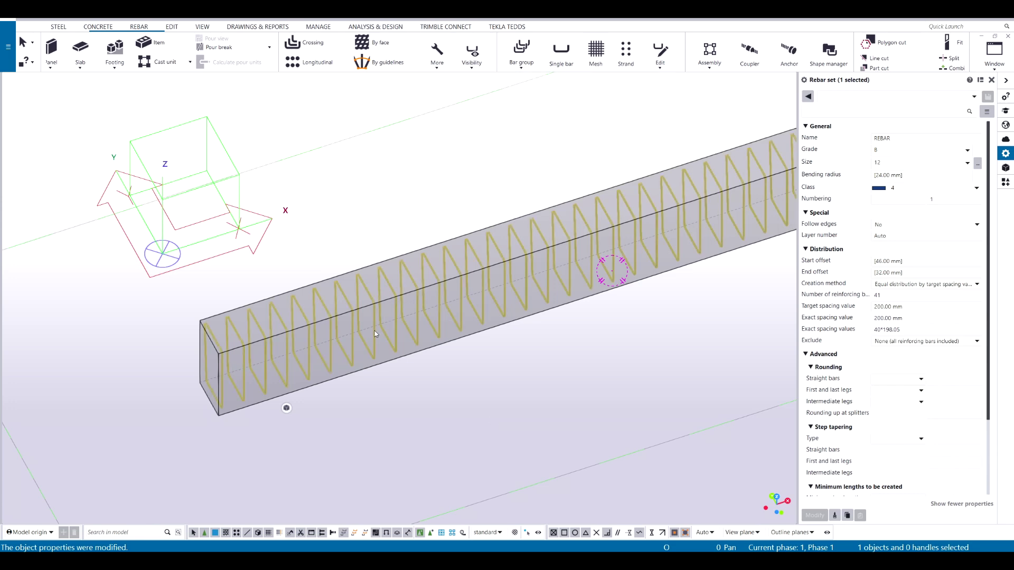
{"action": "scroll", "coordinate": [372, 341], "scroll_direction": "down", "scroll_amount": 3}
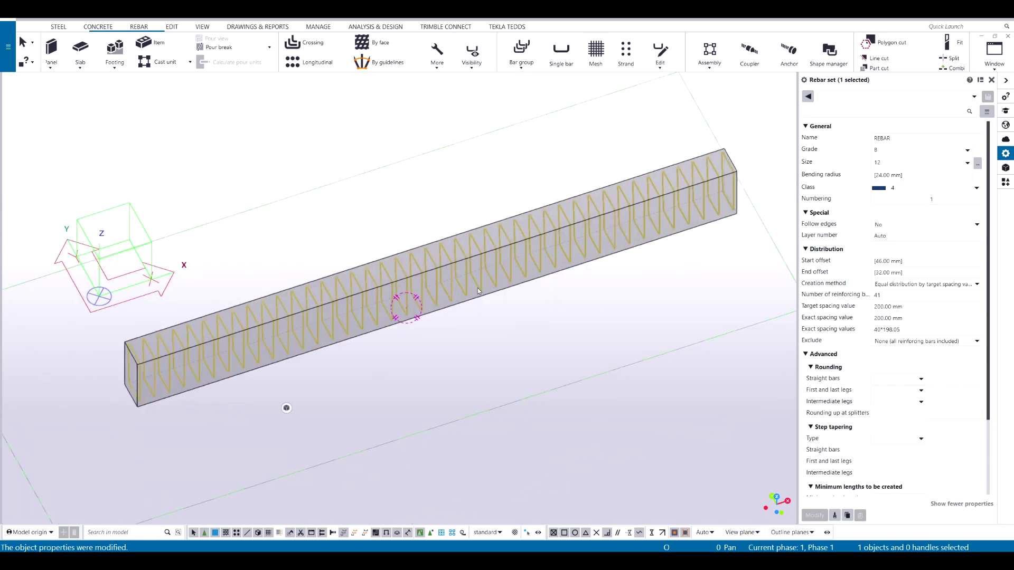
Step: Display the beam as wireframe to view its bars, and return it to shaded wireframe
{"action": "left_click", "coordinate": [487, 347]}
{"action": "middle_click_drag", "start_coordinate": [485, 347], "coordinate": [417, 340]}
{"action": "key", "text": "ctrl+1"}
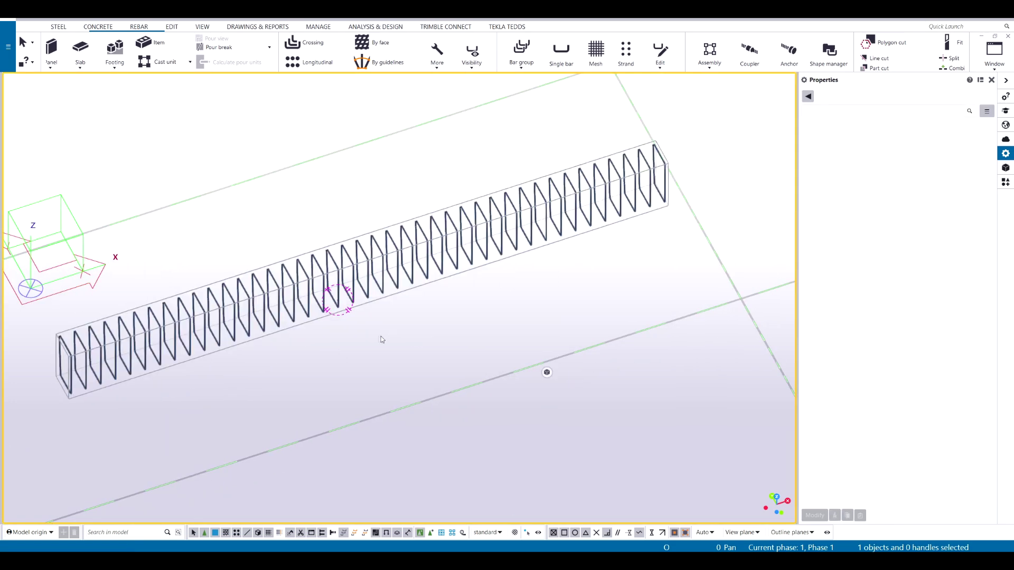
{"action": "key", "text": "ctrl+2"}
Step: Turn on direct modification to show the selected rebar set's leg faces and guidelines, and clear the selection
{"action": "scroll", "coordinate": [269, 343], "scroll_direction": "up", "scroll_amount": 2}
{"action": "middle_click_drag", "start_coordinate": [269, 344], "coordinate": [360, 287]}
{"action": "scroll", "coordinate": [305, 290], "scroll_direction": "up", "scroll_amount": 1}
{"action": "left_click", "coordinate": [302, 292]}
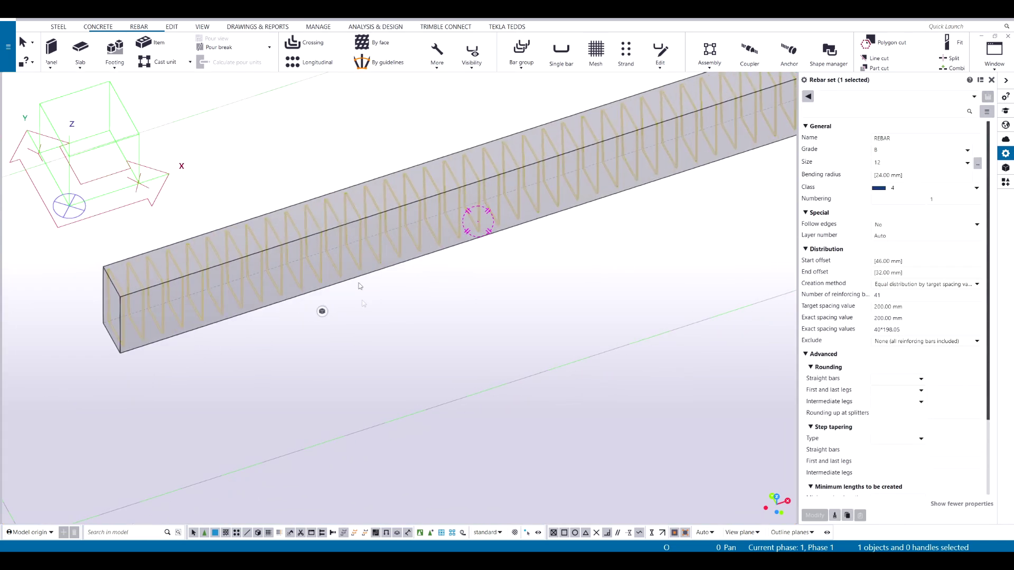
{"action": "scroll", "coordinate": [351, 161], "scroll_direction": "down", "scroll_amount": 2}
{"action": "middle_click_drag", "start_coordinate": [350, 161], "coordinate": [369, 198]}
{"action": "left_click", "coordinate": [472, 51]}
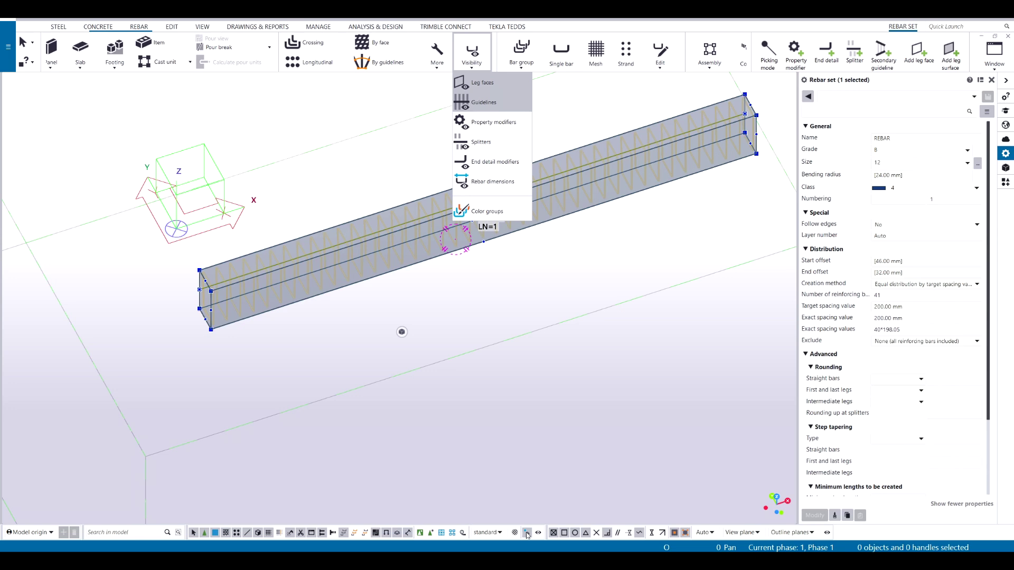
{"action": "left_click", "coordinate": [526, 534]}
{"action": "left_click", "coordinate": [352, 392]}
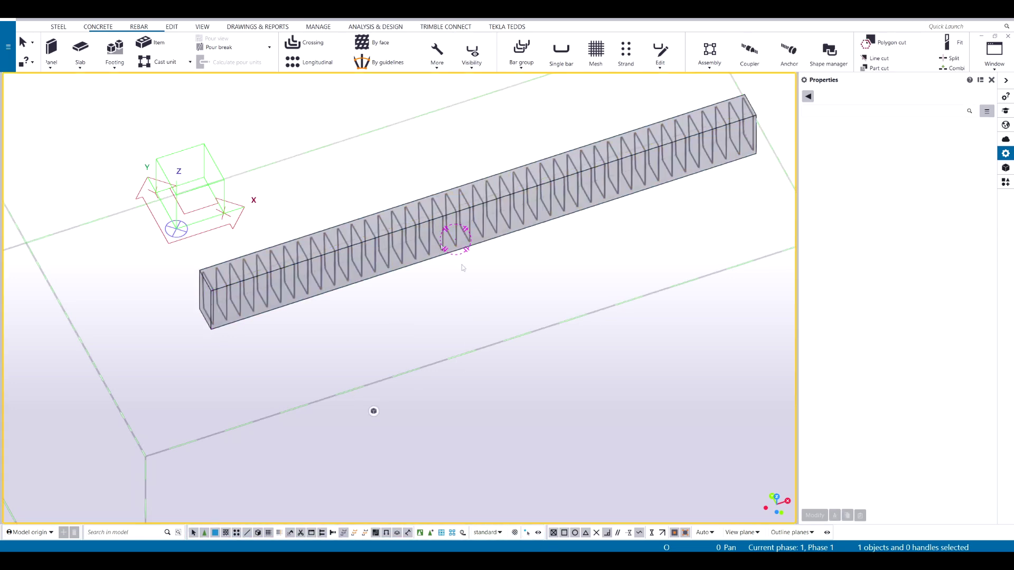
Step: Select the blue rebar set with direct modification off, clear the selection, and hide the rebar set leg faces
{"action": "left_click", "coordinate": [399, 224]}
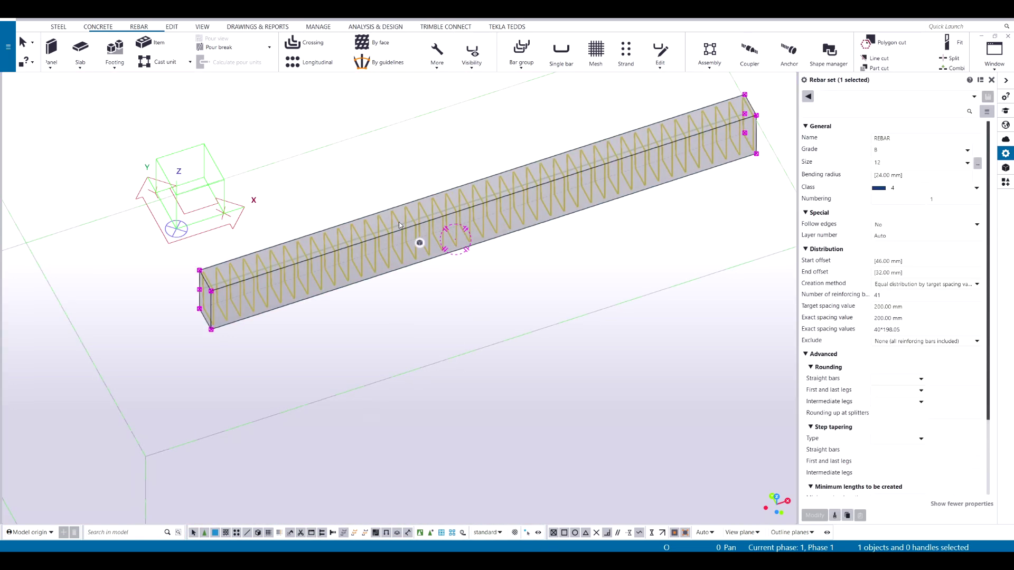
{"action": "left_click", "coordinate": [320, 224]}
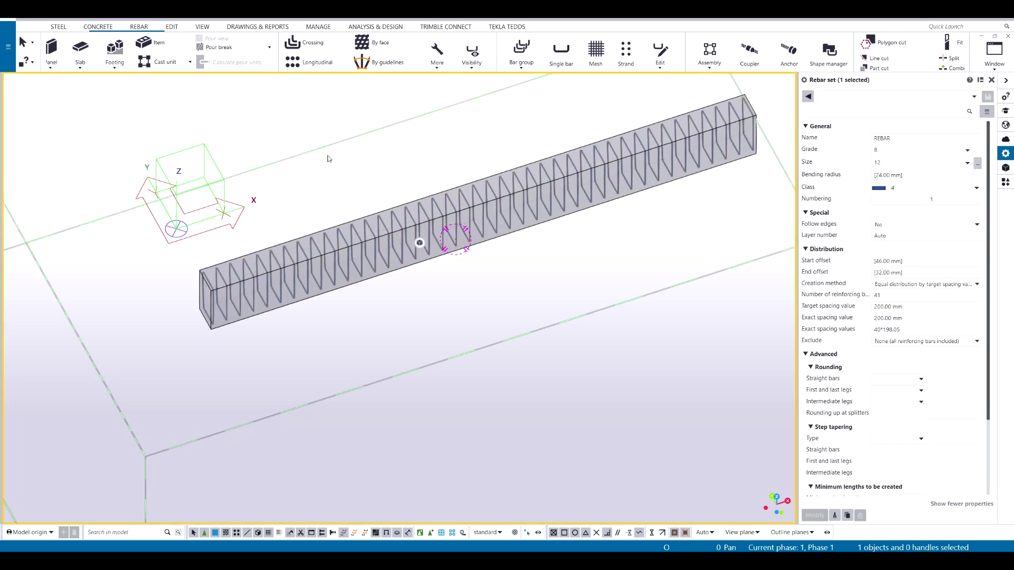
{"action": "left_click", "coordinate": [482, 64]}
{"action": "left_click", "coordinate": [477, 85]}
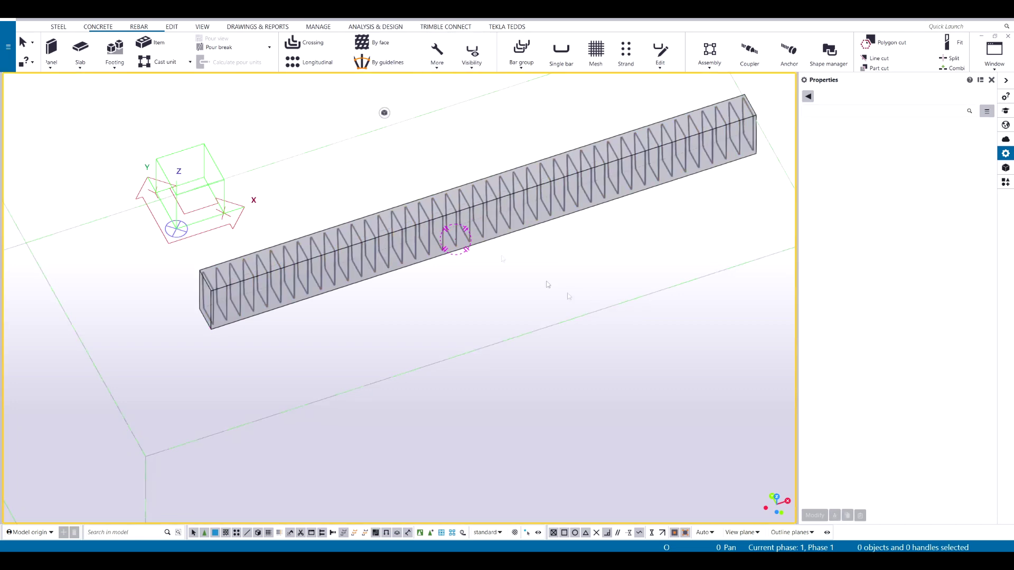
Step: Turn direct modification back on, select the blue rebar set and show its leg faces again
{"action": "left_click", "coordinate": [497, 218]}
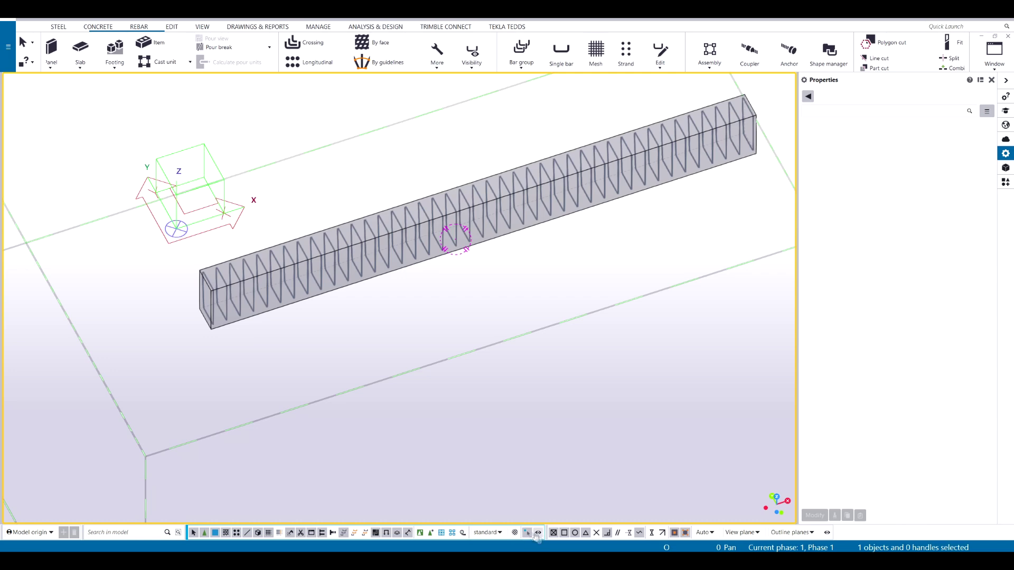
{"action": "left_click", "coordinate": [472, 239]}
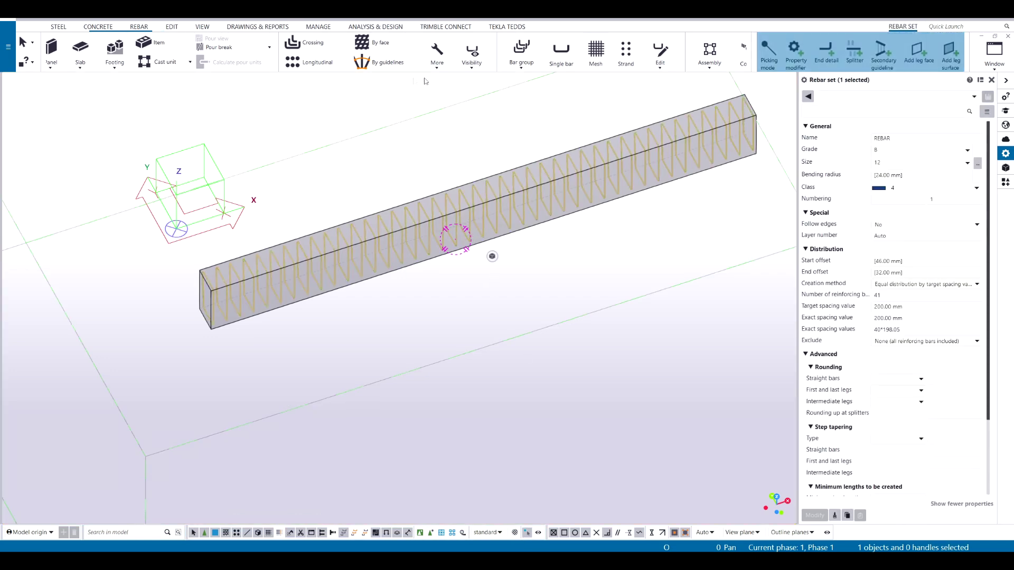
{"action": "left_click", "coordinate": [471, 53]}
{"action": "left_click", "coordinate": [476, 79]}
Step: Examine the rebar set's leg faces and bars closely at the end of the beam
{"action": "scroll", "coordinate": [236, 285], "scroll_direction": "up", "scroll_amount": 5}
{"action": "scroll", "coordinate": [292, 272], "scroll_direction": "down", "scroll_amount": 5}
{"action": "middle_click_drag", "start_coordinate": [560, 175], "coordinate": [466, 258]}
{"action": "scroll", "coordinate": [467, 258], "scroll_direction": "up", "scroll_amount": 5}
{"action": "middle_click_drag", "start_coordinate": [661, 210], "coordinate": [433, 231]}
{"action": "middle_click_drag", "start_coordinate": [544, 206], "coordinate": [195, 260], "text": "ctrl"}
{"action": "scroll", "coordinate": [508, 210], "scroll_direction": "up", "scroll_amount": 4}
{"action": "scroll", "coordinate": [508, 210], "scroll_direction": "down", "scroll_amount": 2}
{"action": "scroll", "coordinate": [364, 370], "scroll_direction": "up", "scroll_amount": 3}
{"action": "scroll", "coordinate": [195, 260], "scroll_direction": "down", "scroll_amount": 2}
{"action": "middle_click_drag", "start_coordinate": [362, 473], "coordinate": [363, 328]}
{"action": "scroll", "coordinate": [364, 329], "scroll_direction": "up", "scroll_amount": 2}
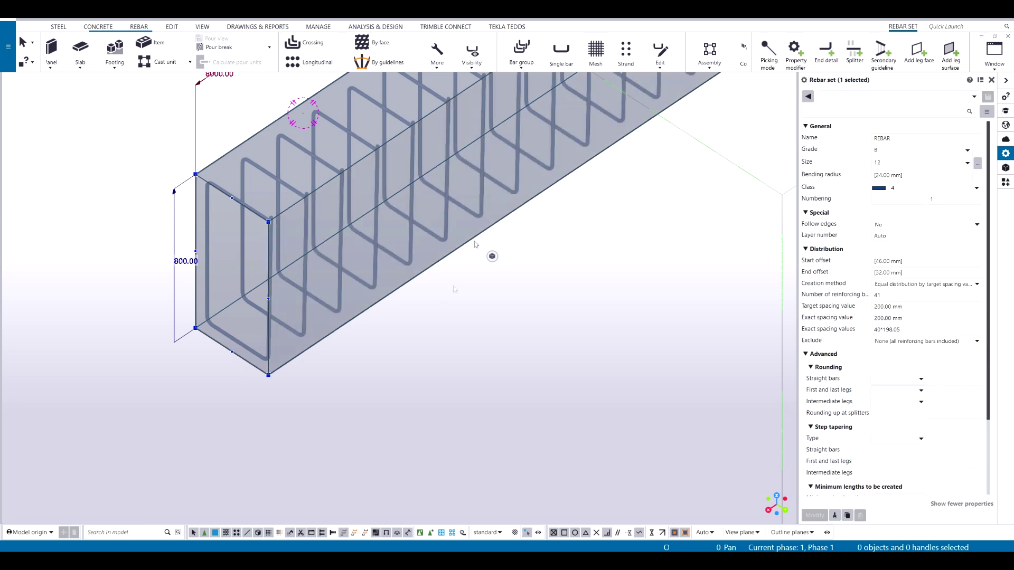
{"action": "scroll", "coordinate": [287, 262], "scroll_direction": "down", "scroll_amount": 1}
{"action": "middle_click_drag", "start_coordinate": [288, 261], "coordinate": [364, 371]}
{"action": "scroll", "coordinate": [364, 371], "scroll_direction": "up", "scroll_amount": 1}
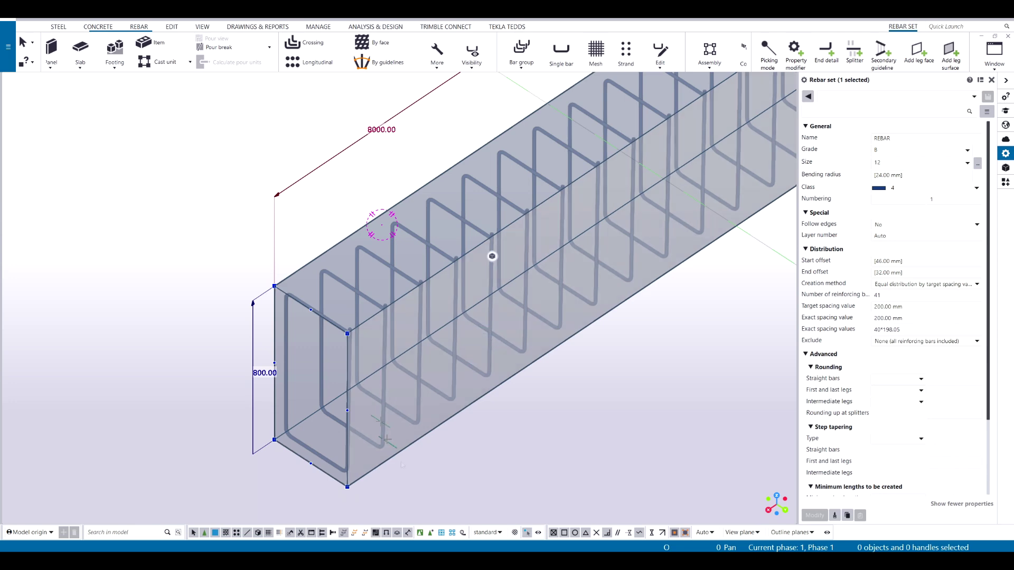
{"action": "scroll", "coordinate": [339, 438], "scroll_direction": "down", "scroll_amount": 2}
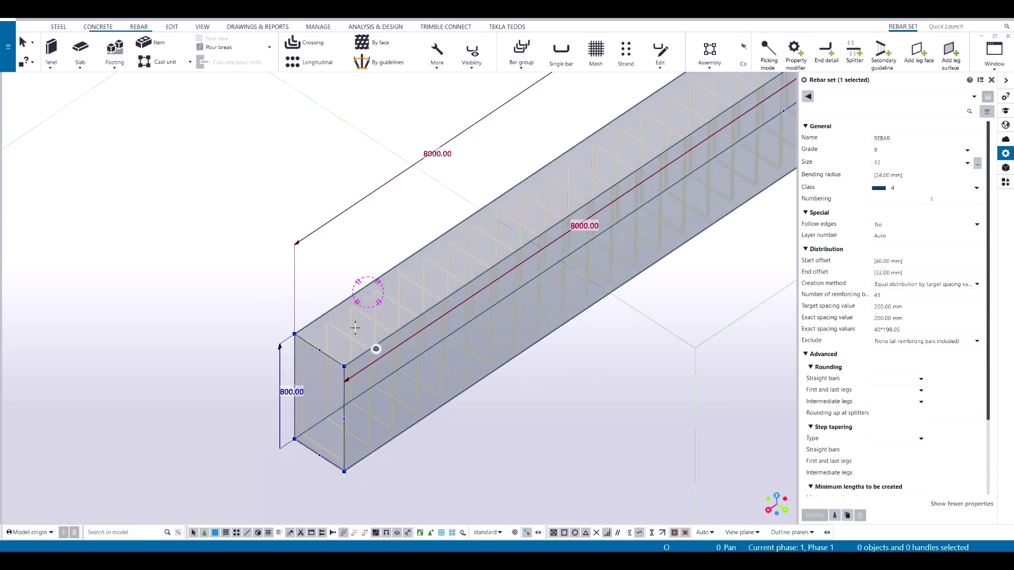
Step: Select a single leg face of the rebar set to view its attributes, and clear the selection
{"action": "left_click", "coordinate": [355, 328]}
{"action": "middle_click_drag", "start_coordinate": [310, 386], "coordinate": [397, 283], "text": "ctrl"}
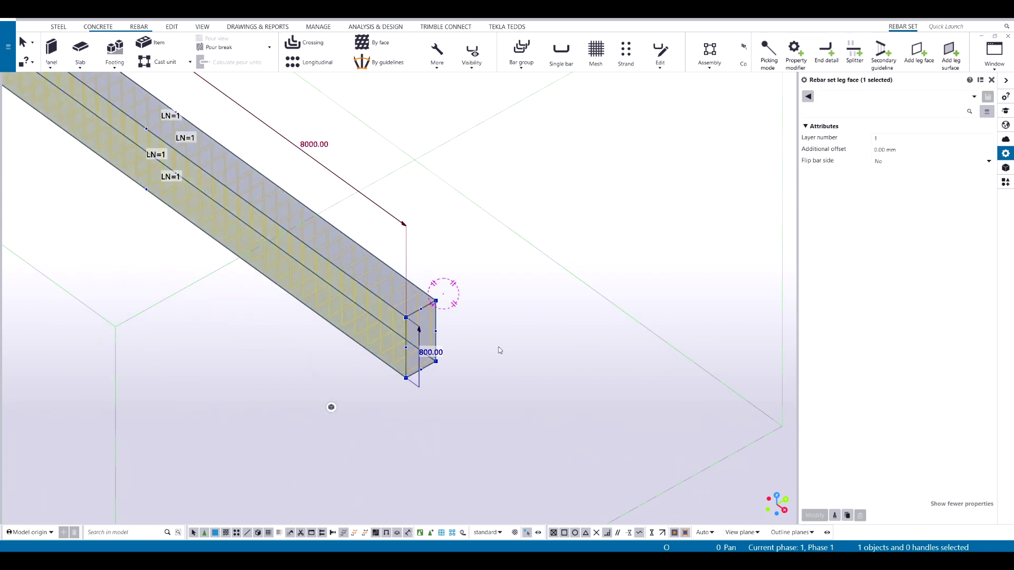
{"action": "key", "text": "Escape"}
{"action": "scroll", "coordinate": [469, 288], "scroll_direction": "up", "scroll_amount": 2}
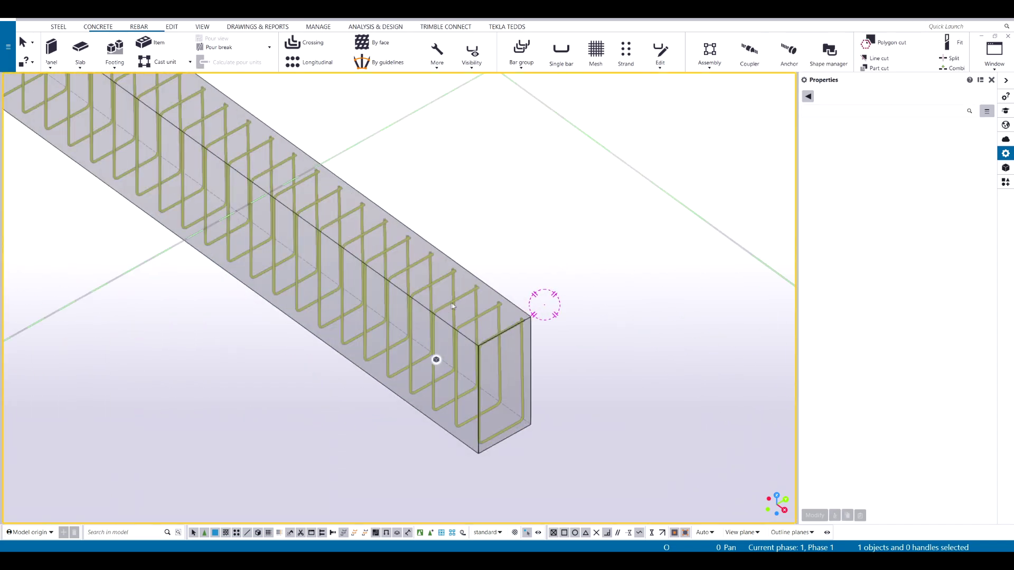
Step: Pull the top leg face's end edge back from the beam's end, return it to the end, and clear the selection
{"action": "left_click", "coordinate": [452, 304]}
{"action": "scroll", "coordinate": [492, 334], "scroll_direction": "up", "scroll_amount": 1}
{"action": "left_click_drag", "start_coordinate": [452, 291], "coordinate": [389, 244]}
{"action": "scroll", "coordinate": [376, 281], "scroll_direction": "down", "scroll_amount": 2}
{"action": "middle_click_drag", "start_coordinate": [376, 281], "coordinate": [387, 232], "text": "ctrl"}
{"action": "scroll", "coordinate": [387, 228], "scroll_direction": "up", "scroll_amount": 3}
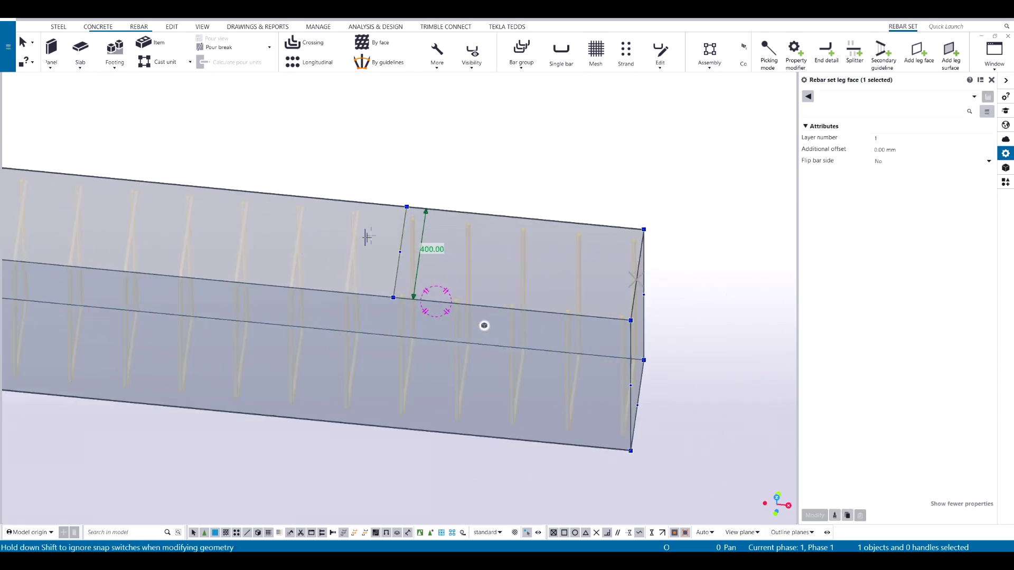
{"action": "middle_click_drag", "start_coordinate": [344, 242], "coordinate": [447, 206], "text": "ctrl"}
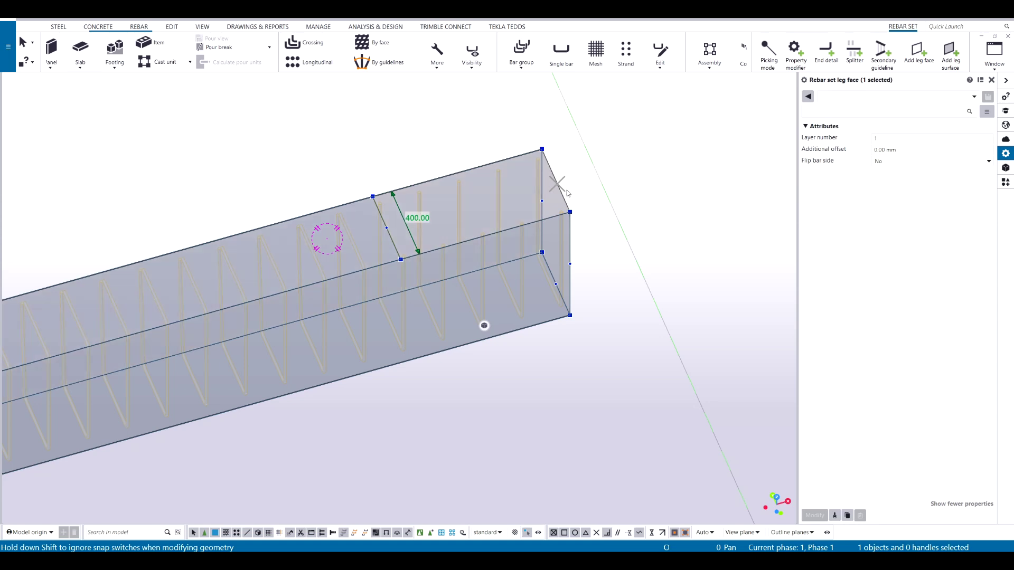
{"action": "middle_click_drag", "start_coordinate": [521, 226], "coordinate": [236, 335], "text": "ctrl"}
{"action": "scroll", "coordinate": [236, 336], "scroll_direction": "up", "scroll_amount": 5}
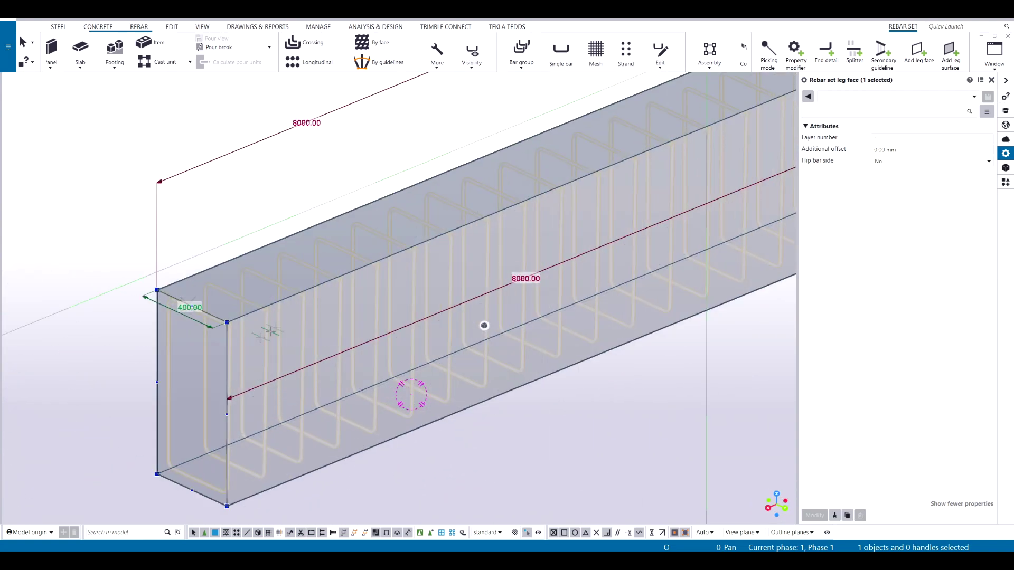
{"action": "scroll", "coordinate": [344, 407], "scroll_direction": "down", "scroll_amount": 2}
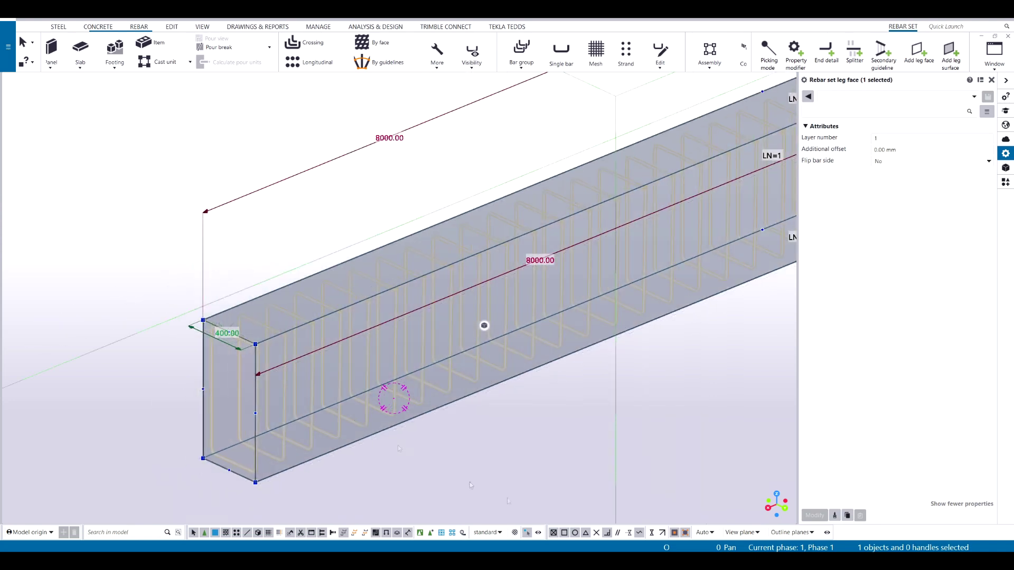
{"action": "left_click", "coordinate": [444, 479]}
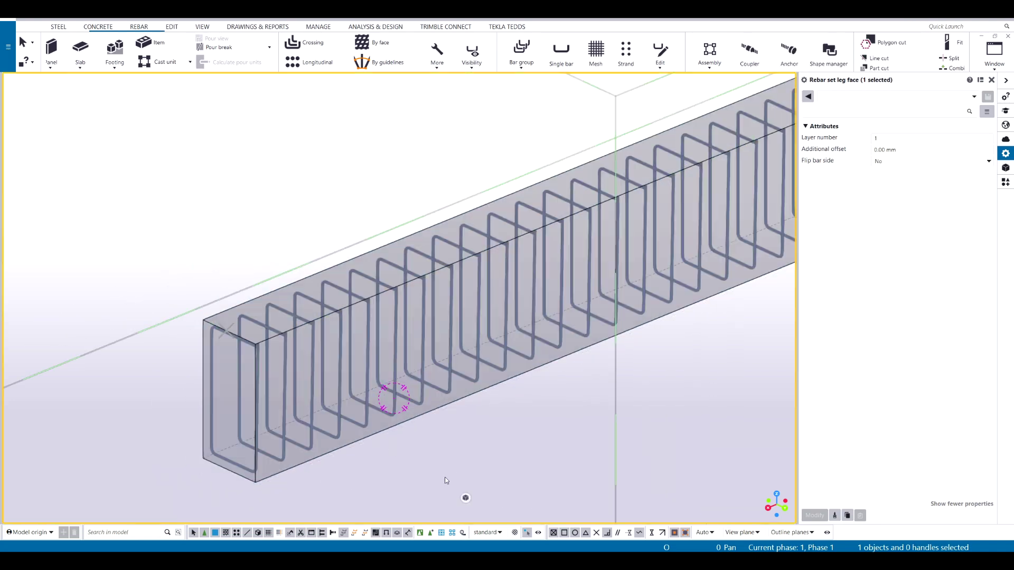
Step: Select the rebar set again, examine its leg faces along the beam, and clear the selection
{"action": "scroll", "coordinate": [280, 381], "scroll_direction": "down", "scroll_amount": 3}
{"action": "middle_click_drag", "start_coordinate": [280, 380], "coordinate": [525, 337], "text": "ctrl"}
{"action": "middle_click_drag", "start_coordinate": [586, 267], "coordinate": [449, 341]}
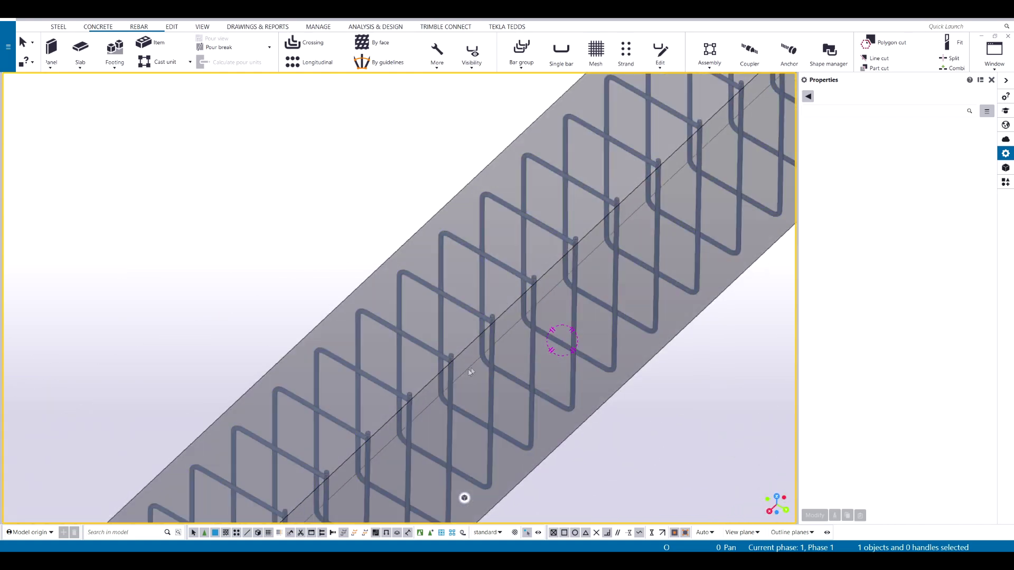
{"action": "left_click", "coordinate": [445, 299]}
{"action": "scroll", "coordinate": [446, 298], "scroll_direction": "up", "scroll_amount": 3}
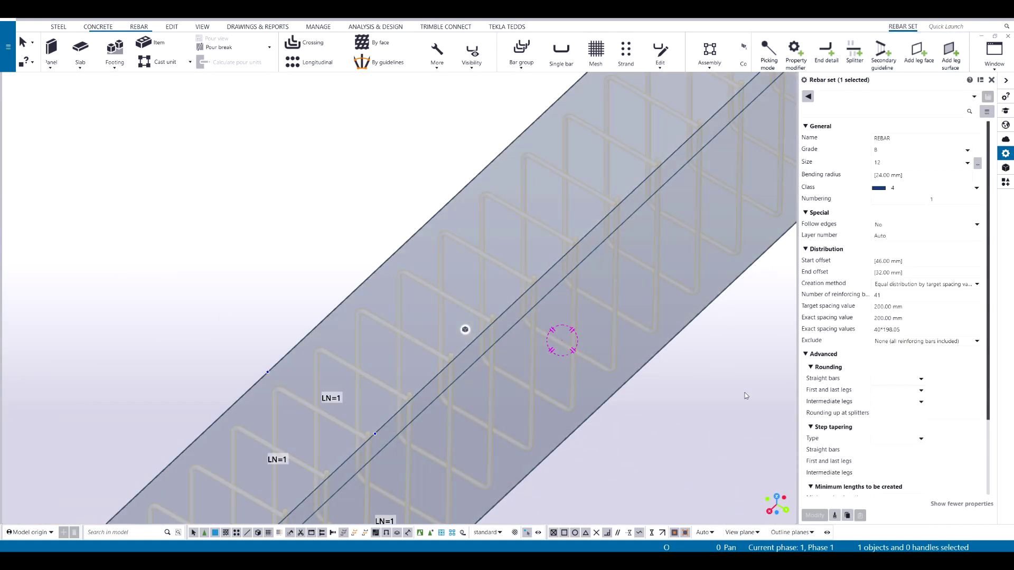
{"action": "middle_click_drag", "start_coordinate": [706, 362], "coordinate": [475, 348], "text": "ctrl"}
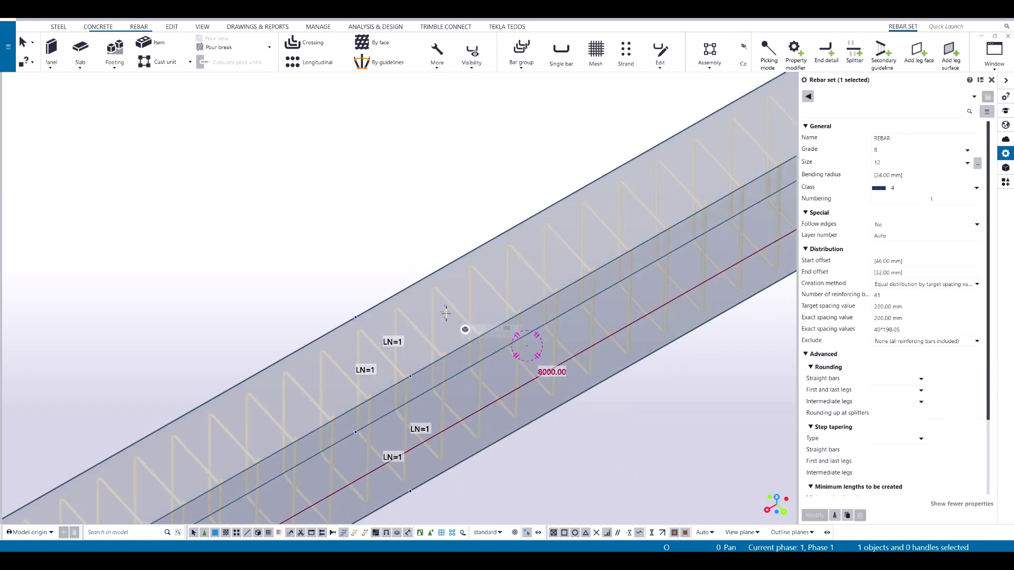
{"action": "scroll", "coordinate": [597, 490], "scroll_direction": "down", "scroll_amount": 2}
{"action": "middle_click_drag", "start_coordinate": [590, 461], "coordinate": [541, 437], "text": "ctrl"}
{"action": "scroll", "coordinate": [540, 436], "scroll_direction": "up", "scroll_amount": 5}
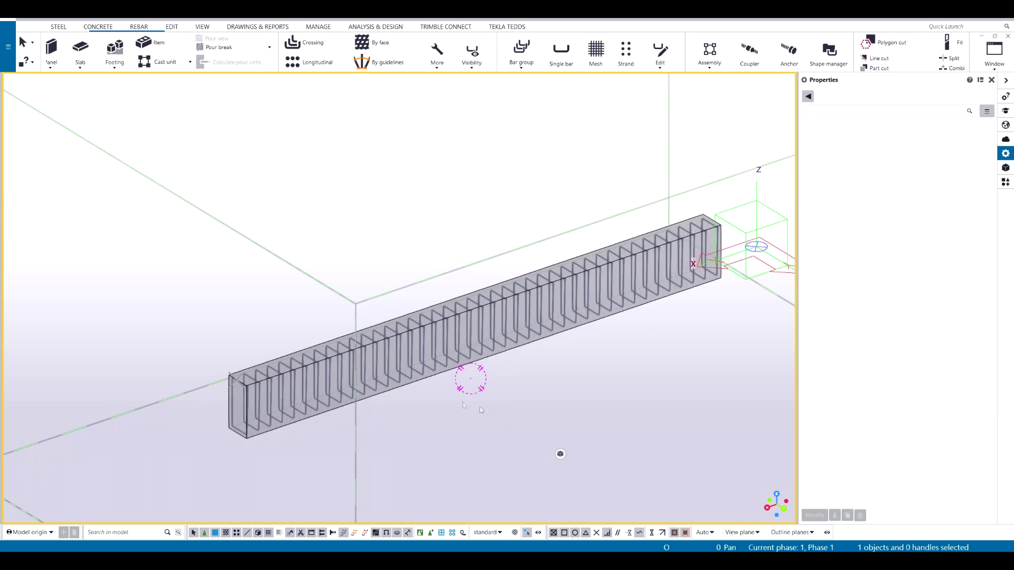
Step: Select the rebar set, review its modification commands and its rounding and step tapering properties, and clear the selection
{"action": "middle_click_drag", "start_coordinate": [442, 389], "coordinate": [440, 428]}
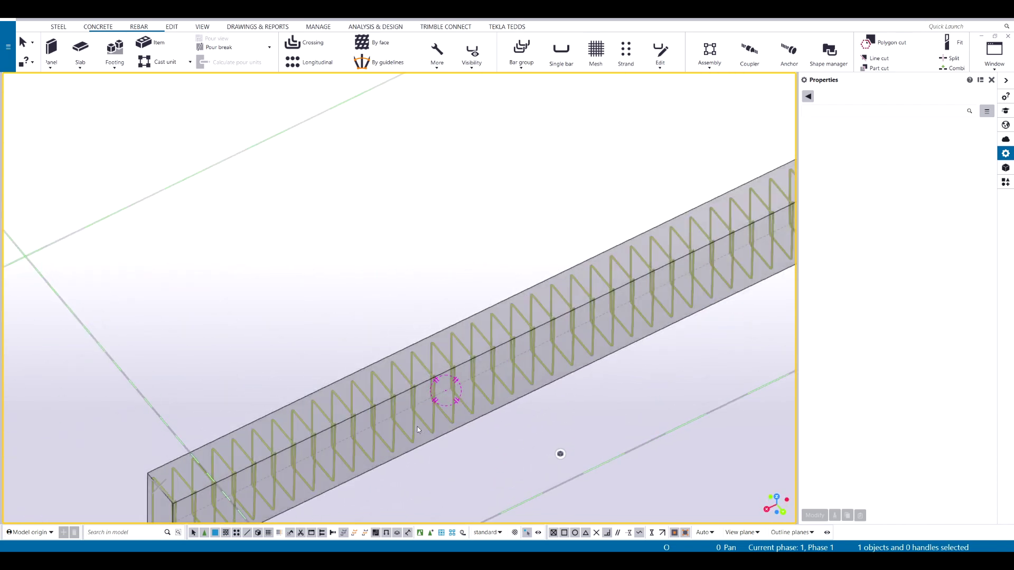
{"action": "left_click", "coordinate": [413, 431]}
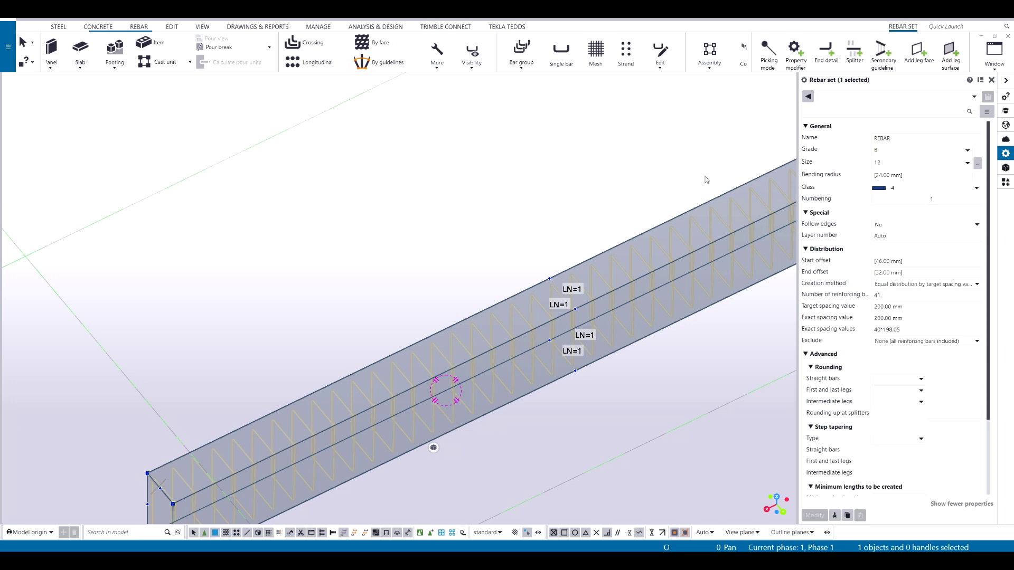
{"action": "scroll", "coordinate": [795, 80], "scroll_direction": "up", "scroll_amount": 1}
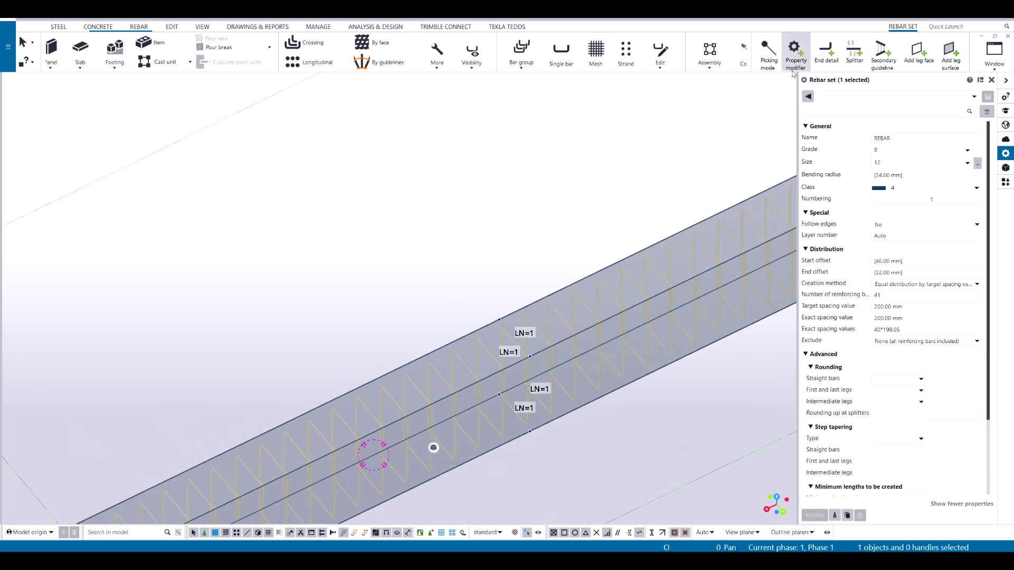
{"action": "scroll", "coordinate": [641, 194], "scroll_direction": "down", "scroll_amount": 3}
{"action": "middle_click_drag", "start_coordinate": [605, 204], "coordinate": [523, 213]}
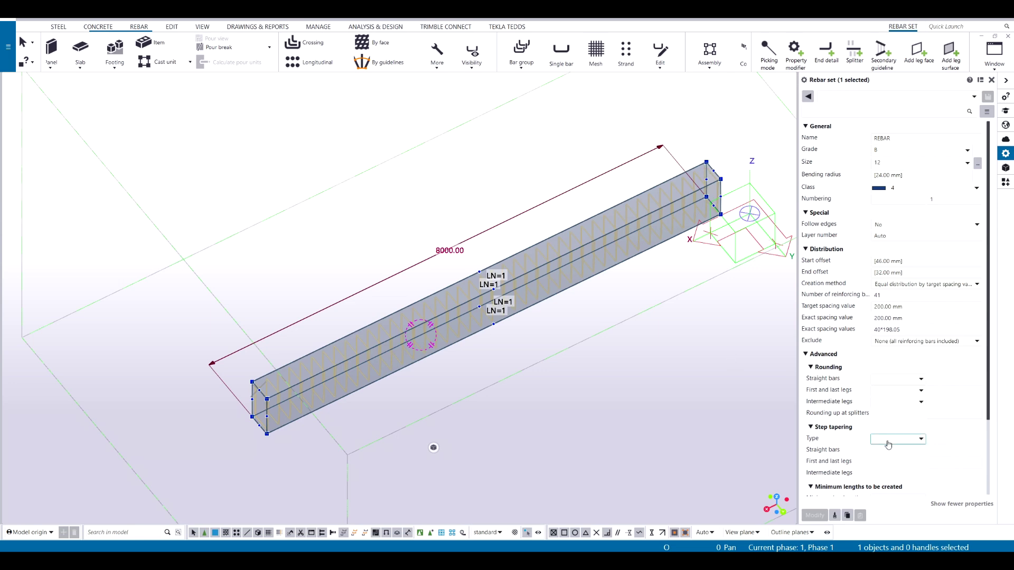
{"action": "scroll", "coordinate": [887, 446], "scroll_direction": "down", "scroll_amount": 3}
{"action": "scroll", "coordinate": [845, 444], "scroll_direction": "up", "scroll_amount": 3}
{"action": "left_click", "coordinate": [600, 349]}
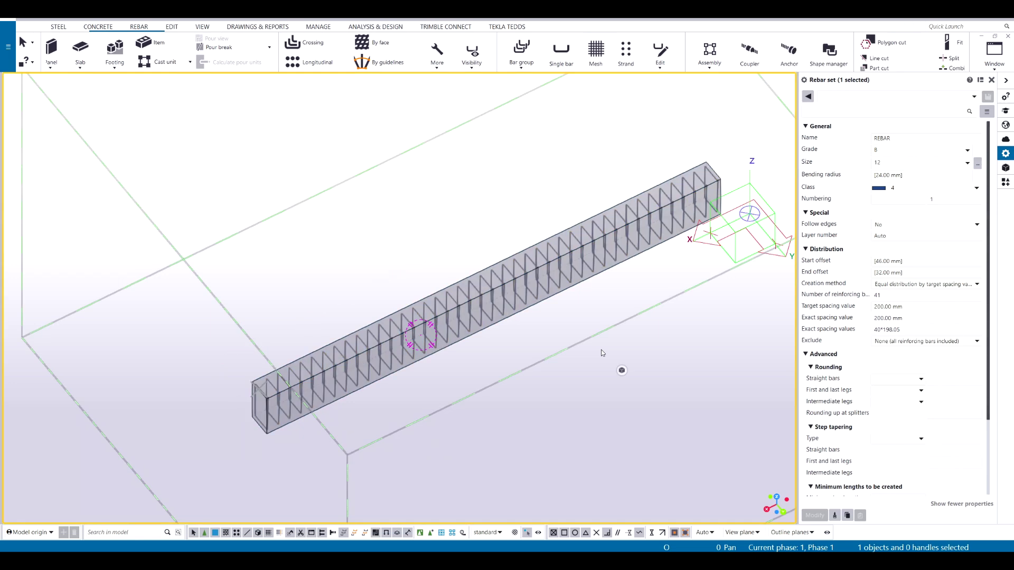
Step: Copy the concrete beam with its rebar set linearly once, with dY -2700.00 and dZ 0.00
{"action": "left_click", "coordinate": [508, 318]}
{"action": "middle_click_drag", "start_coordinate": [494, 371], "coordinate": [469, 394]}
{"action": "key", "text": "ctrl+c"}
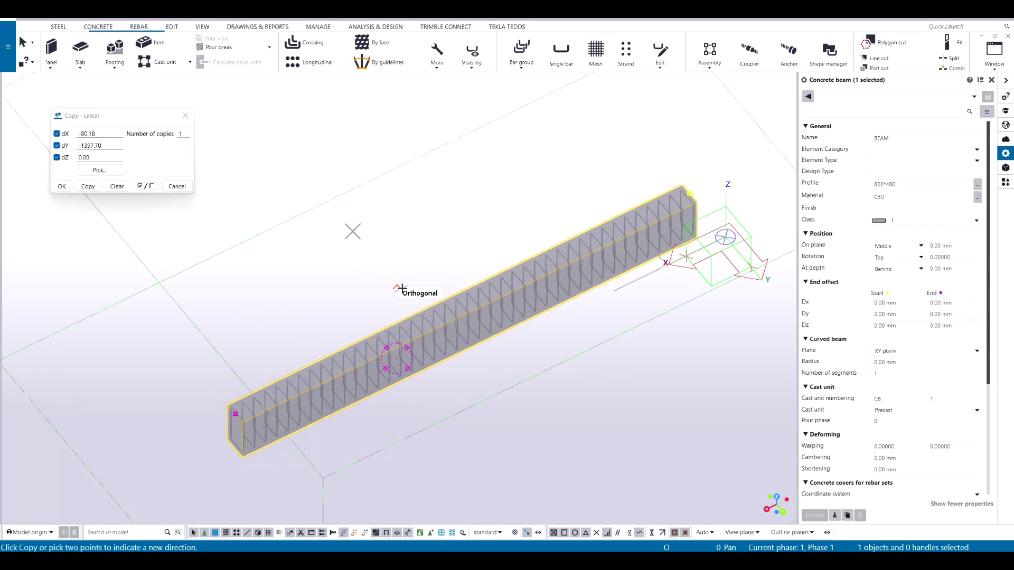
{"action": "left_click", "coordinate": [458, 285]}
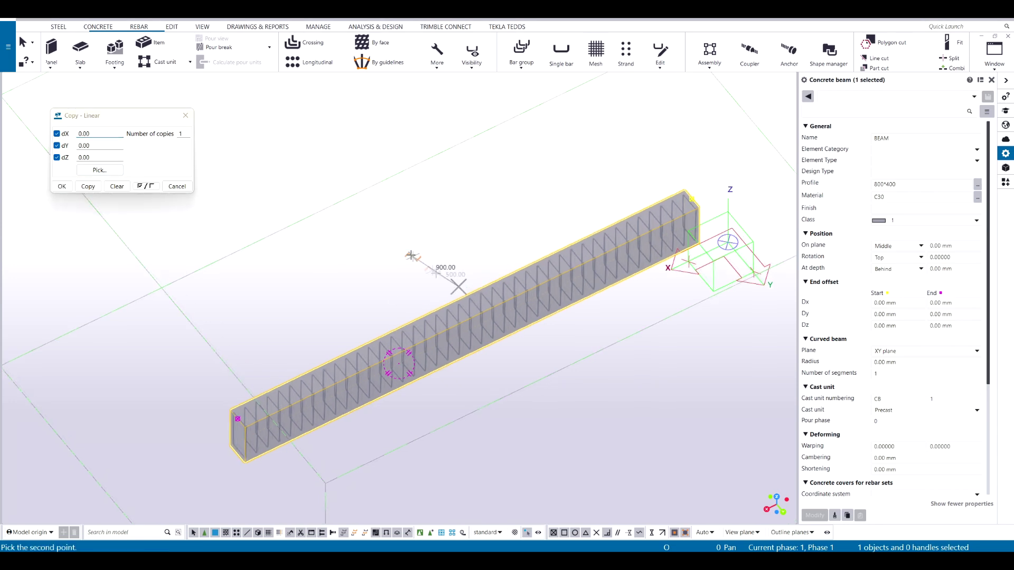
{"action": "left_click", "coordinate": [87, 186]}
{"action": "scroll", "coordinate": [295, 280], "scroll_direction": "up", "scroll_amount": 5}
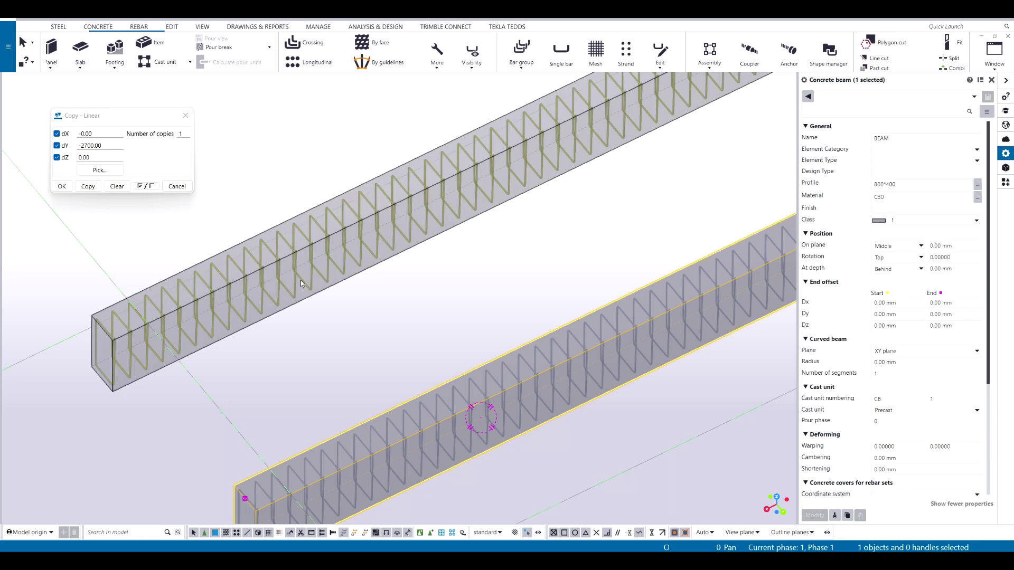
Step: Delete the rebar set from the copied beam
{"action": "left_click", "coordinate": [293, 280]}
{"action": "middle_click_drag", "start_coordinate": [330, 275], "coordinate": [429, 264]}
{"action": "key", "text": "Delete"}
{"action": "middle_click_drag", "start_coordinate": [346, 314], "coordinate": [530, 300]}
Step: Start a bar group on the copied beam and pick a U-shaped bar along its top edge, far side and bottom edge
{"action": "scroll", "coordinate": [338, 66], "scroll_direction": "up", "scroll_amount": 1}
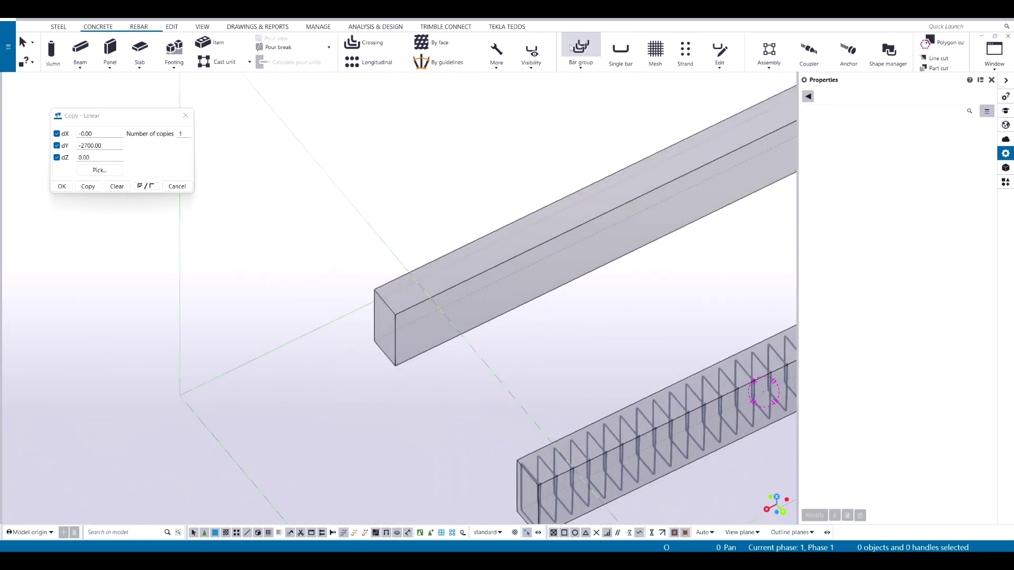
{"action": "left_click", "coordinate": [462, 285]}
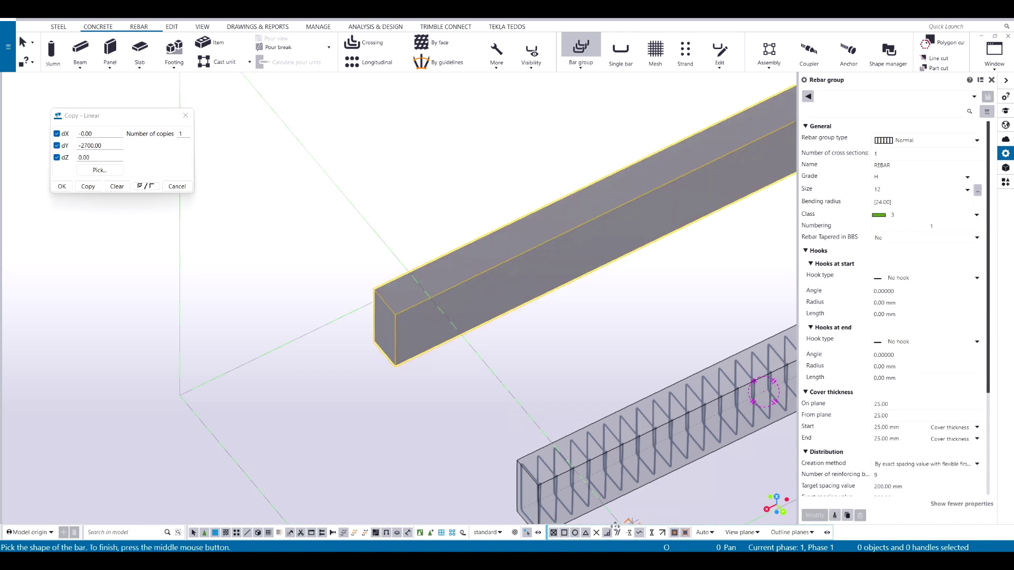
{"action": "left_click", "coordinate": [510, 258]}
{"action": "left_click", "coordinate": [487, 234]}
{"action": "middle_click_drag", "start_coordinate": [493, 281], "coordinate": [474, 277], "text": "ctrl"}
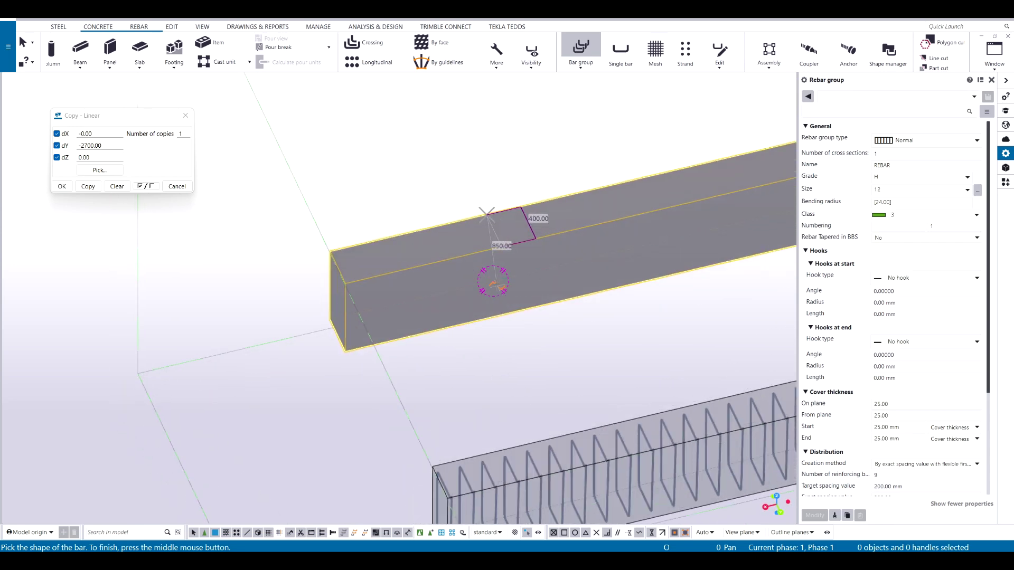
{"action": "left_click", "coordinate": [502, 314]}
{"action": "middle_click", "coordinate": [502, 315]}
Step: Distribute the bar group from one end of the copied beam to the other, and end the command
{"action": "scroll", "coordinate": [457, 375], "scroll_direction": "down", "scroll_amount": 4}
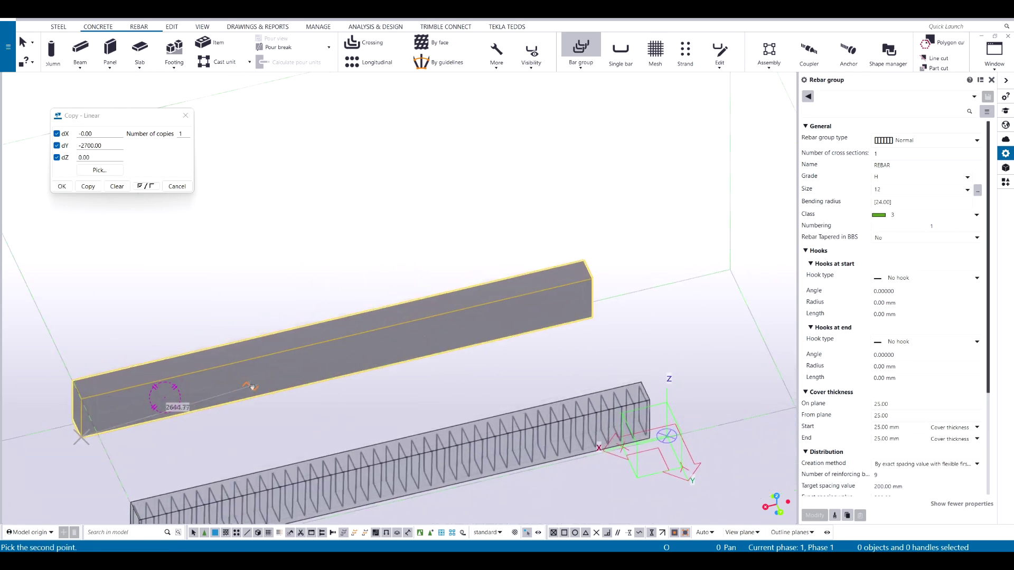
{"action": "left_click", "coordinate": [589, 317]}
{"action": "middle_click_drag", "start_coordinate": [601, 339], "coordinate": [513, 293], "text": "ctrl"}
{"action": "scroll", "coordinate": [382, 400], "scroll_direction": "up", "scroll_amount": 2}
{"action": "key", "text": "Escape"}
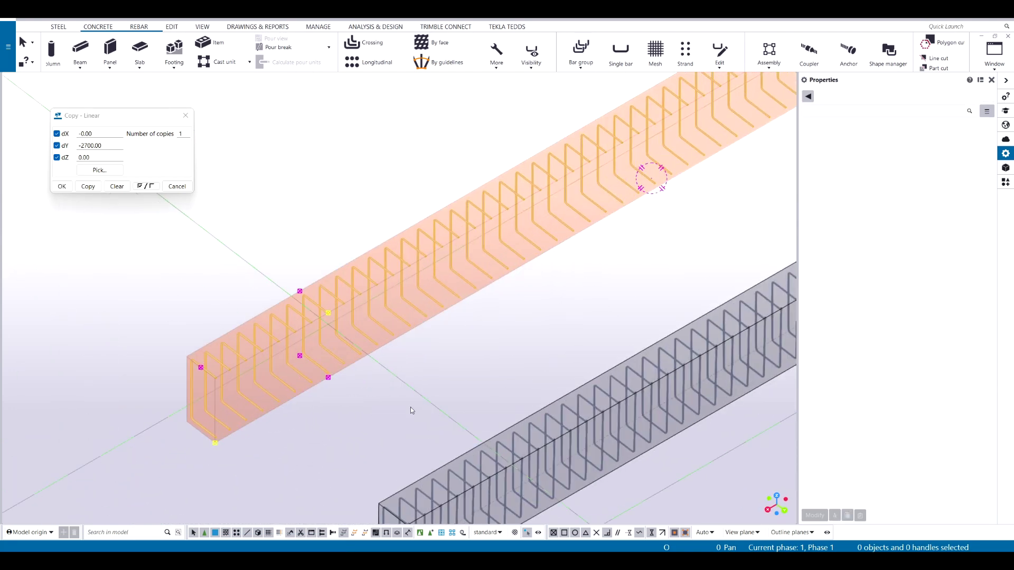
Step: Select the new rebar group and view the hook type options at its start and end
{"action": "left_click", "coordinate": [371, 371]}
{"action": "scroll", "coordinate": [339, 323], "scroll_direction": "up", "scroll_amount": 2}
{"action": "left_click", "coordinate": [303, 300]}
{"action": "scroll", "coordinate": [290, 381], "scroll_direction": "down", "scroll_amount": 3}
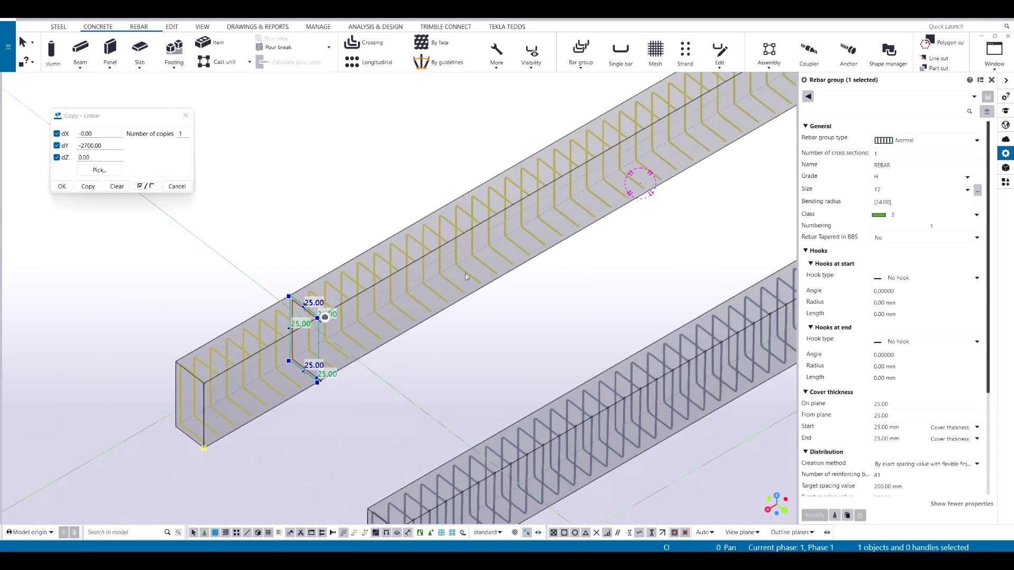
{"action": "left_click", "coordinate": [918, 285]}
{"action": "left_click", "coordinate": [918, 284]}
{"action": "left_click", "coordinate": [891, 343]}
{"action": "left_click", "coordinate": [893, 347]}
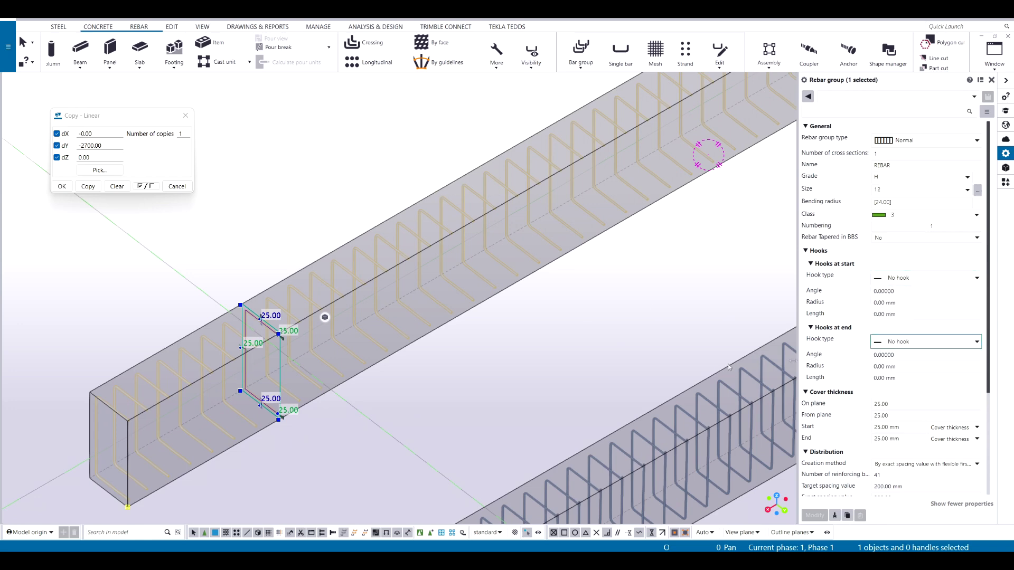
{"action": "scroll", "coordinate": [601, 362], "scroll_direction": "down", "scroll_amount": 2}
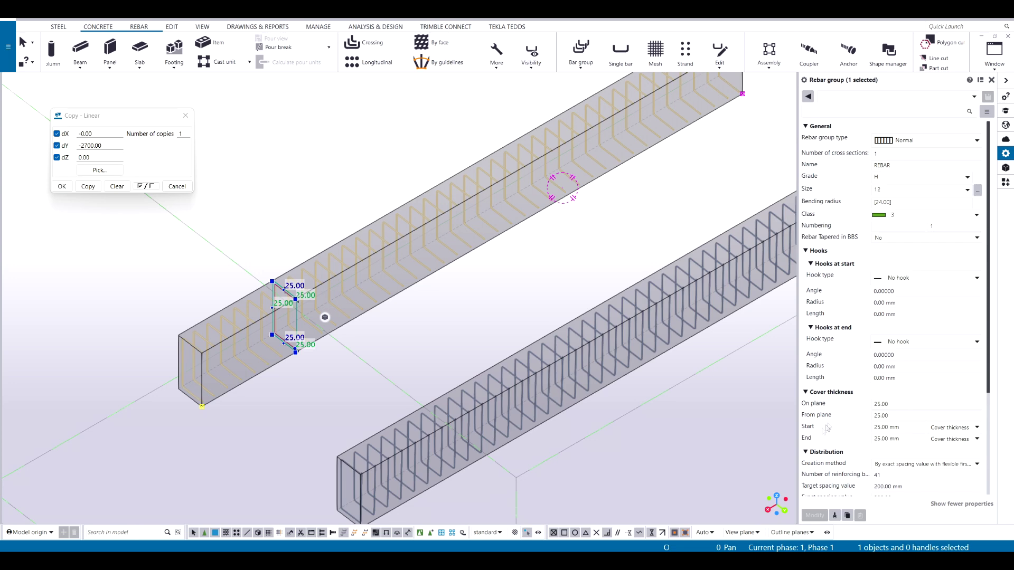
Step: Examine the cover thickness and distribution properties of the selected rebar group
{"action": "scroll", "coordinate": [836, 465], "scroll_direction": "down", "scroll_amount": 3}
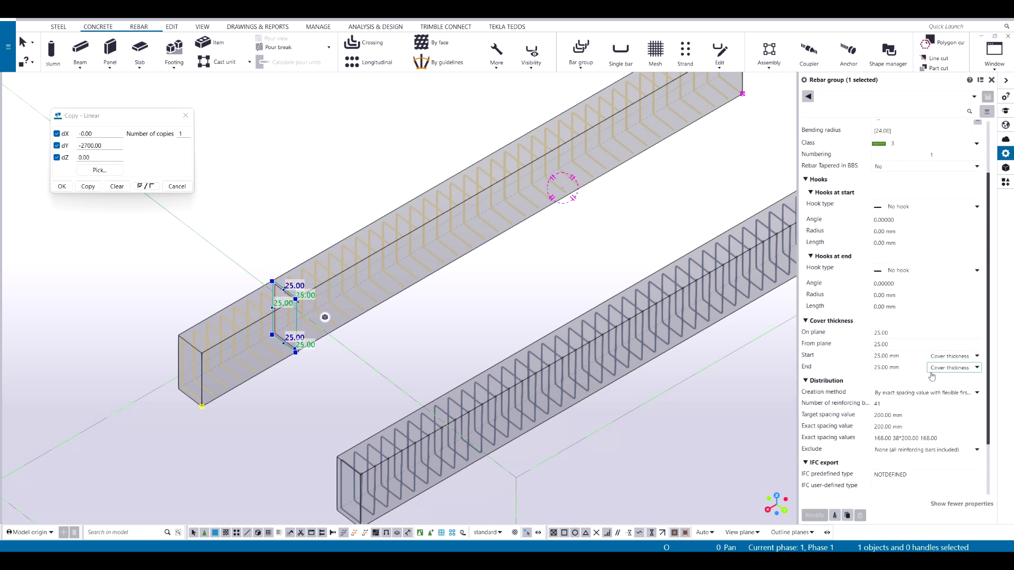
{"action": "scroll", "coordinate": [558, 348], "scroll_direction": "up", "scroll_amount": 3}
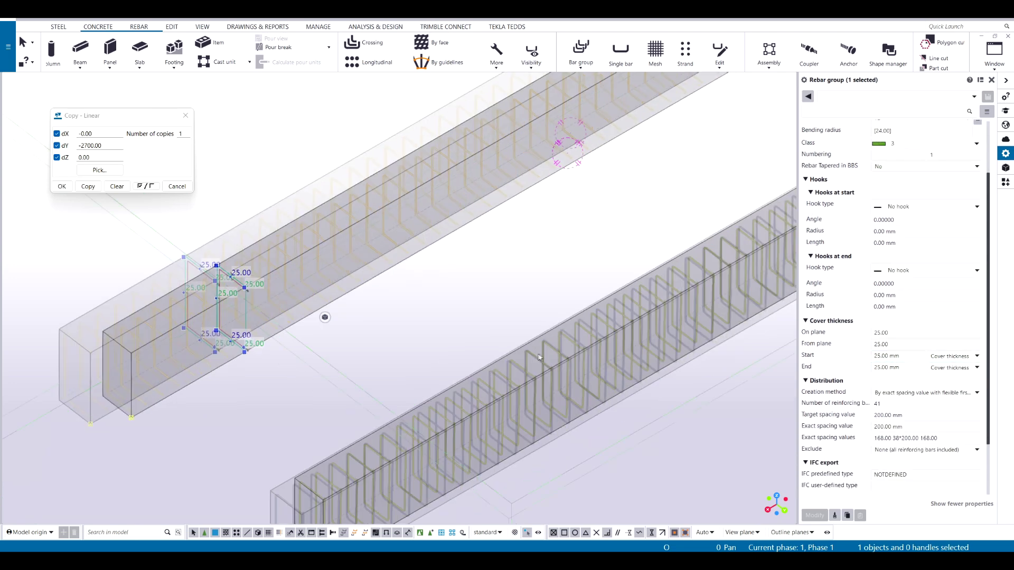
Step: Add standard 90-degree hooks with end detail modifiers along the full length of the original beam's rebar set
{"action": "left_click", "coordinate": [559, 348]}
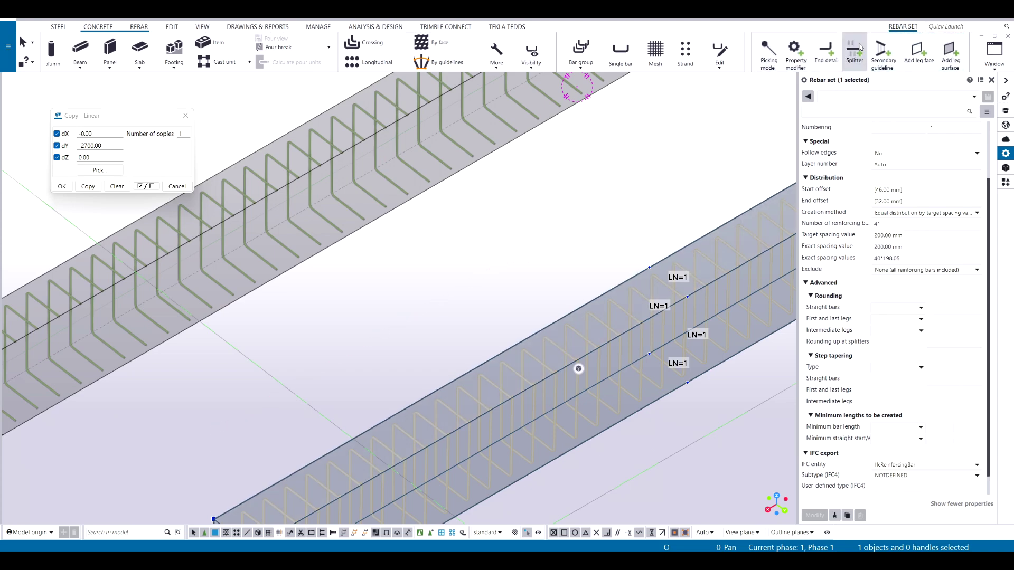
{"action": "left_click", "coordinate": [833, 50]}
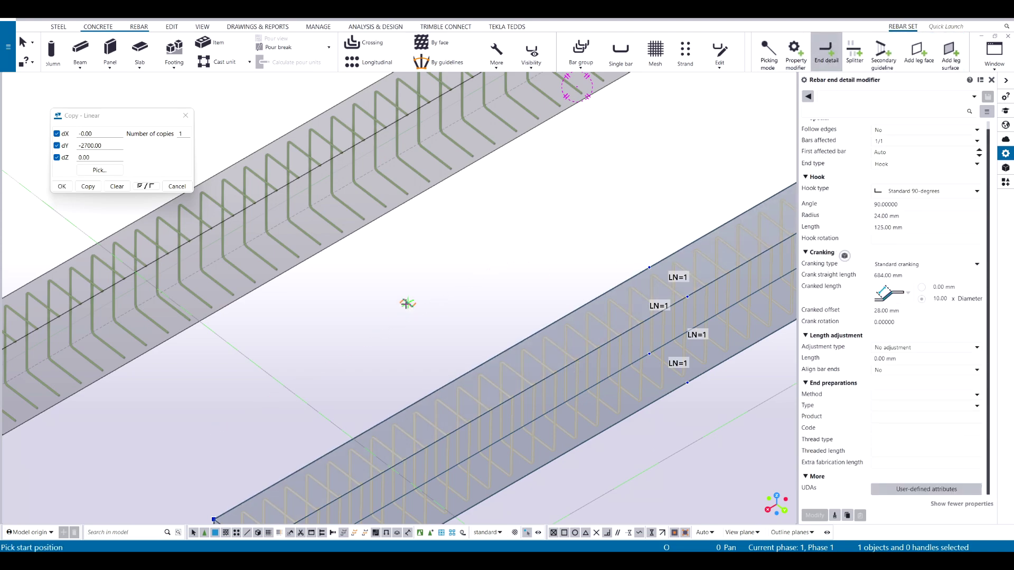
{"action": "middle_click_drag", "start_coordinate": [392, 315], "coordinate": [288, 285]}
{"action": "scroll", "coordinate": [481, 365], "scroll_direction": "down", "scroll_amount": 2}
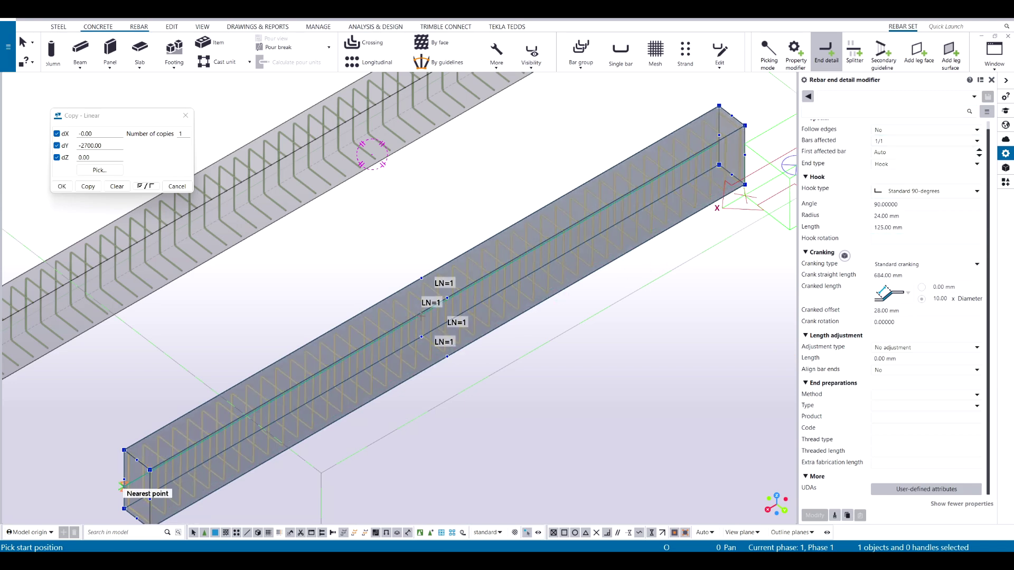
{"action": "scroll", "coordinate": [432, 350], "scroll_direction": "up", "scroll_amount": 6}
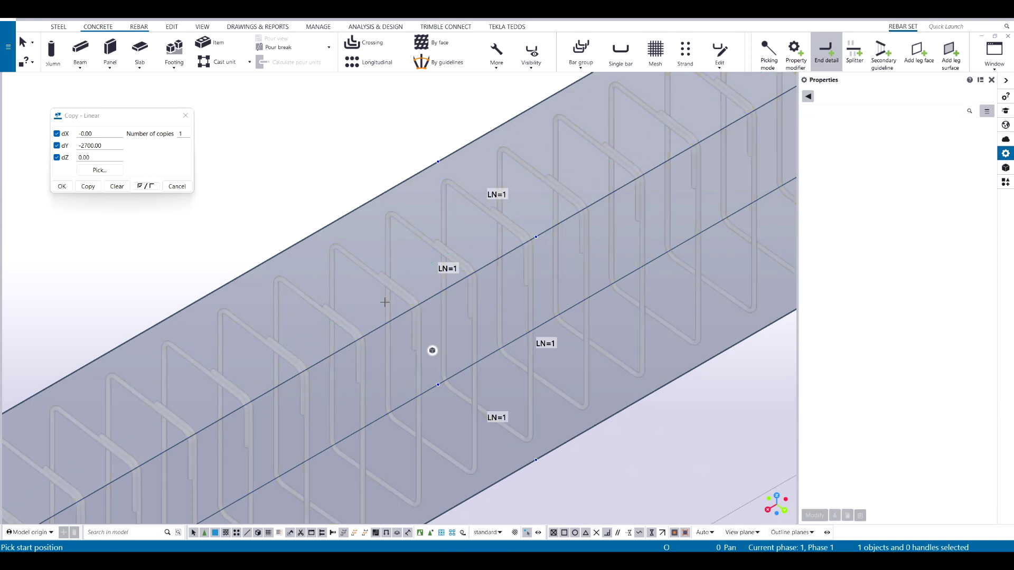
{"action": "scroll", "coordinate": [400, 361], "scroll_direction": "down", "scroll_amount": 1}
{"action": "middle_click_drag", "start_coordinate": [359, 330], "coordinate": [339, 339], "text": "ctrl"}
{"action": "key", "text": "Escape"}
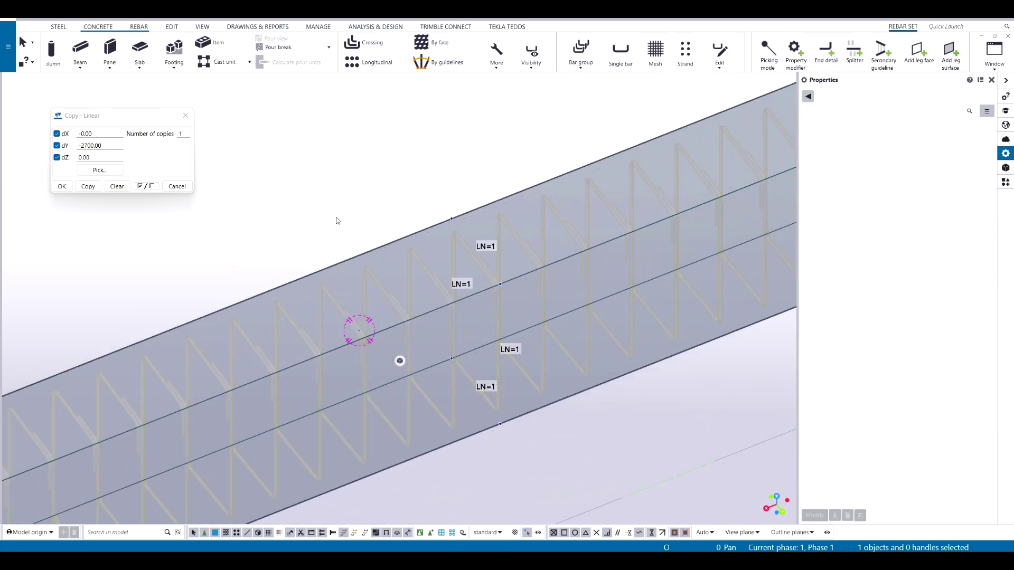
{"action": "left_click", "coordinate": [337, 220]}
{"action": "scroll", "coordinate": [559, 302], "scroll_direction": "down", "scroll_amount": 6}
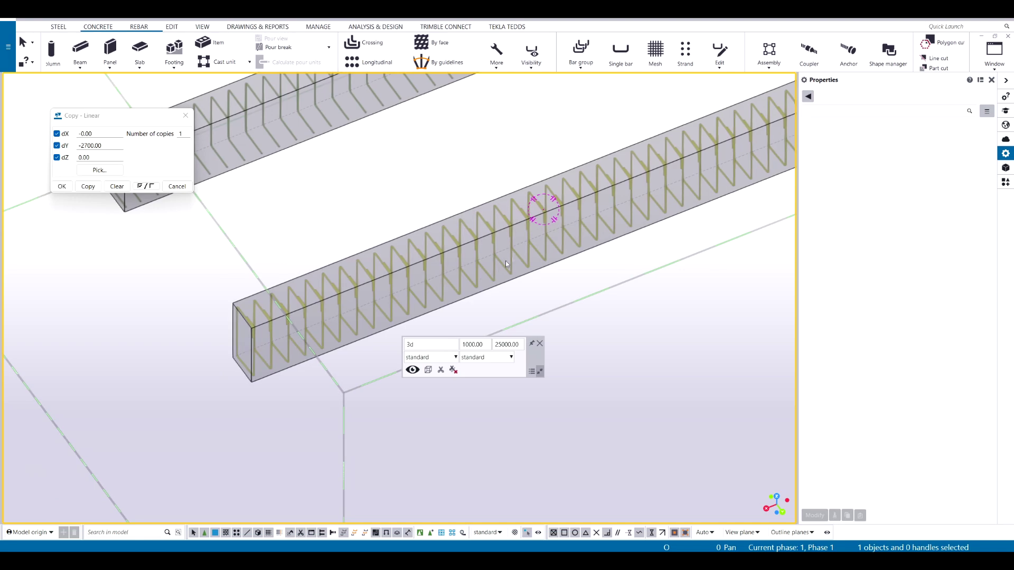
Step: Hide the rebar set's leg faces and show its end detail modifiers
{"action": "left_click", "coordinate": [393, 284]}
{"action": "middle_click_drag", "start_coordinate": [399, 309], "coordinate": [282, 365]}
{"action": "scroll", "coordinate": [391, 296], "scroll_direction": "down", "scroll_amount": 2}
{"action": "middle_click_drag", "start_coordinate": [775, 191], "coordinate": [757, 271]}
{"action": "scroll", "coordinate": [756, 271], "scroll_direction": "up", "scroll_amount": 3}
{"action": "middle_click_drag", "start_coordinate": [274, 222], "coordinate": [421, 203]}
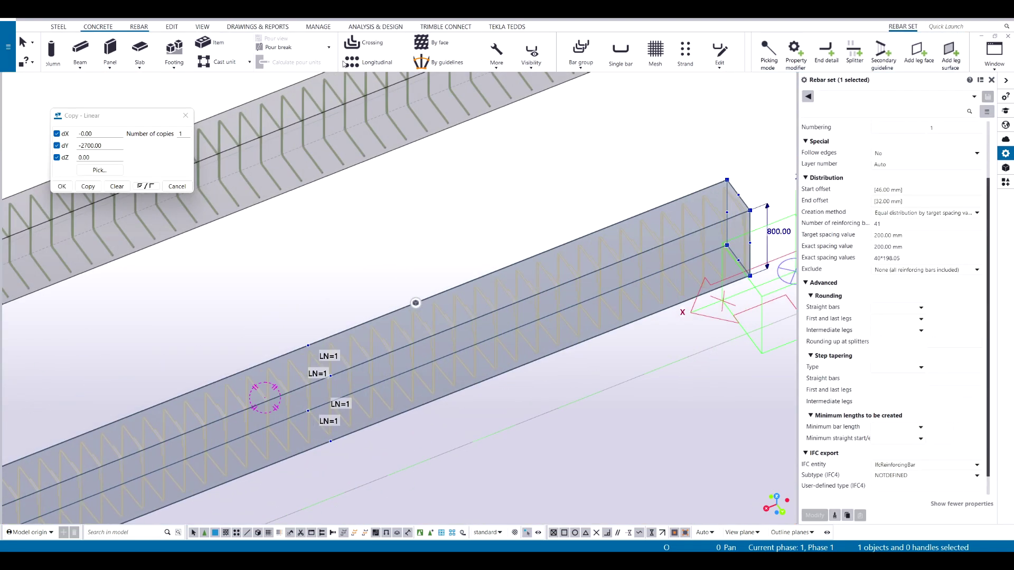
{"action": "left_click", "coordinate": [534, 63]}
{"action": "left_click", "coordinate": [544, 83]}
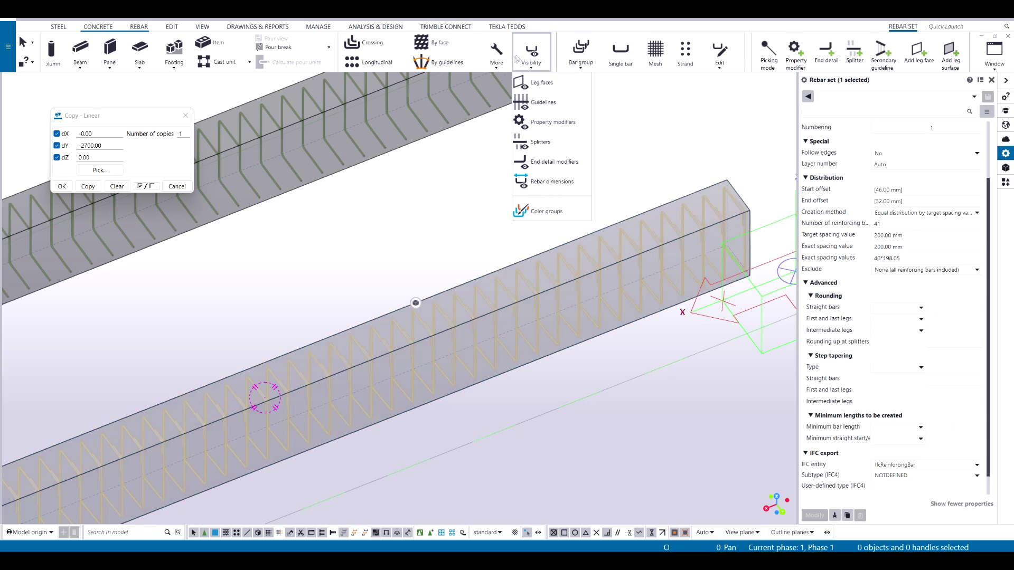
{"action": "left_click", "coordinate": [534, 63]}
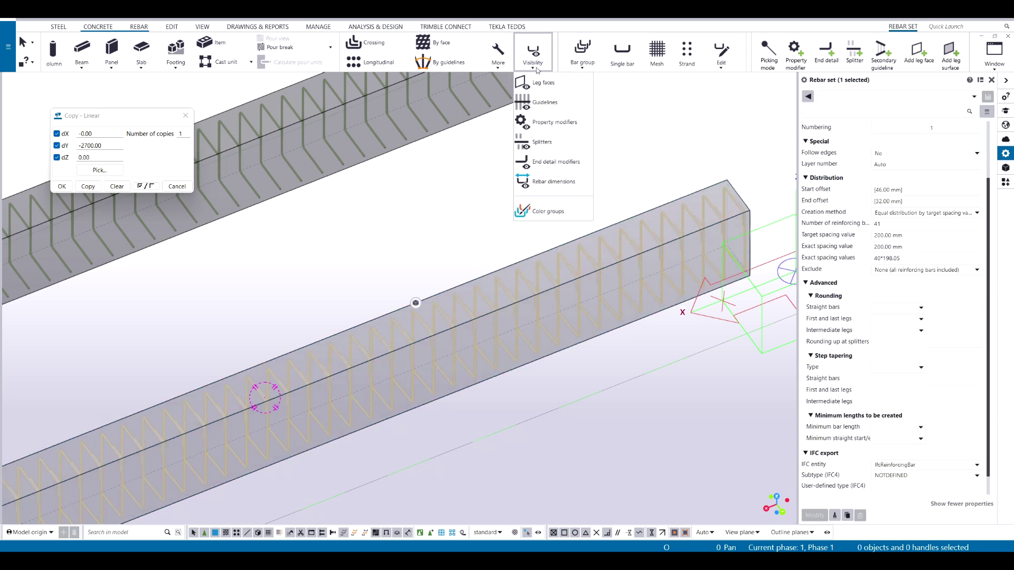
{"action": "left_click", "coordinate": [556, 162]}
{"action": "scroll", "coordinate": [478, 310], "scroll_direction": "up", "scroll_amount": 4}
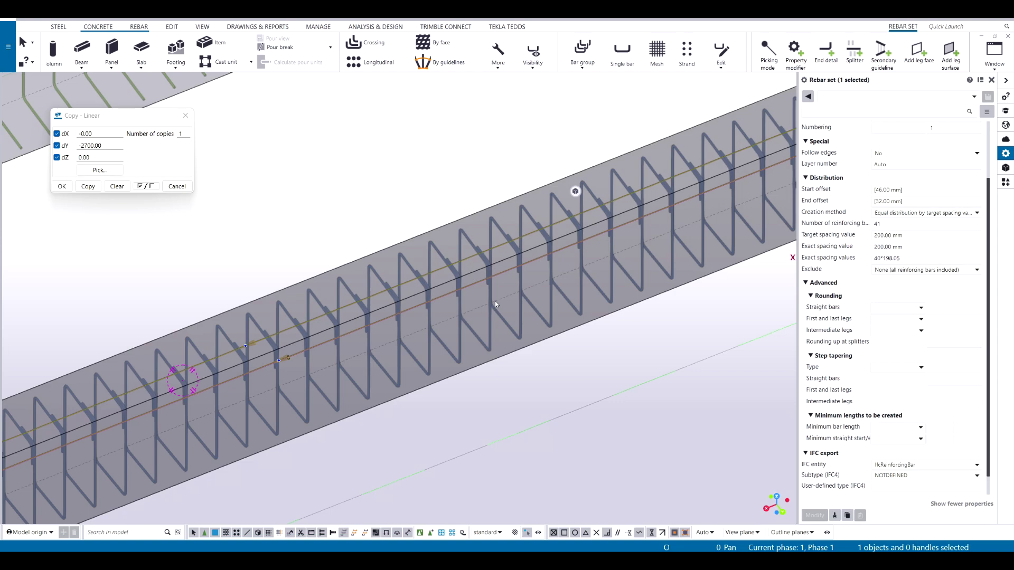
Step: Try to shorten the front end detail modifier to 6700 mm by moving its end handle along the beam
{"action": "left_click", "coordinate": [476, 338]}
{"action": "middle_click_drag", "start_coordinate": [581, 275], "coordinate": [370, 325]}
{"action": "scroll", "coordinate": [370, 324], "scroll_direction": "down", "scroll_amount": 1}
{"action": "left_click", "coordinate": [561, 192]}
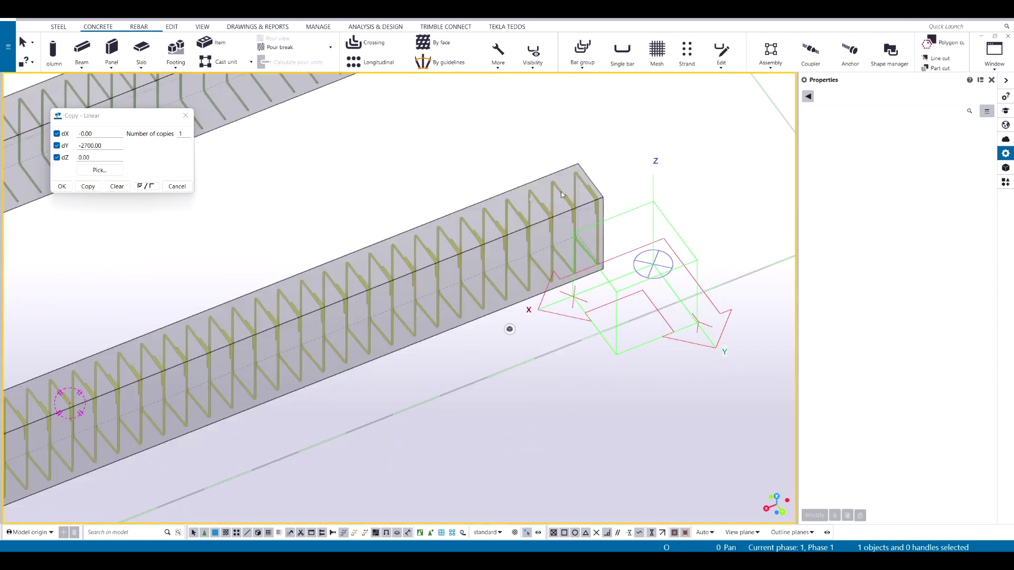
{"action": "left_click", "coordinate": [534, 195]}
{"action": "scroll", "coordinate": [602, 205], "scroll_direction": "up", "scroll_amount": 3}
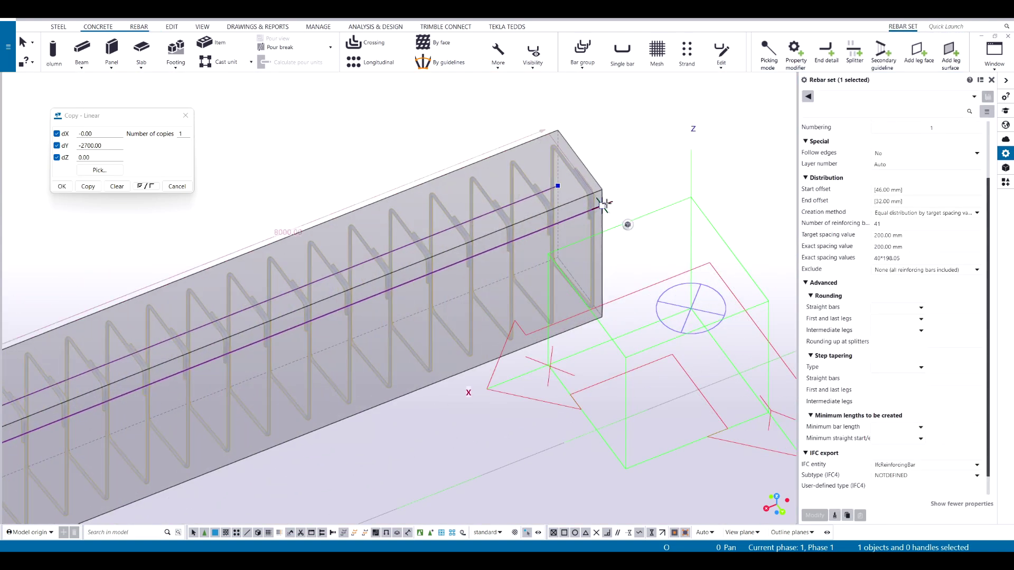
{"action": "left_click", "coordinate": [603, 205]}
{"action": "left_click_drag", "start_coordinate": [603, 204], "coordinate": [445, 268]}
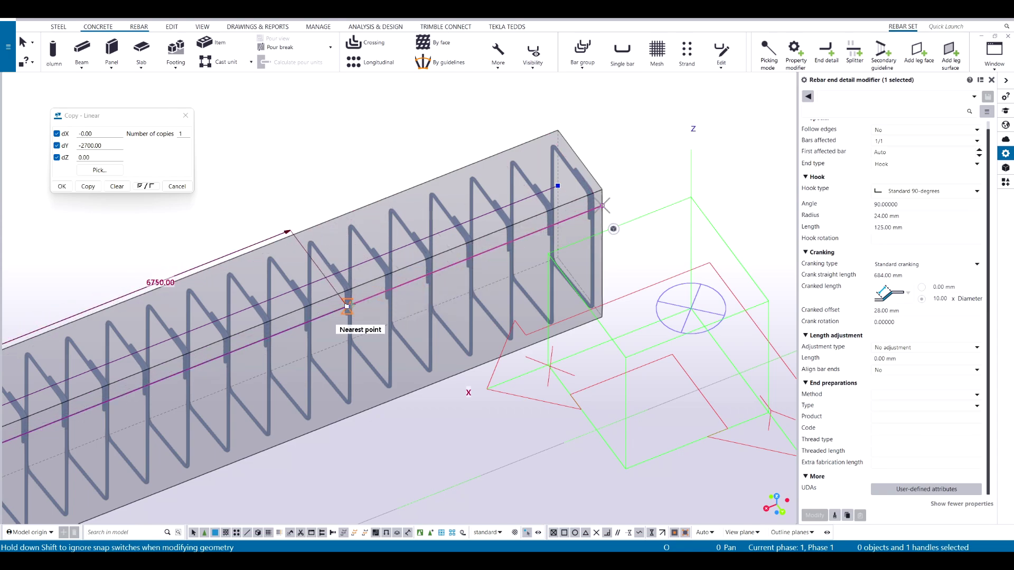
{"action": "left_click_drag", "start_coordinate": [337, 310], "coordinate": [336, 311]}
{"action": "scroll", "coordinate": [338, 310], "scroll_direction": "up", "scroll_amount": 2}
{"action": "middle_click_drag", "start_coordinate": [338, 310], "coordinate": [289, 325], "text": "ctrl"}
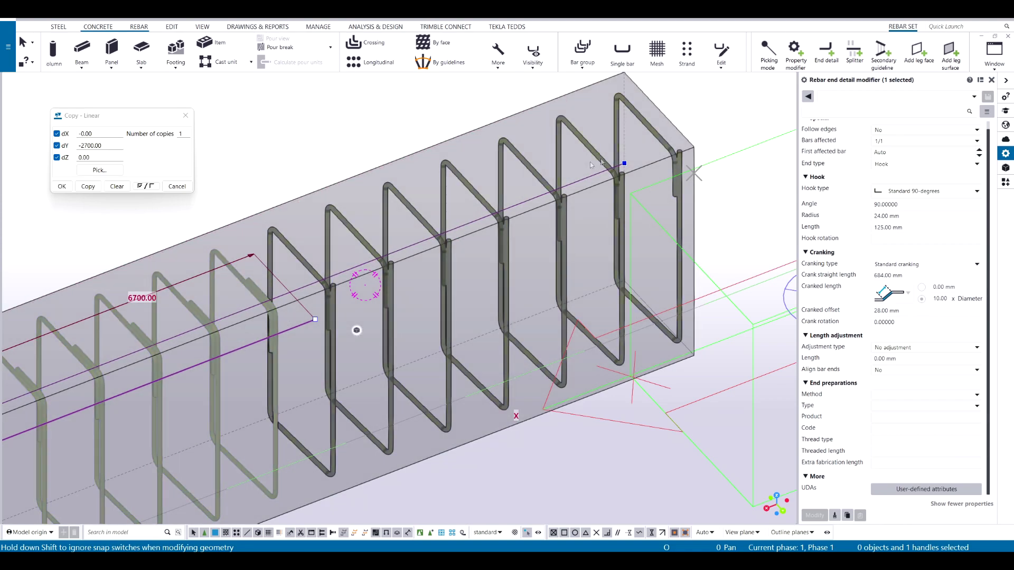
{"action": "middle_click_drag", "start_coordinate": [518, 239], "coordinate": [522, 263]}
Step: Undo the shortening of the end detail modifier and clear the selection
{"action": "key", "text": "ctrl+z"}
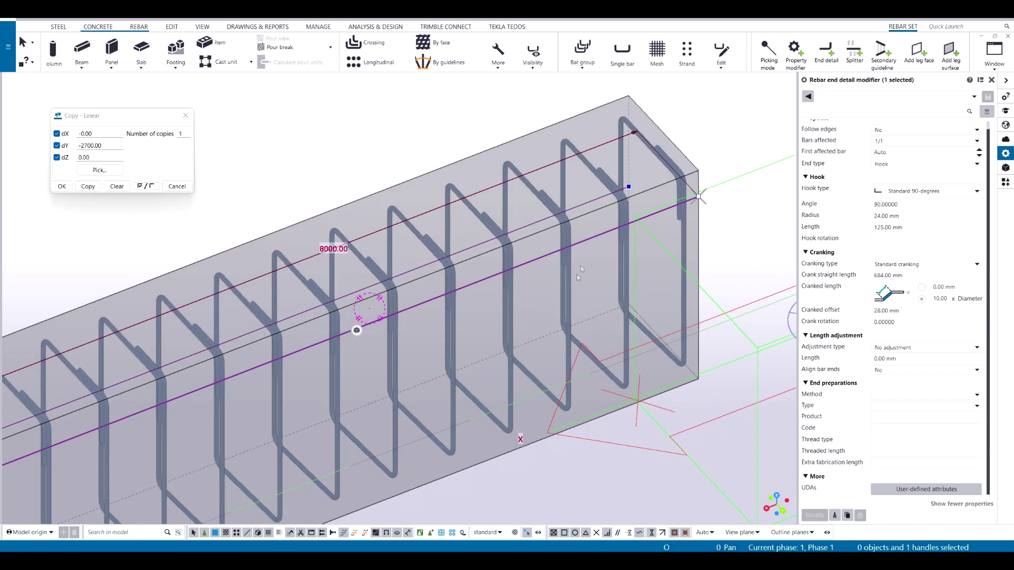
{"action": "scroll", "coordinate": [522, 263], "scroll_direction": "down", "scroll_amount": 2}
{"action": "left_click", "coordinate": [669, 166]}
{"action": "scroll", "coordinate": [596, 315], "scroll_direction": "down", "scroll_amount": 5}
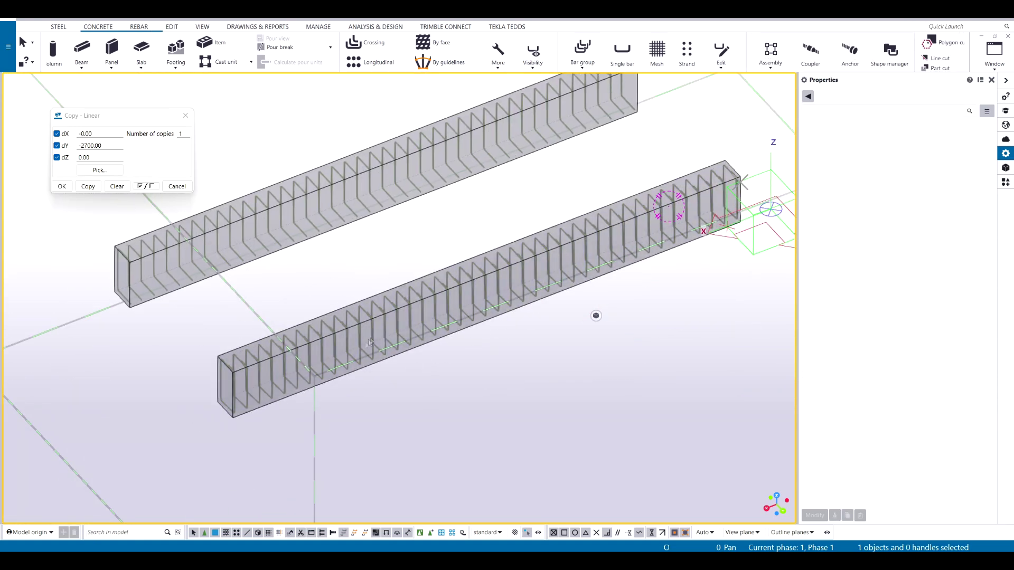
{"action": "scroll", "coordinate": [311, 378], "scroll_direction": "up", "scroll_amount": 3}
{"action": "scroll", "coordinate": [333, 358], "scroll_direction": "down", "scroll_amount": 2}
{"action": "middle_click_drag", "start_coordinate": [334, 357], "coordinate": [419, 334]}
{"action": "scroll", "coordinate": [333, 365], "scroll_direction": "up", "scroll_amount": 3}
{"action": "scroll", "coordinate": [378, 403], "scroll_direction": "down", "scroll_amount": 4}
{"action": "middle_click_drag", "start_coordinate": [378, 403], "coordinate": [311, 425]}
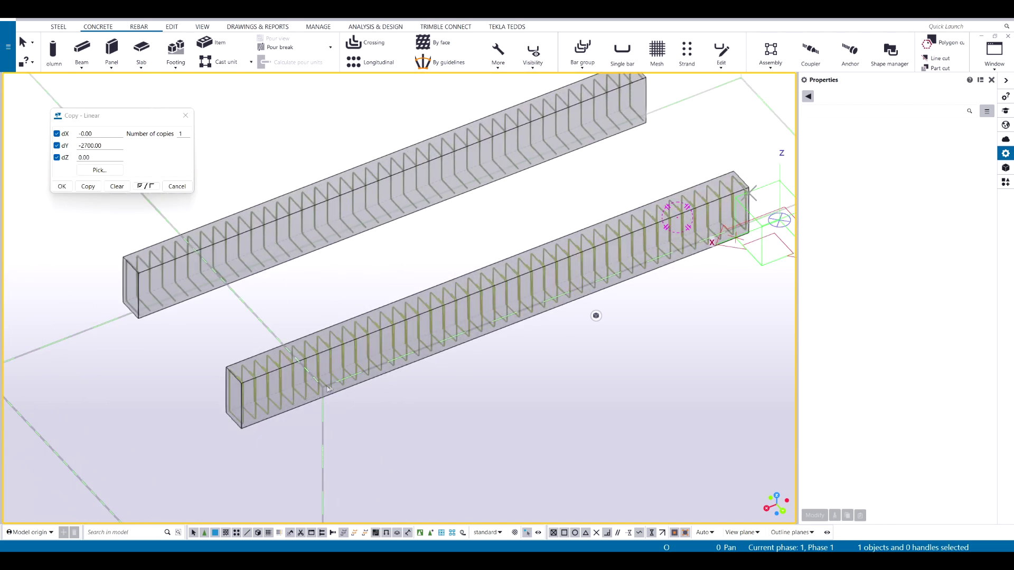
{"action": "left_click", "coordinate": [249, 373]}
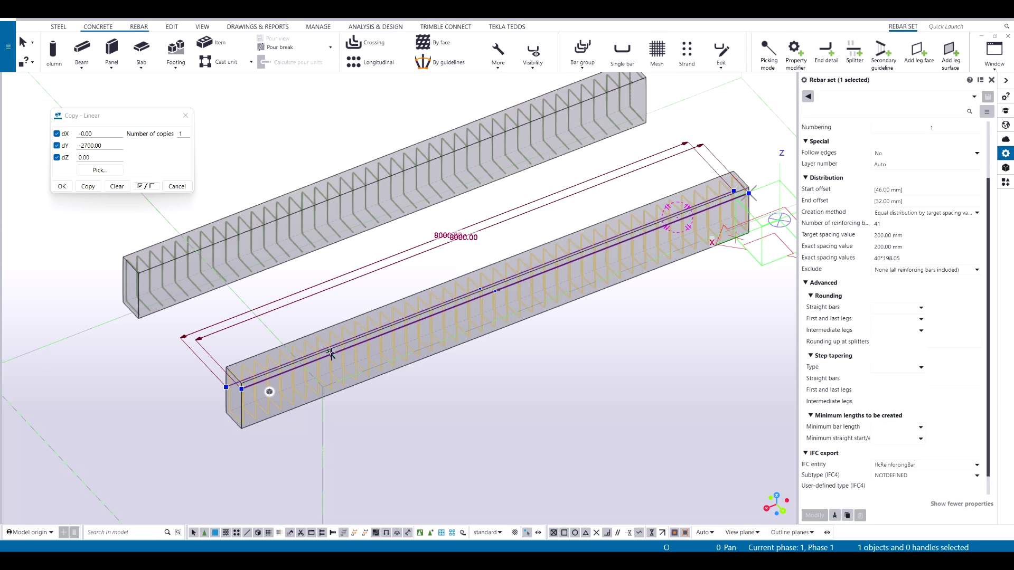
{"action": "left_click", "coordinate": [524, 344]}
{"action": "middle_click_drag", "start_coordinate": [538, 363], "coordinate": [454, 363]}
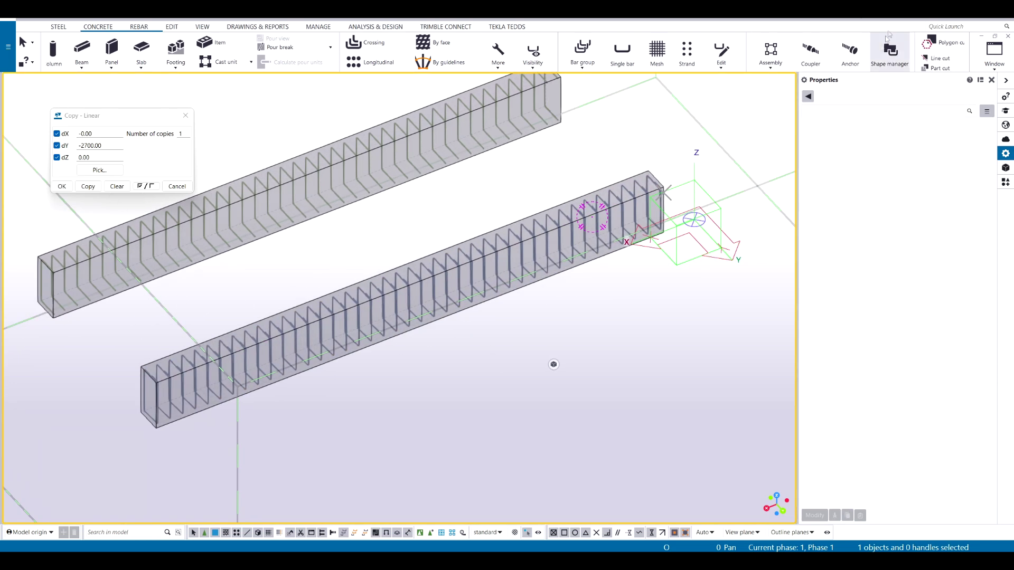
Step: Add a property modifier to the rebar set along the full length of the beam's bottom face
{"action": "left_click", "coordinate": [471, 273]}
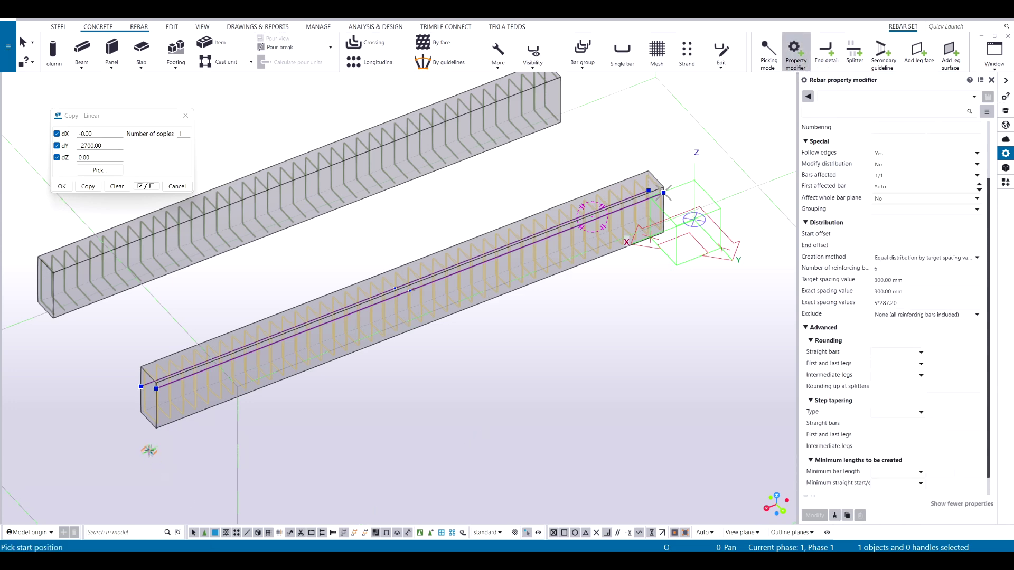
{"action": "scroll", "coordinate": [152, 438], "scroll_direction": "up", "scroll_amount": 4}
{"action": "scroll", "coordinate": [152, 420], "scroll_direction": "up", "scroll_amount": 3}
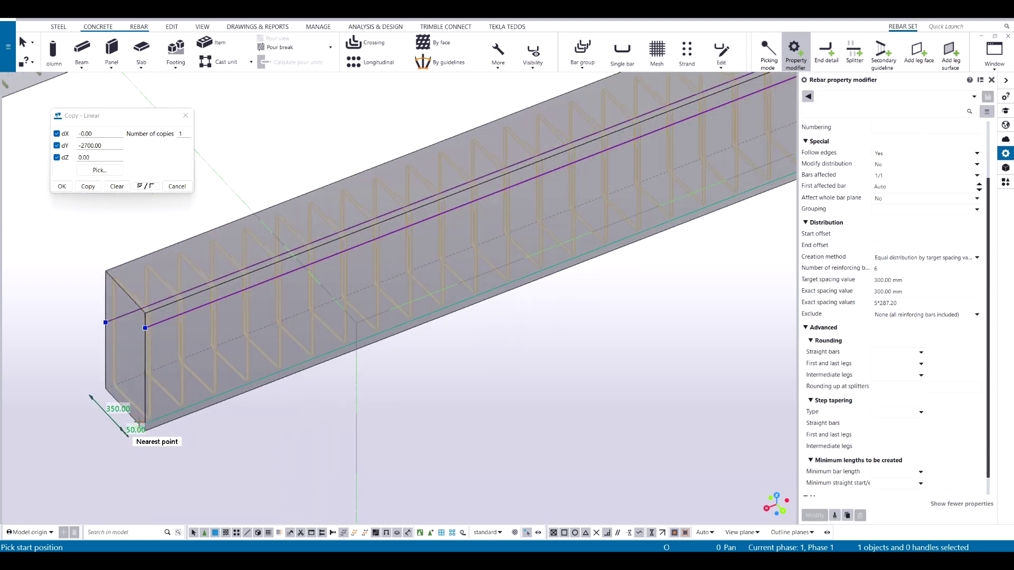
{"action": "key", "text": "Escape"}
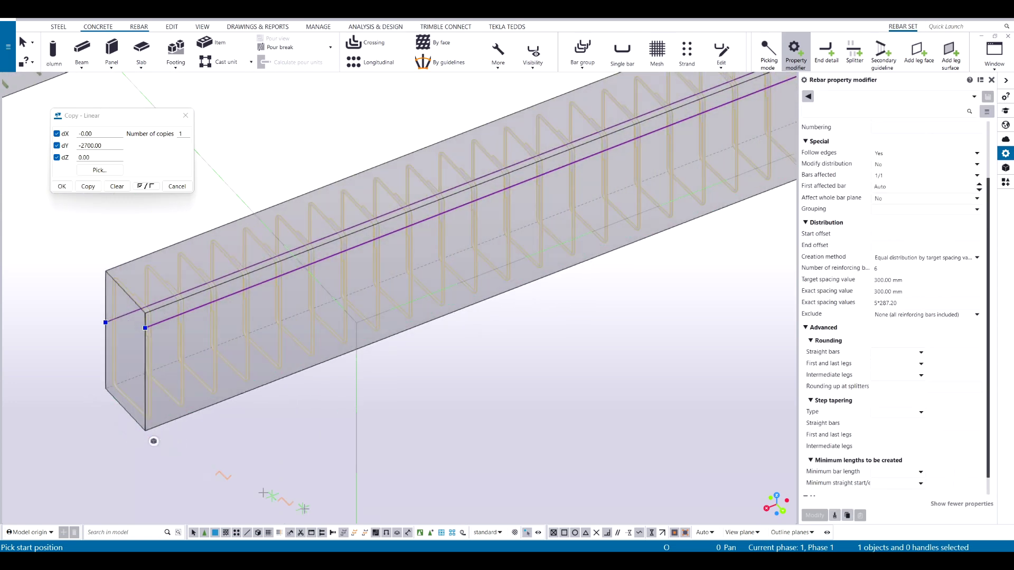
{"action": "middle_click_drag", "start_coordinate": [227, 388], "coordinate": [283, 400]}
{"action": "scroll", "coordinate": [283, 400], "scroll_direction": "down", "scroll_amount": 2}
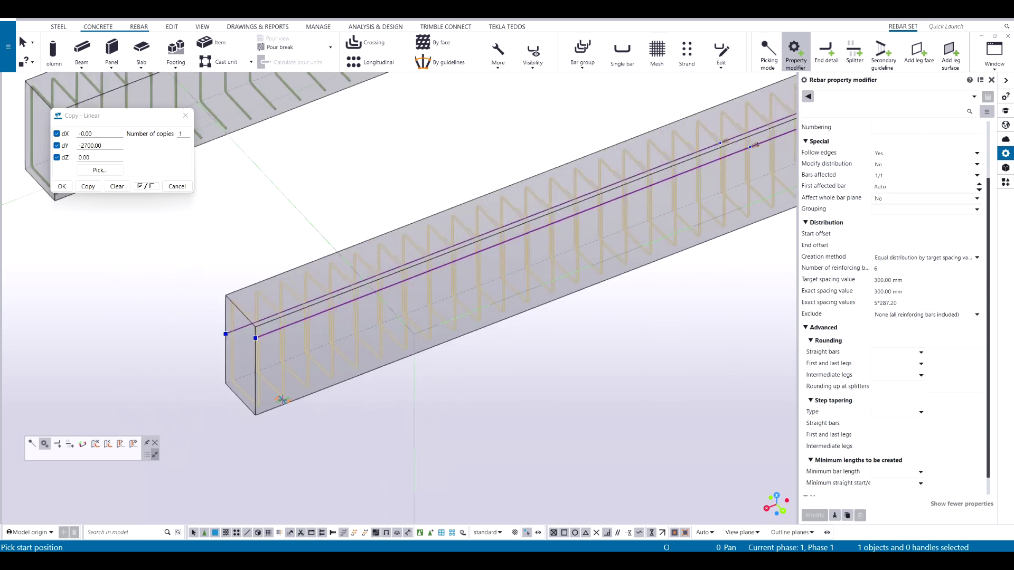
{"action": "scroll", "coordinate": [282, 399], "scroll_direction": "down", "scroll_amount": 3}
{"action": "scroll", "coordinate": [394, 284], "scroll_direction": "up", "scroll_amount": 1}
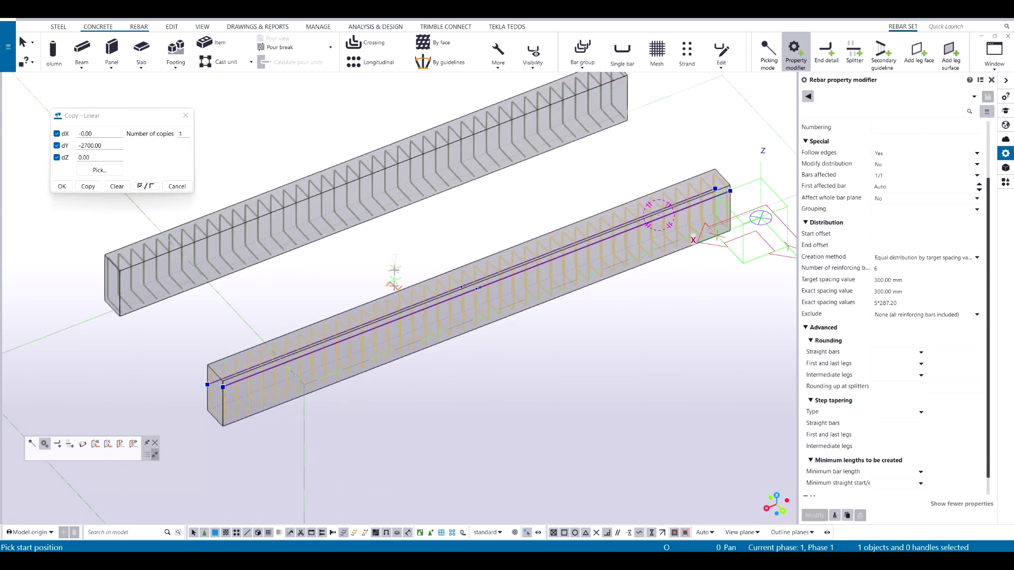
Step: Hide the end detail modifiers and show the property modifiers of the rebar set
{"action": "left_click", "coordinate": [544, 52]}
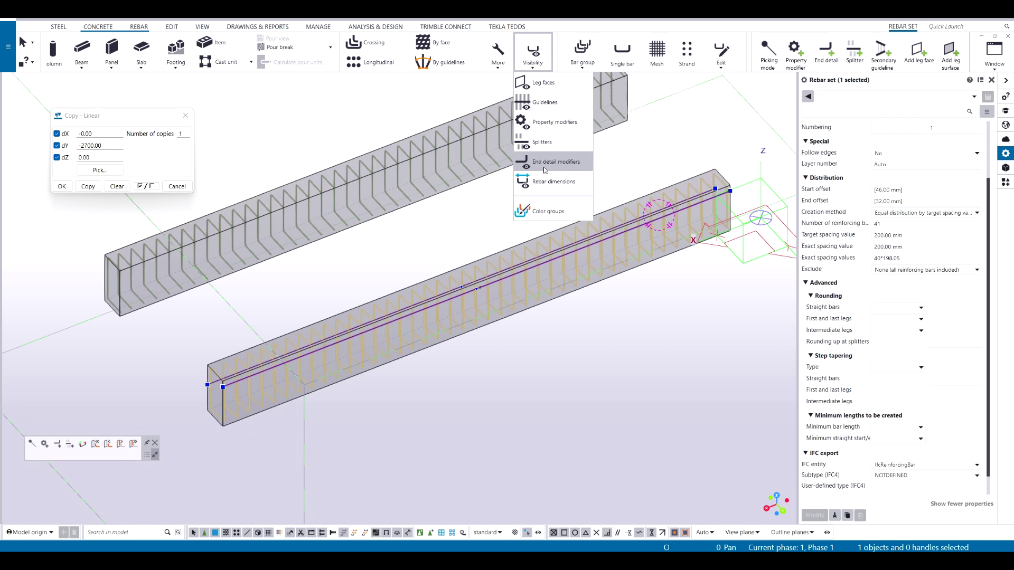
{"action": "left_click", "coordinate": [545, 167]}
{"action": "left_click", "coordinate": [545, 128]}
{"action": "scroll", "coordinate": [350, 452], "scroll_direction": "up", "scroll_amount": 3}
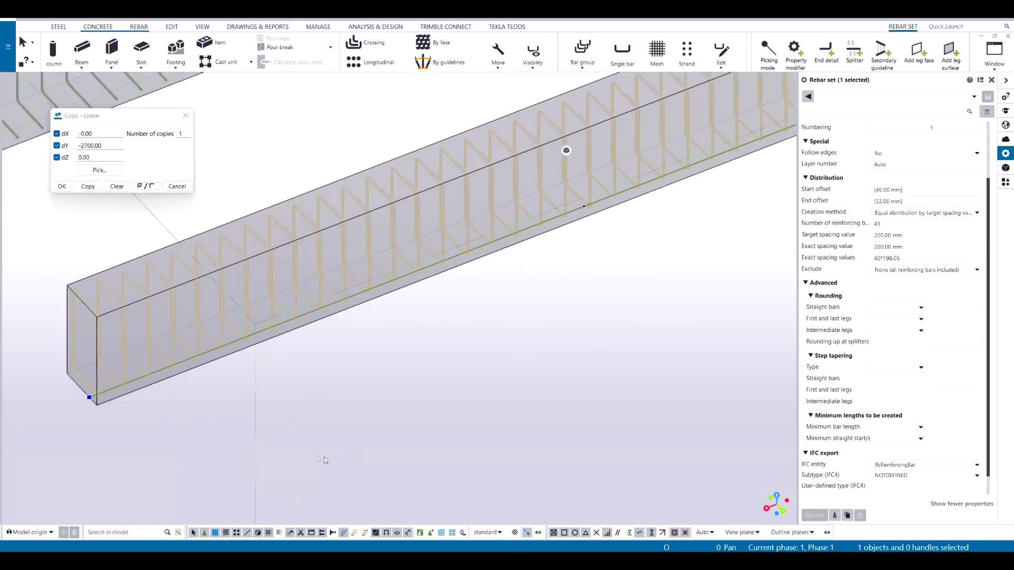
{"action": "middle_click_drag", "start_coordinate": [342, 456], "coordinate": [531, 511]}
Step: Set the property modifier's Modify distribution option to Yes and its target spacing value to 150 mm
{"action": "left_click", "coordinate": [392, 407]}
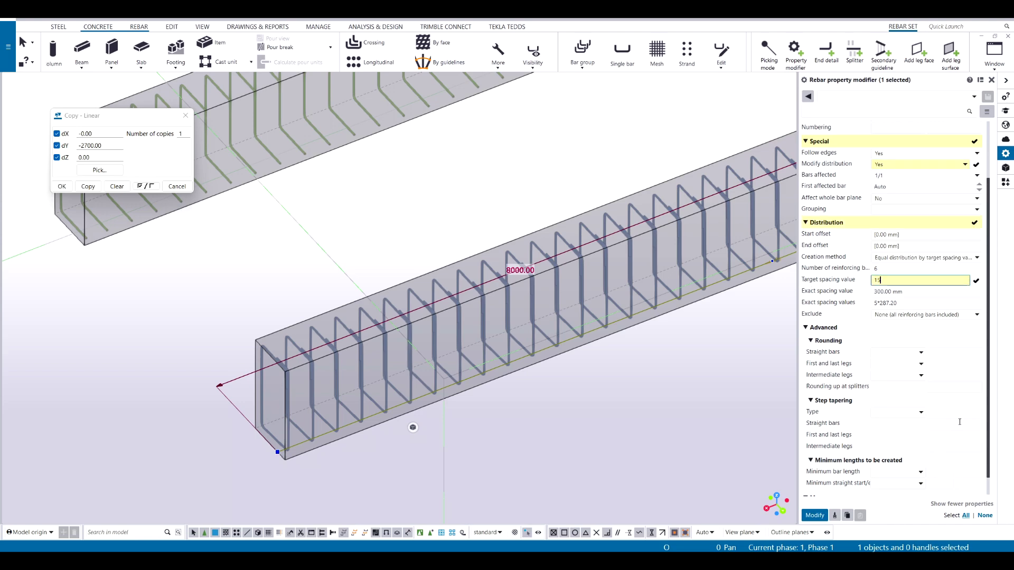
{"action": "key", "text": "Return"}
{"action": "scroll", "coordinate": [660, 317], "scroll_direction": "down", "scroll_amount": 3}
{"action": "middle_click_drag", "start_coordinate": [661, 316], "coordinate": [313, 365]}
{"action": "scroll", "coordinate": [661, 248], "scroll_direction": "down", "scroll_amount": 3}
{"action": "middle_click_drag", "start_coordinate": [712, 216], "coordinate": [654, 252]}
{"action": "scroll", "coordinate": [654, 251], "scroll_direction": "up", "scroll_amount": 3}
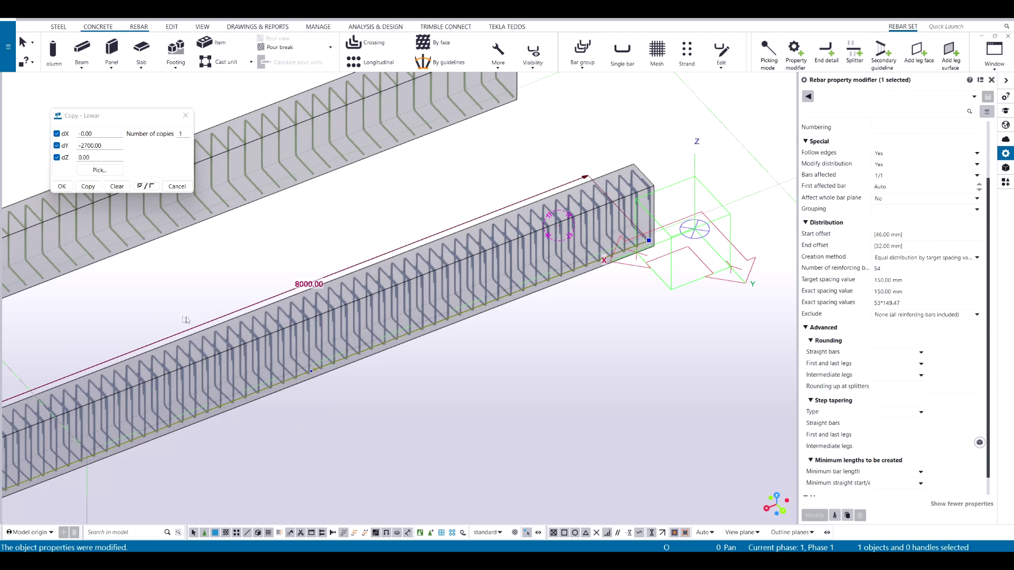
{"action": "scroll", "coordinate": [267, 294], "scroll_direction": "down", "scroll_amount": 2}
Step: Shorten the property modifier to 1500 mm so it covers only the near end of the beam
{"action": "left_click", "coordinate": [259, 296]}
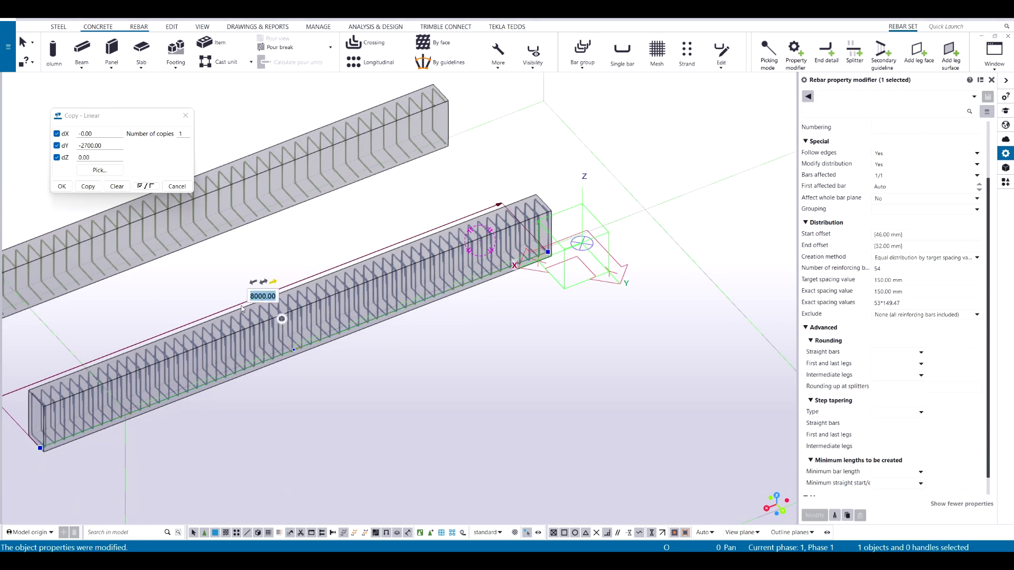
{"action": "key", "text": "Return"}
{"action": "middle_click_drag", "start_coordinate": [402, 348], "coordinate": [538, 341]}
{"action": "left_click", "coordinate": [534, 379]}
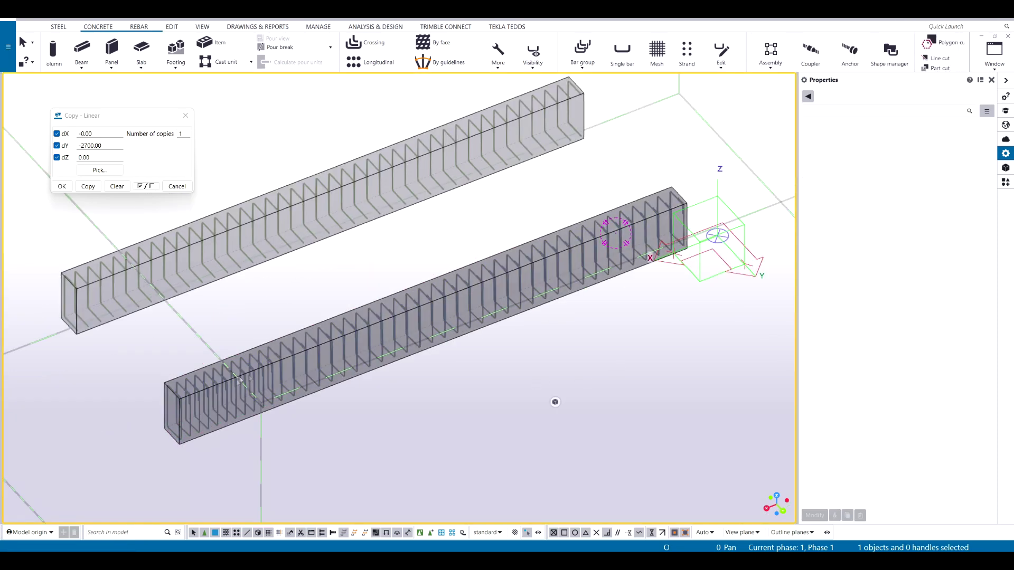
{"action": "scroll", "coordinate": [239, 379], "scroll_direction": "up", "scroll_amount": 3}
Step: Copy the rebar set's 1500 mm property modifier 6500 mm along the beam's bottom to its far end
{"action": "left_click", "coordinate": [232, 399]}
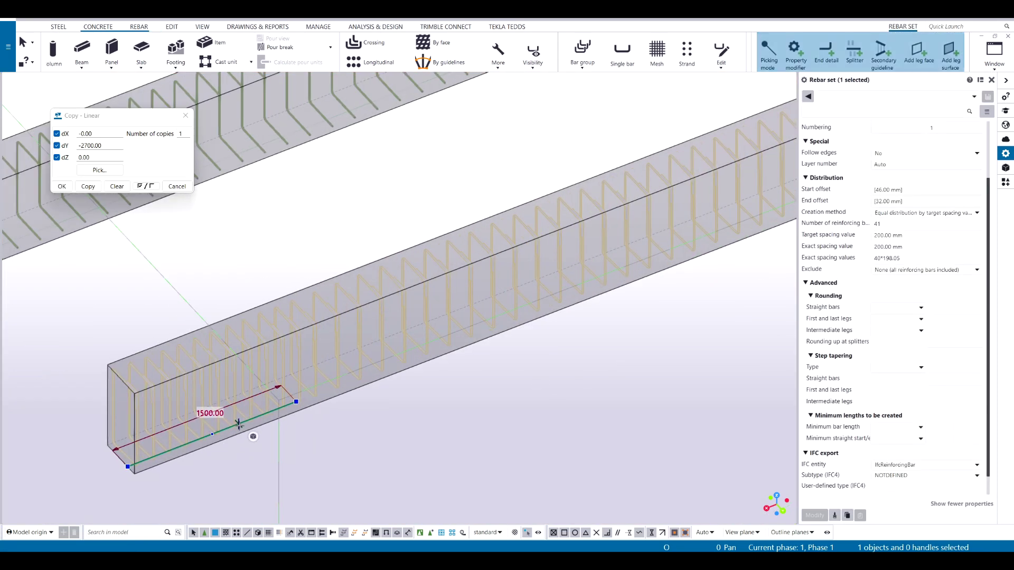
{"action": "left_click", "coordinate": [239, 424]}
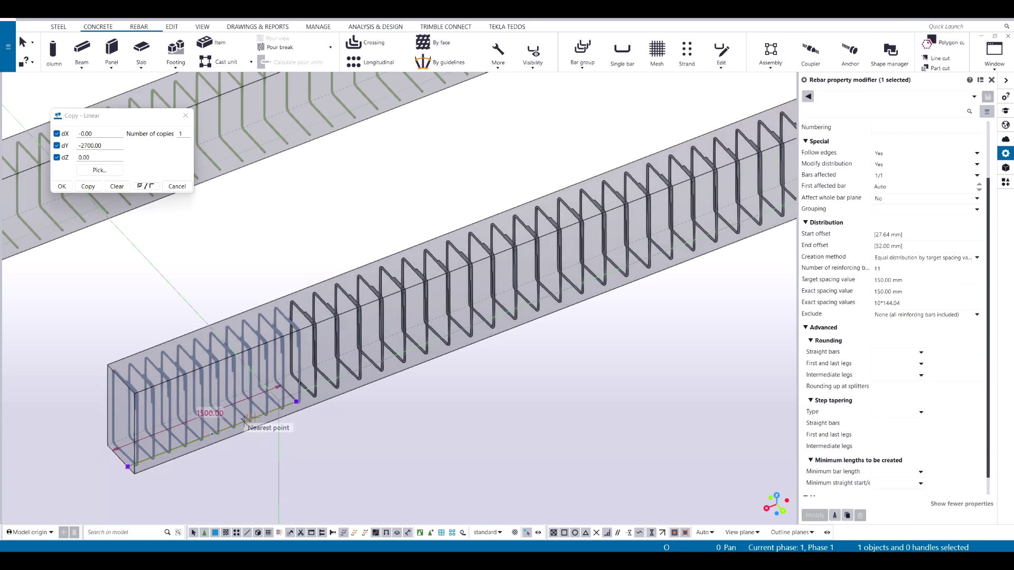
{"action": "middle_click_drag", "start_coordinate": [538, 365], "coordinate": [476, 343]}
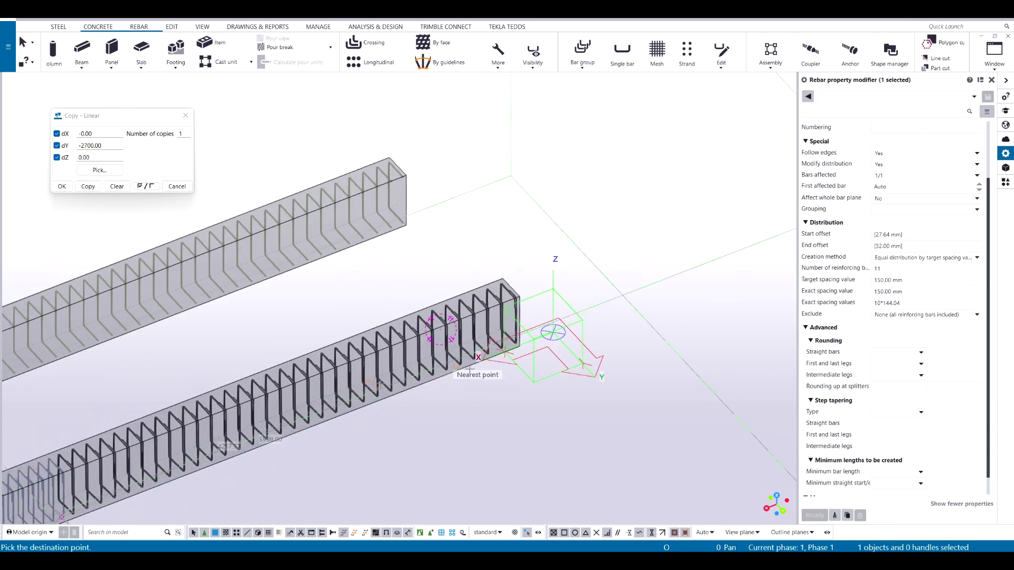
{"action": "scroll", "coordinate": [465, 336], "scroll_direction": "up", "scroll_amount": 3}
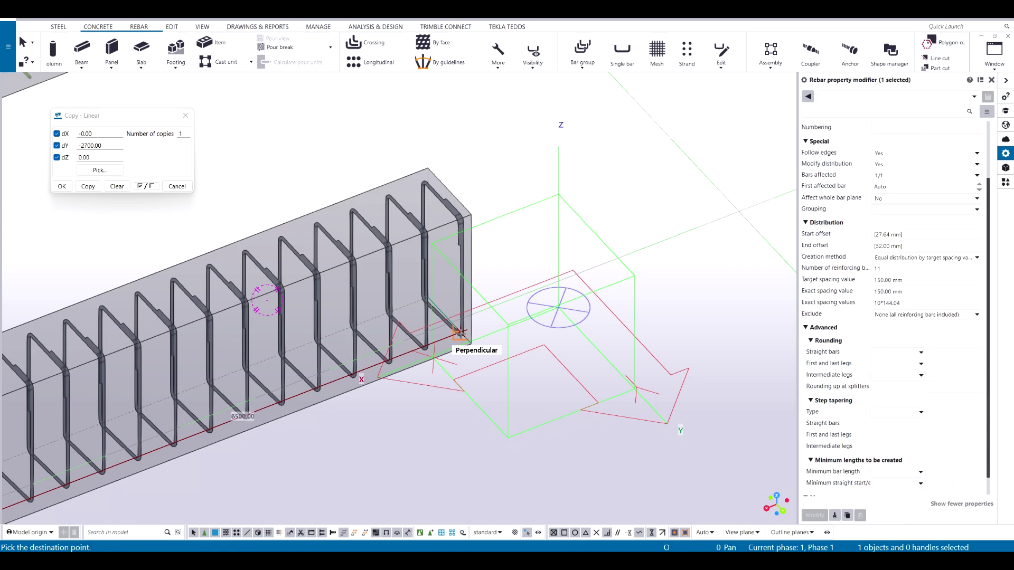
{"action": "scroll", "coordinate": [459, 332], "scroll_direction": "down", "scroll_amount": 5}
{"action": "scroll", "coordinate": [575, 227], "scroll_direction": "up", "scroll_amount": 2}
Step: Examine the rebar set's stirrup spacing at both beam ends and compare it with the conventional rebar group
{"action": "left_click", "coordinate": [576, 227]}
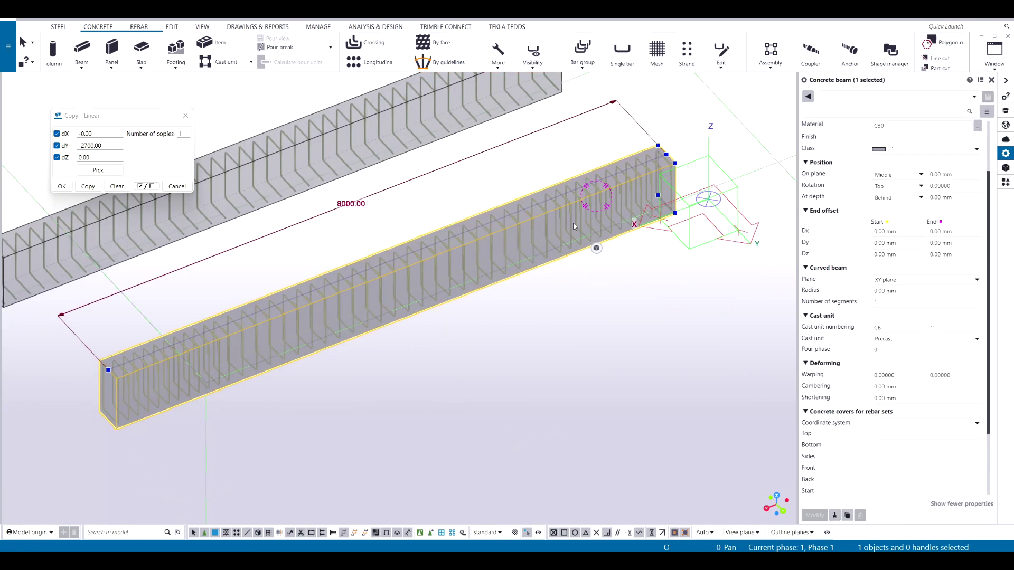
{"action": "left_click", "coordinate": [472, 261]}
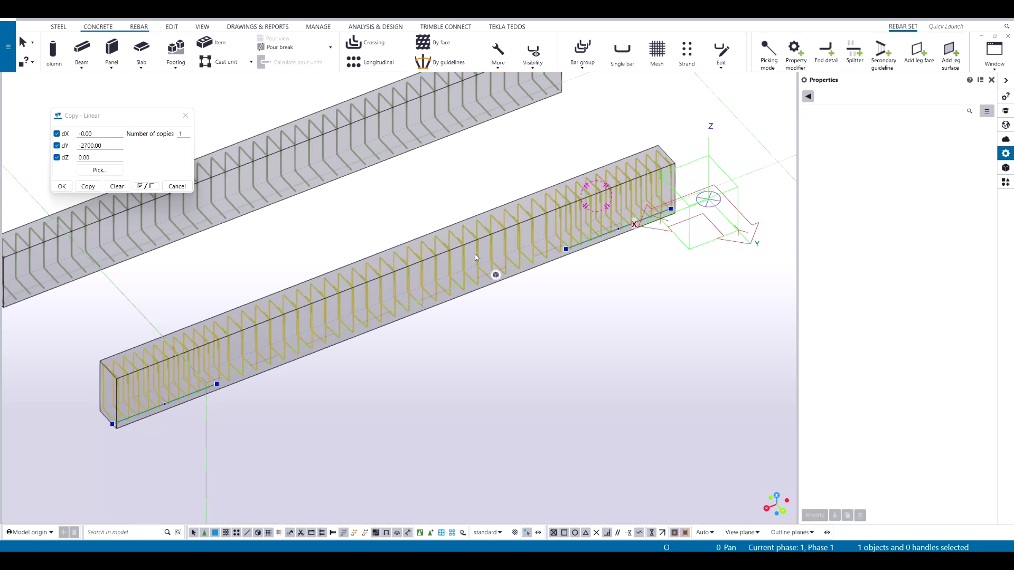
{"action": "scroll", "coordinate": [503, 213], "scroll_direction": "up", "scroll_amount": 2}
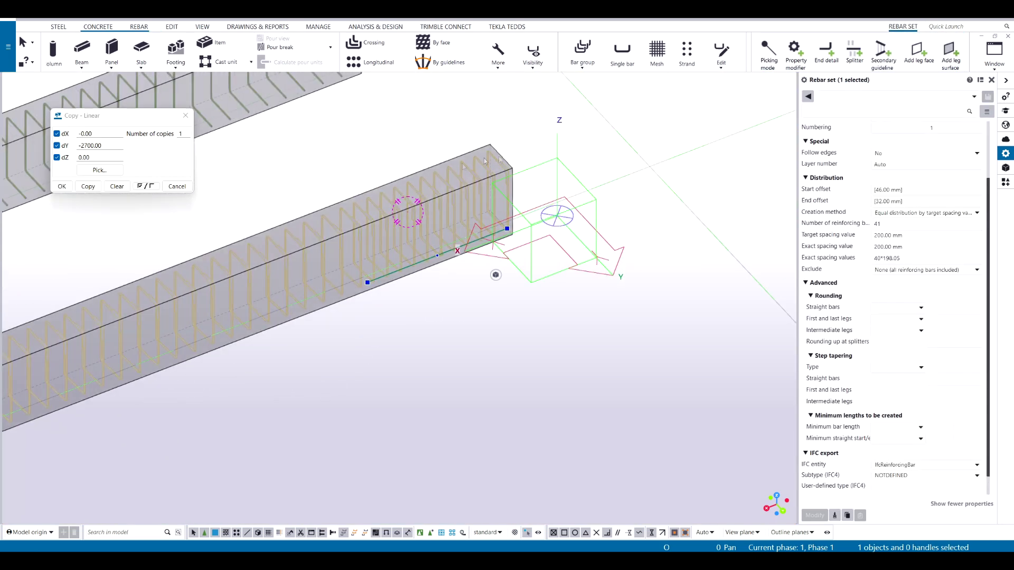
{"action": "left_click", "coordinate": [454, 400]}
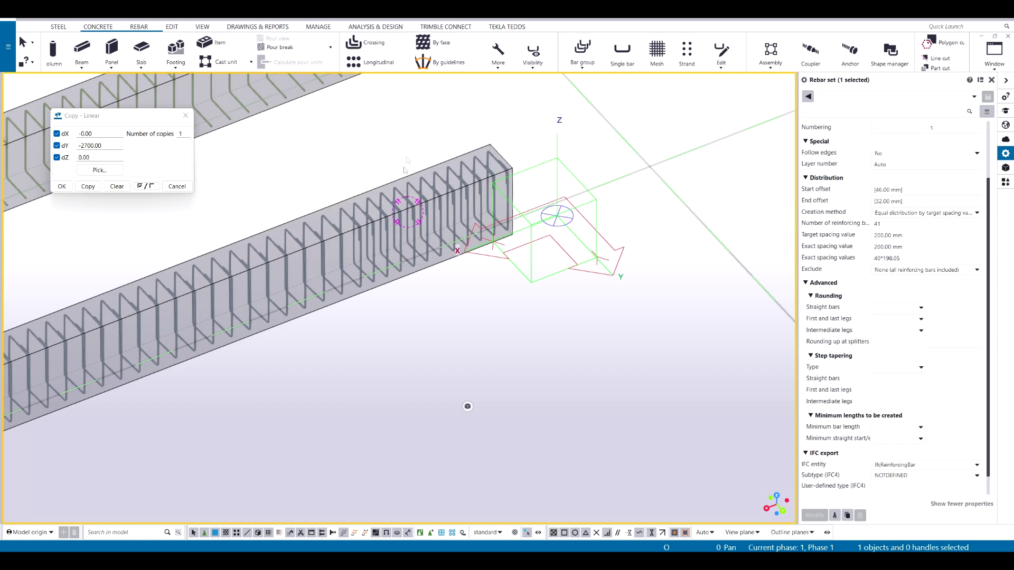
{"action": "scroll", "coordinate": [413, 176], "scroll_direction": "up", "scroll_amount": 3}
{"action": "scroll", "coordinate": [738, 147], "scroll_direction": "down", "scroll_amount": 2}
{"action": "scroll", "coordinate": [617, 281], "scroll_direction": "down", "scroll_amount": 5}
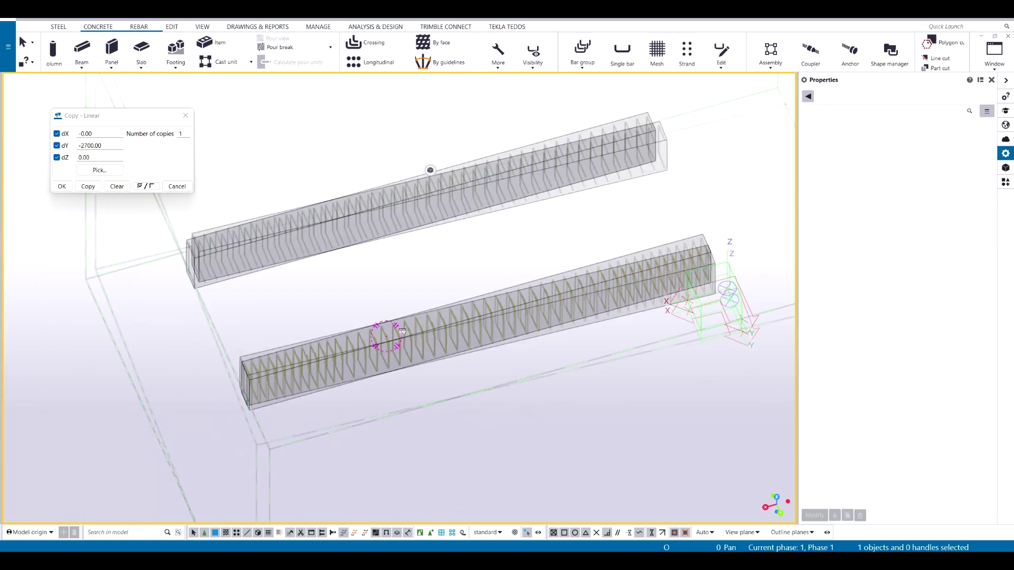
{"action": "scroll", "coordinate": [668, 370], "scroll_direction": "up", "scroll_amount": 2}
{"action": "scroll", "coordinate": [664, 324], "scroll_direction": "down", "scroll_amount": 2}
{"action": "middle_click_drag", "start_coordinate": [623, 337], "coordinate": [590, 375]}
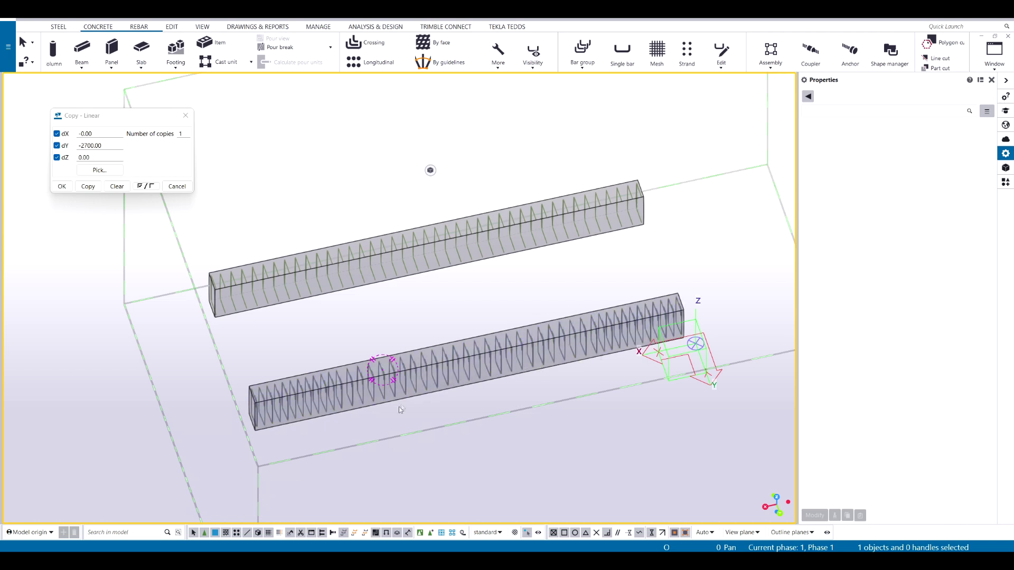
Step: Delete the beam with the conventional rebar group as a whole assembly
{"action": "left_click", "coordinate": [443, 534]}
{"action": "left_click", "coordinate": [347, 286]}
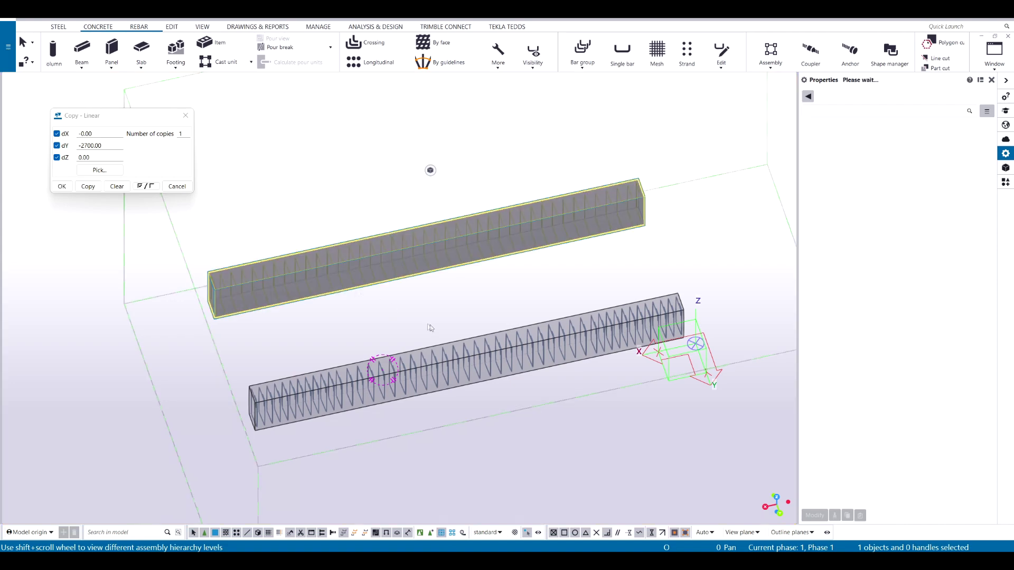
{"action": "middle_click_drag", "start_coordinate": [405, 326], "coordinate": [430, 323]}
{"action": "key", "text": "Delete"}
{"action": "scroll", "coordinate": [439, 394], "scroll_direction": "down", "scroll_amount": 3}
{"action": "middle_click_drag", "start_coordinate": [470, 365], "coordinate": [416, 340], "text": "ctrl"}
{"action": "scroll", "coordinate": [478, 380], "scroll_direction": "up", "scroll_amount": 6}
{"action": "scroll", "coordinate": [417, 341], "scroll_direction": "up", "scroll_amount": 1}
{"action": "middle_click_drag", "start_coordinate": [231, 412], "coordinate": [275, 377], "text": "ctrl"}
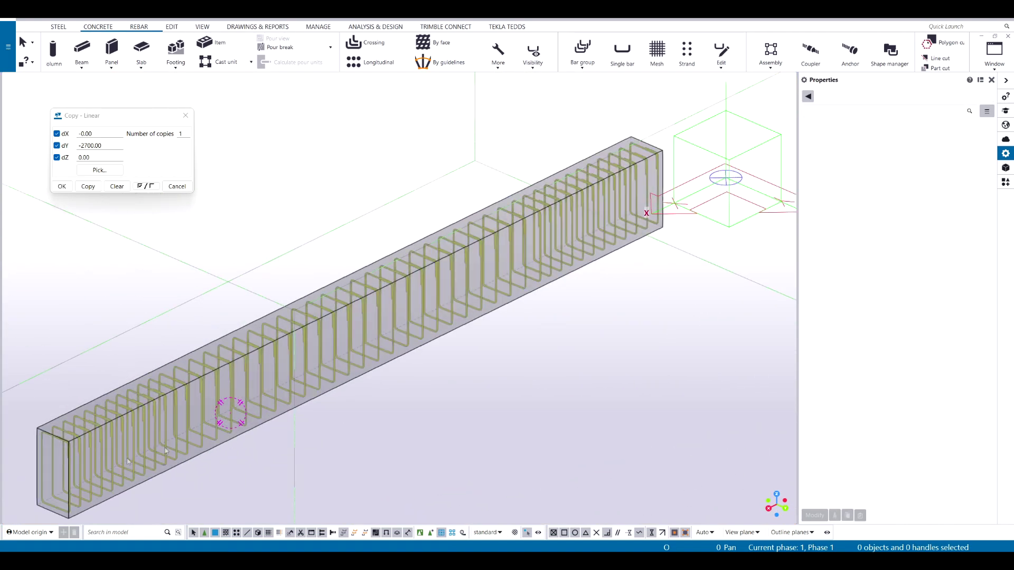
{"action": "middle_click_drag", "start_coordinate": [79, 517], "coordinate": [300, 441]}
{"action": "scroll", "coordinate": [300, 453], "scroll_direction": "up", "scroll_amount": 3}
{"action": "scroll", "coordinate": [294, 356], "scroll_direction": "up", "scroll_amount": 1}
{"action": "mouse_move", "coordinate": [288, 359]}
{"action": "middle_mouse_down", "text": "ctrl"}
{"action": "mouse_move", "coordinate": [335, 337]}
{"action": "mouse_move", "coordinate": [267, 335]}
{"action": "mouse_move", "coordinate": [236, 375]}
{"action": "mouse_move", "coordinate": [248, 359]}
{"action": "mouse_move", "coordinate": [237, 338]}
{"action": "mouse_move", "coordinate": [292, 339]}
{"action": "middle_mouse_up", "text": "ctrl"}
{"action": "left_click", "coordinate": [292, 339]}
{"action": "middle_click_drag", "start_coordinate": [276, 177], "coordinate": [362, 111]}
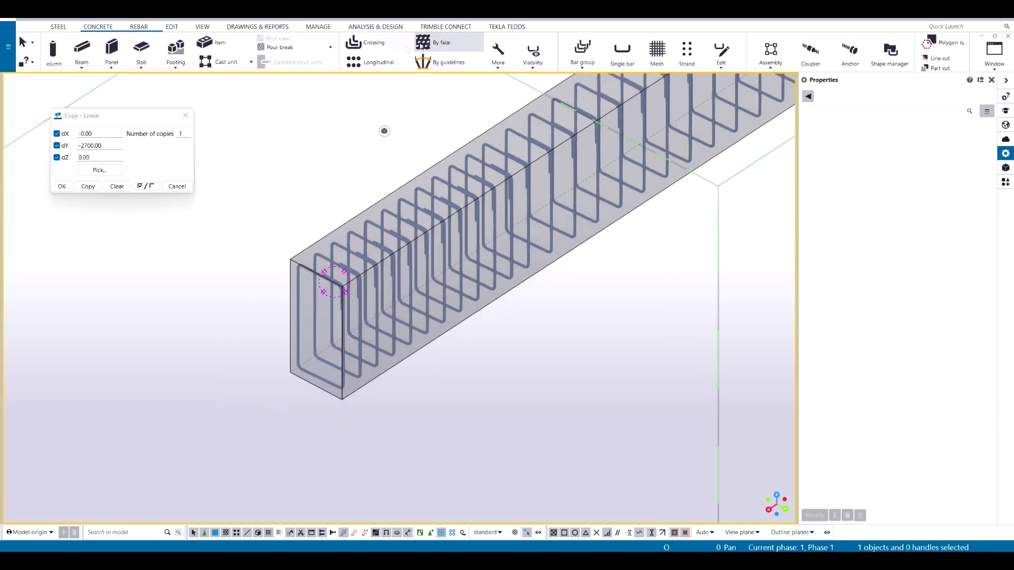
{"action": "left_click", "coordinate": [372, 67]}
{"action": "scroll", "coordinate": [349, 442], "scroll_direction": "up", "scroll_amount": 3}
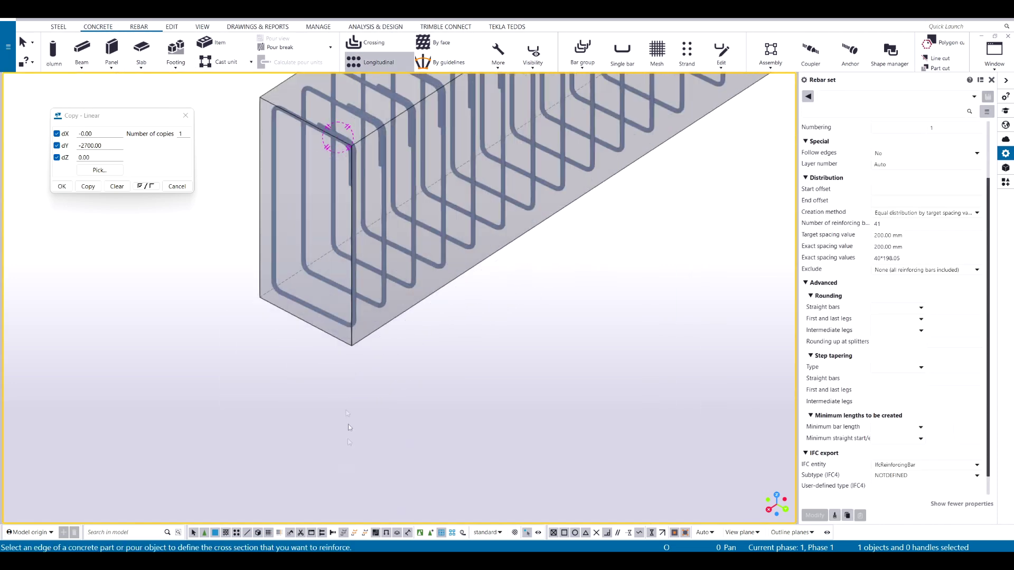
{"action": "middle_click_drag", "start_coordinate": [334, 326], "coordinate": [416, 441]}
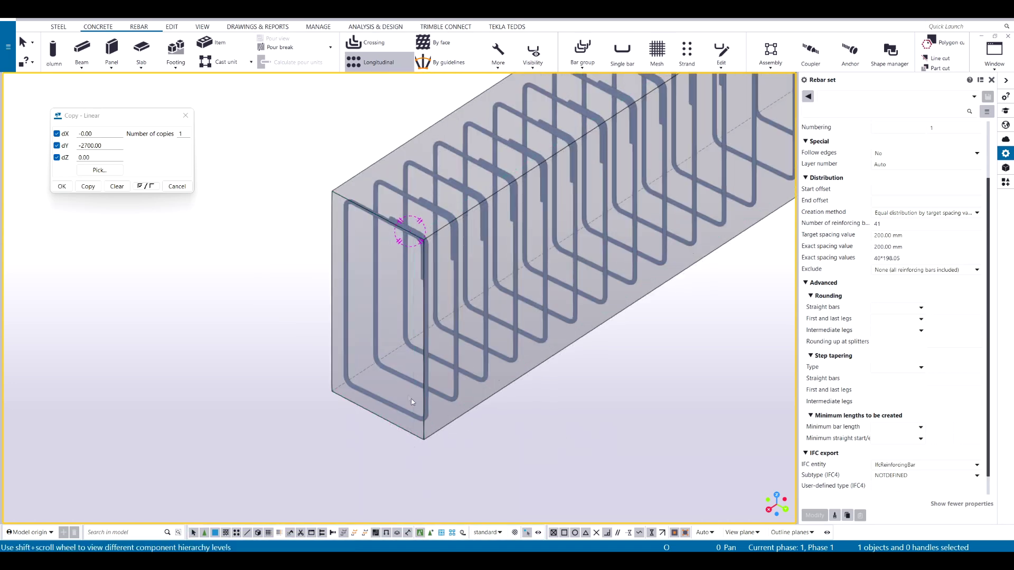
{"action": "left_click", "coordinate": [423, 416]}
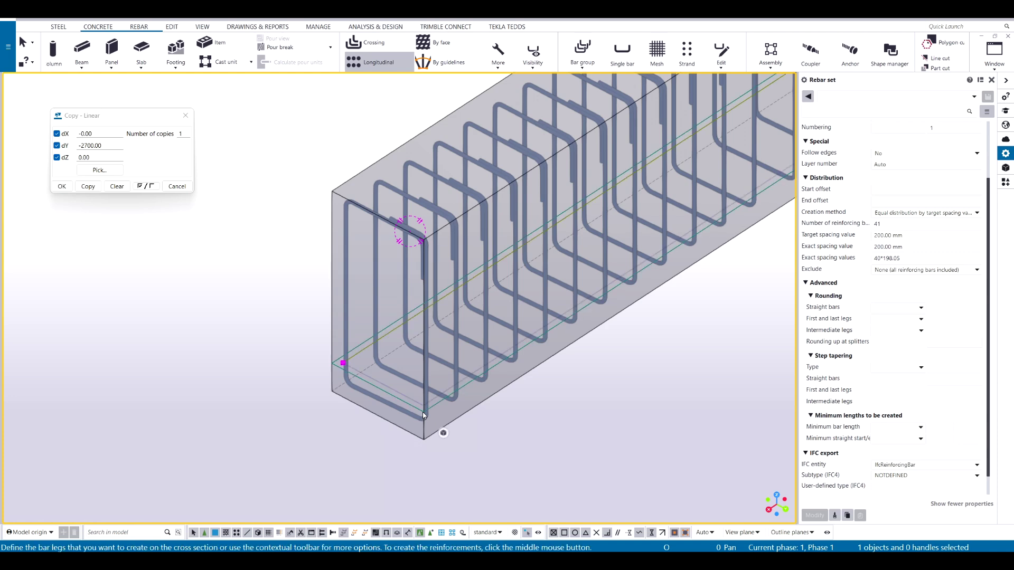
{"action": "middle_click", "coordinate": [391, 407]}
{"action": "scroll", "coordinate": [391, 407], "scroll_direction": "down", "scroll_amount": 2}
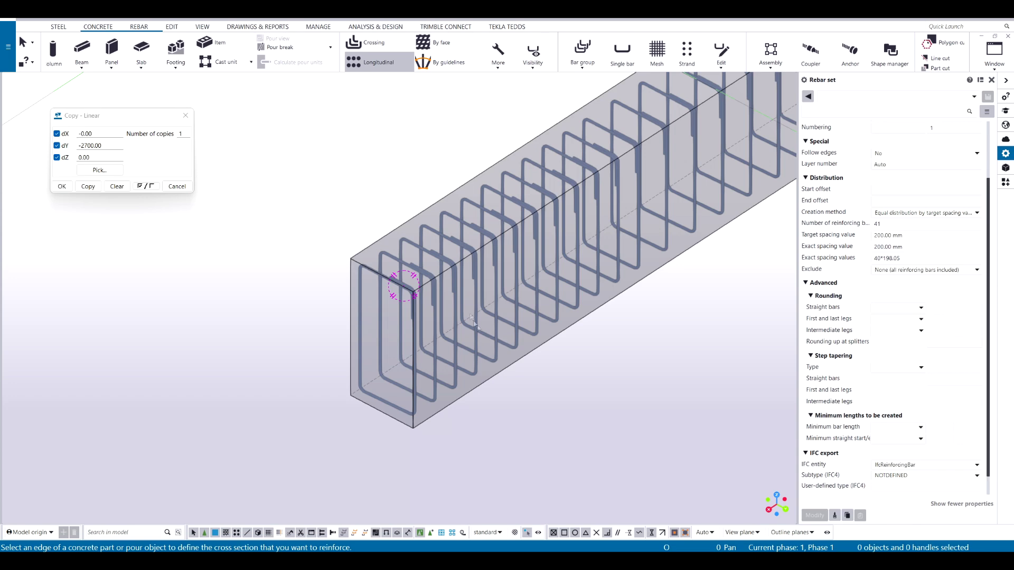
Step: Create a longitudinal rebar set along the bottom of the remaining beam from a cross section near its end
{"action": "left_click", "coordinate": [445, 273]}
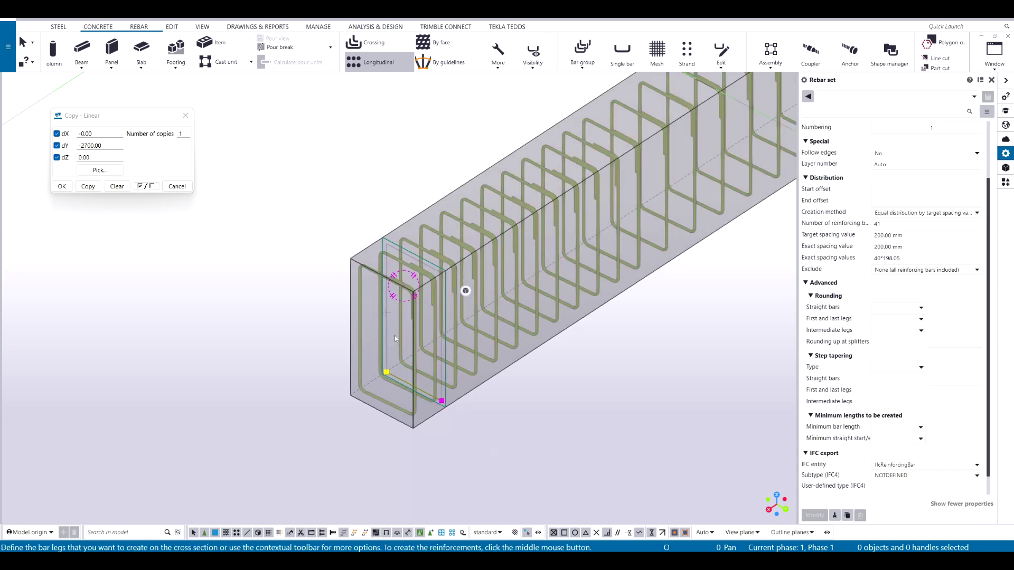
{"action": "scroll", "coordinate": [374, 282], "scroll_direction": "up", "scroll_amount": 2}
{"action": "scroll", "coordinate": [419, 265], "scroll_direction": "up", "scroll_amount": 3}
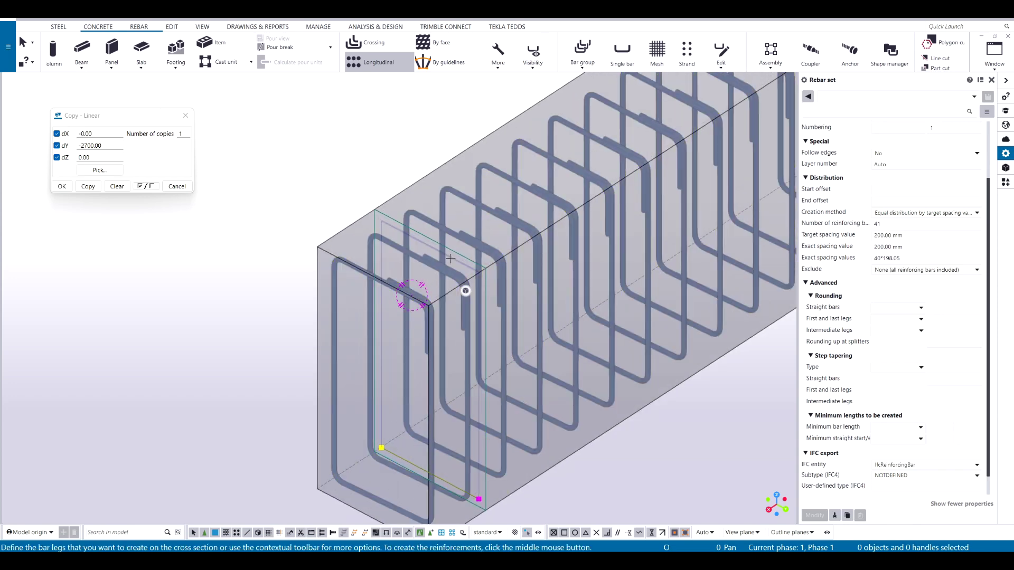
{"action": "scroll", "coordinate": [335, 131], "scroll_direction": "down", "scroll_amount": 2}
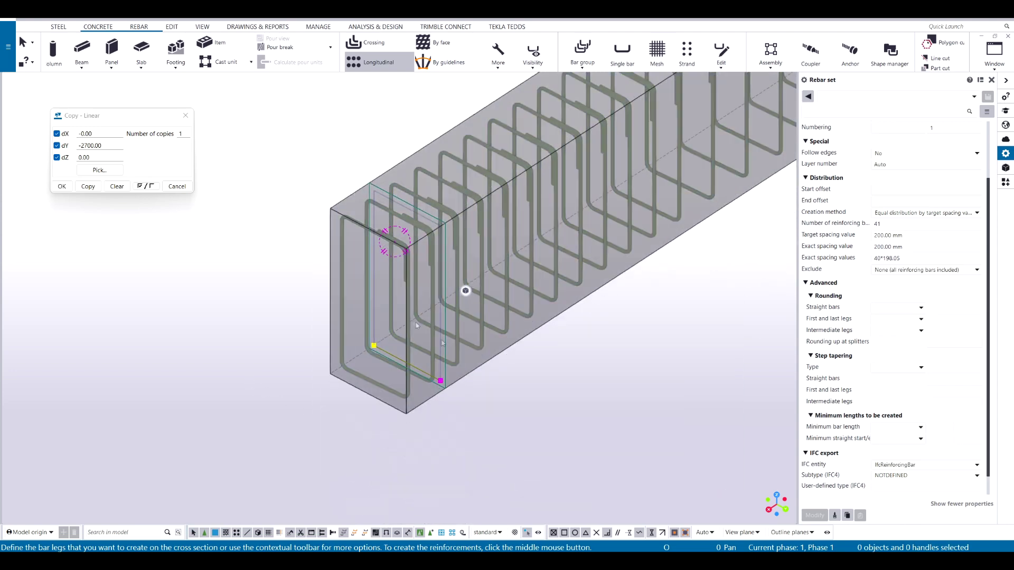
{"action": "middle_click", "coordinate": [544, 427]}
{"action": "scroll", "coordinate": [495, 415], "scroll_direction": "down", "scroll_amount": 2}
{"action": "middle_click_drag", "start_coordinate": [459, 356], "coordinate": [451, 376], "text": "ctrl"}
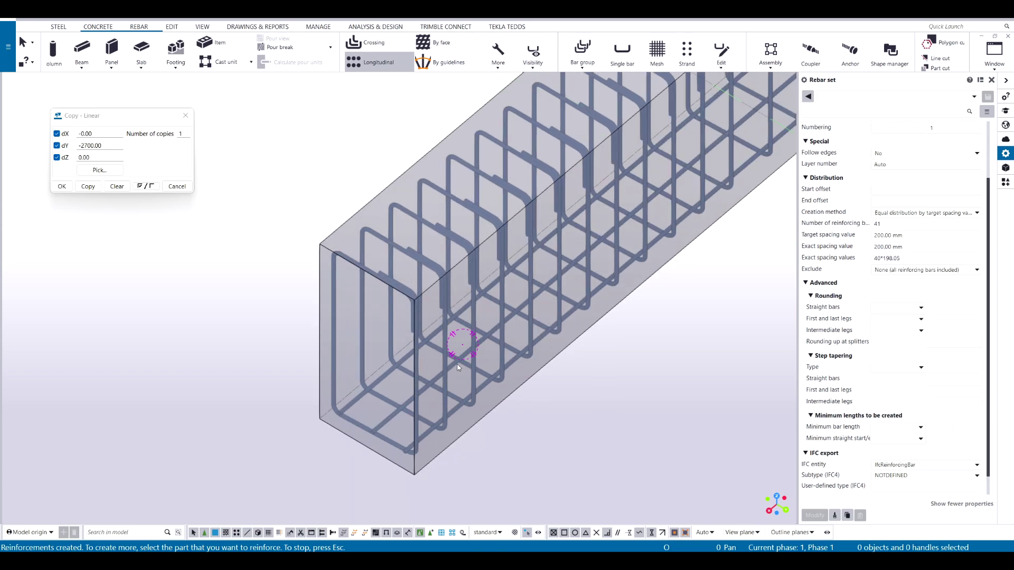
{"action": "middle_click_drag", "start_coordinate": [532, 417], "coordinate": [467, 419]}
{"action": "key", "text": "Escape"}
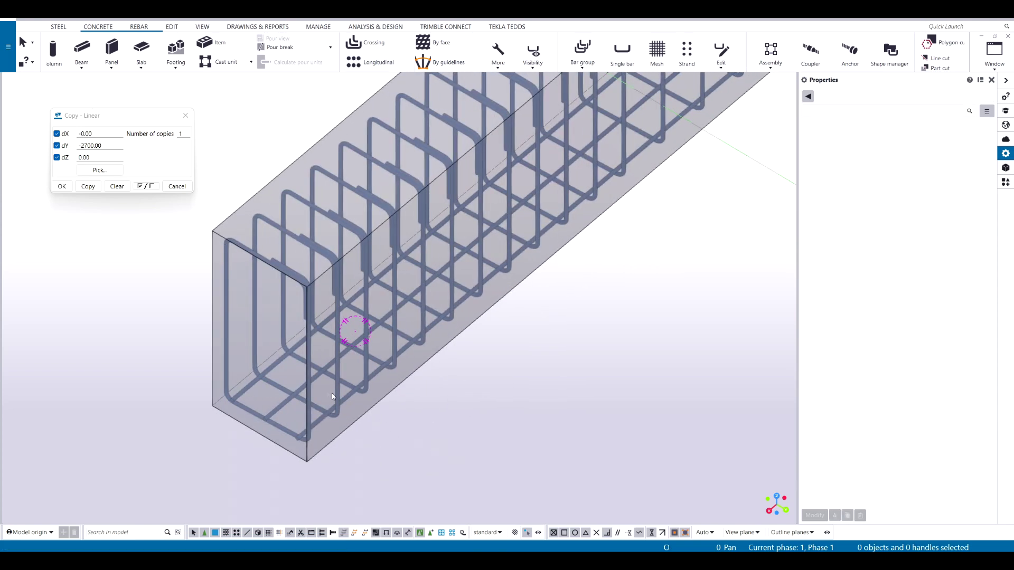
Step: Enable selection of rebar groups and select the middle, near-end and far-end stirrup groups of the rebar set in turn
{"action": "scroll", "coordinate": [379, 510], "scroll_direction": "down", "scroll_amount": 6}
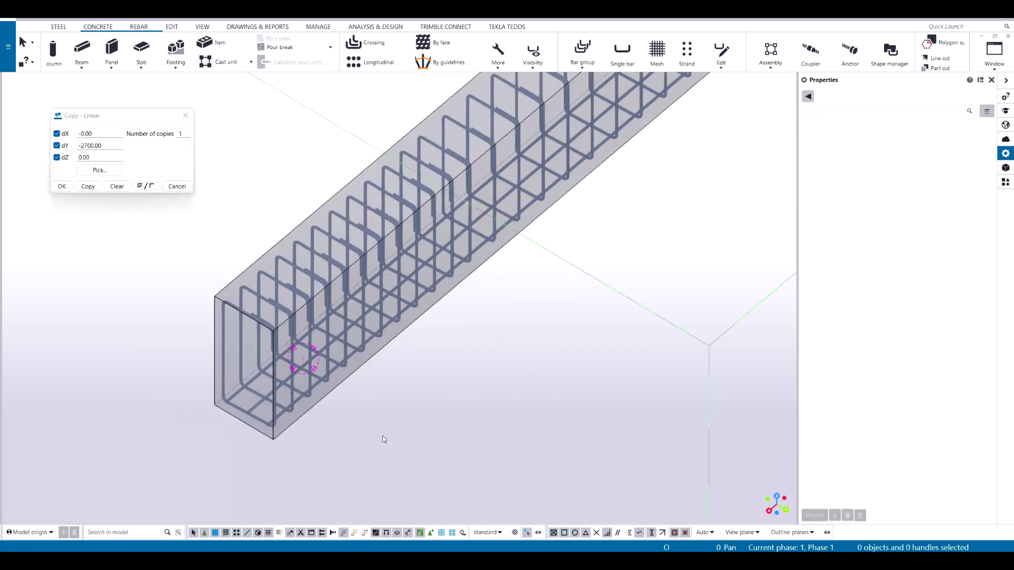
{"action": "scroll", "coordinate": [379, 423], "scroll_direction": "down", "scroll_amount": 3}
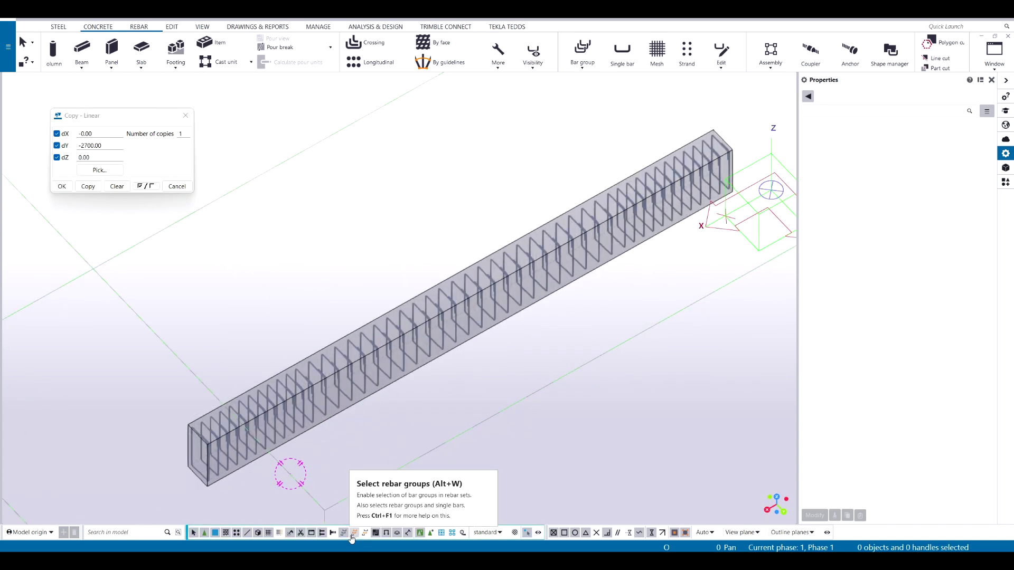
{"action": "left_click", "coordinate": [352, 538]}
{"action": "middle_click_drag", "start_coordinate": [419, 404], "coordinate": [395, 428]}
{"action": "left_click", "coordinate": [342, 404]}
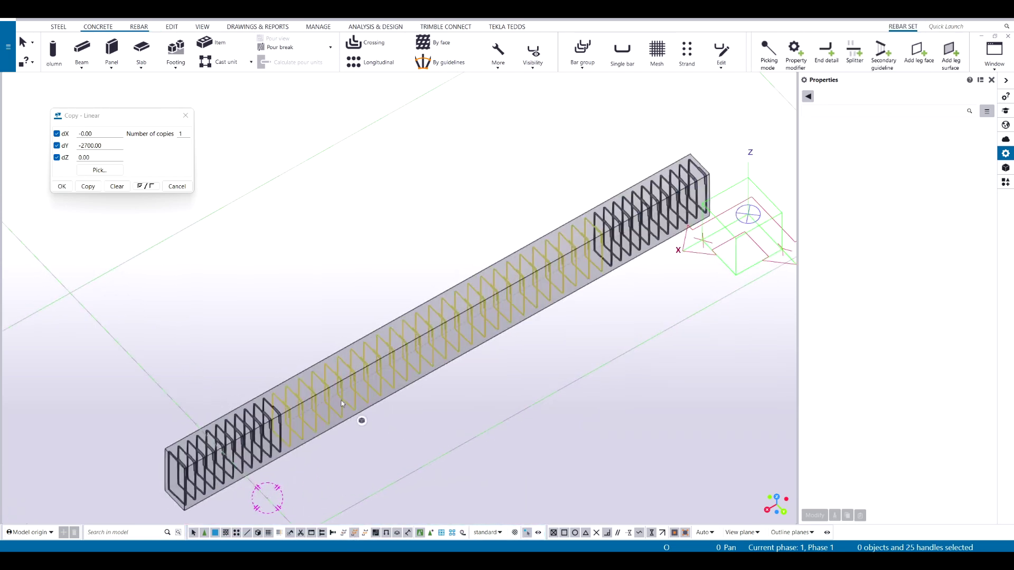
{"action": "scroll", "coordinate": [343, 404], "scroll_direction": "up", "scroll_amount": 4}
{"action": "scroll", "coordinate": [296, 370], "scroll_direction": "down", "scroll_amount": 5}
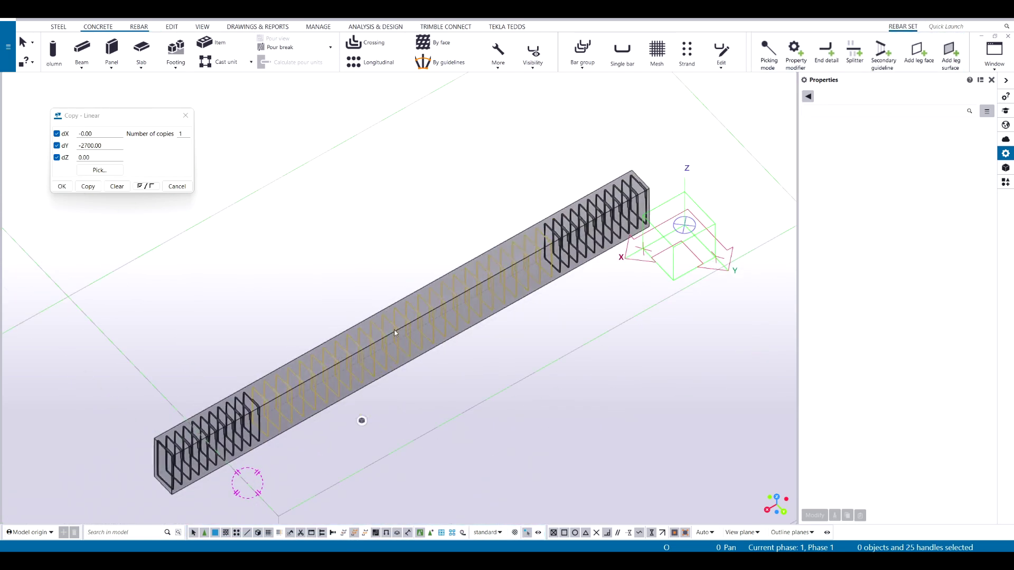
{"action": "scroll", "coordinate": [335, 376], "scroll_direction": "up", "scroll_amount": 3}
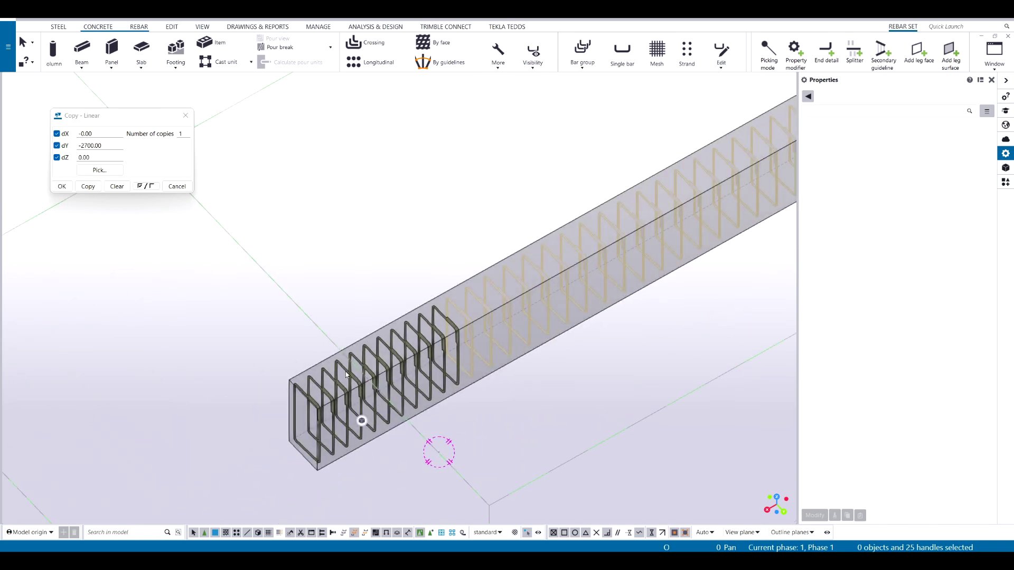
{"action": "left_click", "coordinate": [346, 373]}
{"action": "scroll", "coordinate": [345, 372], "scroll_direction": "down", "scroll_amount": 5}
{"action": "middle_click_drag", "start_coordinate": [638, 270], "coordinate": [465, 290]}
{"action": "scroll", "coordinate": [504, 304], "scroll_direction": "up", "scroll_amount": 4}
{"action": "left_click", "coordinate": [511, 263]}
{"action": "scroll", "coordinate": [511, 262], "scroll_direction": "down", "scroll_amount": 5}
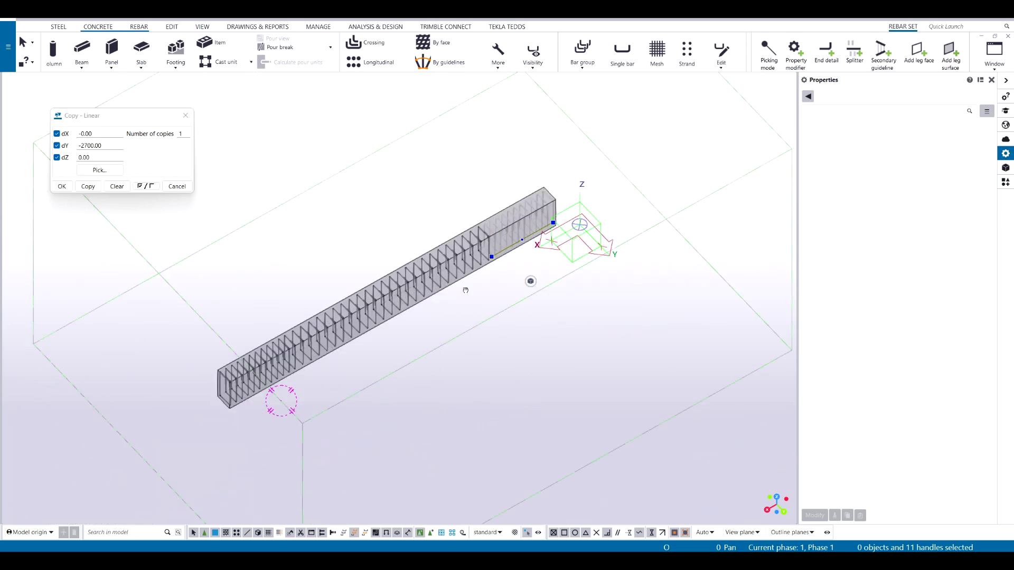
Step: Select the stirrups as a whole rebar set, and select only the middle bar group with rebar group selection
{"action": "left_click", "coordinate": [407, 428]}
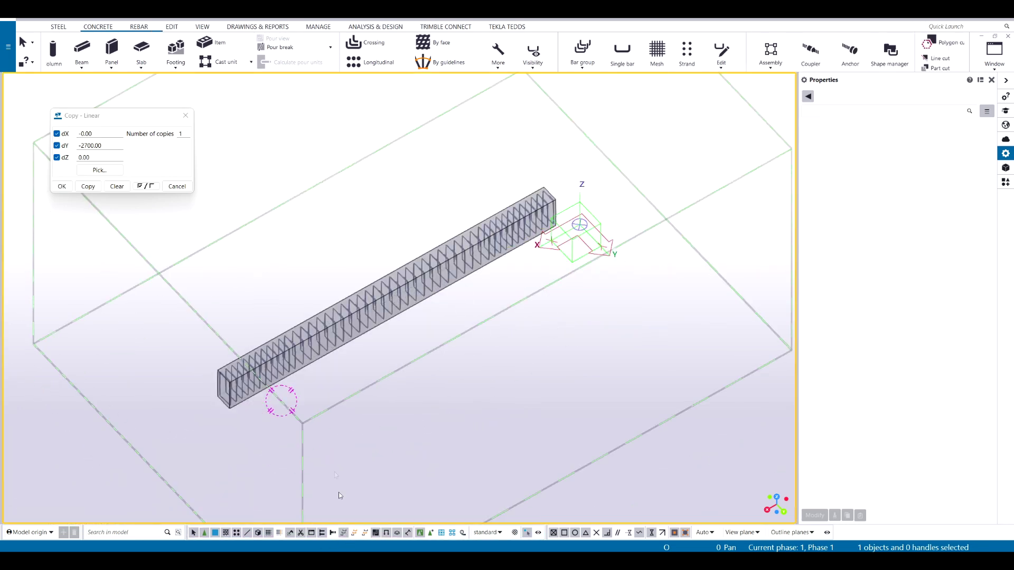
{"action": "left_click", "coordinate": [330, 335]}
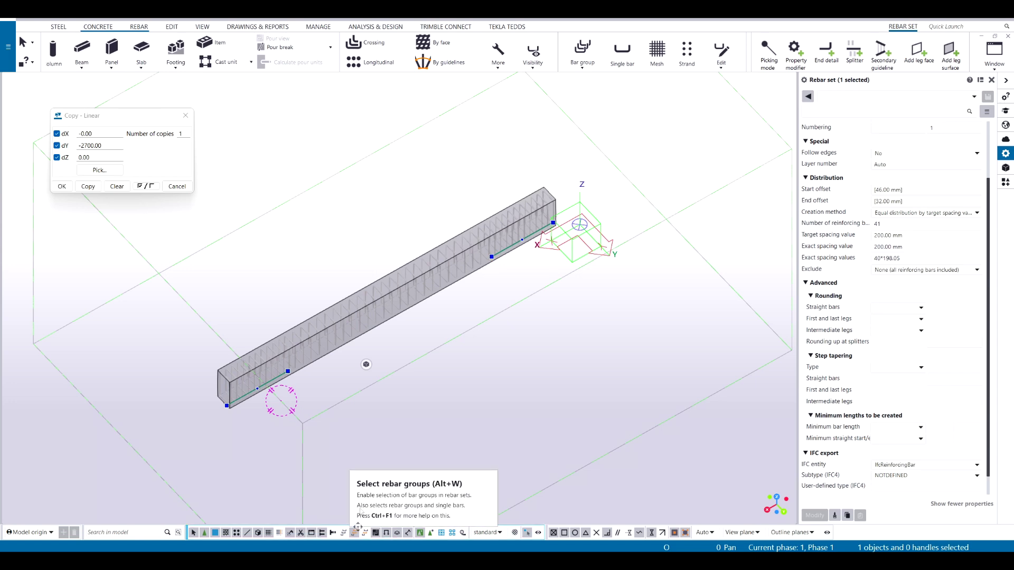
{"action": "left_click", "coordinate": [357, 320]}
{"action": "left_click", "coordinate": [363, 324]}
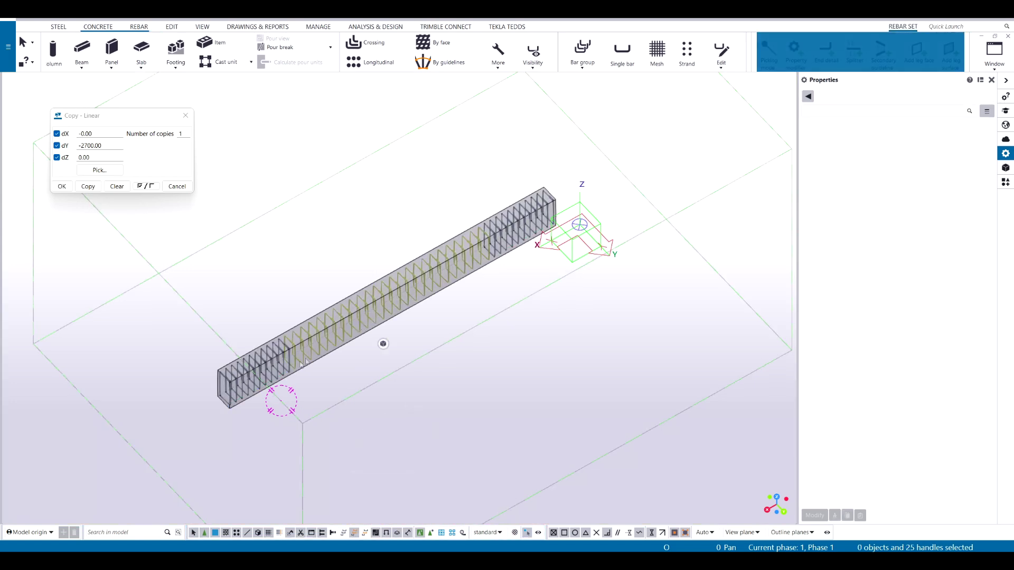
{"action": "left_click", "coordinate": [427, 302]}
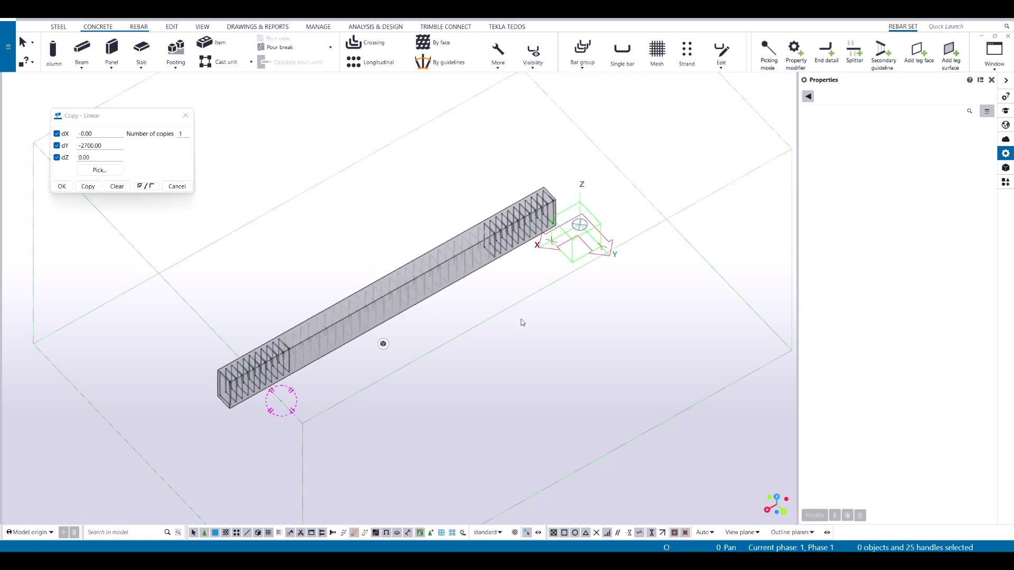
Step: Turn on Color groups for the rebar set and examine the bar groups along the beam
{"action": "left_click", "coordinate": [539, 62]}
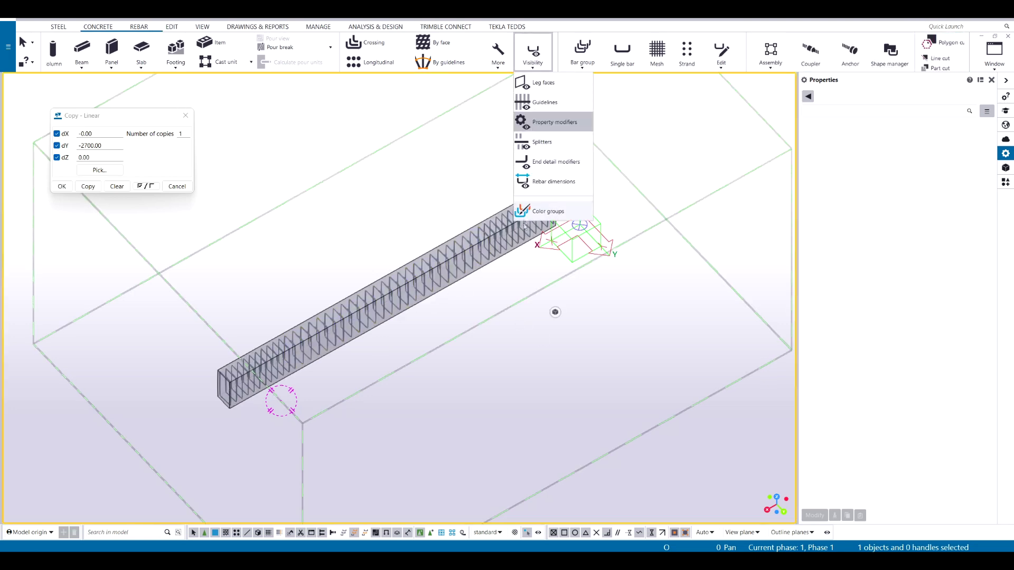
{"action": "left_click", "coordinate": [533, 62]}
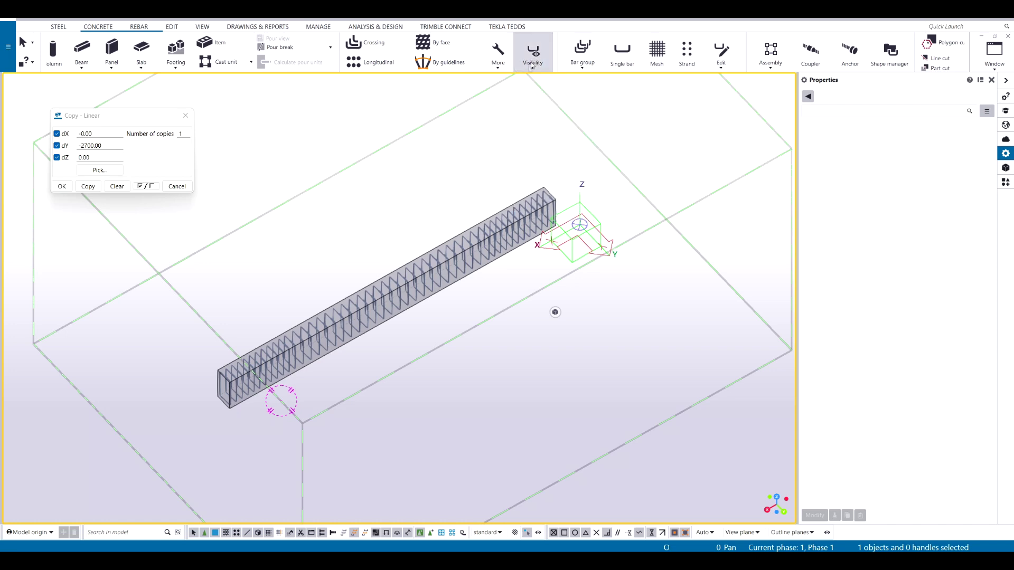
{"action": "left_click", "coordinate": [534, 62]}
{"action": "left_click", "coordinate": [539, 210]}
{"action": "scroll", "coordinate": [401, 338], "scroll_direction": "up", "scroll_amount": 1}
{"action": "scroll", "coordinate": [401, 338], "scroll_direction": "up", "scroll_amount": 2}
{"action": "scroll", "coordinate": [423, 312], "scroll_direction": "down", "scroll_amount": 2}
{"action": "scroll", "coordinate": [480, 272], "scroll_direction": "up", "scroll_amount": 2}
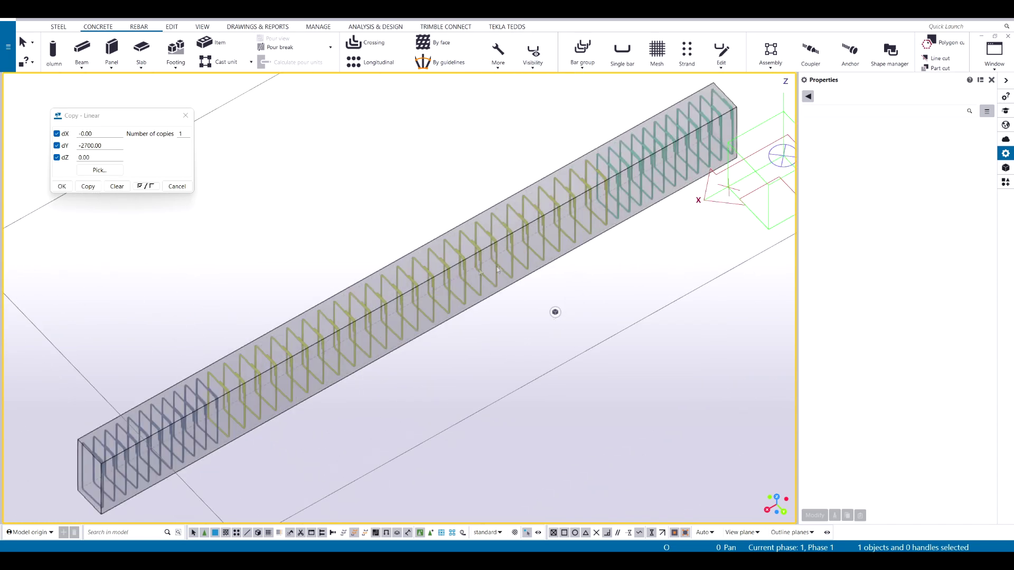
Step: Examine the coloured end-zone and middle bar groups over the full length of the beam
{"action": "middle_click_drag", "start_coordinate": [475, 270], "coordinate": [425, 297], "text": "ctrl"}
{"action": "middle_click_drag", "start_coordinate": [289, 338], "coordinate": [304, 294], "text": "ctrl"}
{"action": "scroll", "coordinate": [303, 294], "scroll_direction": "down", "scroll_amount": 3}
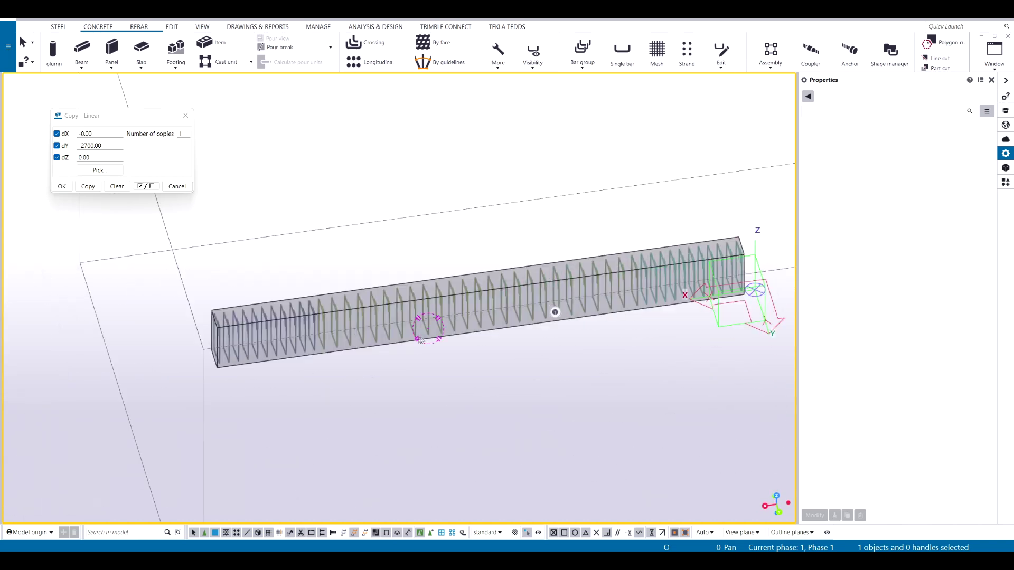
{"action": "scroll", "coordinate": [275, 330], "scroll_direction": "up", "scroll_amount": 2}
{"action": "left_click", "coordinate": [370, 325]}
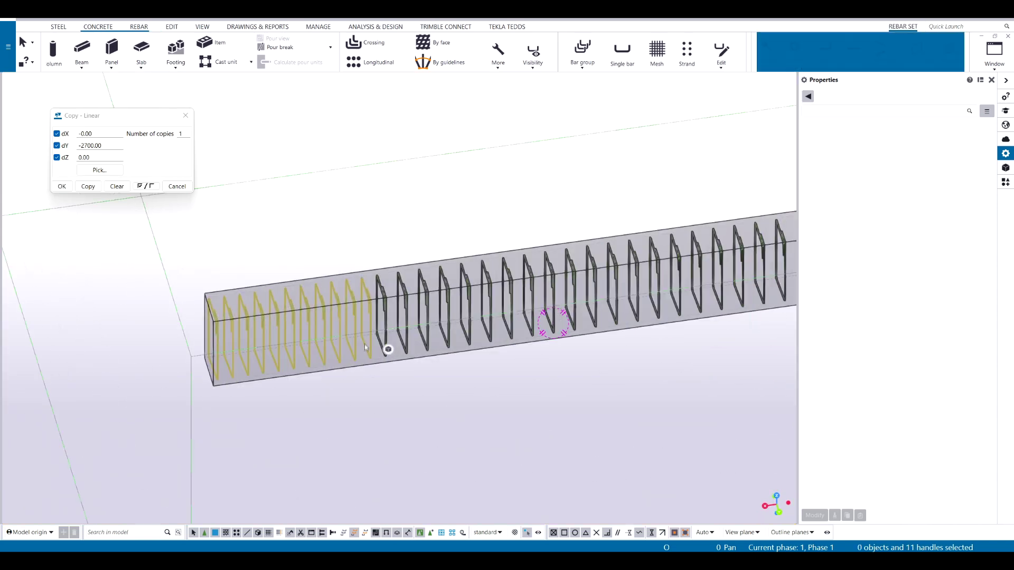
{"action": "scroll", "coordinate": [402, 422], "scroll_direction": "down", "scroll_amount": 3}
{"action": "scroll", "coordinate": [772, 319], "scroll_direction": "down", "scroll_amount": 2}
{"action": "middle_click_drag", "start_coordinate": [774, 318], "coordinate": [480, 315]}
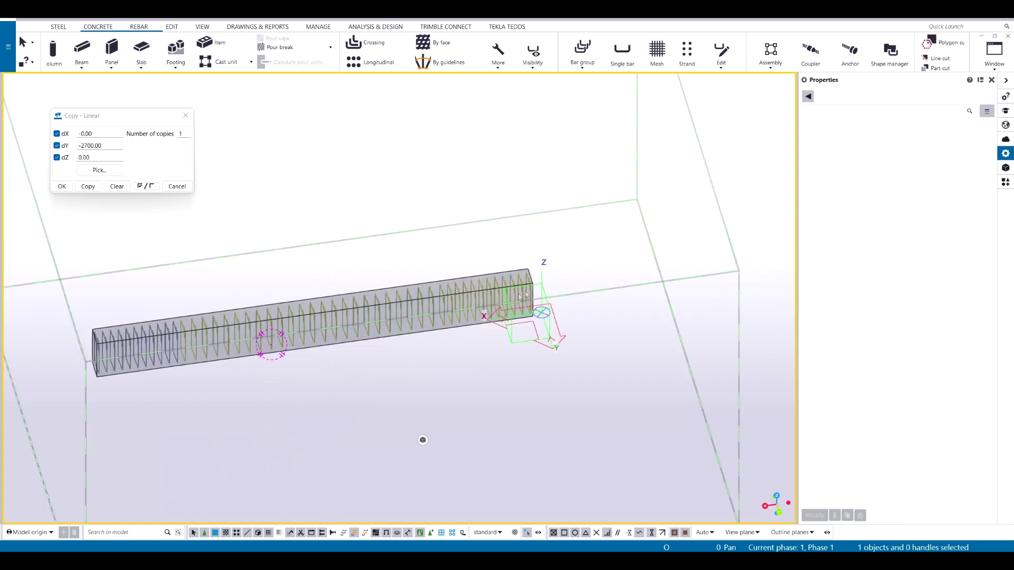
{"action": "scroll", "coordinate": [500, 312], "scroll_direction": "up", "scroll_amount": 2}
{"action": "middle_click_drag", "start_coordinate": [395, 376], "coordinate": [596, 364]}
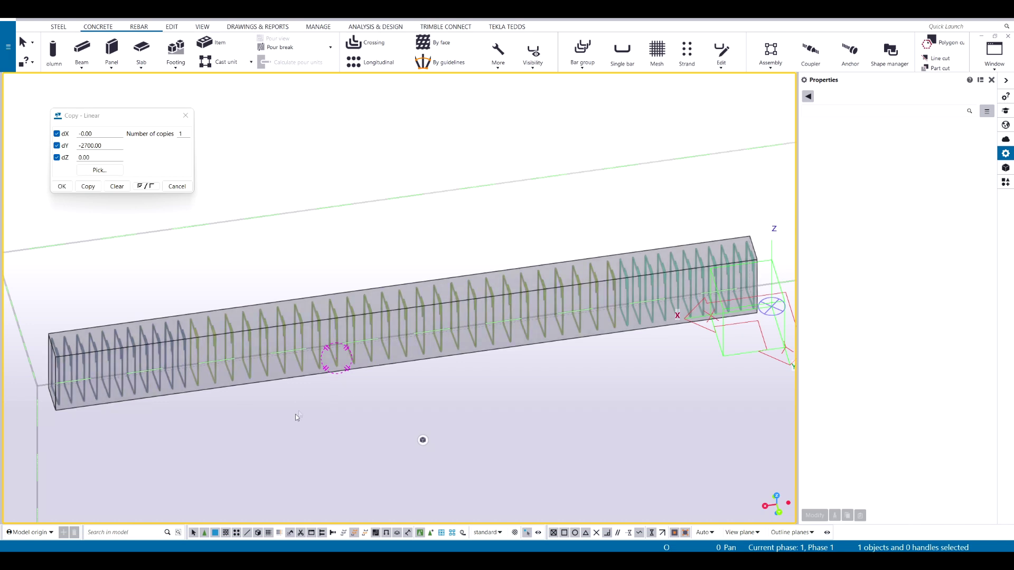
{"action": "scroll", "coordinate": [298, 417], "scroll_direction": "down", "scroll_amount": 2}
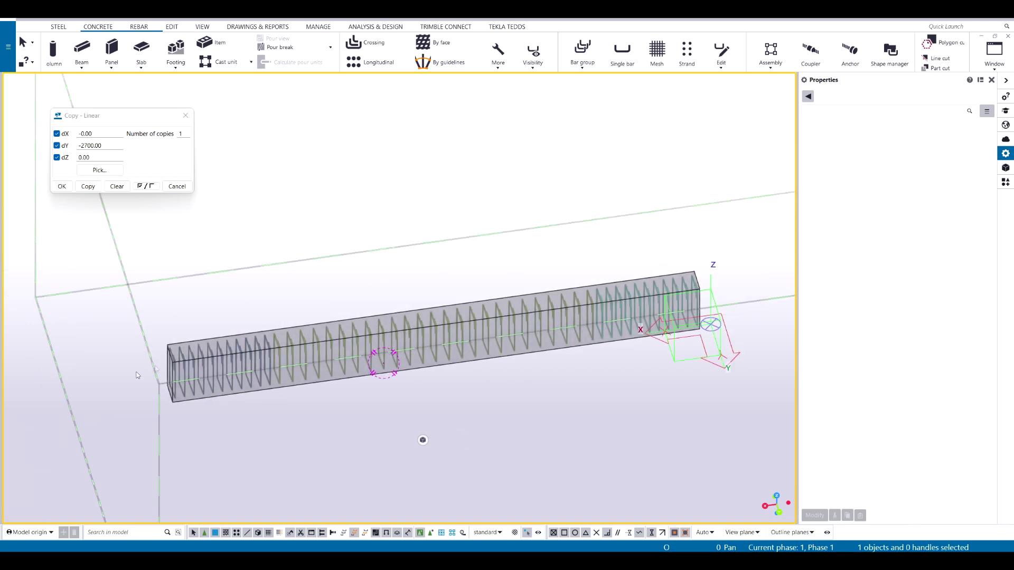
Step: Turn off Color groups for the rebar set
{"action": "left_click", "coordinate": [534, 58]}
{"action": "left_click", "coordinate": [545, 215]}
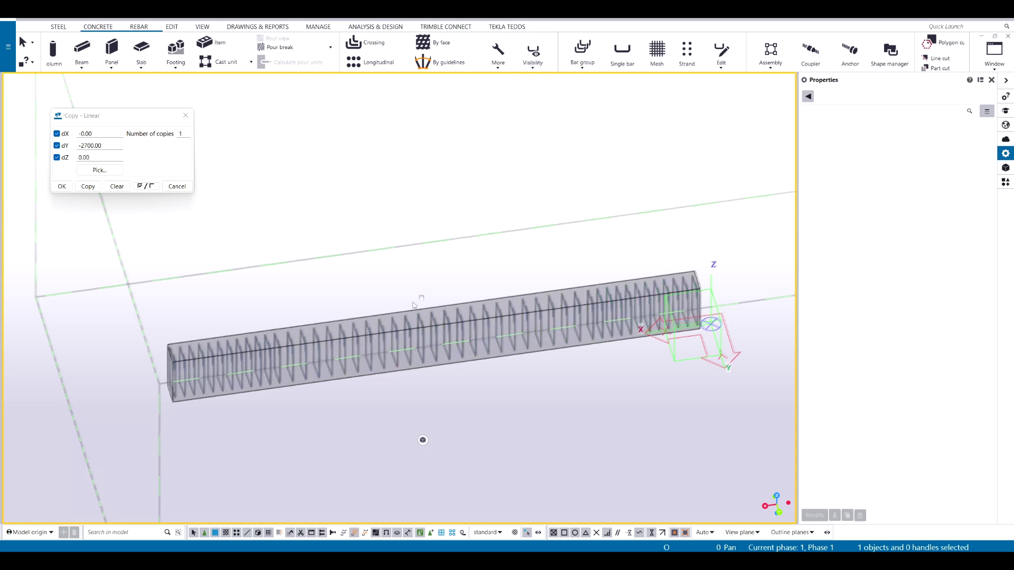
{"action": "middle_click_drag", "start_coordinate": [419, 297], "coordinate": [438, 278]}
{"action": "left_click", "coordinate": [546, 60]}
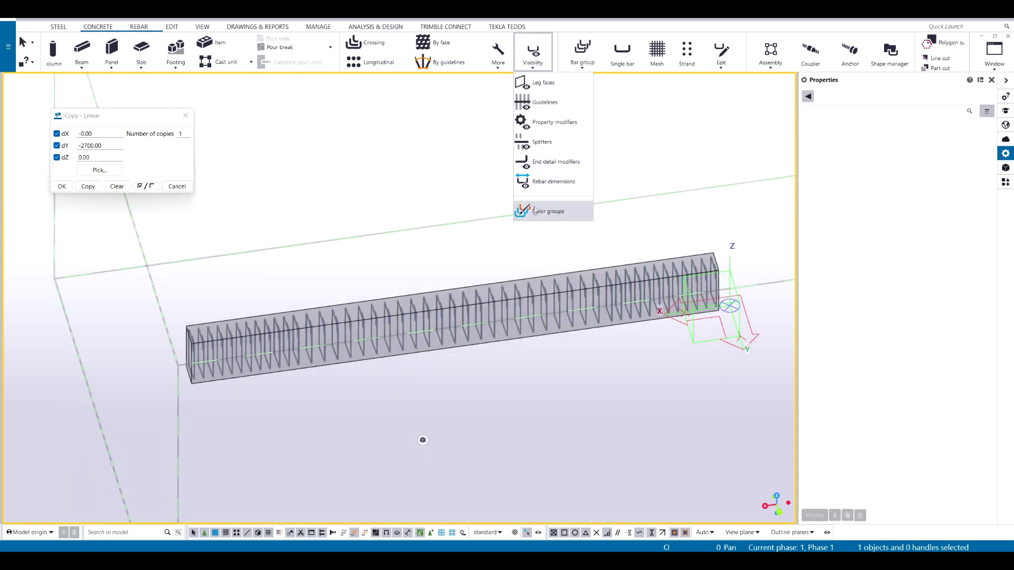
Step: Examine the stirrup spacing in the end zones and the middle of the beam, finishing close up at the near end
{"action": "scroll", "coordinate": [209, 428], "scroll_direction": "up", "scroll_amount": 5}
{"action": "left_click", "coordinate": [280, 288]}
{"action": "scroll", "coordinate": [236, 364], "scroll_direction": "up", "scroll_amount": 4}
{"action": "middle_click_drag", "start_coordinate": [242, 333], "coordinate": [206, 420], "text": "ctrl"}
{"action": "scroll", "coordinate": [221, 442], "scroll_direction": "down", "scroll_amount": 2}
{"action": "scroll", "coordinate": [221, 442], "scroll_direction": "down", "scroll_amount": 2}
{"action": "mouse_move", "coordinate": [406, 354]}
{"action": "middle_mouse_down", "text": "ctrl"}
{"action": "mouse_move", "coordinate": [399, 300]}
{"action": "mouse_move", "coordinate": [400, 341]}
{"action": "middle_mouse_up", "text": "ctrl"}
{"action": "scroll", "coordinate": [190, 392], "scroll_direction": "up", "scroll_amount": 2}
{"action": "scroll", "coordinate": [528, 290], "scroll_direction": "down", "scroll_amount": 2}
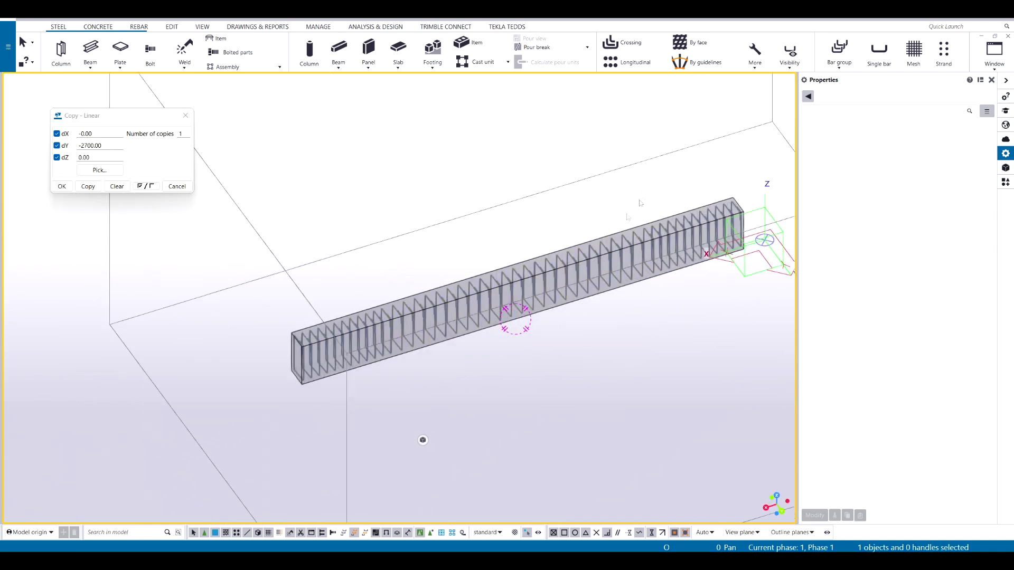
{"action": "middle_click_drag", "start_coordinate": [629, 182], "coordinate": [419, 306]}
{"action": "scroll", "coordinate": [454, 396], "scroll_direction": "up", "scroll_amount": 4}
{"action": "middle_click_drag", "start_coordinate": [511, 314], "coordinate": [403, 331], "text": "ctrl"}
{"action": "scroll", "coordinate": [626, 403], "scroll_direction": "up", "scroll_amount": 3}
{"action": "scroll", "coordinate": [626, 403], "scroll_direction": "down", "scroll_amount": 3}
{"action": "middle_click_drag", "start_coordinate": [547, 317], "coordinate": [628, 319], "text": "ctrl"}
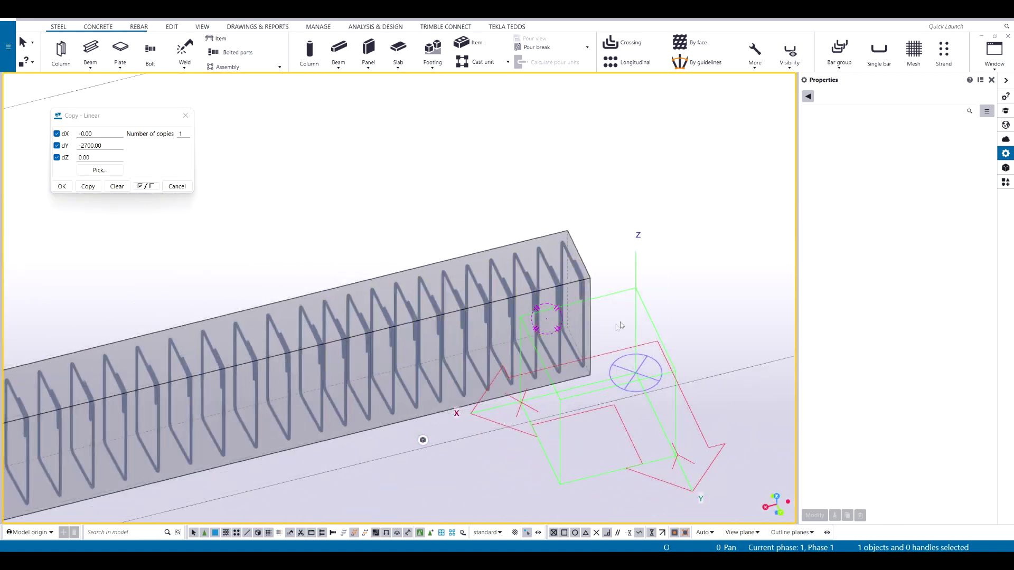
{"action": "scroll", "coordinate": [222, 430], "scroll_direction": "down", "scroll_amount": 2}
{"action": "middle_click_drag", "start_coordinate": [222, 430], "coordinate": [654, 315]}
{"action": "scroll", "coordinate": [591, 330], "scroll_direction": "down", "scroll_amount": 3}
{"action": "scroll", "coordinate": [442, 371], "scroll_direction": "down", "scroll_amount": 1}
{"action": "middle_click_drag", "start_coordinate": [306, 326], "coordinate": [365, 338], "text": "ctrl"}
{"action": "scroll", "coordinate": [267, 380], "scroll_direction": "up", "scroll_amount": 4}
{"action": "scroll", "coordinate": [268, 380], "scroll_direction": "up", "scroll_amount": 3}
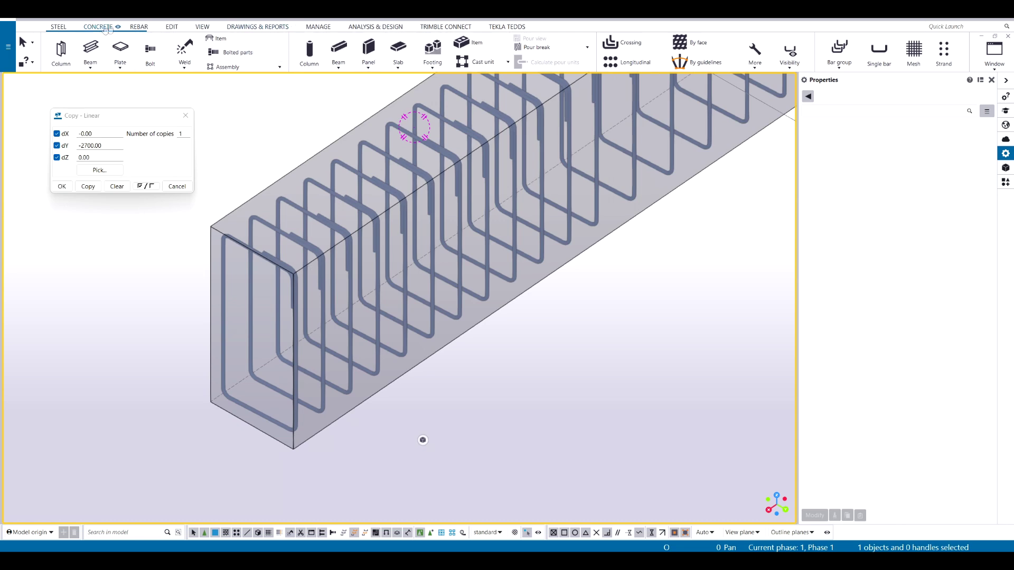
Step: Create a longitudinal rebar set along the bottom of the beam, using the cross section at its near end
{"action": "left_click", "coordinate": [139, 27]}
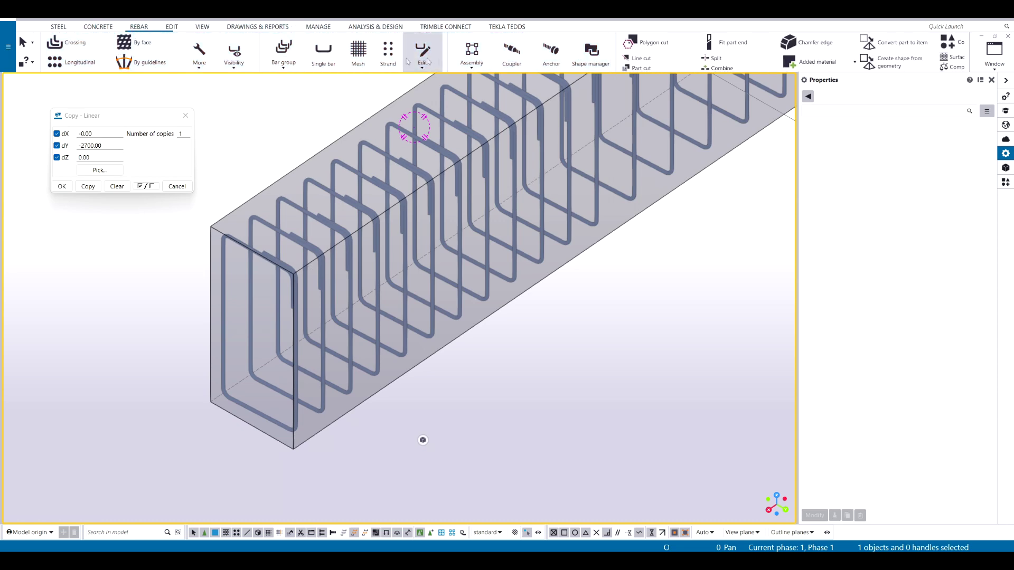
{"action": "scroll", "coordinate": [216, 64], "scroll_direction": "up", "scroll_amount": 3}
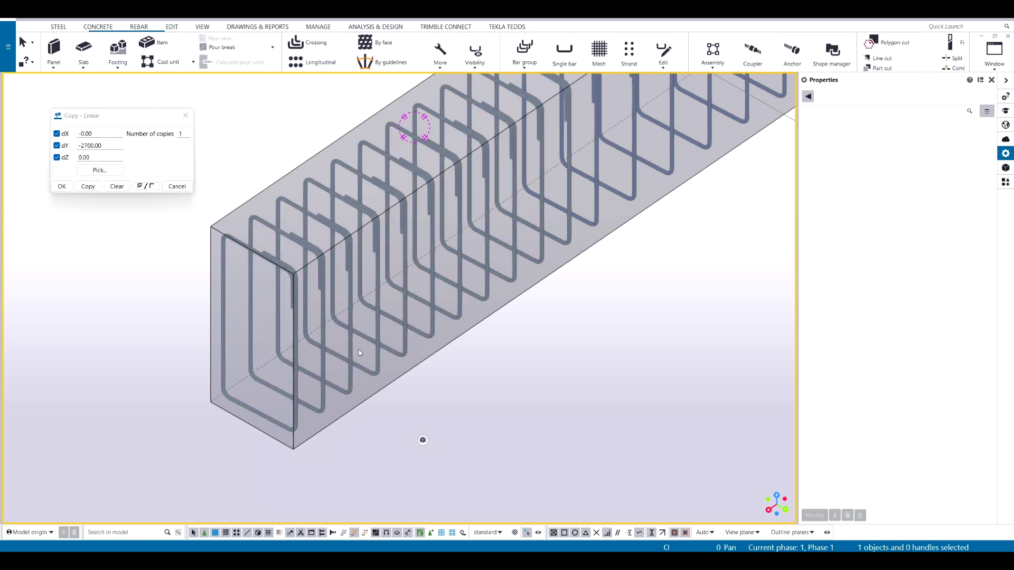
{"action": "left_click", "coordinate": [312, 62]}
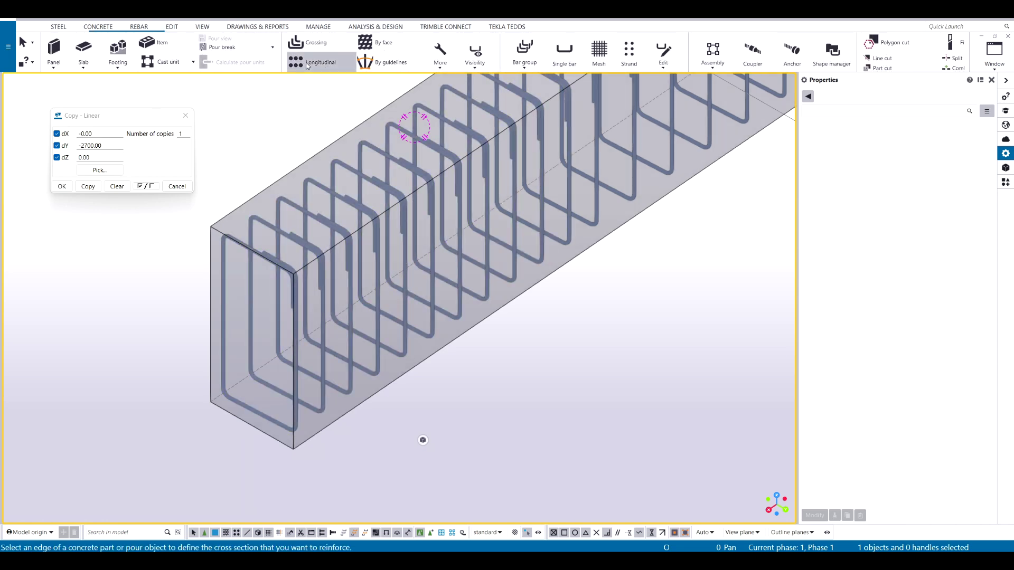
{"action": "left_click", "coordinate": [359, 231]}
{"action": "middle_click", "coordinate": [457, 430]}
{"action": "scroll", "coordinate": [264, 394], "scroll_direction": "up", "scroll_amount": 5}
{"action": "key", "text": "Escape"}
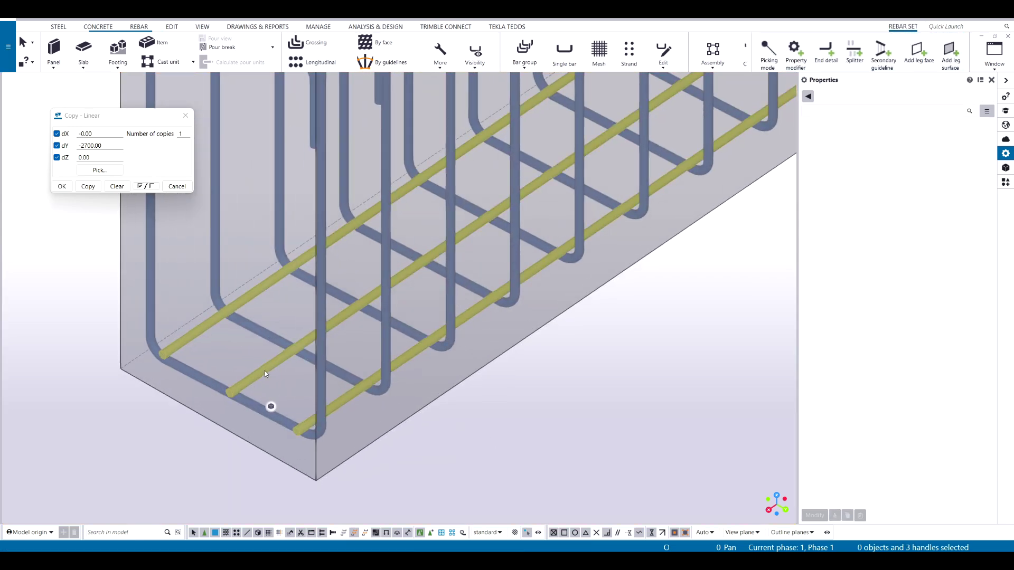
Step: Select the three bottom longitudinal bars as a bar group and check which object types the properties can be shown for
{"action": "left_click", "coordinate": [389, 349]}
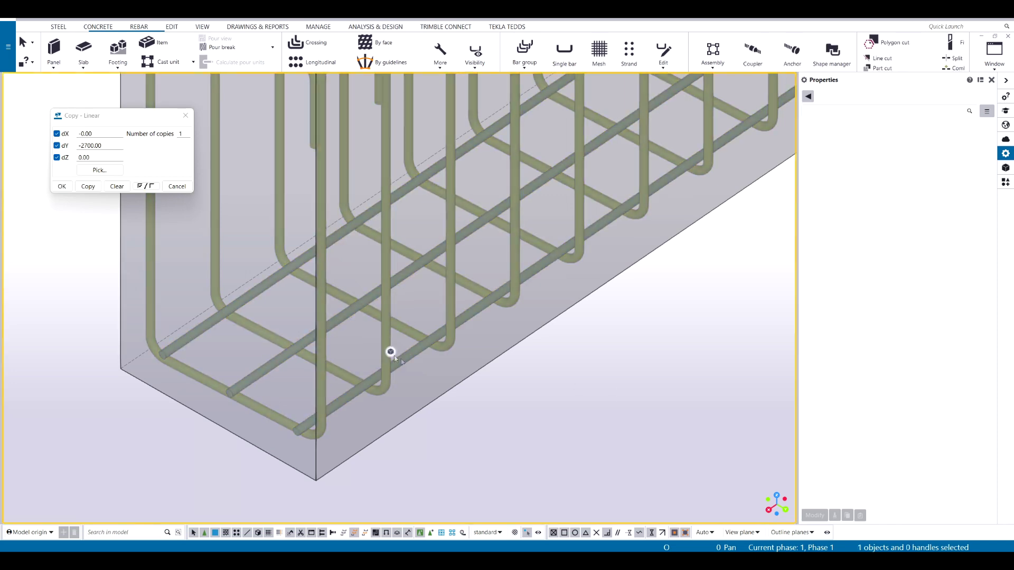
{"action": "left_click", "coordinate": [494, 339]}
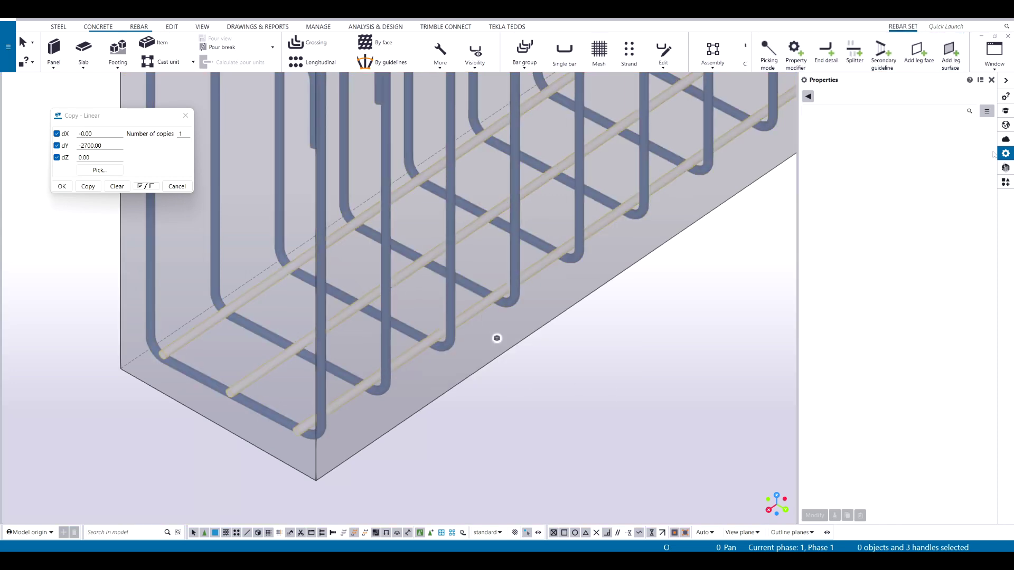
{"action": "left_click", "coordinate": [809, 98]}
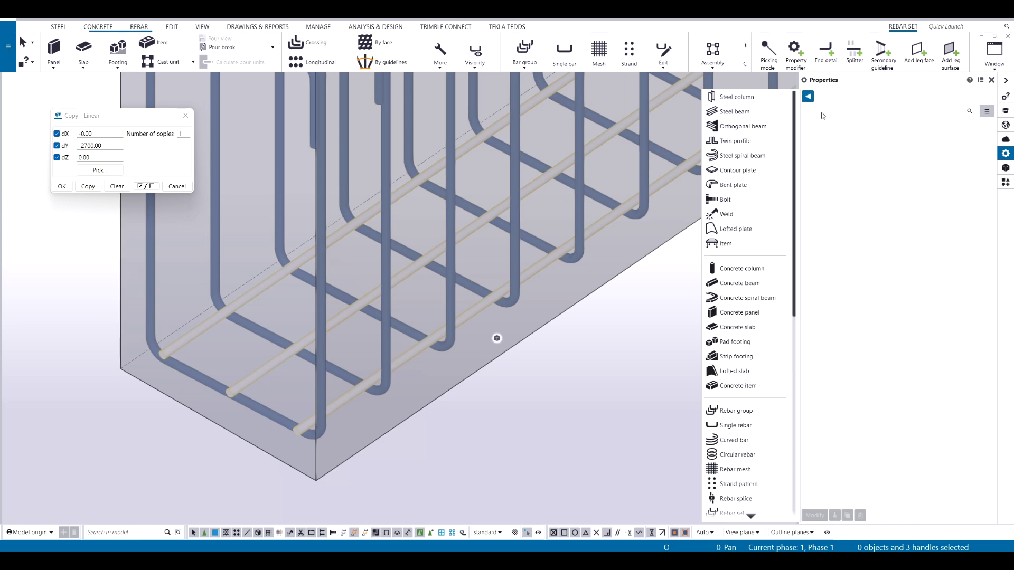
{"action": "left_click", "coordinate": [556, 407]}
{"action": "scroll", "coordinate": [562, 361], "scroll_direction": "down", "scroll_amount": 2}
{"action": "left_click", "coordinate": [563, 364]}
{"action": "left_click", "coordinate": [489, 314]}
{"action": "left_click", "coordinate": [506, 307]}
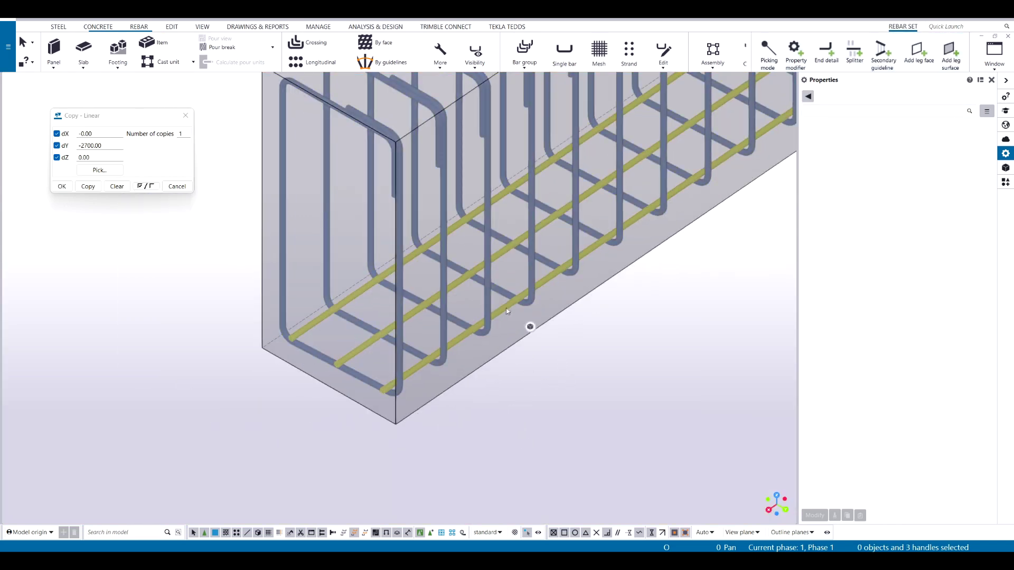
{"action": "key", "text": "Delete"}
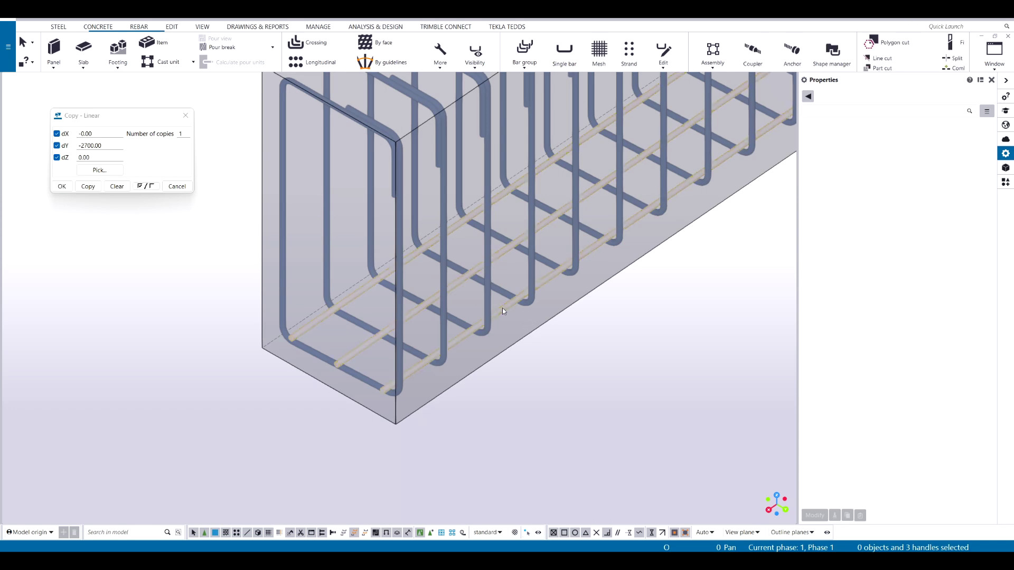
{"action": "key", "text": "ctrl+z"}
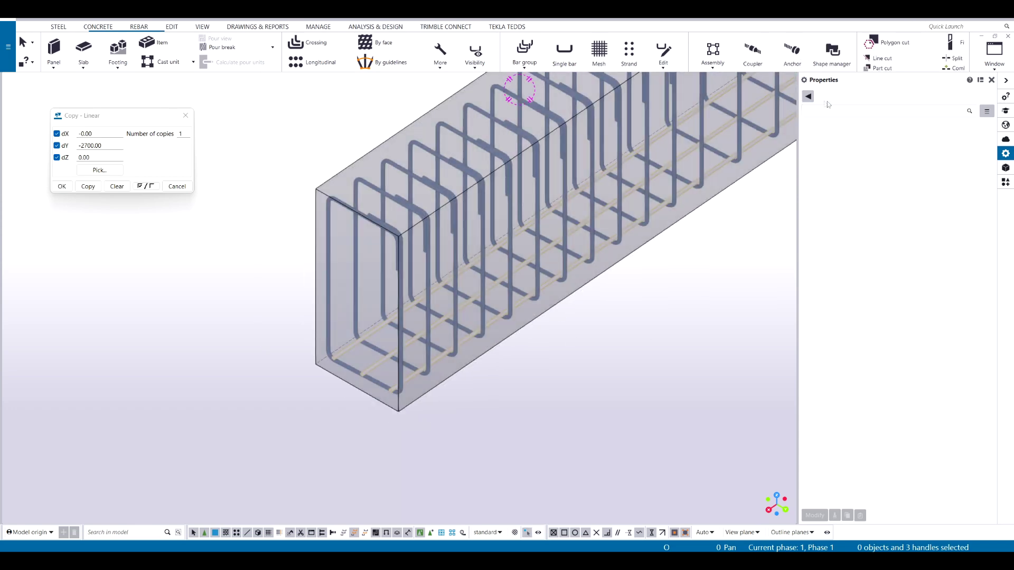
Step: Display the Rebar group properties, review the cover thickness and distribution settings, and cancel the bar group command
{"action": "left_click", "coordinate": [810, 97]}
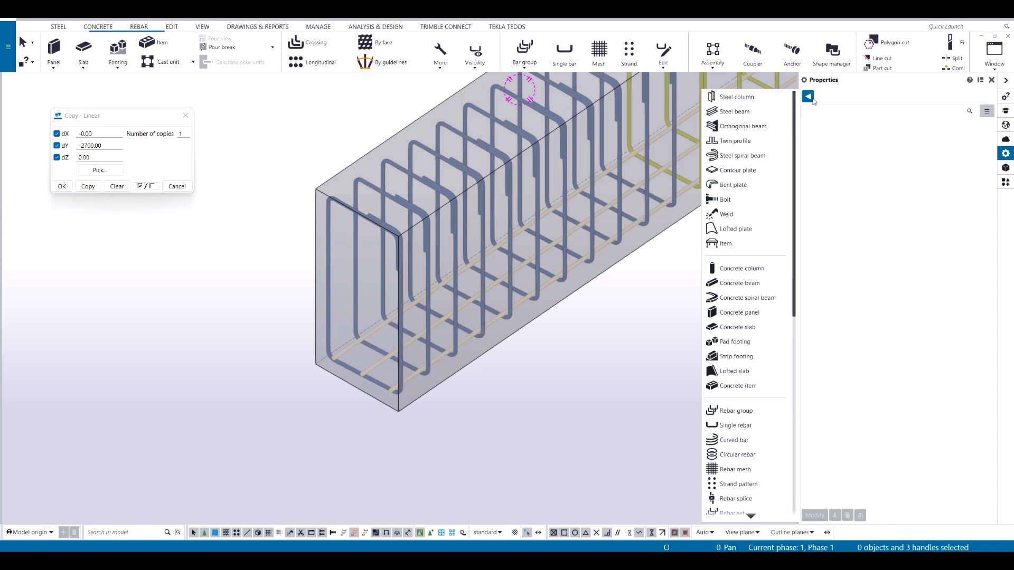
{"action": "left_click", "coordinate": [758, 412]}
{"action": "middle_click_drag", "start_coordinate": [593, 337], "coordinate": [555, 357]}
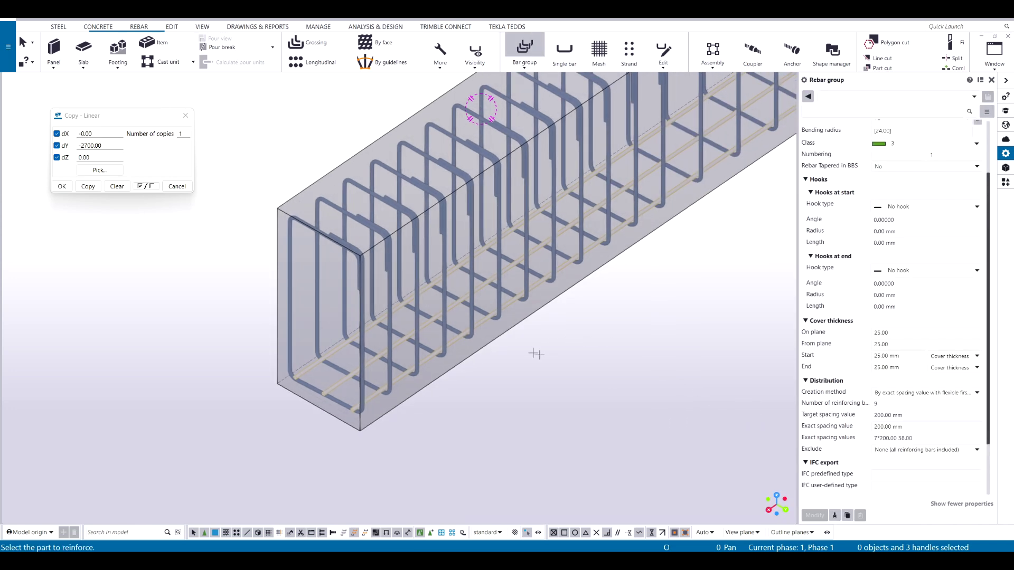
{"action": "scroll", "coordinate": [854, 462], "scroll_direction": "down", "scroll_amount": 1}
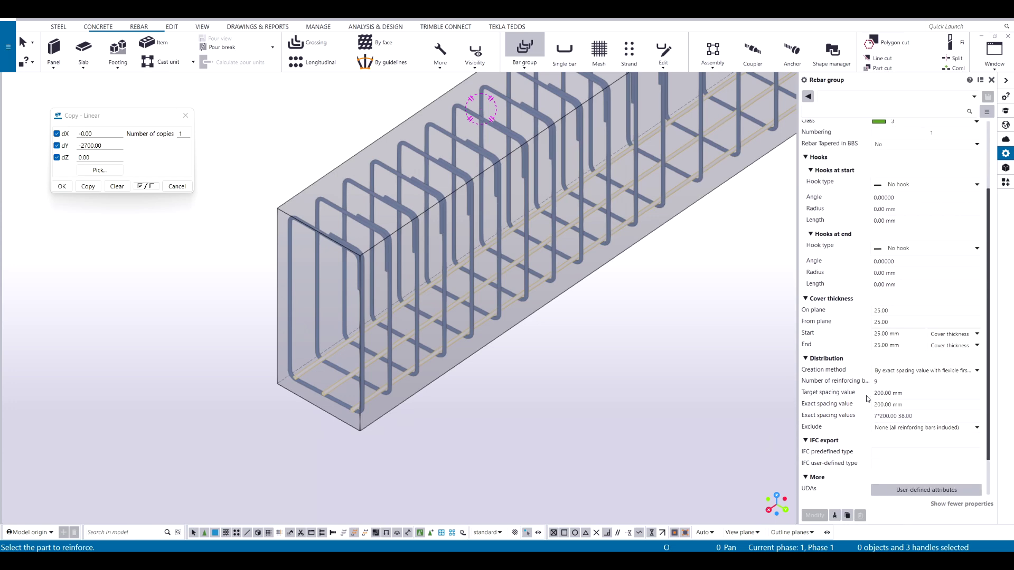
{"action": "middle_click_drag", "start_coordinate": [712, 399], "coordinate": [653, 450]}
{"action": "key", "text": "Escape"}
{"action": "left_click", "coordinate": [532, 454]}
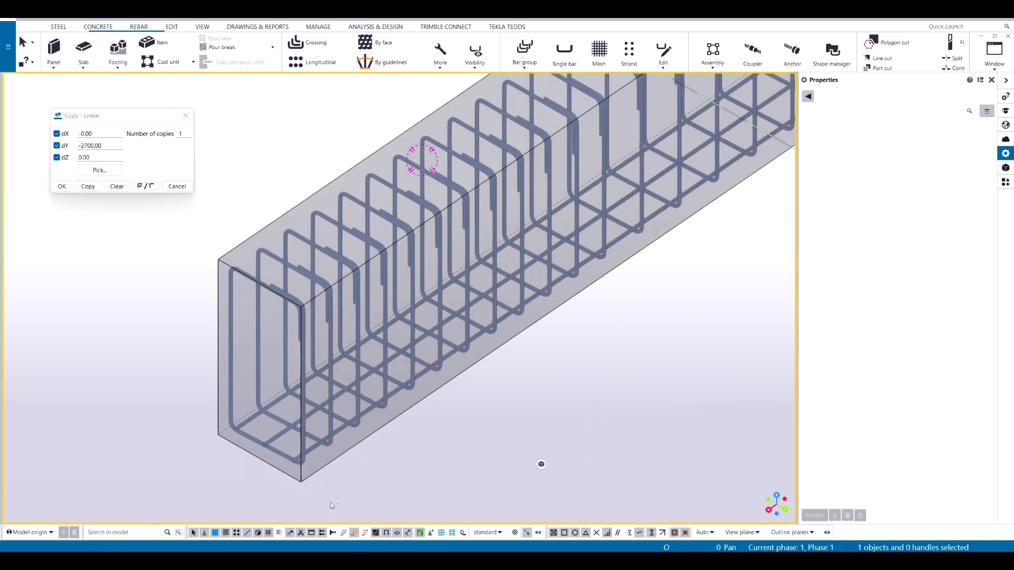
Step: Select the bottom longitudinal bars as a whole rebar set to view its properties
{"action": "left_click", "coordinate": [353, 435]}
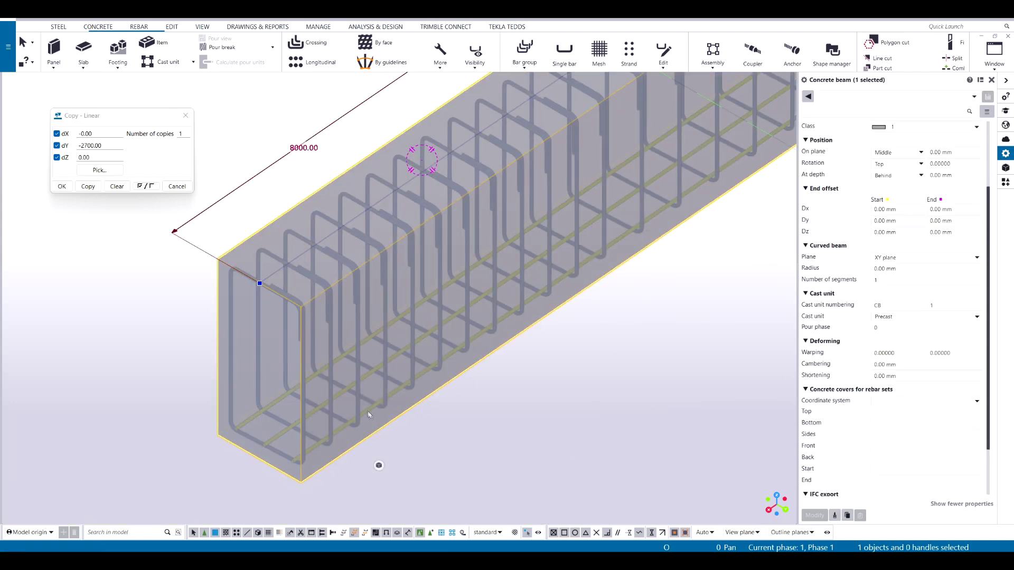
{"action": "left_click", "coordinate": [367, 412]}
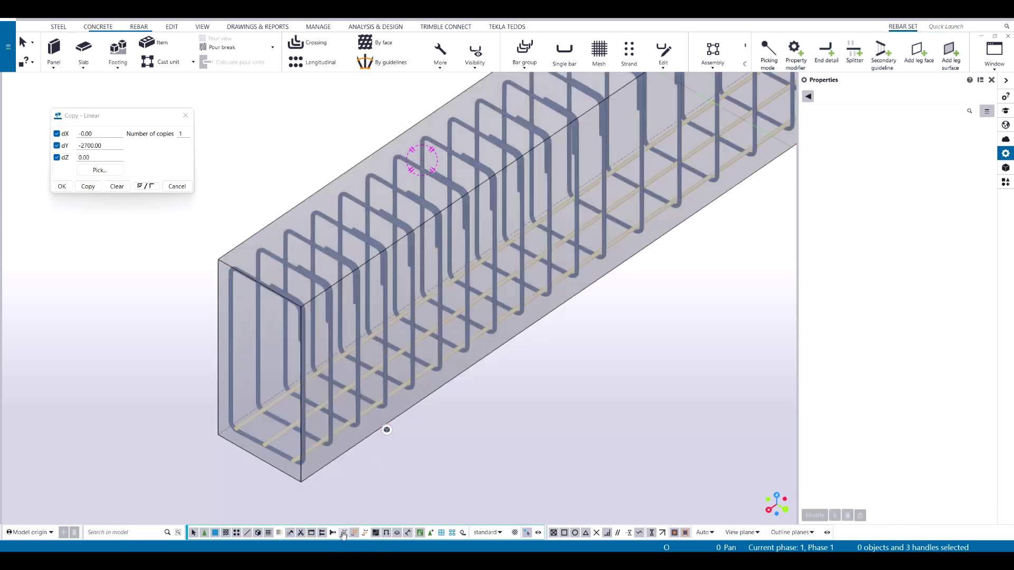
{"action": "left_click", "coordinate": [370, 410]}
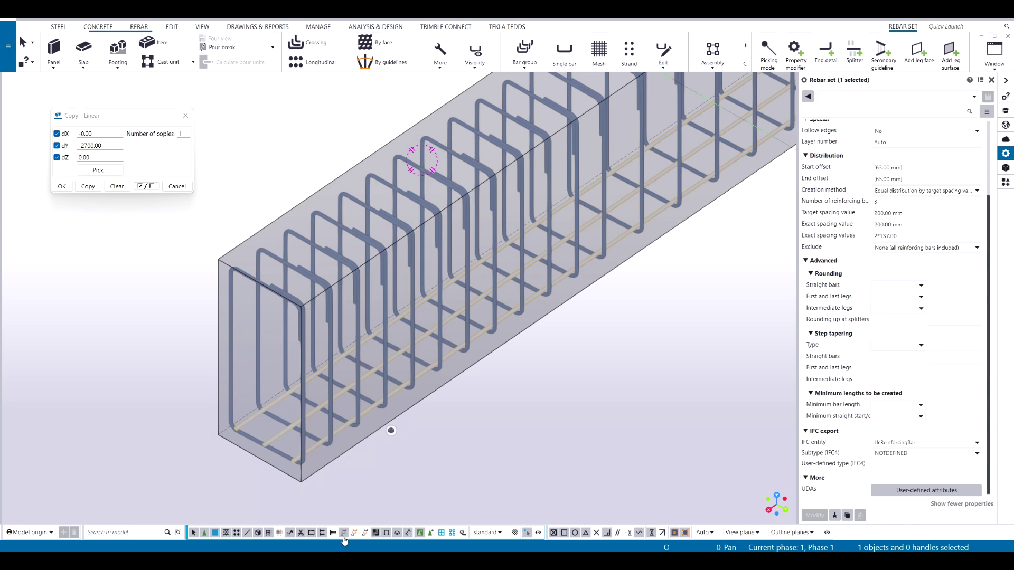
Step: Select only the bar group of the bottom longitudinal bars with rebar group selection
{"action": "left_click", "coordinate": [392, 395]}
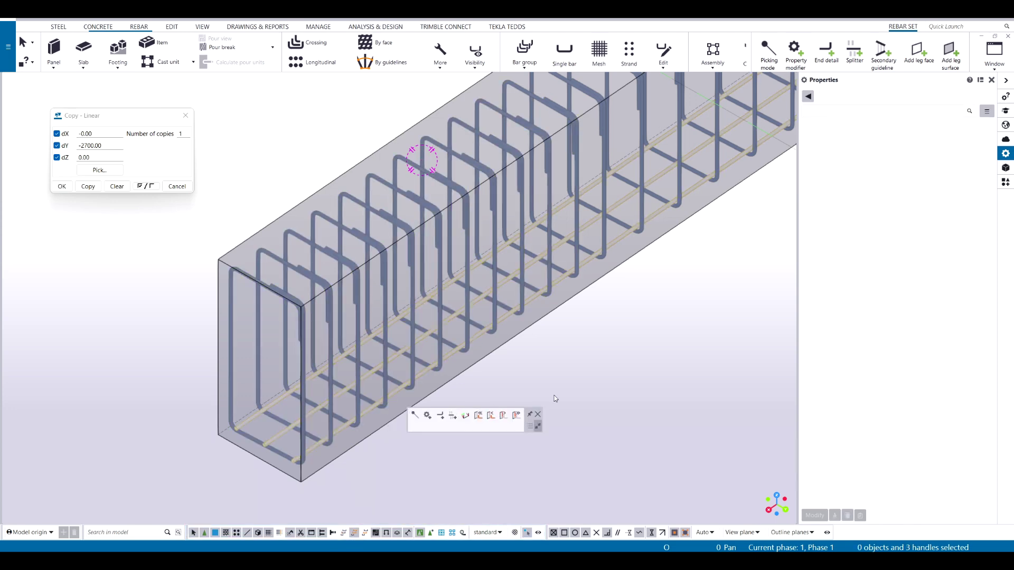
{"action": "left_click", "coordinate": [394, 394], "text": "shift"}
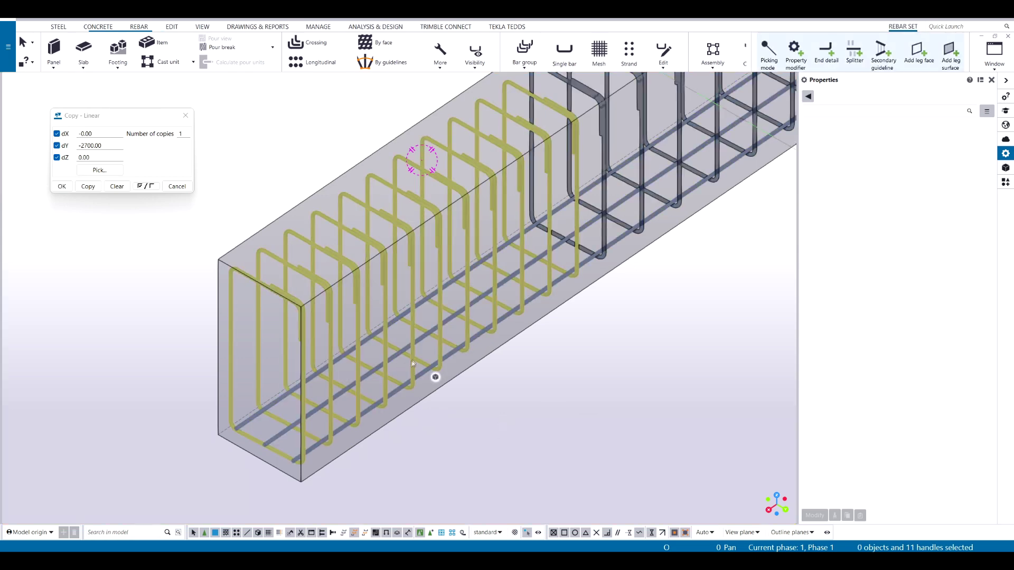
{"action": "left_click", "coordinate": [394, 394]}
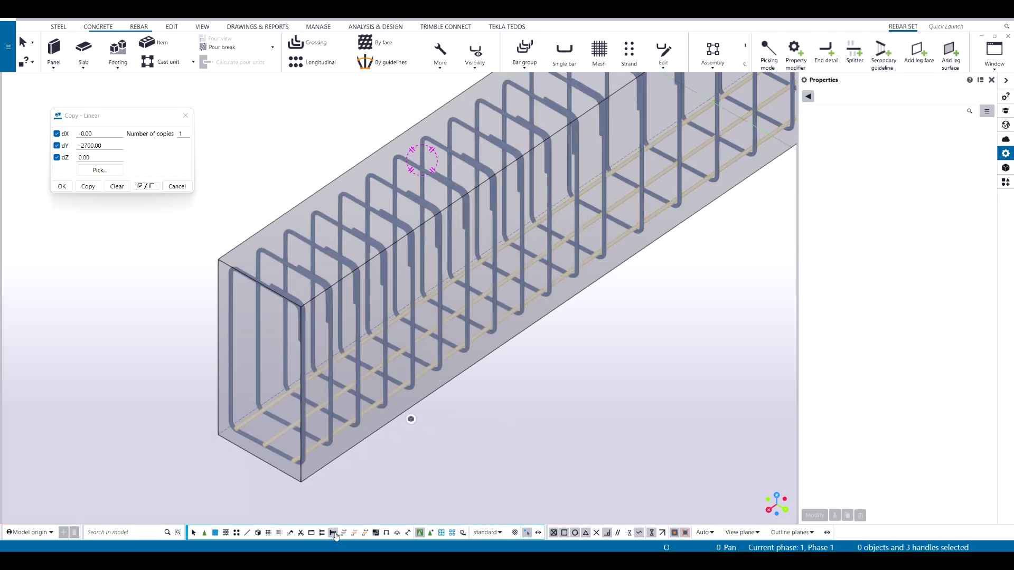
Step: Restrict selection to rebar sets, select the bottom longitudinal rebar set and inspect its bar ends inside the stirrups
{"action": "left_click", "coordinate": [416, 491]}
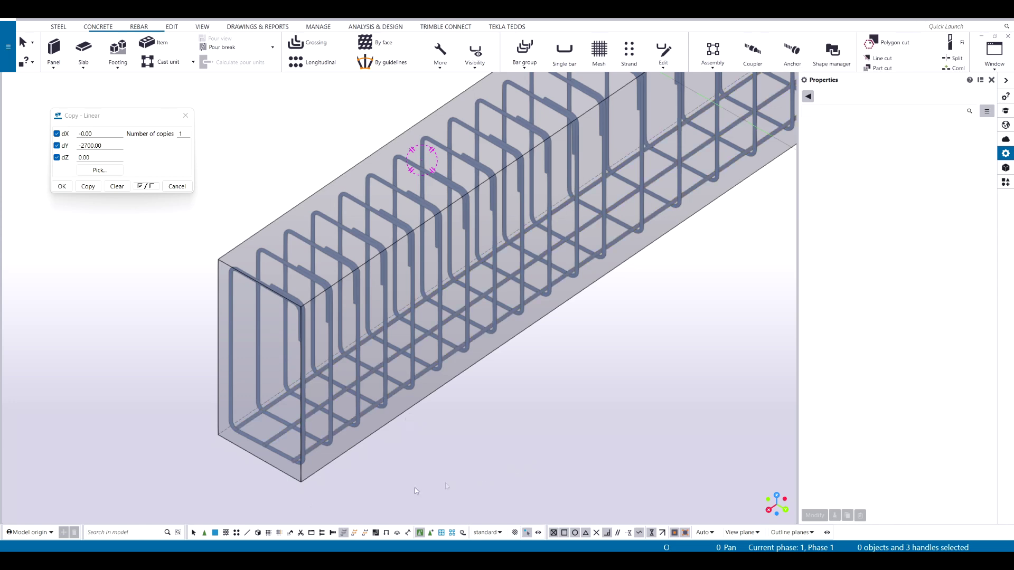
{"action": "left_click", "coordinate": [337, 457]}
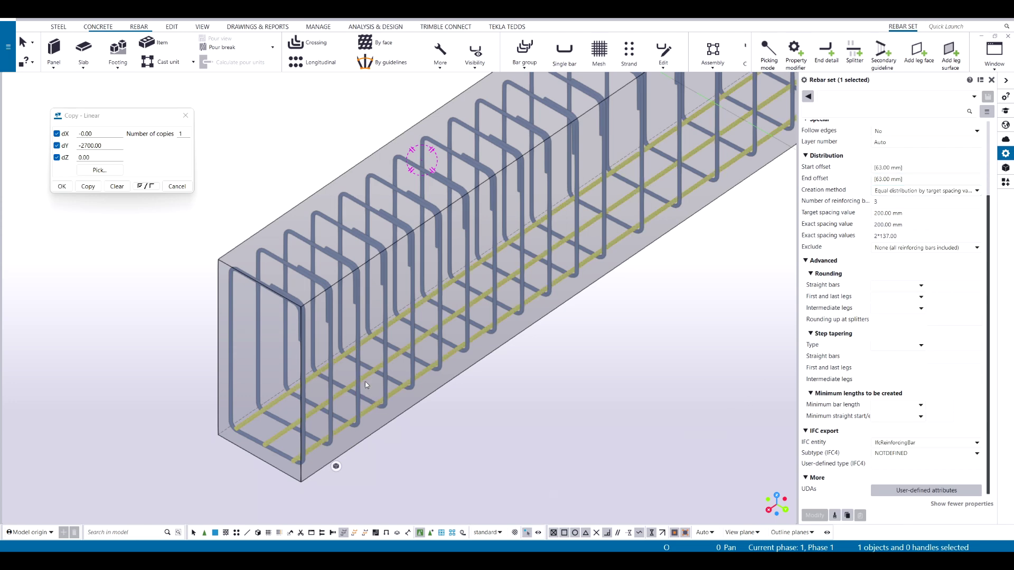
{"action": "middle_click_drag", "start_coordinate": [371, 392], "coordinate": [387, 328]}
{"action": "scroll", "coordinate": [314, 386], "scroll_direction": "up", "scroll_amount": 4}
{"action": "scroll", "coordinate": [305, 370], "scroll_direction": "down", "scroll_amount": 3}
{"action": "middle_click_drag", "start_coordinate": [294, 454], "coordinate": [304, 417]}
{"action": "scroll", "coordinate": [304, 406], "scroll_direction": "up", "scroll_amount": 6}
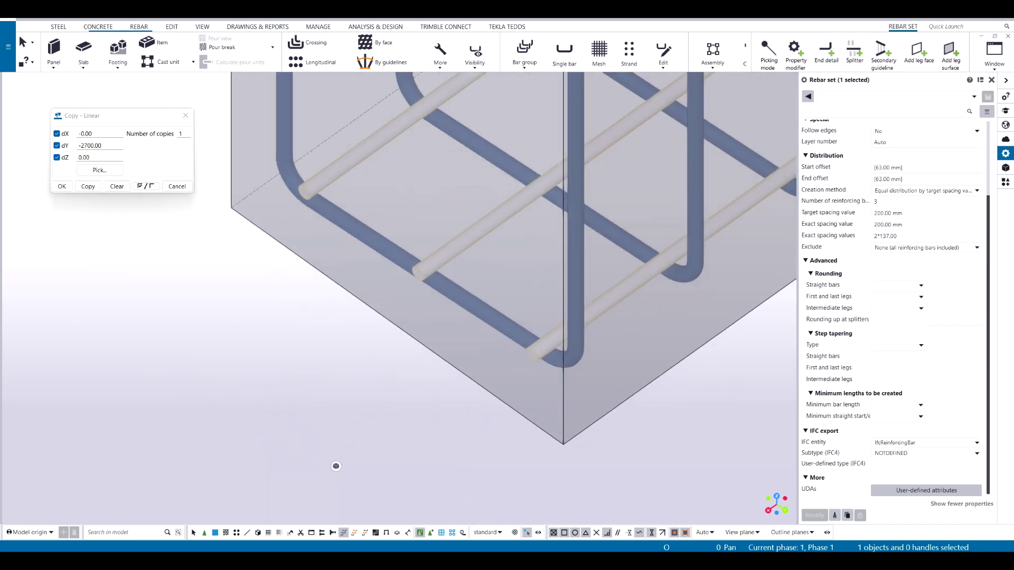
{"action": "scroll", "coordinate": [343, 291], "scroll_direction": "down", "scroll_amount": 8}
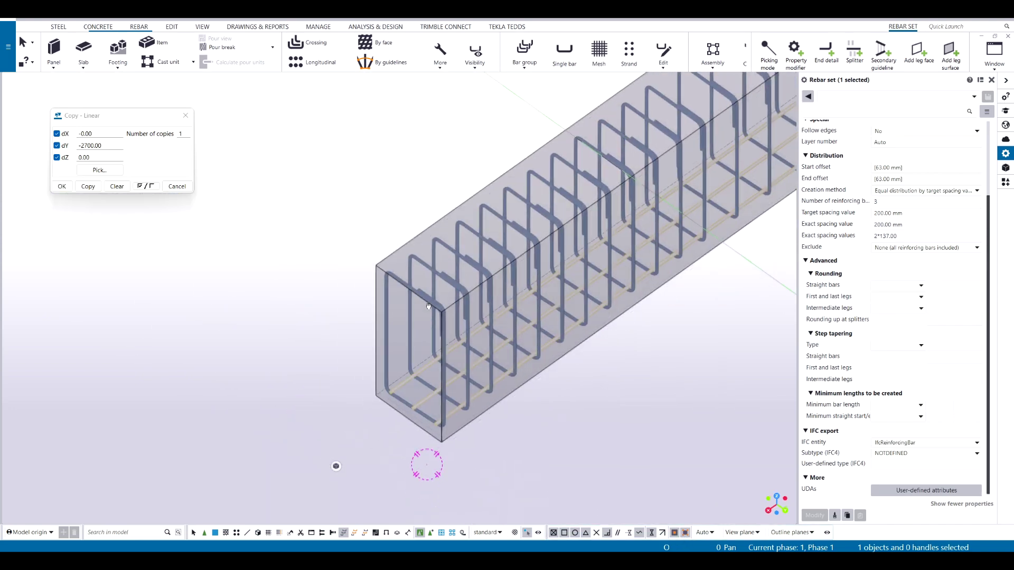
{"action": "middle_click_drag", "start_coordinate": [405, 349], "coordinate": [447, 333]}
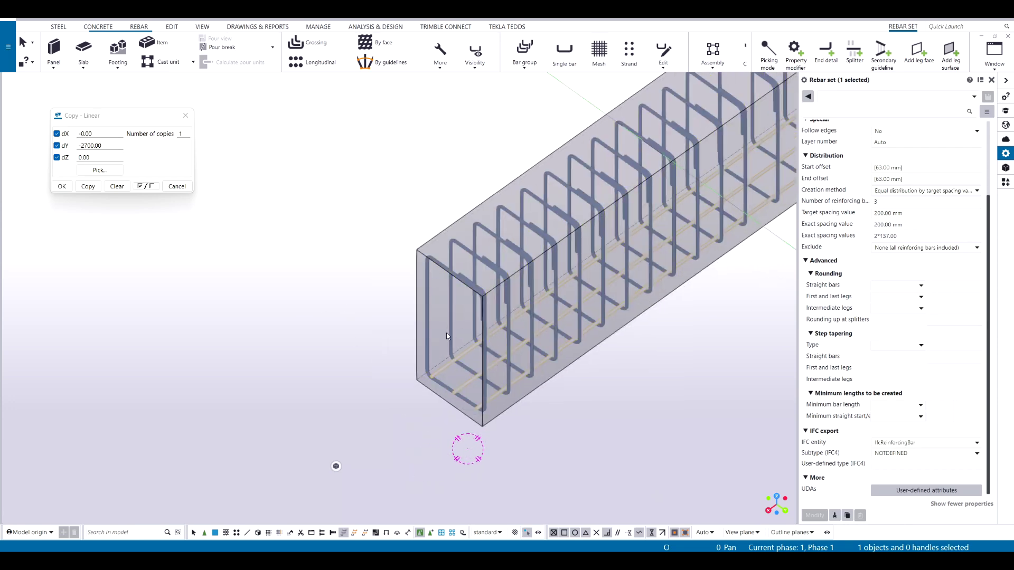
Step: Set the work plane on the beam's end face at its lower corner with the Work plane tool
{"action": "key", "text": "w"}
{"action": "key", "text": "p"}
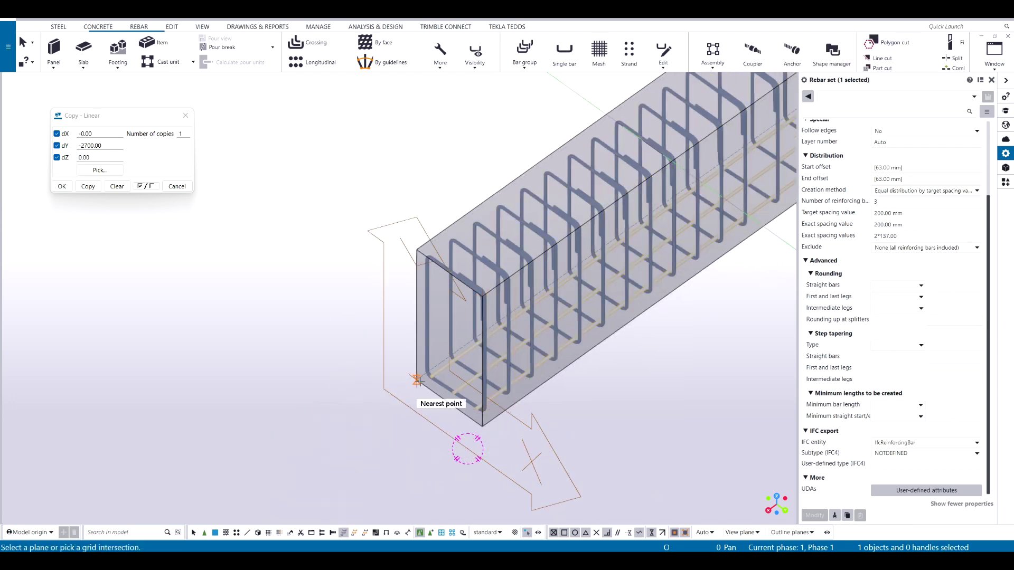
{"action": "left_click", "coordinate": [176, 27]}
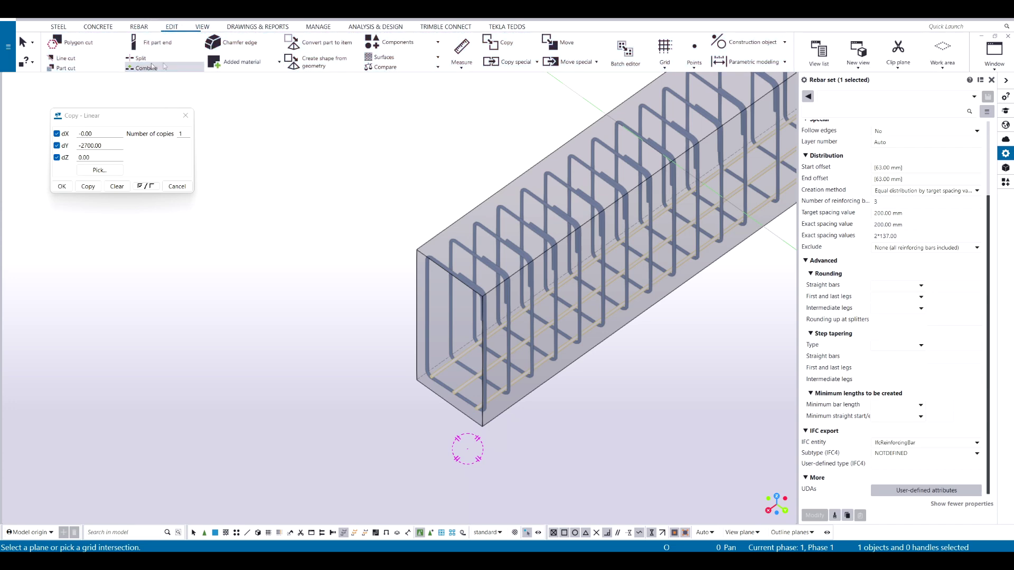
{"action": "scroll", "coordinate": [153, 97], "scroll_direction": "up", "scroll_amount": 1}
{"action": "scroll", "coordinate": [90, 45], "scroll_direction": "up", "scroll_amount": 1}
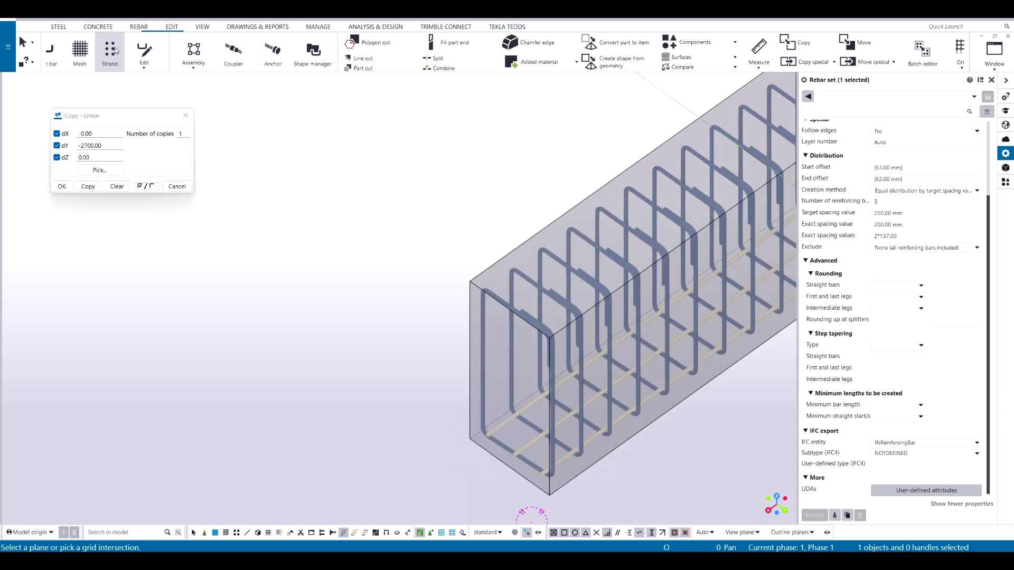
{"action": "left_click", "coordinate": [171, 27]}
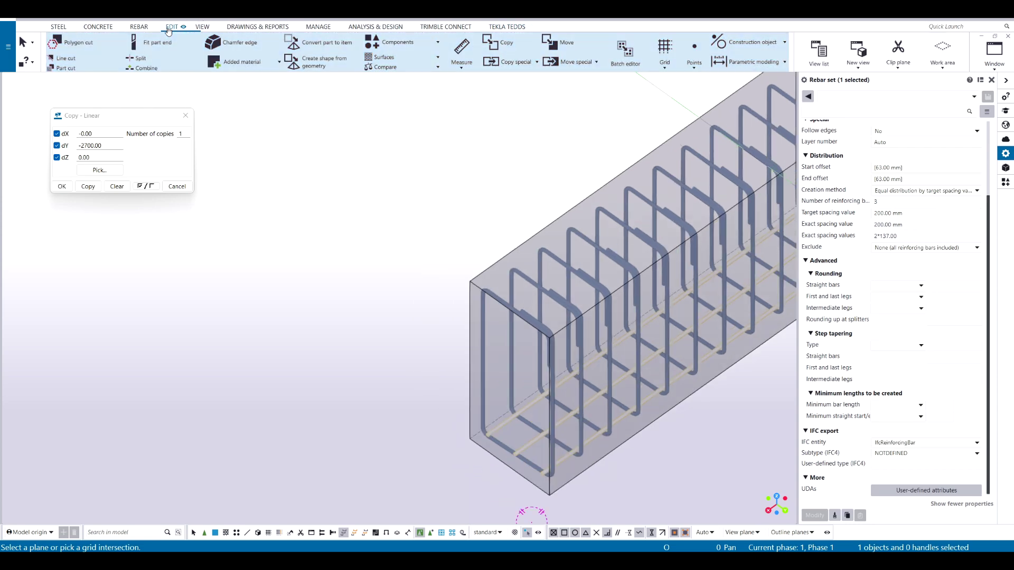
{"action": "scroll", "coordinate": [800, 62], "scroll_direction": "down", "scroll_amount": 1}
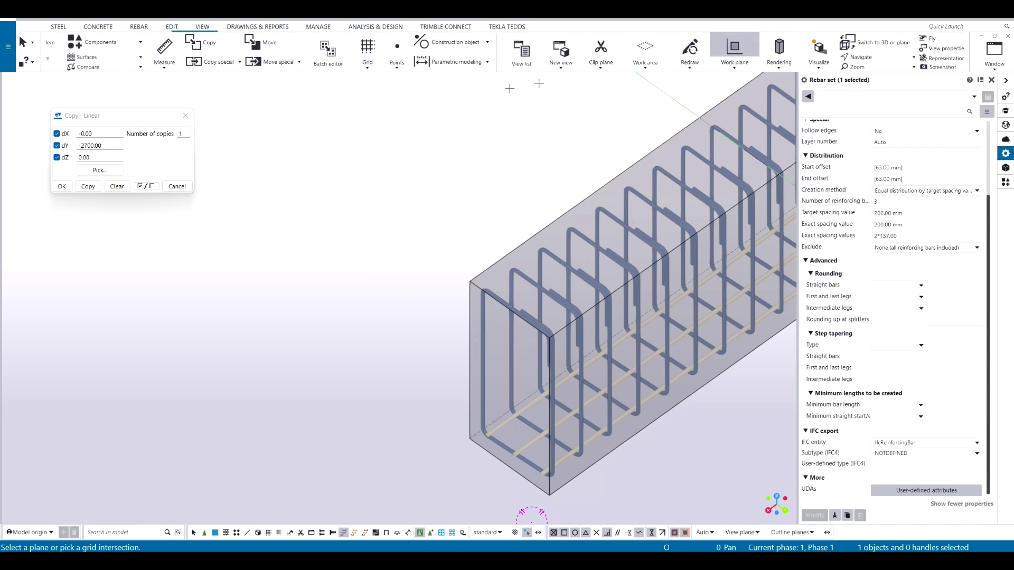
{"action": "left_click", "coordinate": [734, 63]}
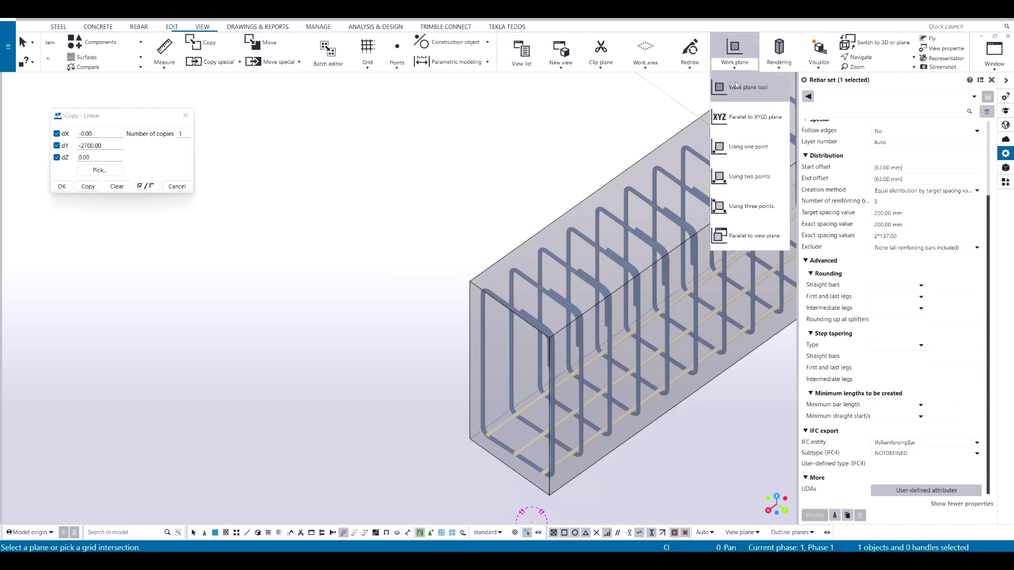
{"action": "middle_click_drag", "start_coordinate": [469, 117], "coordinate": [360, 191]}
{"action": "key", "text": "w"}
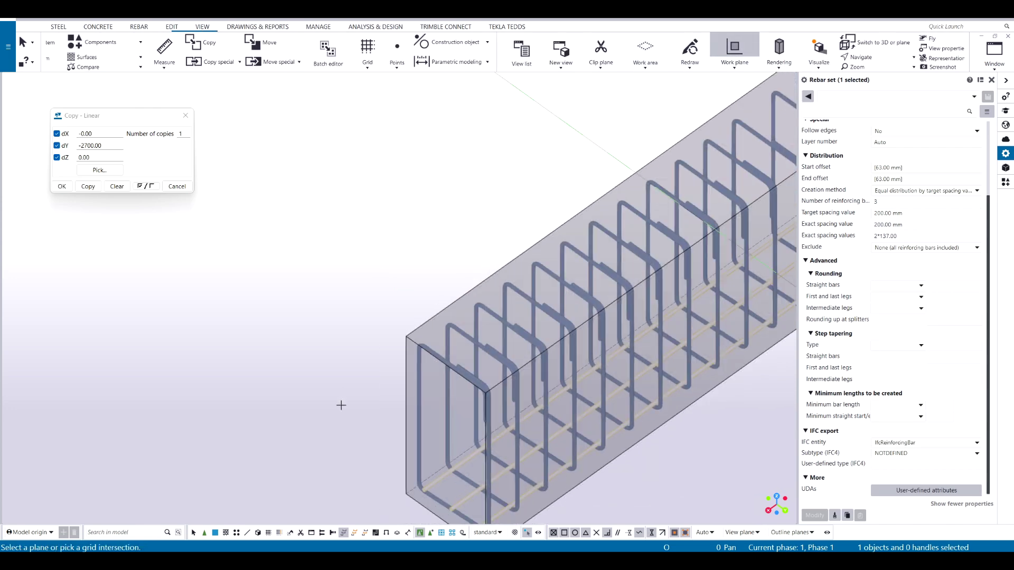
{"action": "middle_click_drag", "start_coordinate": [341, 405], "coordinate": [372, 96]}
{"action": "scroll", "coordinate": [439, 187], "scroll_direction": "up", "scroll_amount": 2}
{"action": "middle_click_drag", "start_coordinate": [439, 187], "coordinate": [377, 359]}
{"action": "left_click", "coordinate": [380, 361]}
{"action": "scroll", "coordinate": [346, 329], "scroll_direction": "down", "scroll_amount": 2}
{"action": "middle_click_drag", "start_coordinate": [346, 328], "coordinate": [282, 367]}
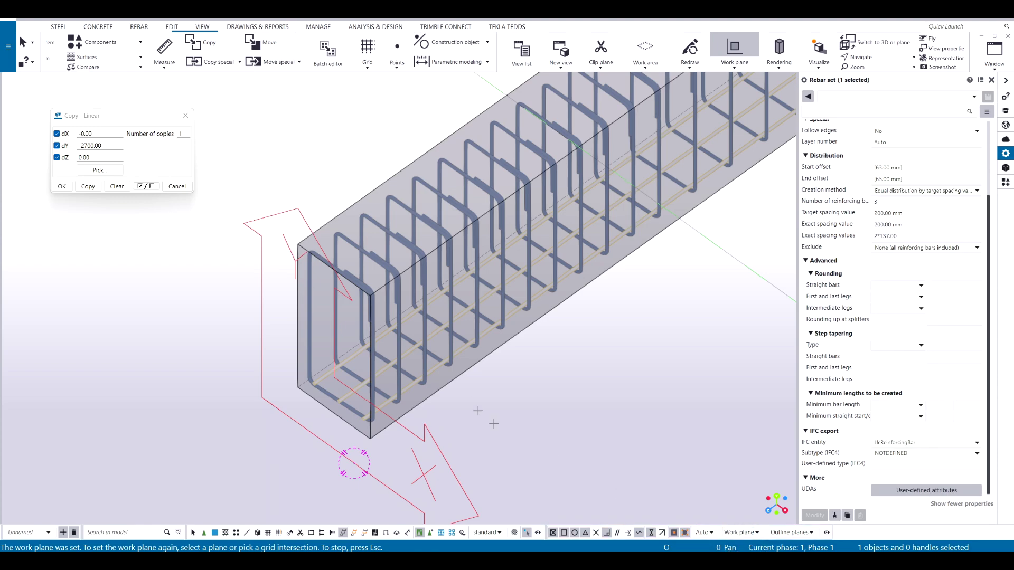
{"action": "scroll", "coordinate": [492, 421], "scroll_direction": "down", "scroll_amount": 5}
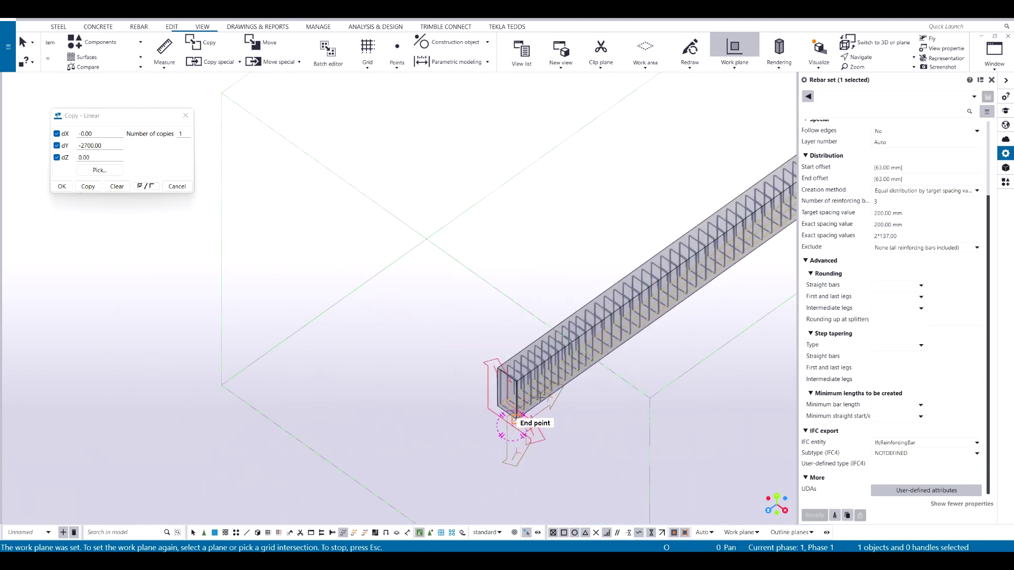
Step: Show the beam's end section in a plane view and clear the rebar selection
{"action": "key", "text": "ctrl+l"}
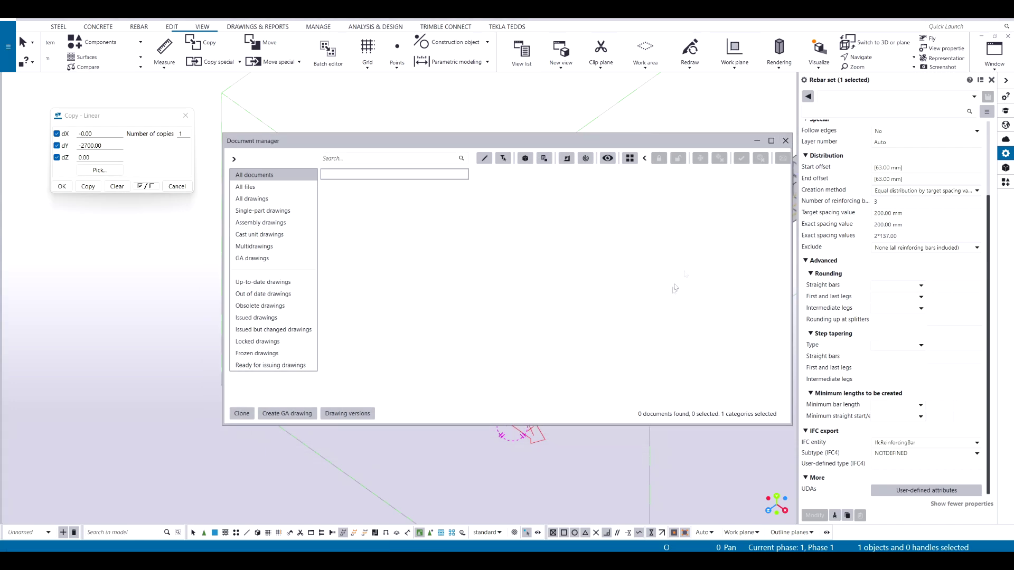
{"action": "left_click", "coordinate": [787, 141]}
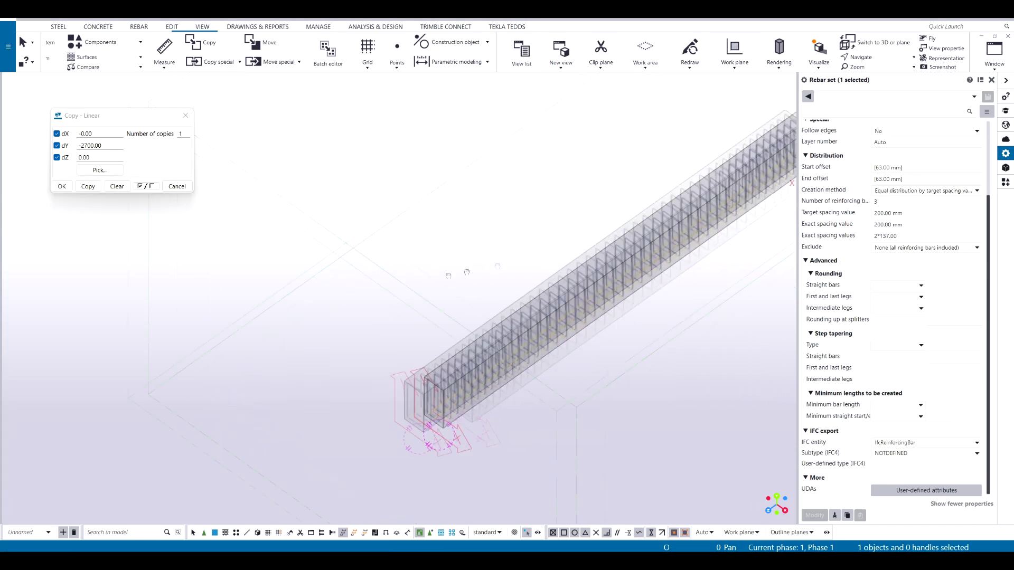
{"action": "scroll", "coordinate": [429, 314], "scroll_direction": "up", "scroll_amount": 5}
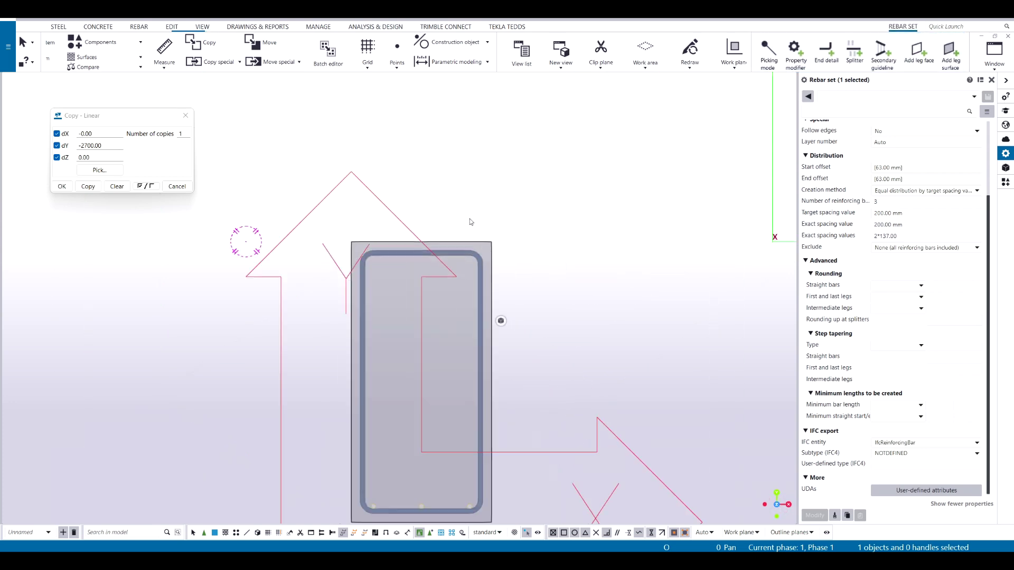
{"action": "left_click", "coordinate": [519, 392]}
{"action": "middle_click_drag", "start_coordinate": [519, 392], "coordinate": [514, 217]}
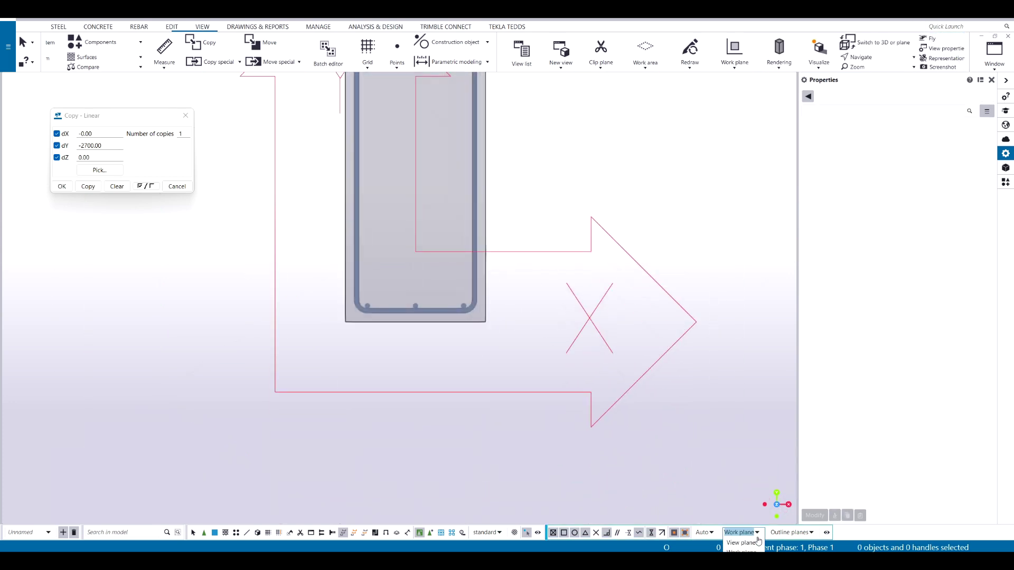
Step: Select the bottom longitudinal rebar set in the section view and examine its position inside the stirrup and its properties
{"action": "scroll", "coordinate": [502, 288], "scroll_direction": "up", "scroll_amount": 5}
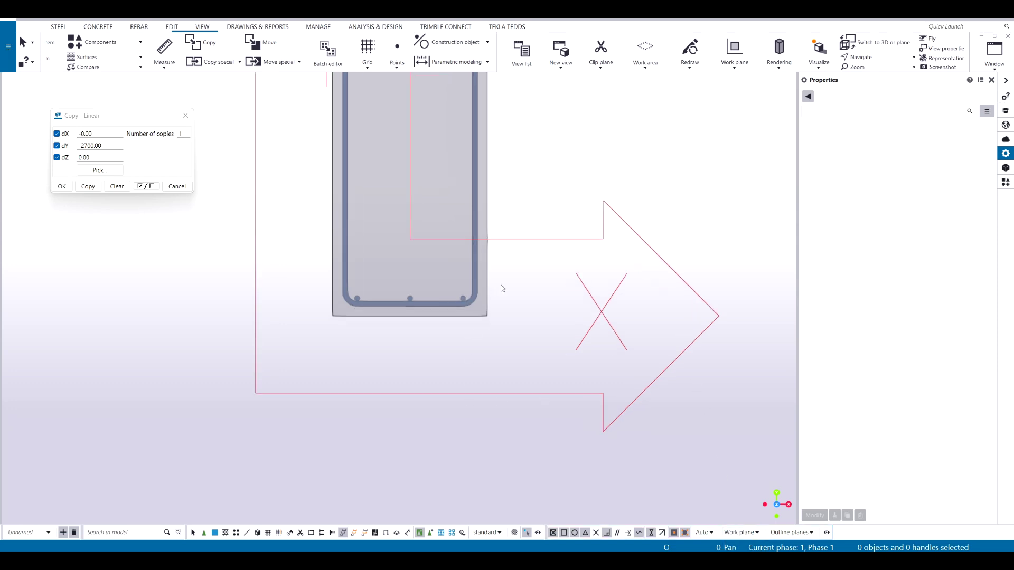
{"action": "left_click", "coordinate": [576, 353]}
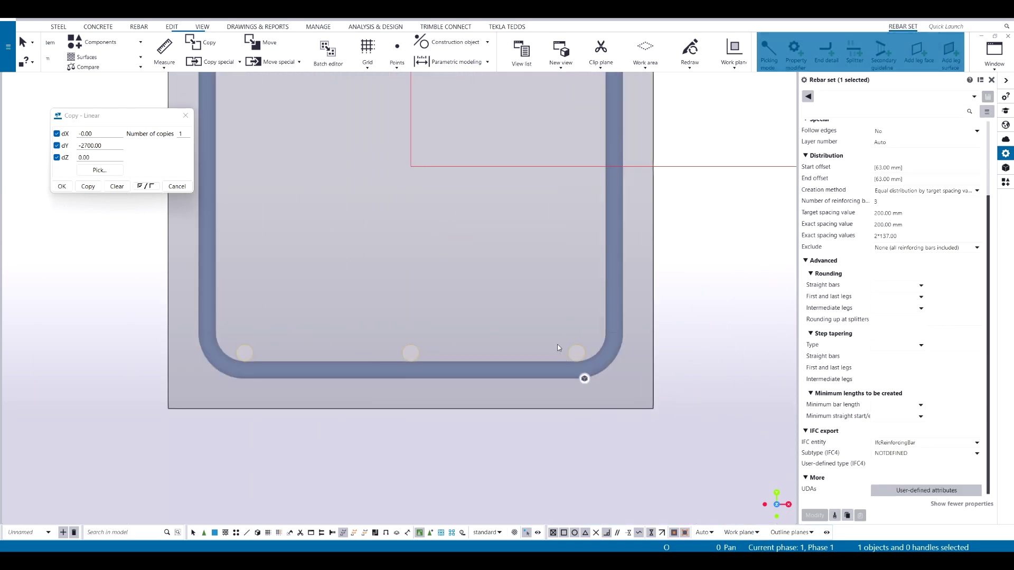
{"action": "scroll", "coordinate": [571, 341], "scroll_direction": "down", "scroll_amount": 2}
{"action": "left_click", "coordinate": [587, 366]}
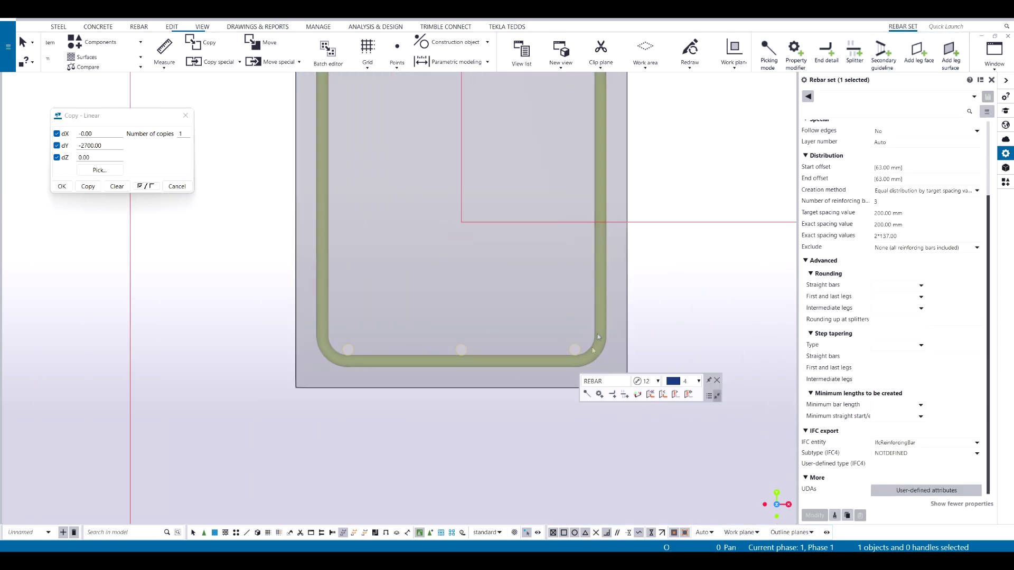
{"action": "middle_click_drag", "start_coordinate": [563, 358], "coordinate": [560, 293]}
{"action": "scroll", "coordinate": [859, 191], "scroll_direction": "up", "scroll_amount": 3}
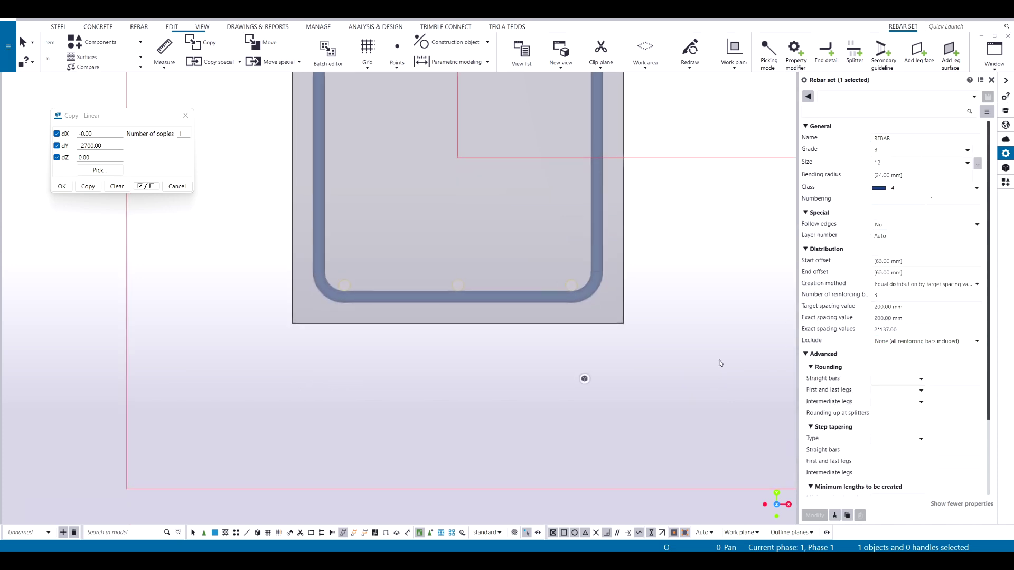
{"action": "scroll", "coordinate": [671, 284], "scroll_direction": "down", "scroll_amount": 2}
{"action": "middle_click_drag", "start_coordinate": [673, 238], "coordinate": [667, 258]}
{"action": "middle_click_drag", "start_coordinate": [682, 313], "coordinate": [596, 368]}
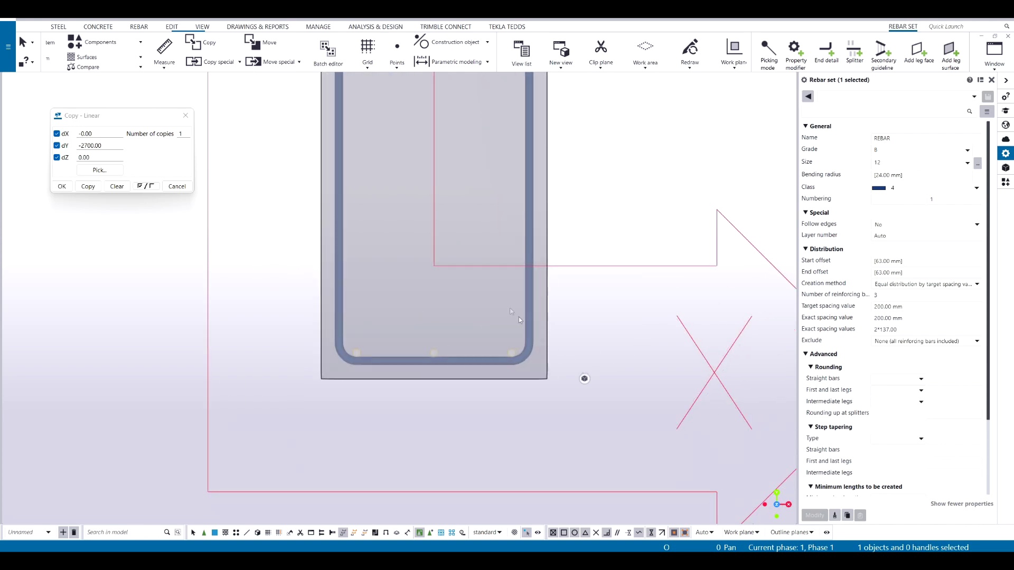
Step: Return to the 3D view and select the bottom longitudinal rebar set
{"action": "key", "text": "ctrl+p"}
{"action": "scroll", "coordinate": [520, 320], "scroll_direction": "down", "scroll_amount": 3}
{"action": "left_click", "coordinate": [323, 179]}
{"action": "middle_click_drag", "start_coordinate": [323, 179], "coordinate": [389, 147]}
{"action": "scroll", "coordinate": [401, 368], "scroll_direction": "up", "scroll_amount": 10}
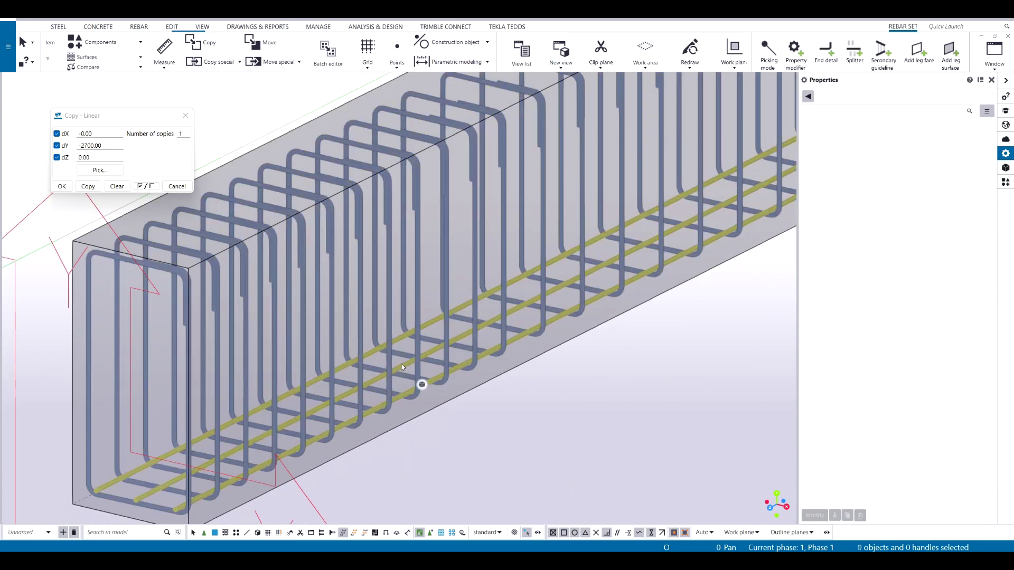
{"action": "left_click", "coordinate": [401, 368]}
{"action": "scroll", "coordinate": [401, 368], "scroll_direction": "down", "scroll_amount": 5}
{"action": "scroll", "coordinate": [430, 62], "scroll_direction": "up", "scroll_amount": 3}
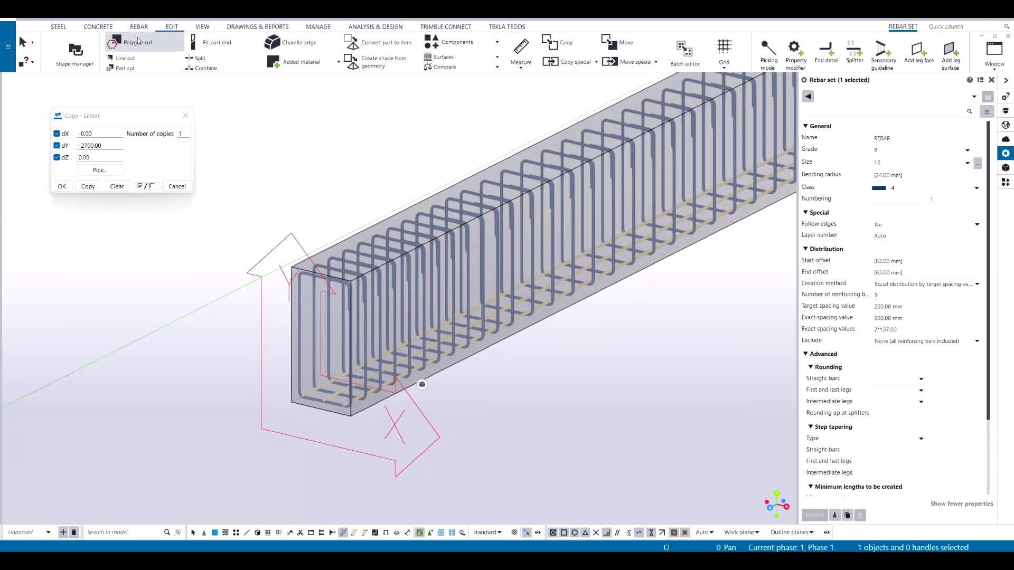
Step: Review the rebar set visibility options and select the bottom leg face of the longitudinal bars
{"action": "left_click", "coordinate": [132, 29]}
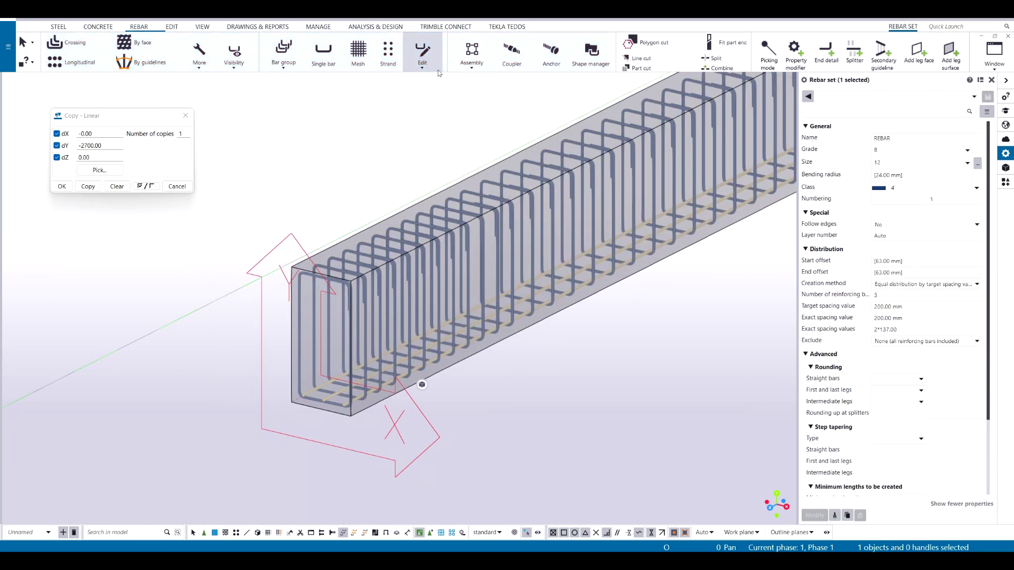
{"action": "scroll", "coordinate": [423, 69], "scroll_direction": "up", "scroll_amount": 3}
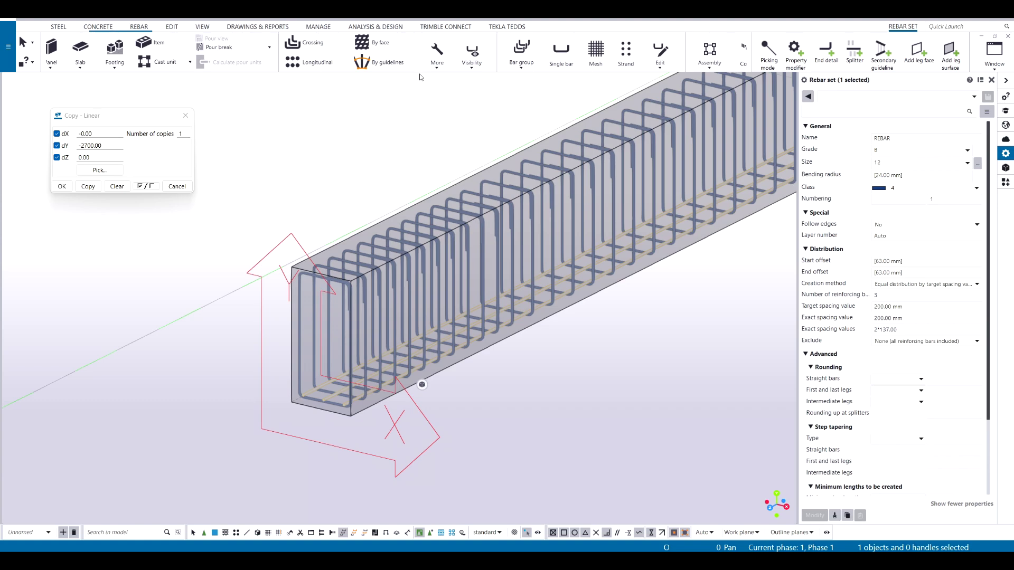
{"action": "left_click", "coordinate": [478, 52]}
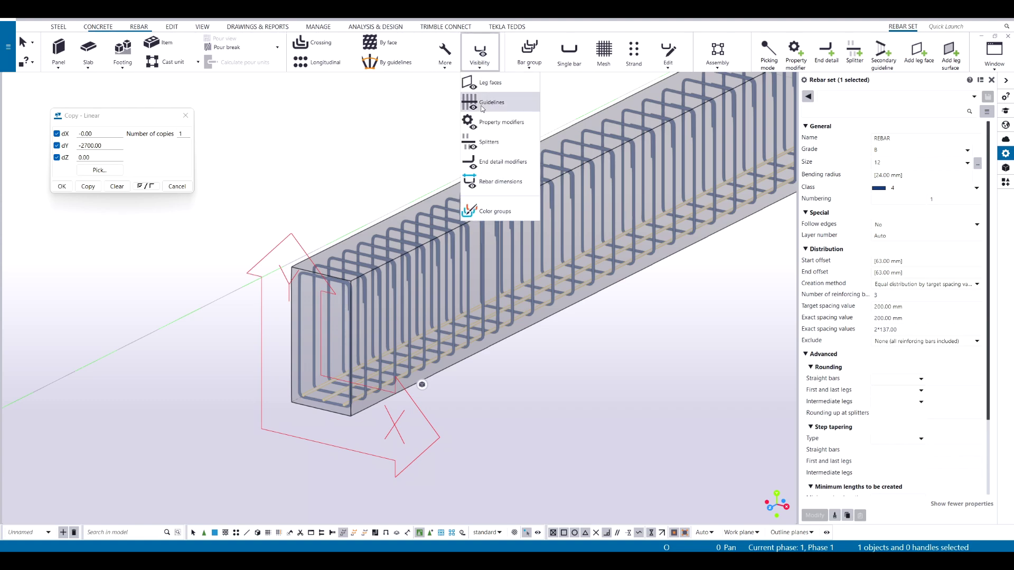
{"action": "scroll", "coordinate": [321, 315], "scroll_direction": "up", "scroll_amount": 5}
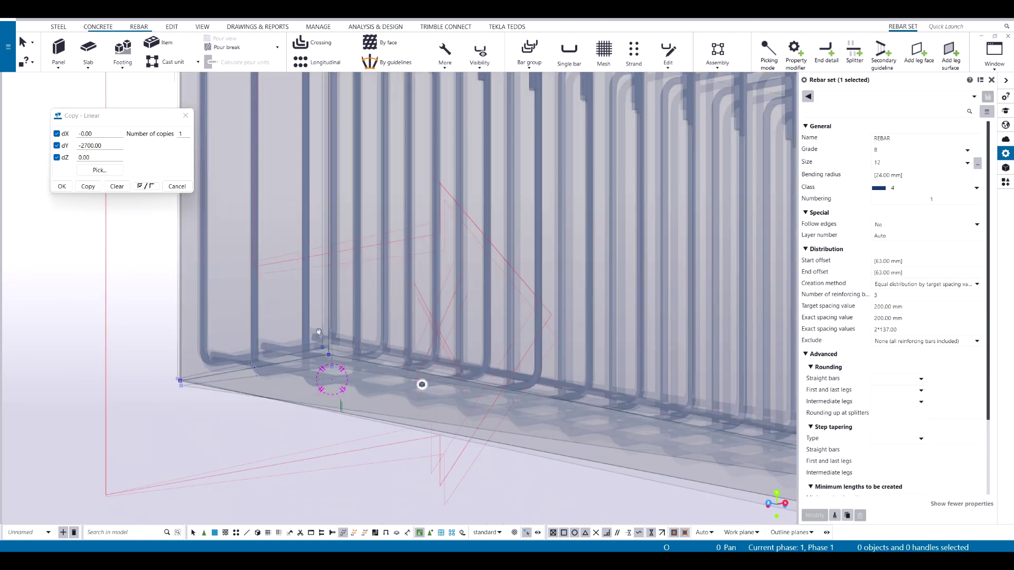
{"action": "left_click", "coordinate": [261, 381]}
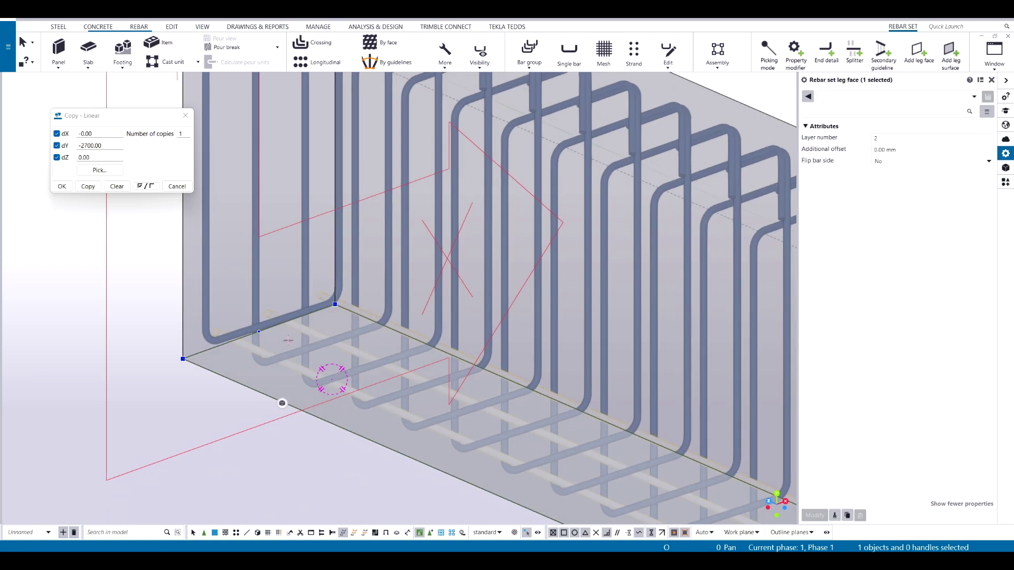
Step: Try a different layer number on the longitudinal bars' bottom leg face, and set it back to 2
{"action": "scroll", "coordinate": [293, 327], "scroll_direction": "up", "scroll_amount": 3}
{"action": "scroll", "coordinate": [376, 294], "scroll_direction": "up", "scroll_amount": 2}
{"action": "middle_click_drag", "start_coordinate": [376, 294], "coordinate": [382, 367], "text": "ctrl"}
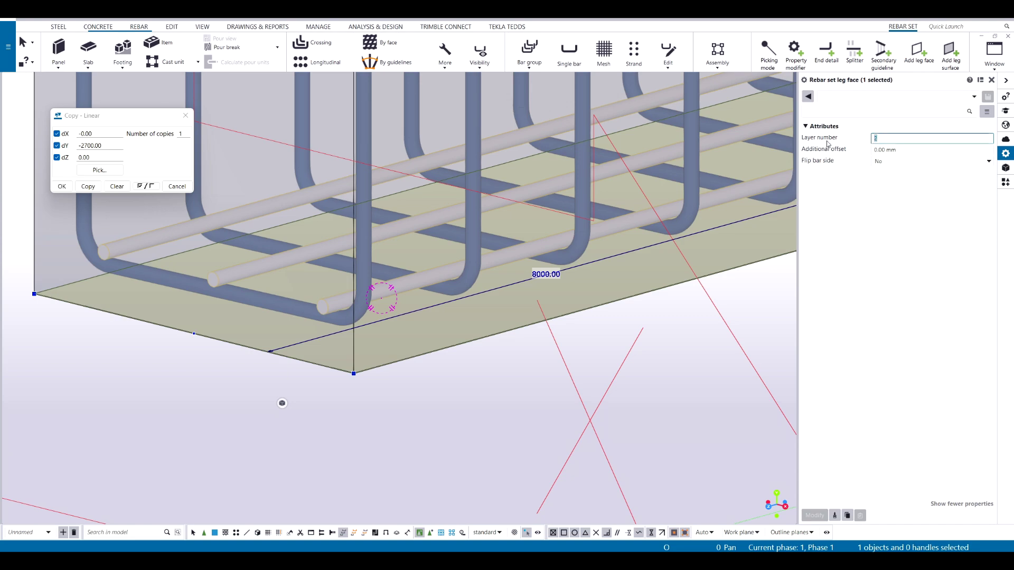
{"action": "key", "text": "Return"}
{"action": "middle_click_drag", "start_coordinate": [382, 298], "coordinate": [388, 293], "text": "ctrl"}
{"action": "mouse_move", "coordinate": [385, 303]}
{"action": "middle_mouse_down", "text": "ctrl"}
{"action": "mouse_move", "coordinate": [429, 294]}
{"action": "mouse_move", "coordinate": [379, 299]}
{"action": "middle_mouse_up", "text": "ctrl"}
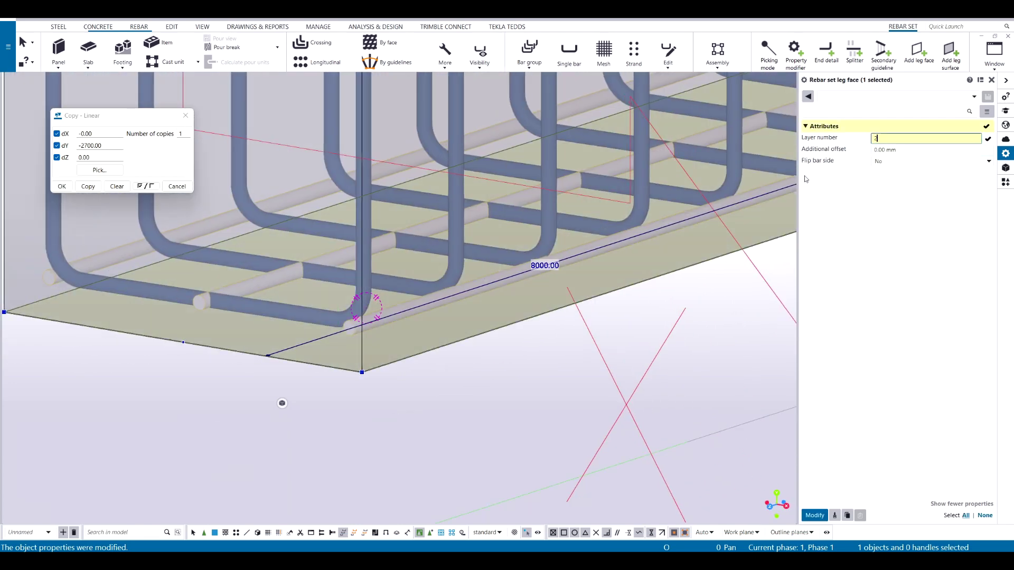
{"action": "key", "text": "Return"}
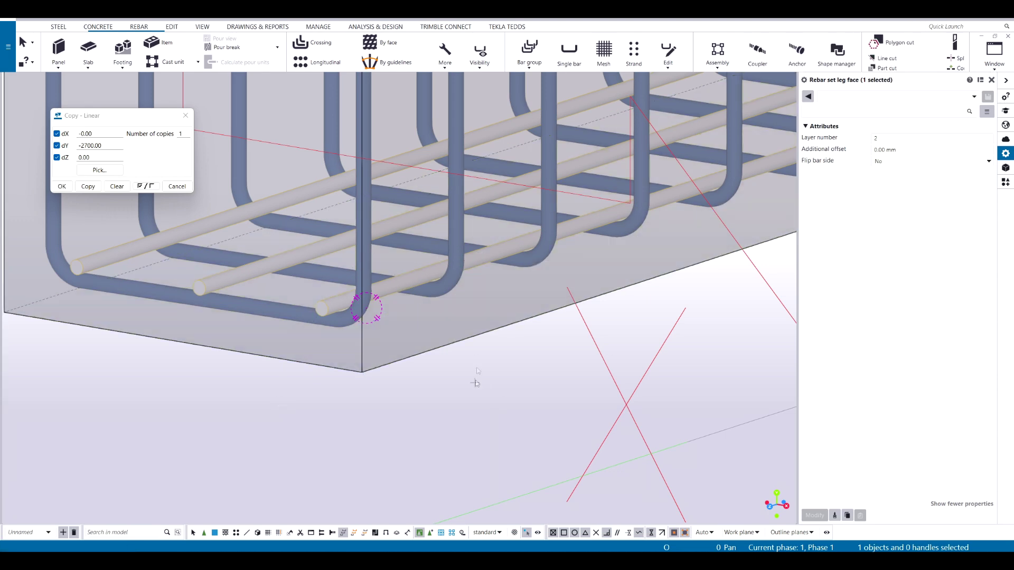
Step: Set the layer number of the stirrups' bottom leg face to 1 and check the stirrup set's properties
{"action": "left_click", "coordinate": [449, 252]}
{"action": "middle_click_drag", "start_coordinate": [448, 252], "coordinate": [346, 374], "text": "ctrl"}
{"action": "left_click", "coordinate": [373, 352]}
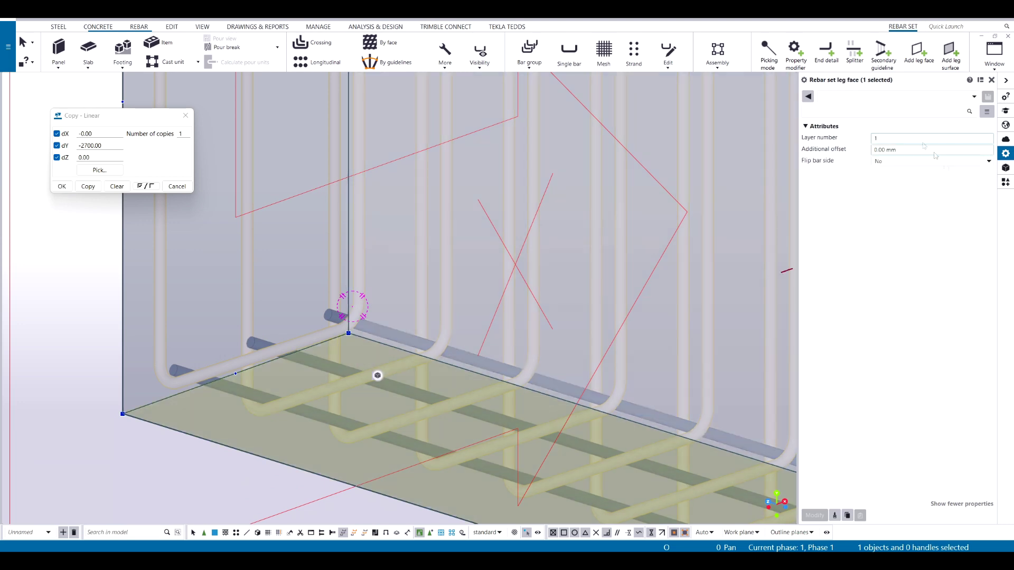
{"action": "type", "text": "1"}
{"action": "key", "text": "Return"}
{"action": "middle_click_drag", "start_coordinate": [411, 328], "coordinate": [364, 457], "text": "ctrl"}
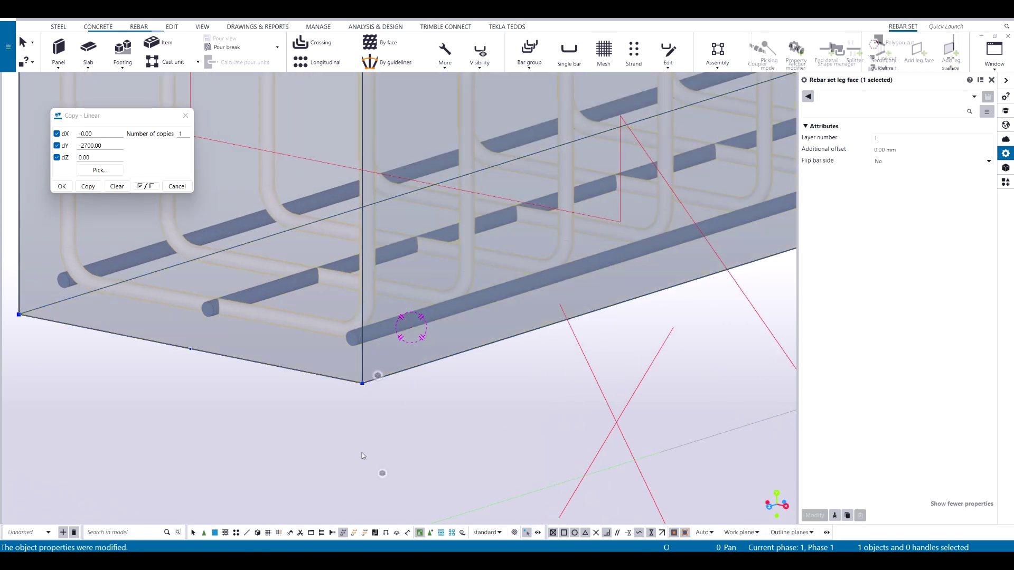
{"action": "left_click", "coordinate": [343, 342]}
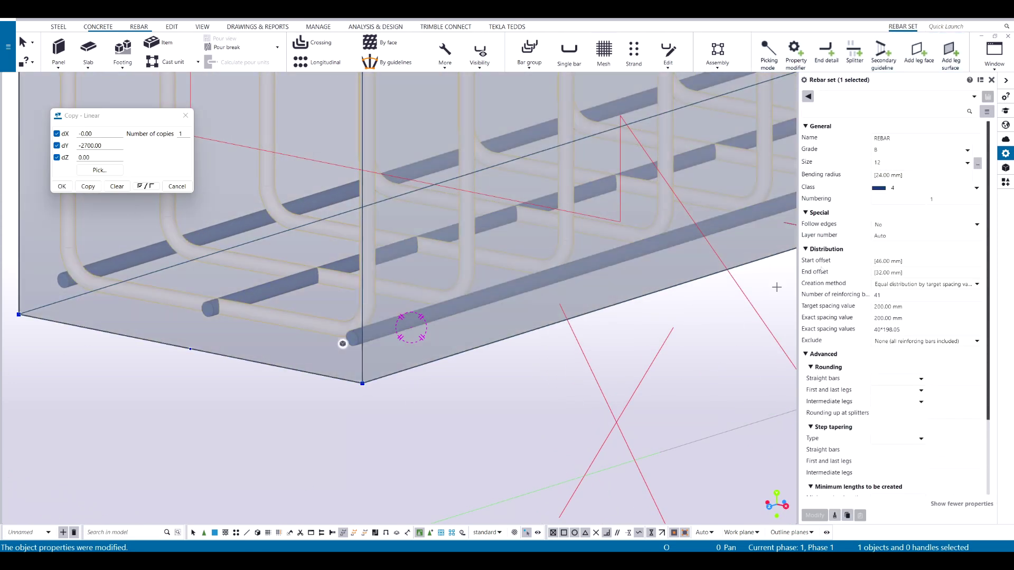
{"action": "left_click", "coordinate": [494, 455]}
Step: Select the longitudinal bars' bottom leg face and move it outside the stirrup layer
{"action": "scroll", "coordinate": [343, 343], "scroll_direction": "down", "scroll_amount": 1}
{"action": "middle_click_drag", "start_coordinate": [387, 305], "coordinate": [359, 261], "text": "ctrl"}
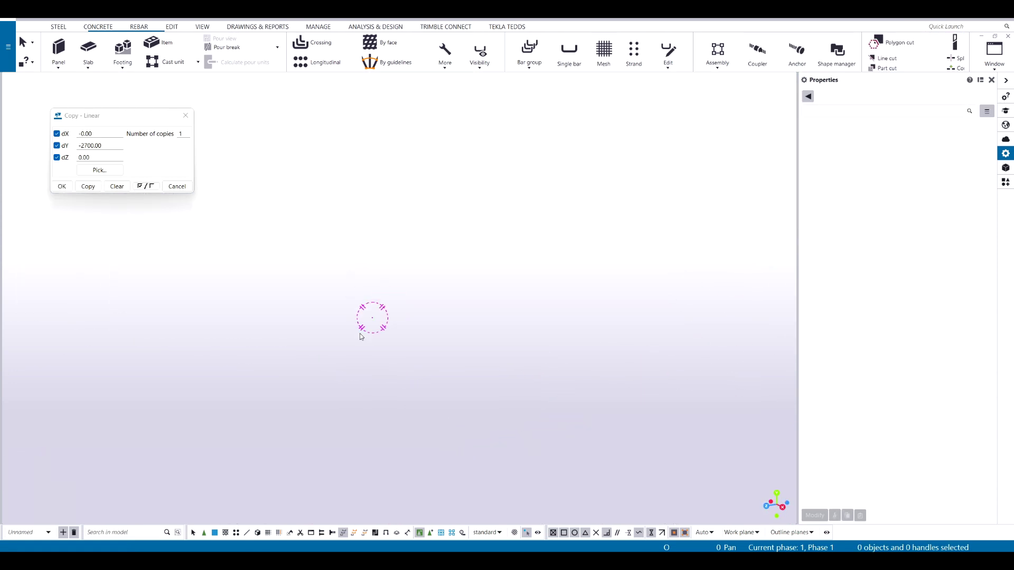
{"action": "scroll", "coordinate": [477, 321], "scroll_direction": "down", "scroll_amount": 3}
{"action": "scroll", "coordinate": [676, 317], "scroll_direction": "up", "scroll_amount": 4}
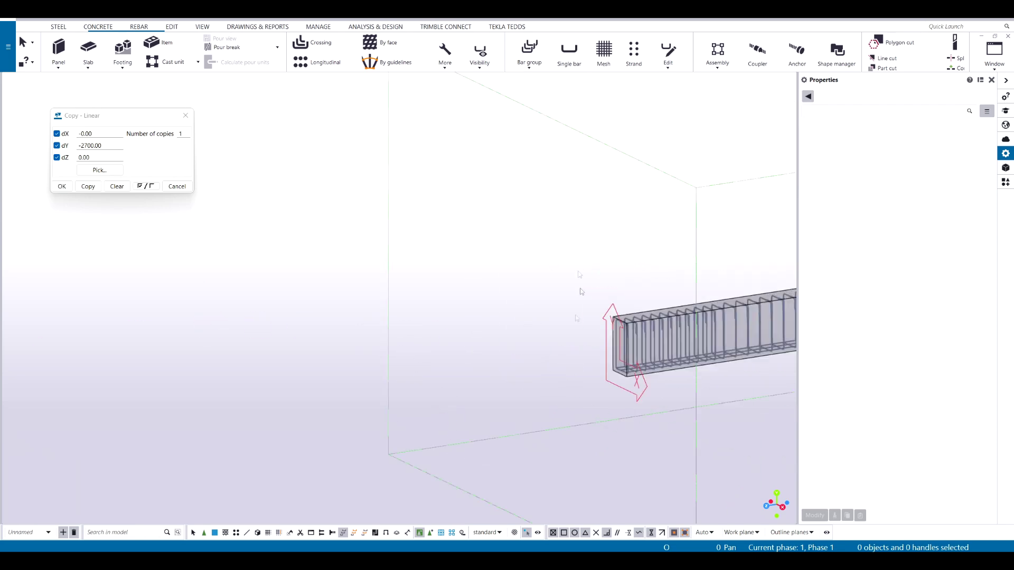
{"action": "middle_click_drag", "start_coordinate": [676, 328], "coordinate": [298, 370]}
{"action": "scroll", "coordinate": [302, 413], "scroll_direction": "up", "scroll_amount": 3}
{"action": "scroll", "coordinate": [302, 413], "scroll_direction": "down", "scroll_amount": 2}
{"action": "scroll", "coordinate": [298, 391], "scroll_direction": "up", "scroll_amount": 6}
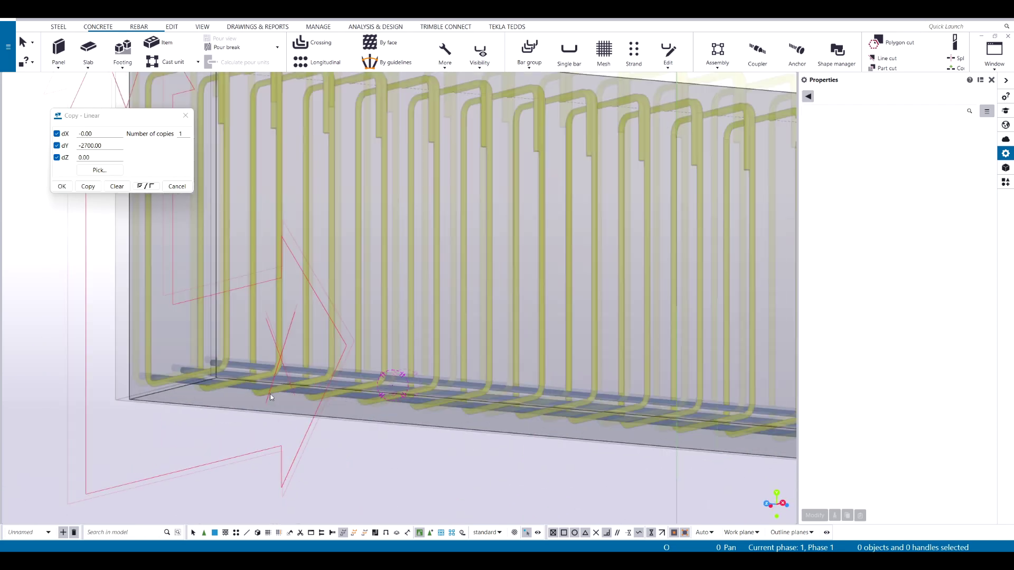
{"action": "left_click", "coordinate": [297, 376]}
{"action": "left_click", "coordinate": [299, 426]}
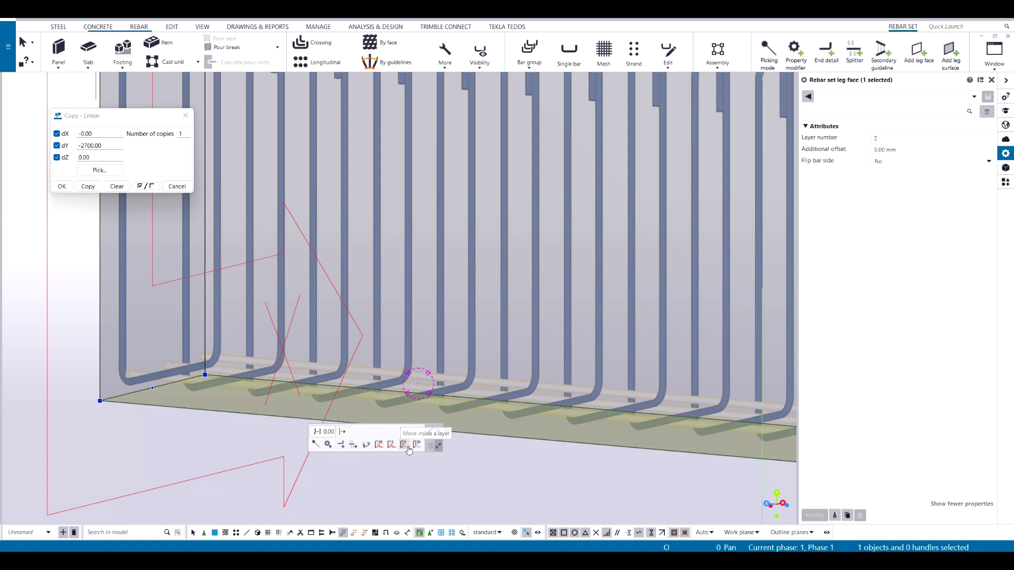
{"action": "left_click", "coordinate": [378, 445]}
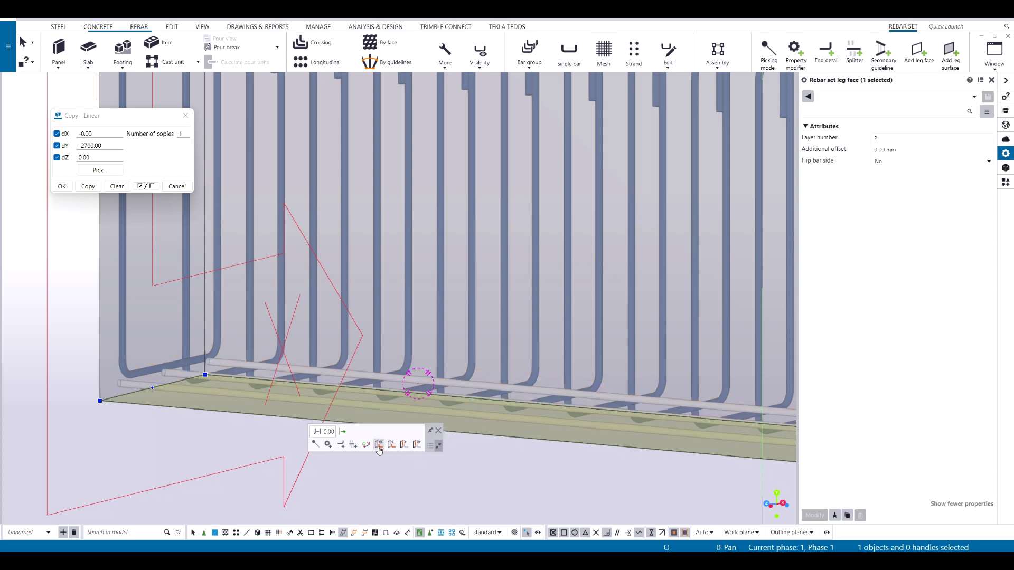
{"action": "scroll", "coordinate": [164, 365], "scroll_direction": "up", "scroll_amount": 3}
{"action": "scroll", "coordinate": [176, 375], "scroll_direction": "up", "scroll_amount": 1}
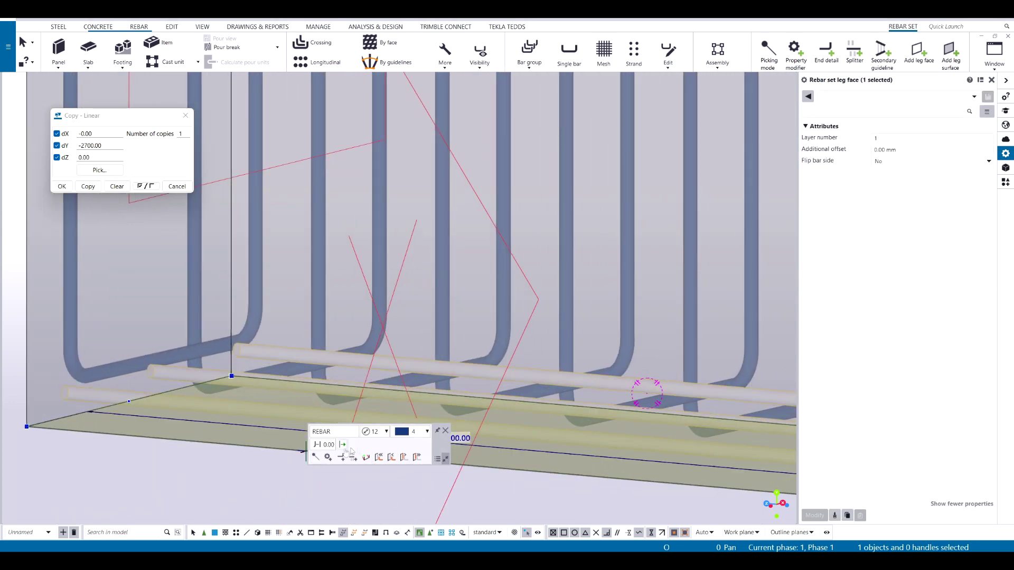
Step: Move the longitudinal bars' bottom leg face back inside the stirrups and clear the selection
{"action": "left_click", "coordinate": [415, 458]}
{"action": "left_click", "coordinate": [378, 457]}
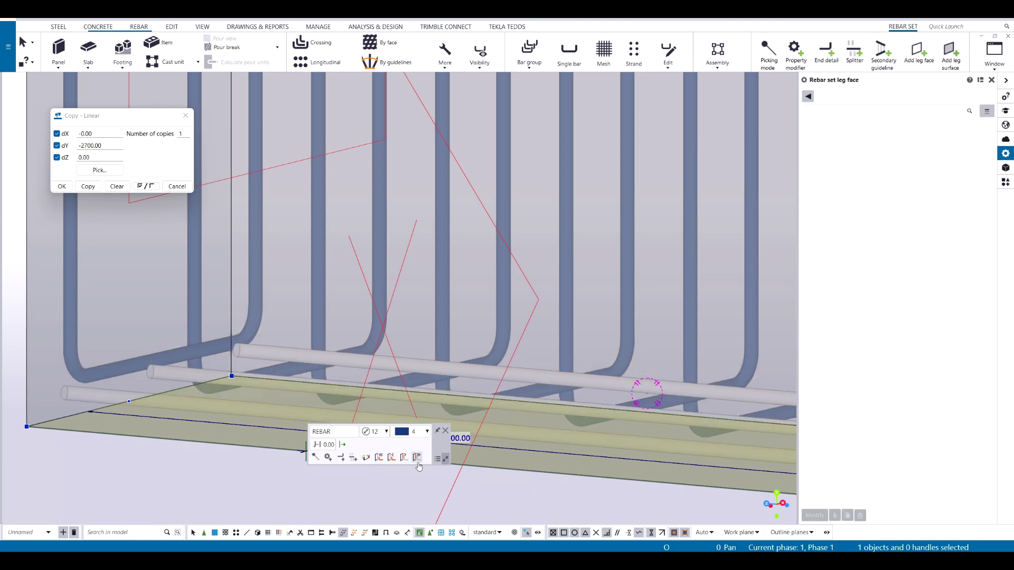
{"action": "left_click", "coordinate": [416, 458]}
{"action": "left_click", "coordinate": [417, 458]}
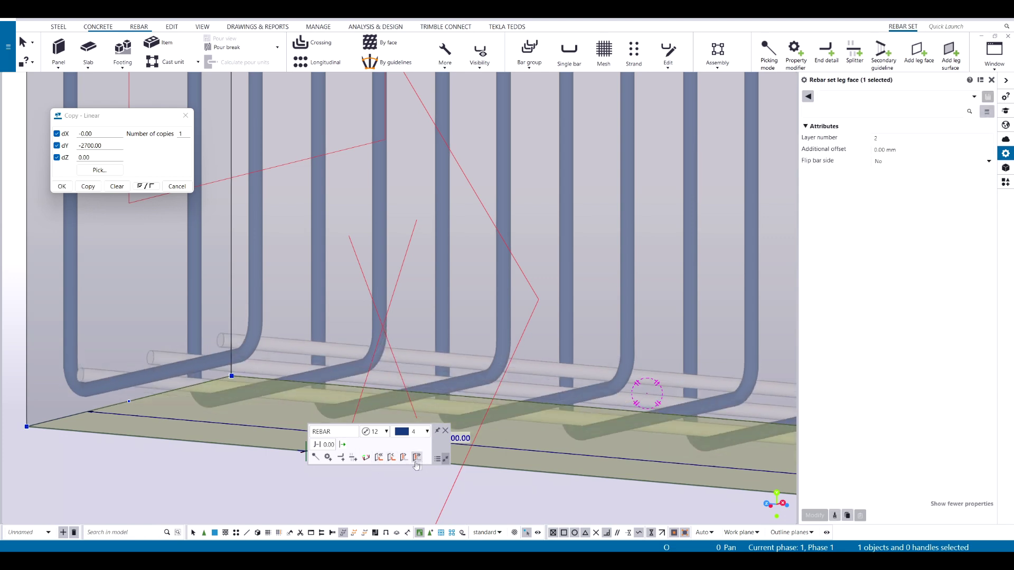
{"action": "left_click", "coordinate": [481, 485]}
Step: Switch to the plane view facing the beam's cross section and check the view's work plane setting
{"action": "scroll", "coordinate": [569, 430], "scroll_direction": "down", "scroll_amount": 4}
{"action": "middle_click_drag", "start_coordinate": [394, 319], "coordinate": [692, 289], "text": "ctrl"}
{"action": "scroll", "coordinate": [471, 377], "scroll_direction": "down", "scroll_amount": 2}
{"action": "key", "text": "ctrl+p"}
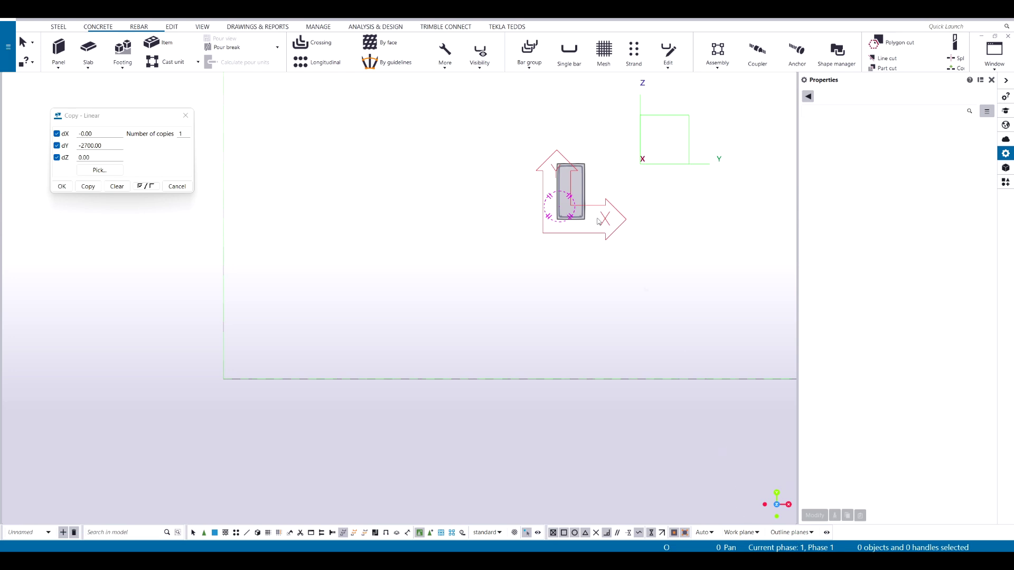
{"action": "scroll", "coordinate": [562, 249], "scroll_direction": "up", "scroll_amount": 8}
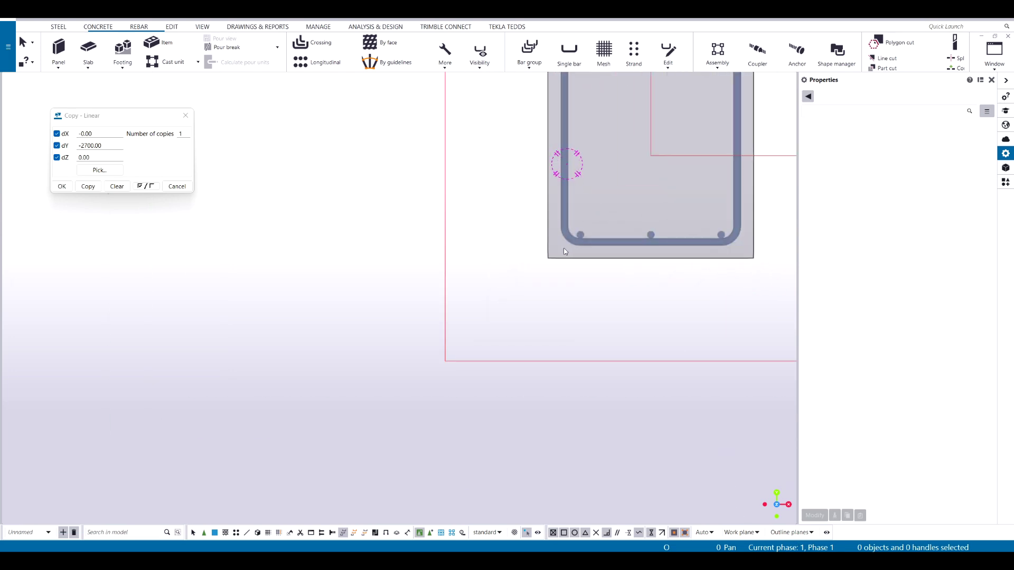
{"action": "scroll", "coordinate": [550, 252], "scroll_direction": "down", "scroll_amount": 4}
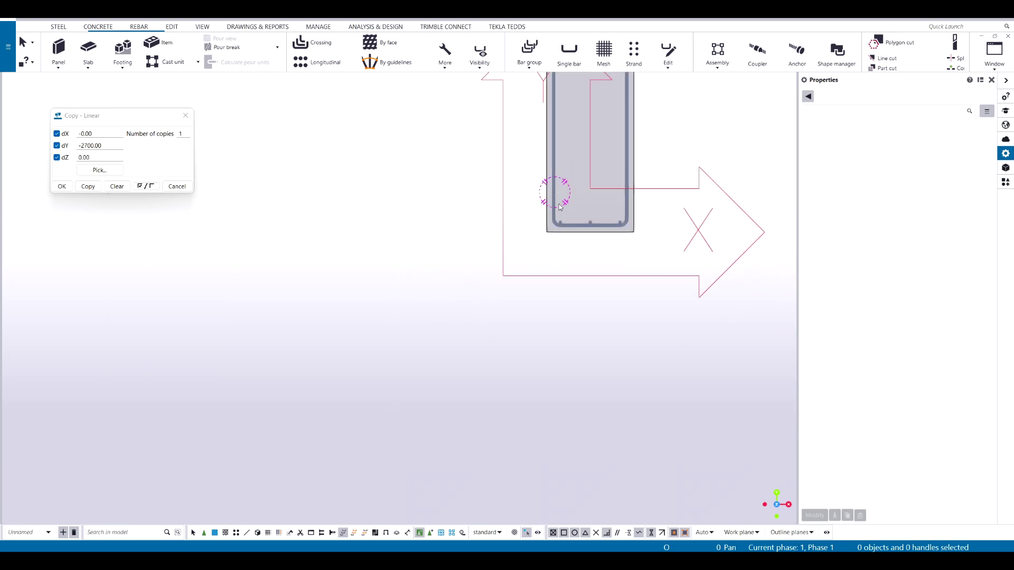
{"action": "middle_click_drag", "start_coordinate": [634, 263], "coordinate": [616, 286]}
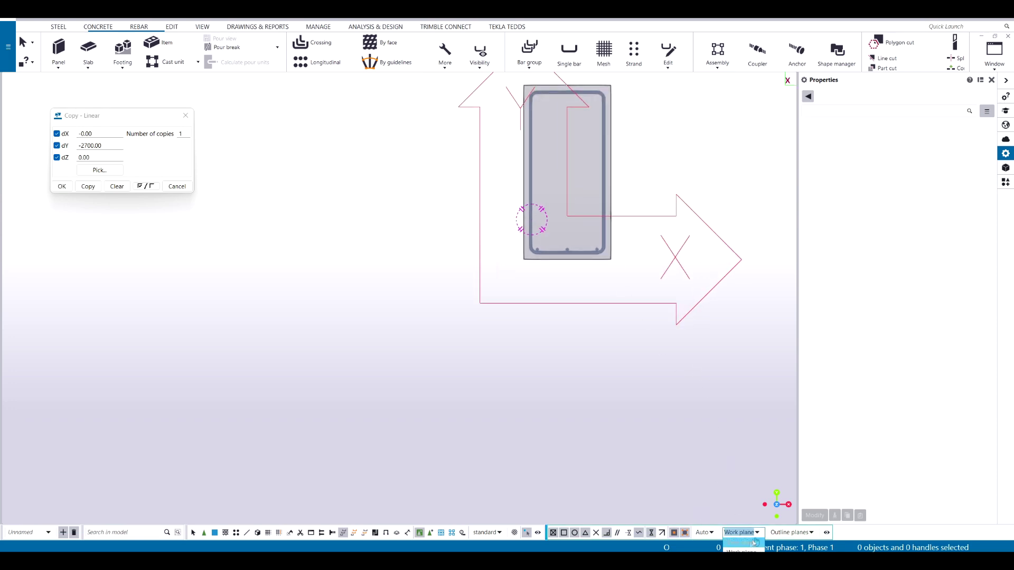
{"action": "left_click", "coordinate": [742, 551]}
Step: Set the bottom longitudinal bars to equal distribution by number of reinforcing bars, with 6 bars
{"action": "scroll", "coordinate": [523, 258], "scroll_direction": "up", "scroll_amount": 3}
{"action": "middle_click_drag", "start_coordinate": [525, 258], "coordinate": [285, 324]}
{"action": "scroll", "coordinate": [296, 323], "scroll_direction": "up", "scroll_amount": 3}
{"action": "left_click", "coordinate": [391, 305]}
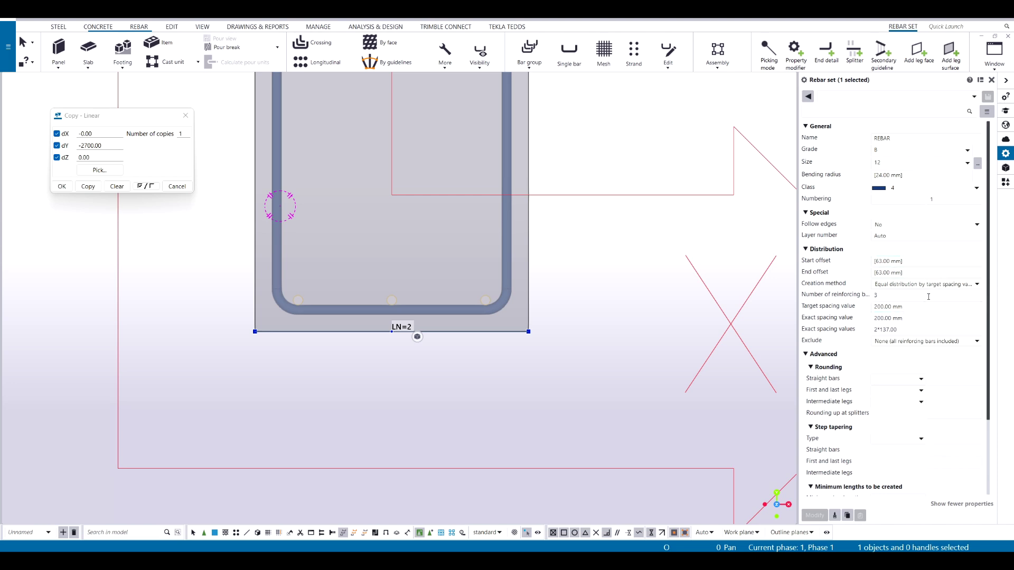
{"action": "left_click", "coordinate": [939, 287]}
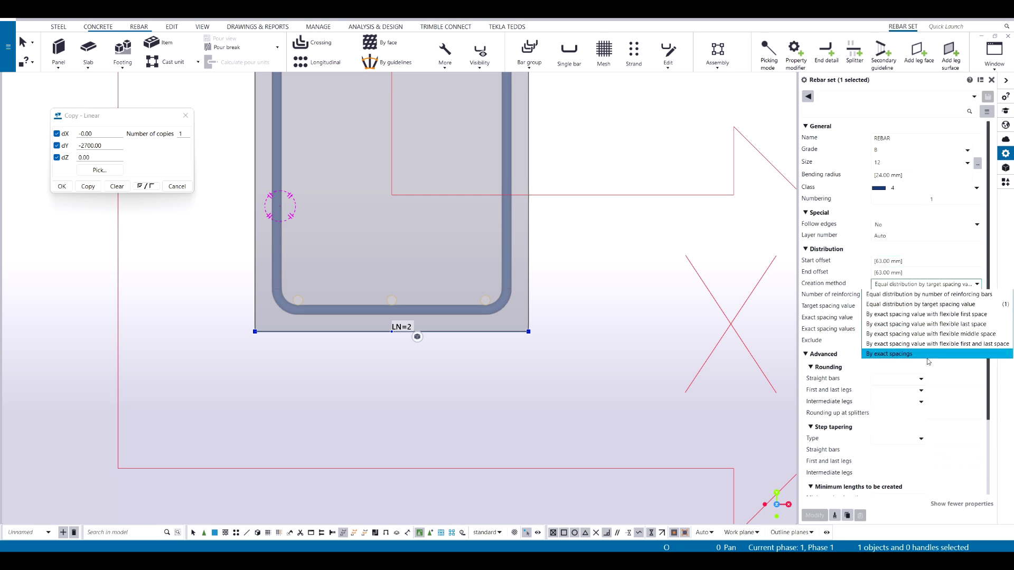
{"action": "left_click", "coordinate": [944, 295]}
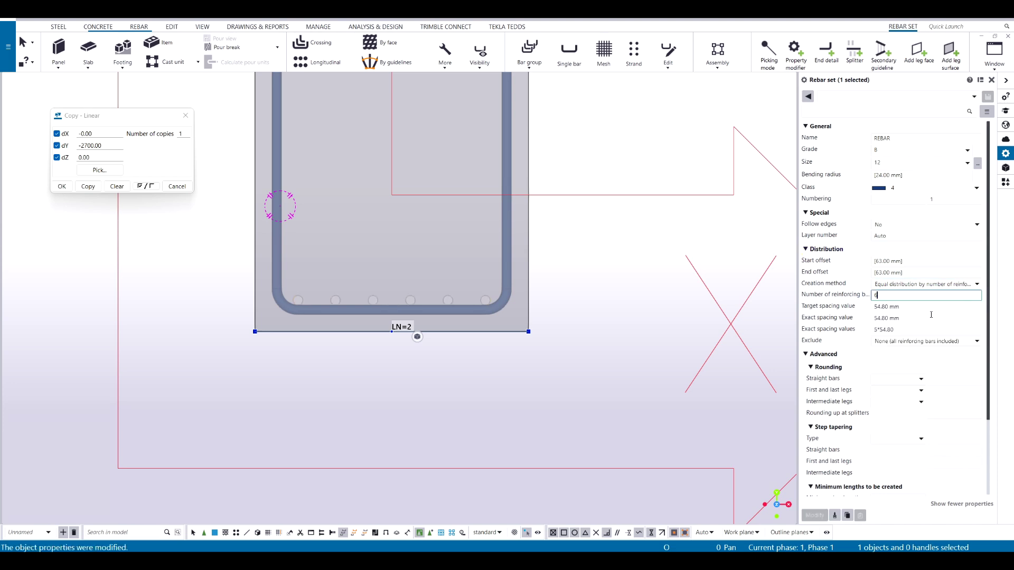
{"action": "left_click", "coordinate": [607, 390]}
{"action": "scroll", "coordinate": [231, 232], "scroll_direction": "up", "scroll_amount": 2}
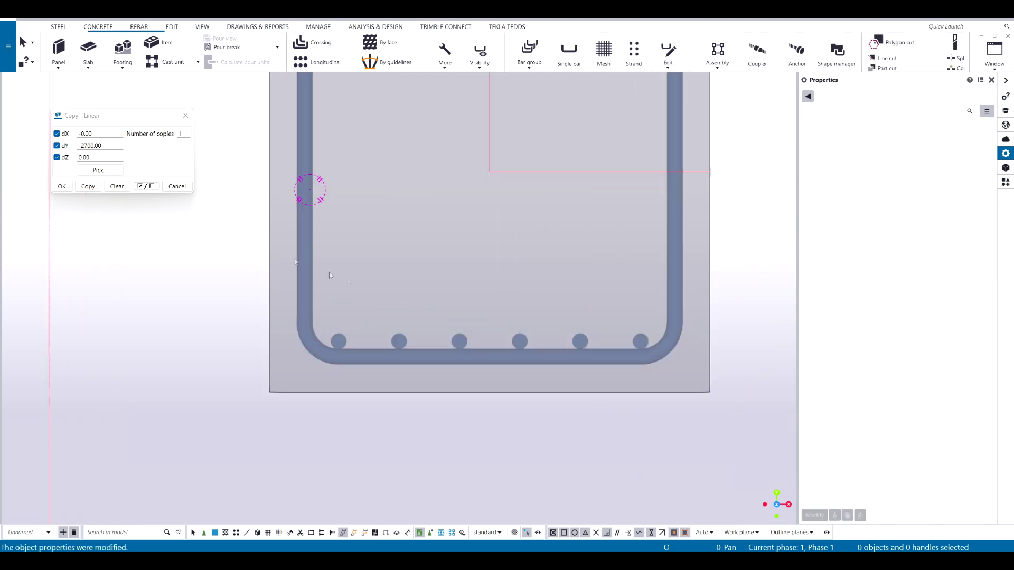
Step: Return to the 3D view, examine the bottom longitudinal bars inside the stirrups, and select their rebar set
{"action": "left_click", "coordinate": [405, 338]}
{"action": "left_click", "coordinate": [534, 440]}
{"action": "scroll", "coordinate": [504, 380], "scroll_direction": "down", "scroll_amount": 3}
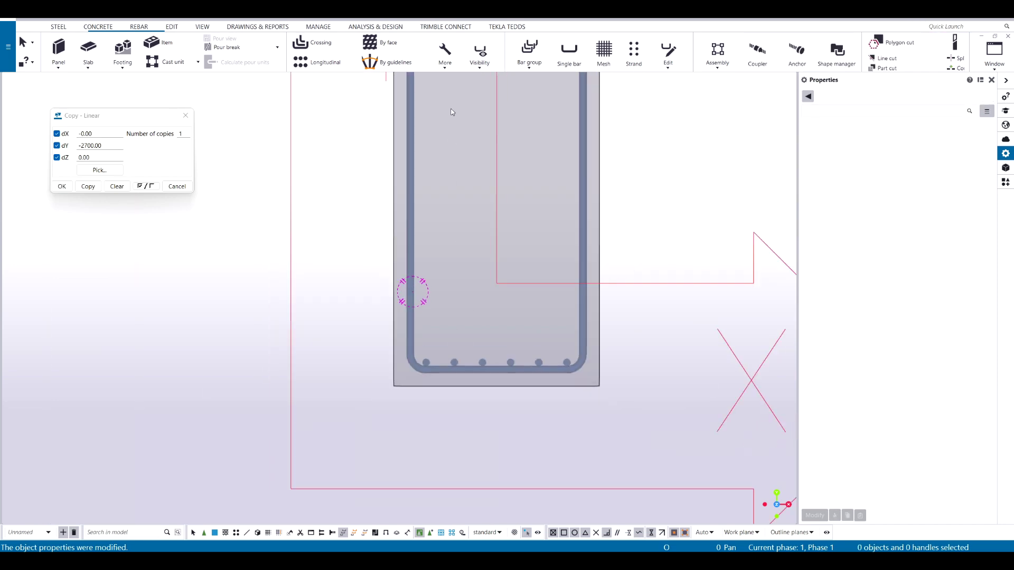
{"action": "scroll", "coordinate": [498, 128], "scroll_direction": "down", "scroll_amount": 2}
{"action": "scroll", "coordinate": [559, 264], "scroll_direction": "up", "scroll_amount": 4}
{"action": "middle_click_drag", "start_coordinate": [516, 310], "coordinate": [464, 334], "text": "ctrl"}
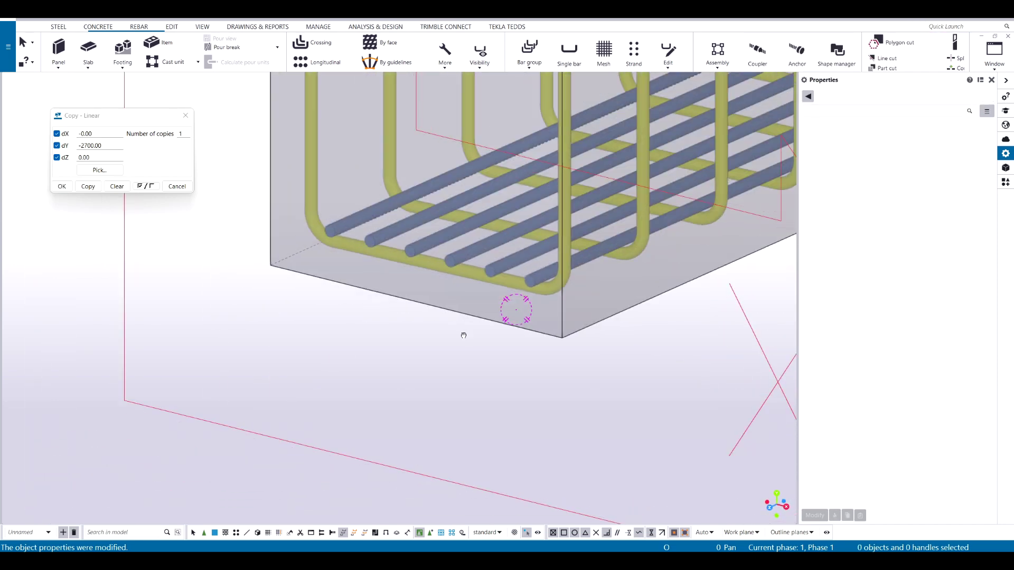
{"action": "scroll", "coordinate": [459, 293], "scroll_direction": "down", "scroll_amount": 3}
{"action": "middle_click_drag", "start_coordinate": [458, 294], "coordinate": [376, 406]}
{"action": "scroll", "coordinate": [368, 393], "scroll_direction": "up", "scroll_amount": 5}
{"action": "scroll", "coordinate": [400, 402], "scroll_direction": "down", "scroll_amount": 4}
{"action": "scroll", "coordinate": [382, 430], "scroll_direction": "up", "scroll_amount": 3}
{"action": "scroll", "coordinate": [355, 479], "scroll_direction": "up", "scroll_amount": 3}
{"action": "middle_click_drag", "start_coordinate": [357, 477], "coordinate": [342, 460]}
{"action": "left_click", "coordinate": [498, 385]}
{"action": "scroll", "coordinate": [437, 390], "scroll_direction": "down", "scroll_amount": 3}
{"action": "scroll", "coordinate": [473, 365], "scroll_direction": "up", "scroll_amount": 2}
{"action": "scroll", "coordinate": [430, 397], "scroll_direction": "down", "scroll_amount": 3}
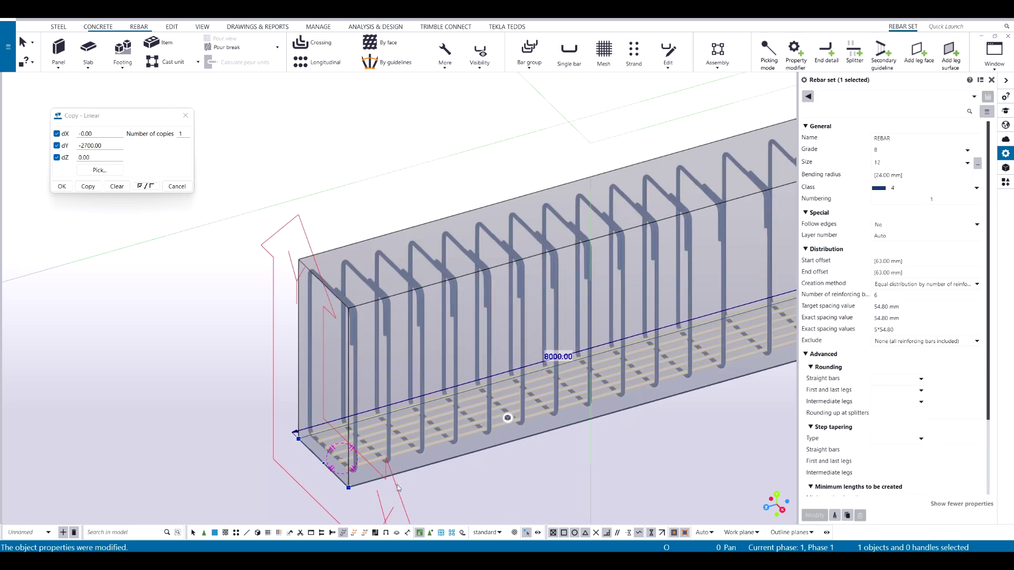
Step: Create a longitudinal rebar set of 6 bars along the beam's top face and end the command
{"action": "middle_click_drag", "start_coordinate": [429, 184], "coordinate": [400, 228]}
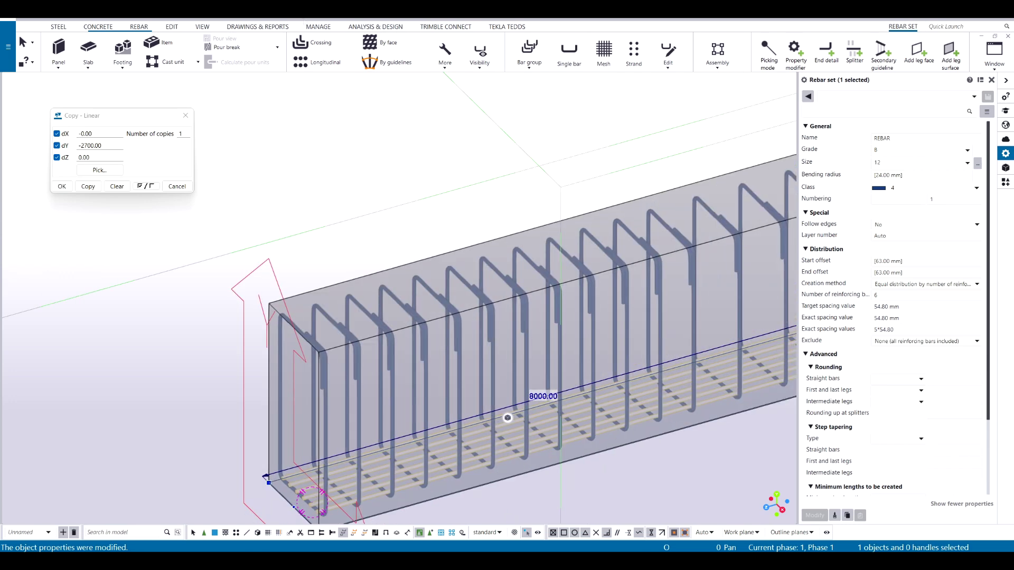
{"action": "left_click", "coordinate": [318, 62]}
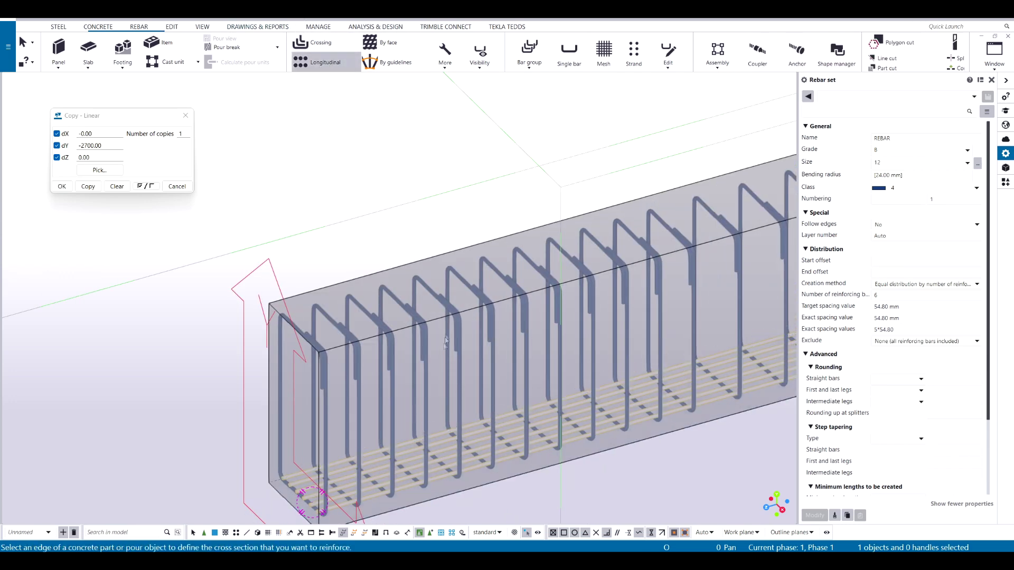
{"action": "scroll", "coordinate": [420, 314], "scroll_direction": "up", "scroll_amount": 2}
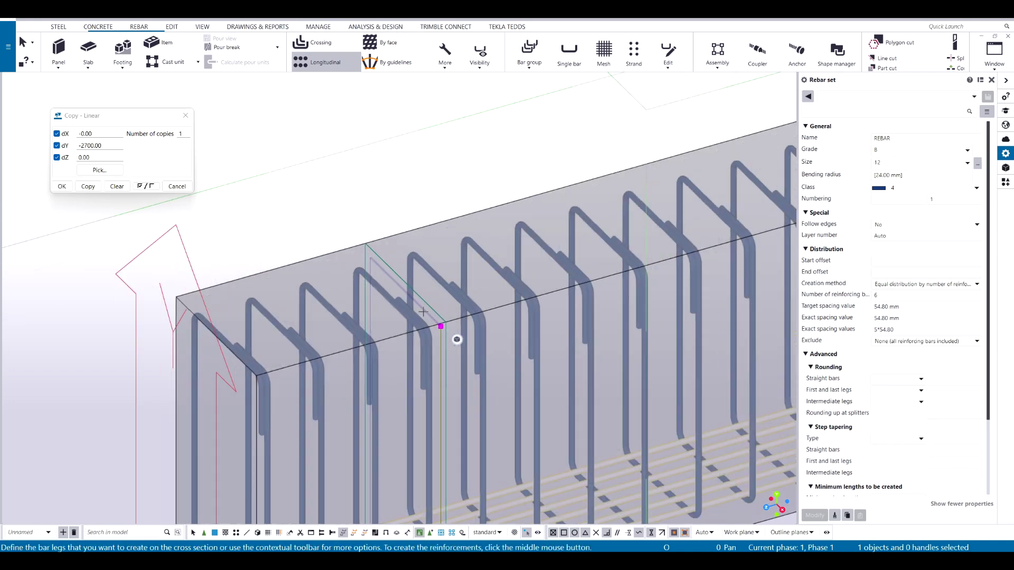
{"action": "left_click", "coordinate": [408, 308]}
{"action": "middle_click", "coordinate": [311, 206]}
{"action": "scroll", "coordinate": [339, 291], "scroll_direction": "down", "scroll_amount": 2}
{"action": "mouse_move", "coordinate": [344, 286]}
{"action": "middle_mouse_down"}
{"action": "mouse_move", "coordinate": [360, 274]}
{"action": "mouse_move", "coordinate": [387, 180]}
{"action": "mouse_move", "coordinate": [404, 271]}
{"action": "mouse_move", "coordinate": [378, 363]}
{"action": "mouse_move", "coordinate": [517, 250]}
{"action": "middle_mouse_up"}
{"action": "key", "text": "Escape"}
{"action": "middle_click_drag", "start_coordinate": [274, 434], "coordinate": [498, 307]}
{"action": "scroll", "coordinate": [504, 315], "scroll_direction": "up", "scroll_amount": 10}
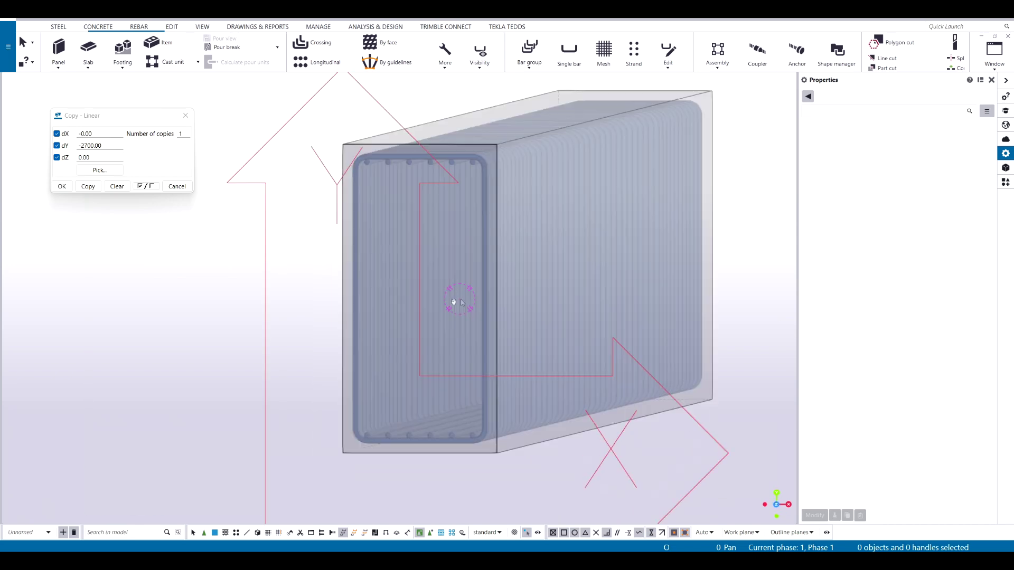
Step: Create longitudinal rebar sets by face on both vertical side faces of the 8000 long beam
{"action": "left_click", "coordinate": [379, 44]}
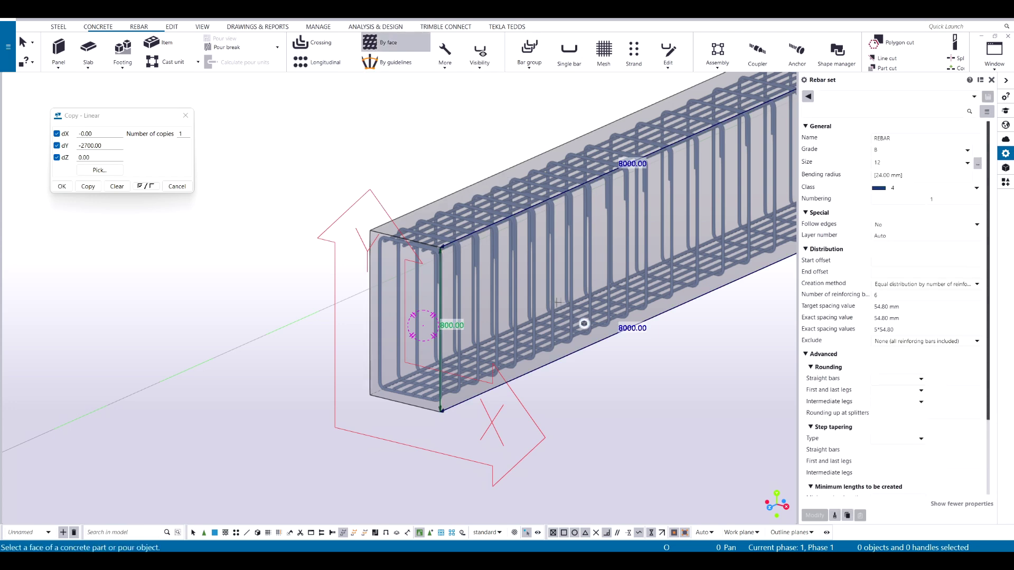
{"action": "scroll", "coordinate": [544, 315], "scroll_direction": "down", "scroll_amount": 3}
{"action": "left_click", "coordinate": [542, 300]}
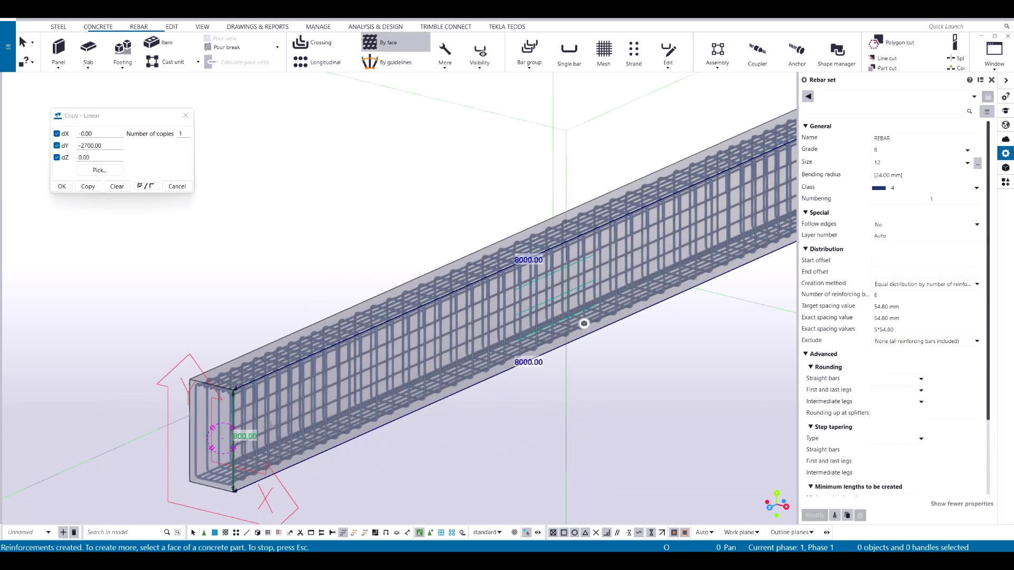
{"action": "scroll", "coordinate": [242, 407], "scroll_direction": "up", "scroll_amount": 6}
{"action": "scroll", "coordinate": [317, 364], "scroll_direction": "down", "scroll_amount": 3}
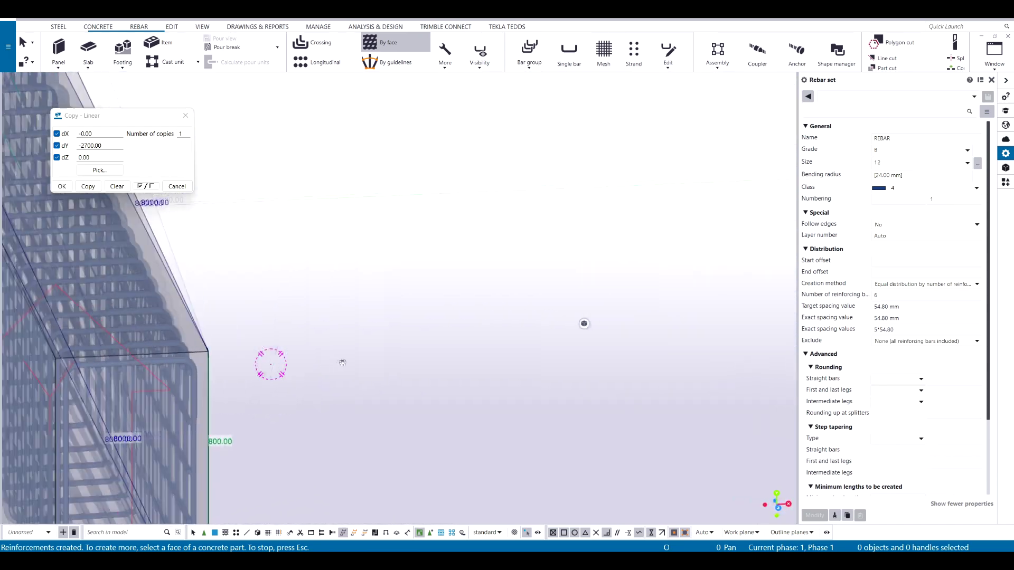
{"action": "scroll", "coordinate": [619, 268], "scroll_direction": "up", "scroll_amount": 4}
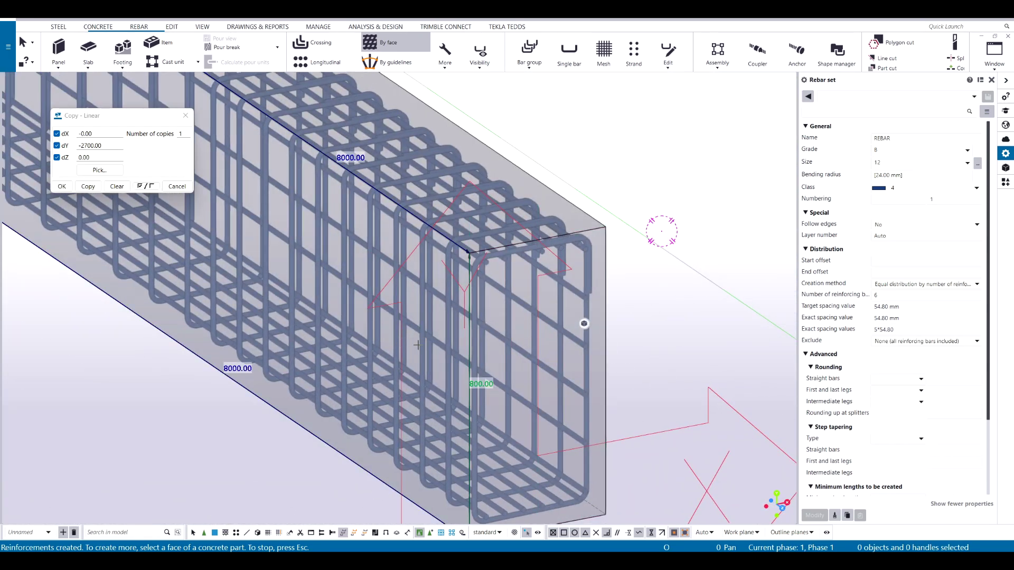
{"action": "scroll", "coordinate": [418, 345], "scroll_direction": "down", "scroll_amount": 6}
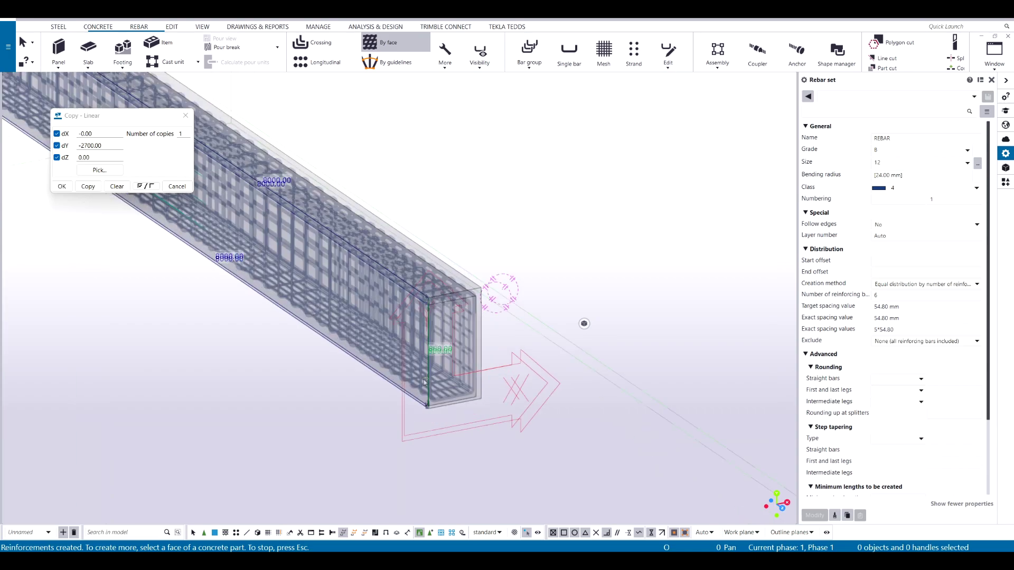
{"action": "key", "text": "Escape"}
Step: Select both side-face rebar sets together and set their number of reinforcing bars to 3
{"action": "scroll", "coordinate": [607, 255], "scroll_direction": "up", "scroll_amount": 5}
{"action": "middle_click_drag", "start_coordinate": [337, 320], "coordinate": [372, 315], "text": "ctrl"}
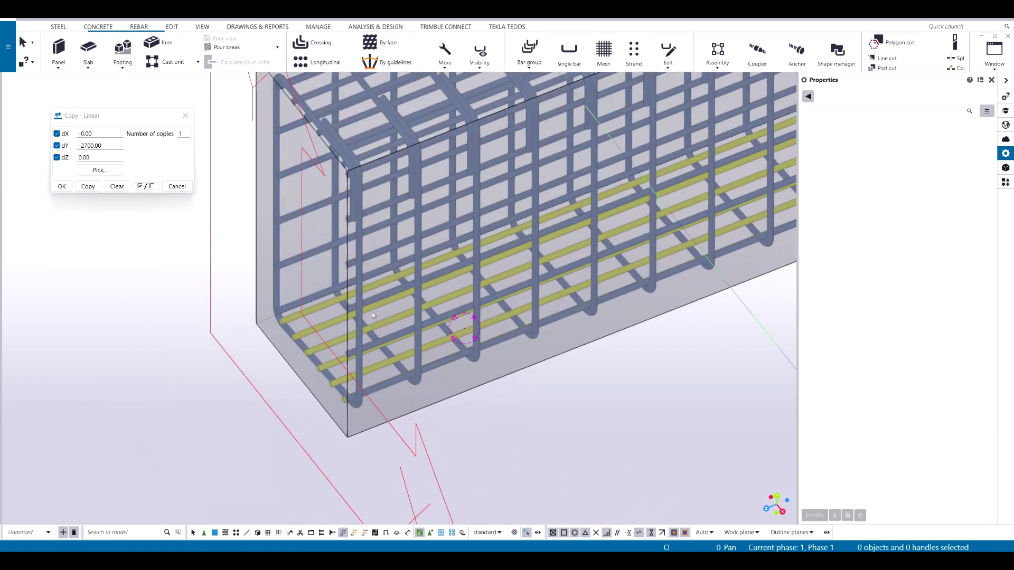
{"action": "left_click", "coordinate": [395, 295]}
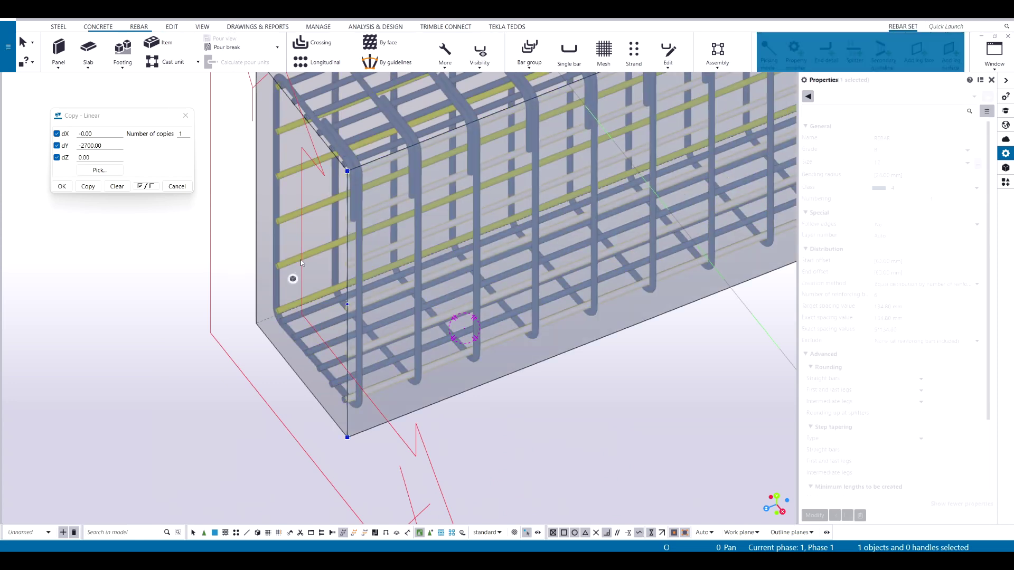
{"action": "left_click", "coordinate": [301, 262], "text": "ctrl"}
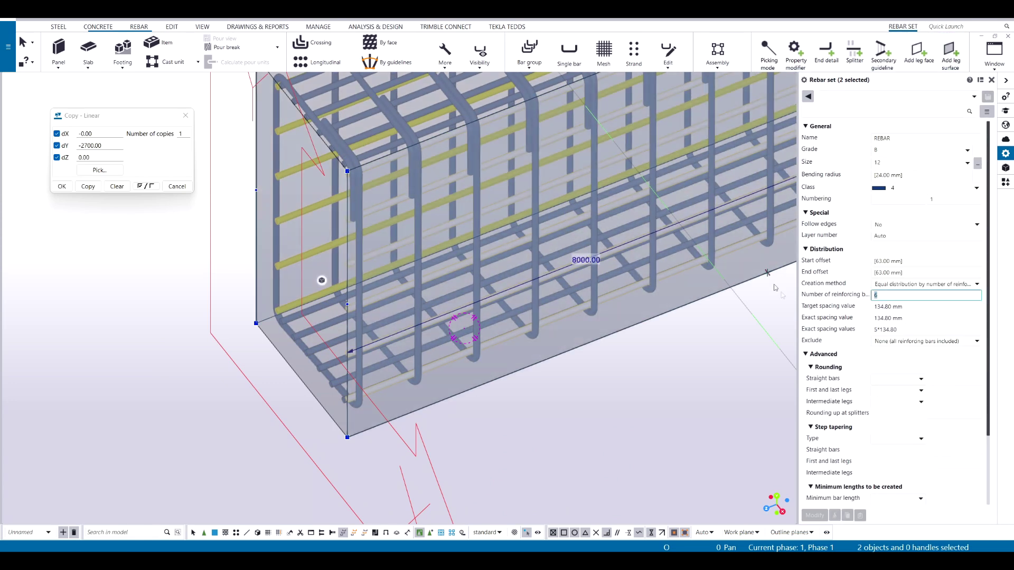
{"action": "type", "text": "3"}
{"action": "key", "text": "Return"}
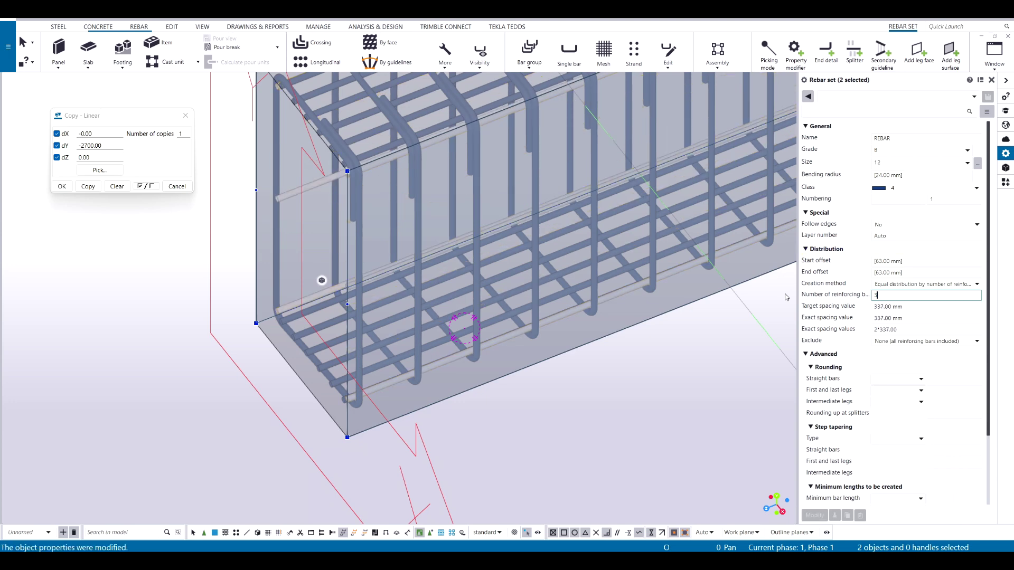
Step: Set both side-face rebar sets to 2 reinforcing bars with start and end offsets of 300 mm, and clear the selection
{"action": "scroll", "coordinate": [317, 259], "scroll_direction": "down", "scroll_amount": 4}
{"action": "middle_click_drag", "start_coordinate": [422, 244], "coordinate": [443, 213], "text": "ctrl"}
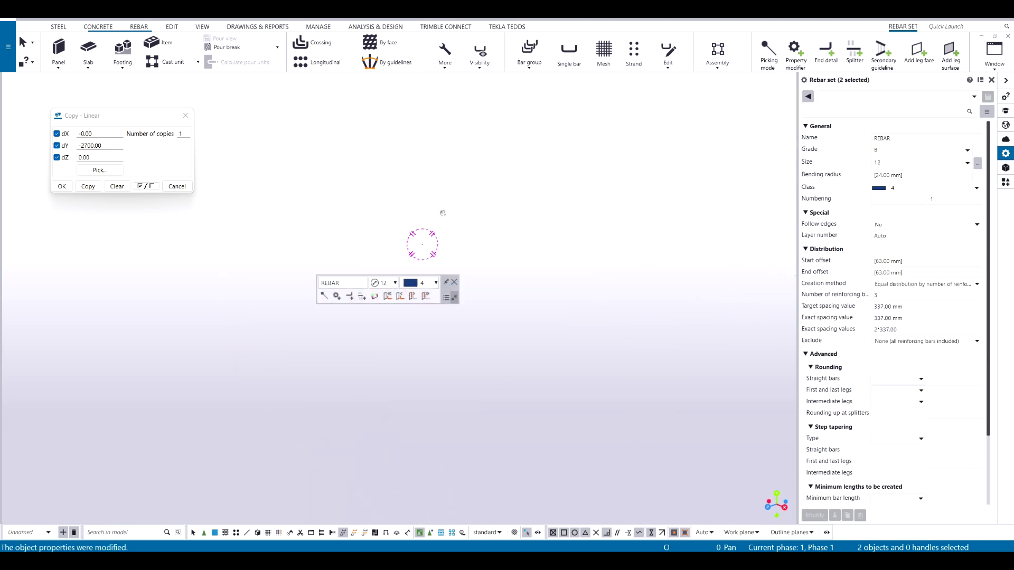
{"action": "scroll", "coordinate": [434, 357], "scroll_direction": "up", "scroll_amount": 6}
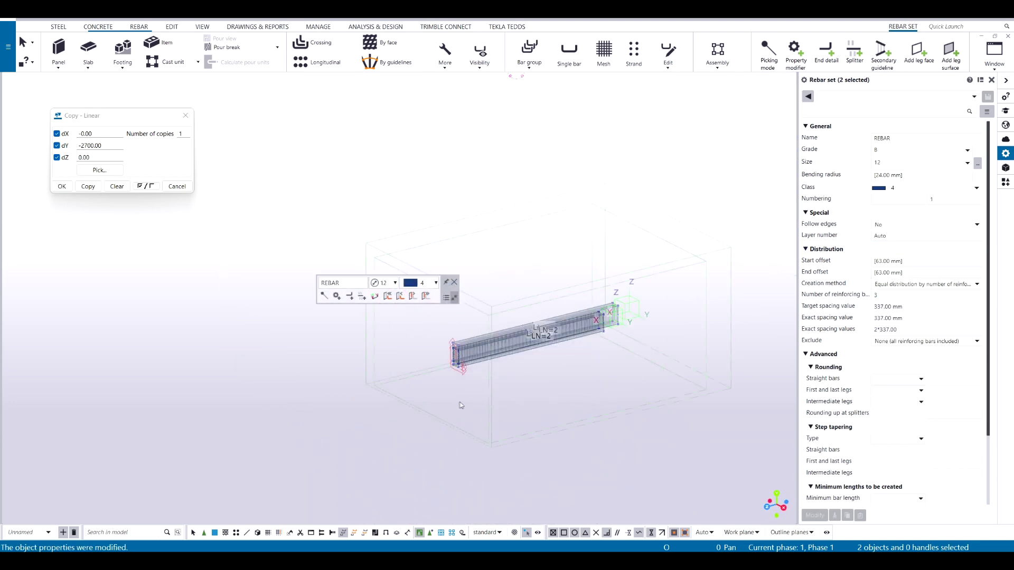
{"action": "scroll", "coordinate": [434, 357], "scroll_direction": "down", "scroll_amount": 2}
{"action": "middle_click_drag", "start_coordinate": [456, 372], "coordinate": [623, 391], "text": "ctrl"}
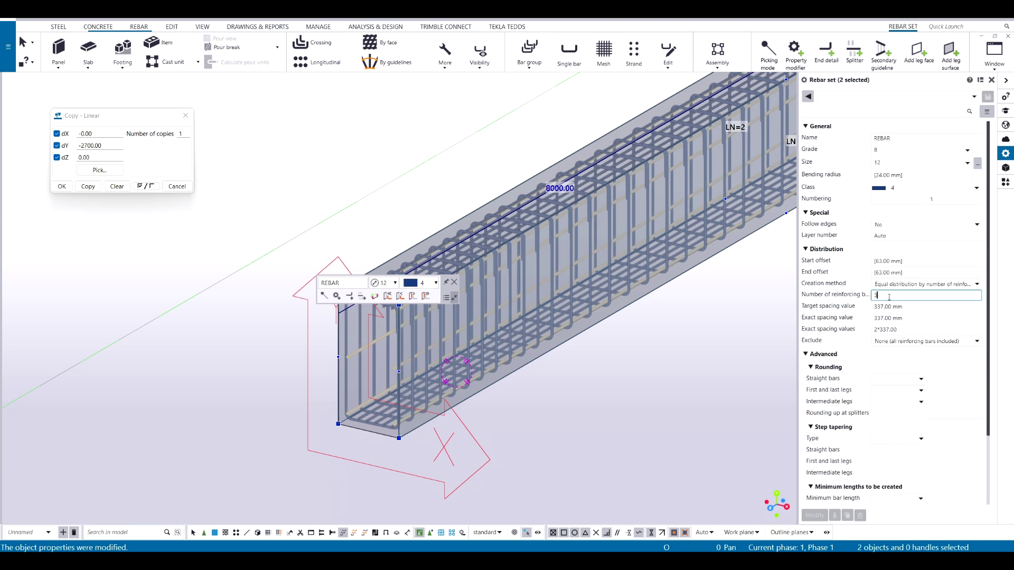
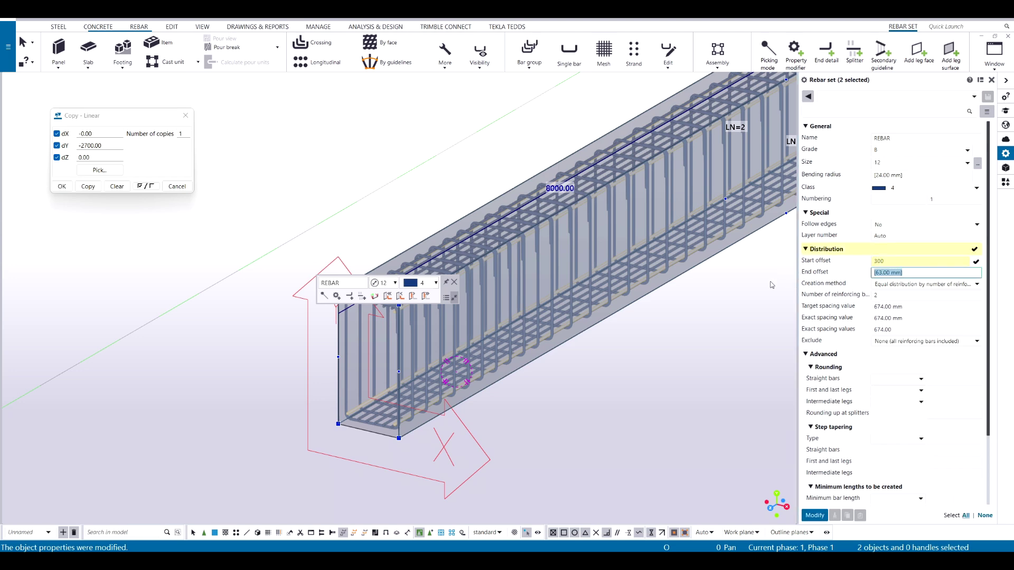
{"action": "key", "text": "Return"}
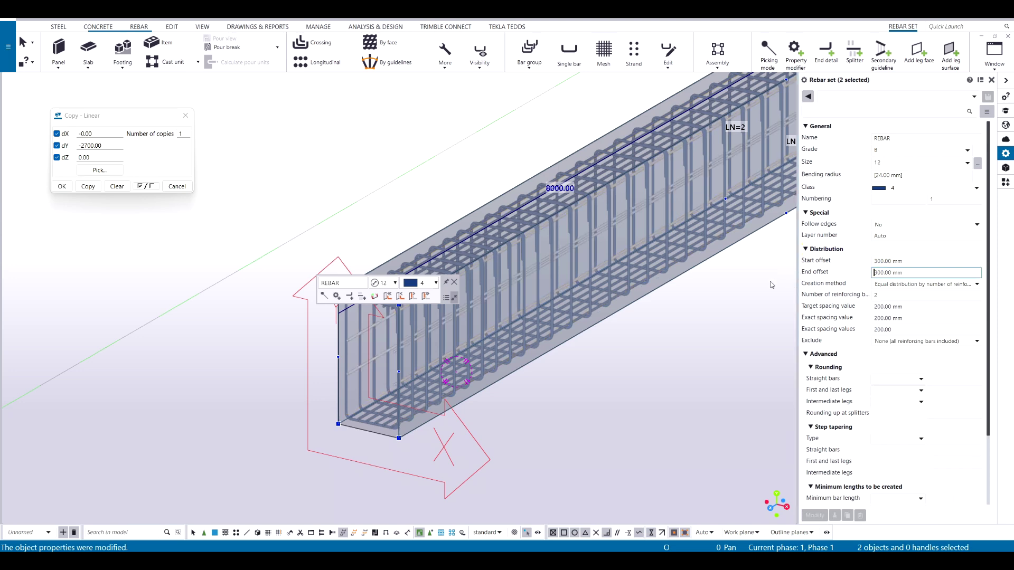
{"action": "left_click", "coordinate": [736, 396]}
Step: Select the longitudinal rebar set along the beam's bottom face and set its bar size to 25
{"action": "scroll", "coordinate": [251, 355], "scroll_direction": "up", "scroll_amount": 4}
{"action": "middle_click_drag", "start_coordinate": [251, 353], "coordinate": [462, 337], "text": "ctrl"}
{"action": "scroll", "coordinate": [513, 448], "scroll_direction": "up", "scroll_amount": 2}
{"action": "middle_click_drag", "start_coordinate": [513, 447], "coordinate": [537, 386]}
{"action": "scroll", "coordinate": [537, 386], "scroll_direction": "up", "scroll_amount": 1}
{"action": "scroll", "coordinate": [423, 416], "scroll_direction": "down", "scroll_amount": 2}
{"action": "left_click", "coordinate": [461, 410]}
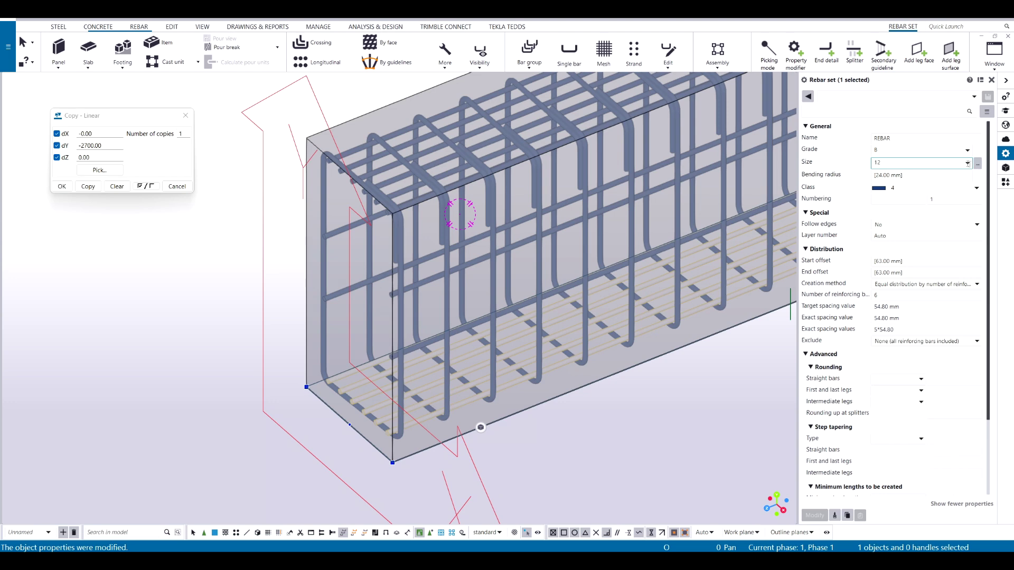
{"action": "left_click", "coordinate": [916, 273]}
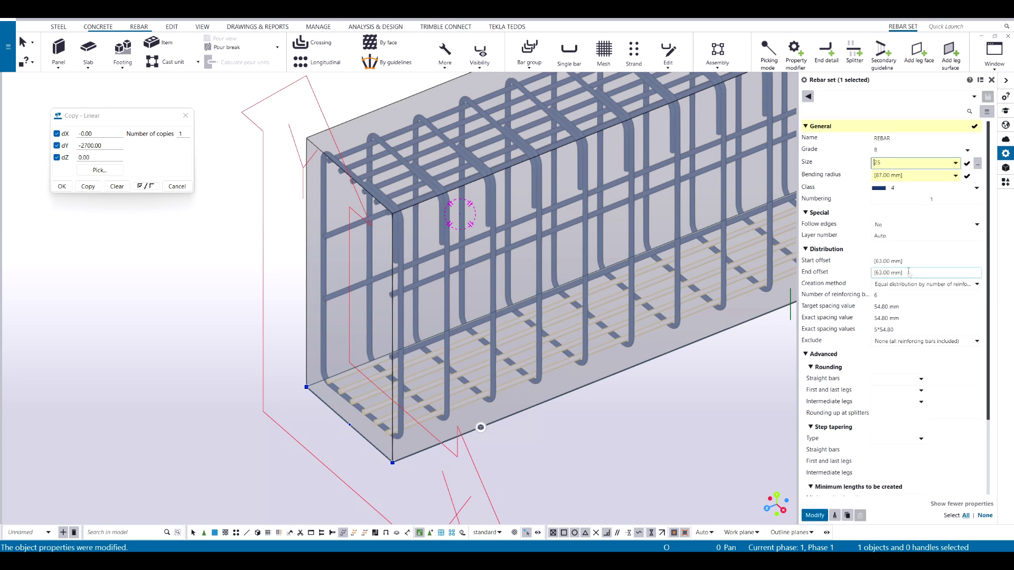
{"action": "left_click", "coordinate": [812, 517]}
{"action": "key", "text": "Escape"}
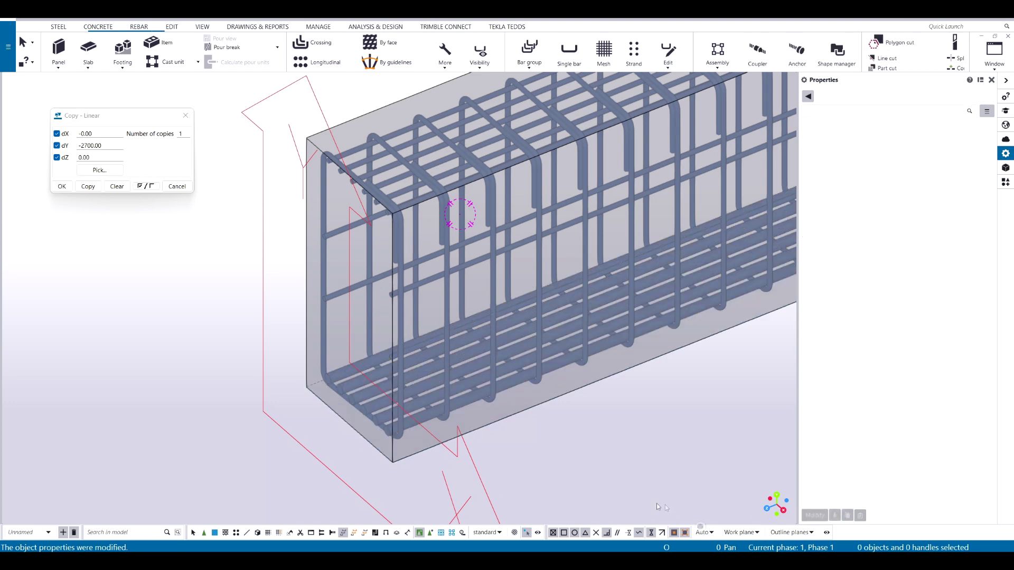
Step: Select the longitudinal rebar set along the beam's top face and set its bar size to 20
{"action": "scroll", "coordinate": [362, 379], "scroll_direction": "up", "scroll_amount": 6}
{"action": "middle_click_drag", "start_coordinate": [420, 301], "coordinate": [421, 333], "text": "ctrl"}
{"action": "scroll", "coordinate": [427, 346], "scroll_direction": "down", "scroll_amount": 5}
{"action": "middle_click_drag", "start_coordinate": [488, 143], "coordinate": [410, 302]}
{"action": "scroll", "coordinate": [410, 301], "scroll_direction": "up", "scroll_amount": 3}
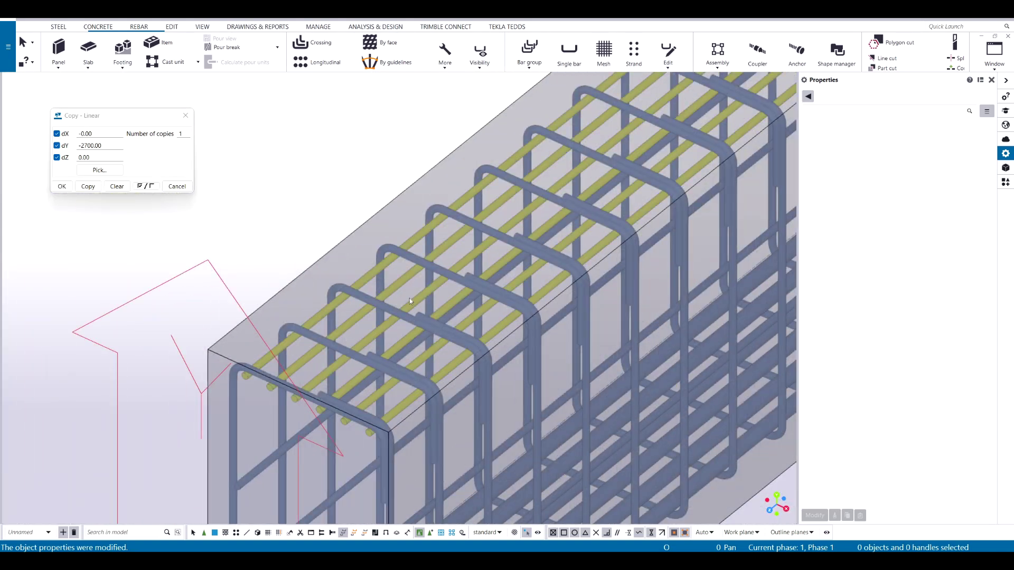
{"action": "left_click", "coordinate": [408, 298]}
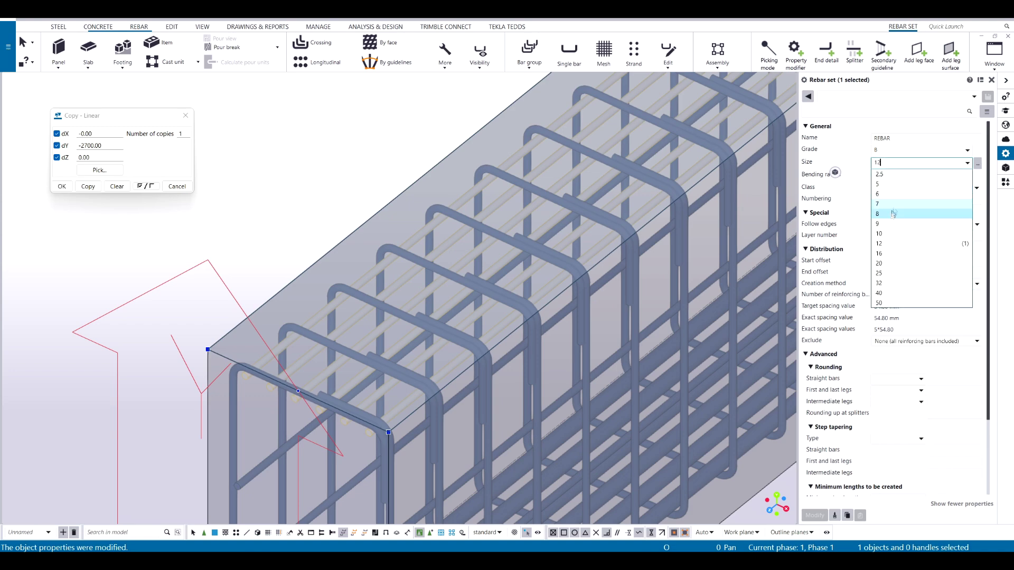
{"action": "left_click", "coordinate": [890, 262]}
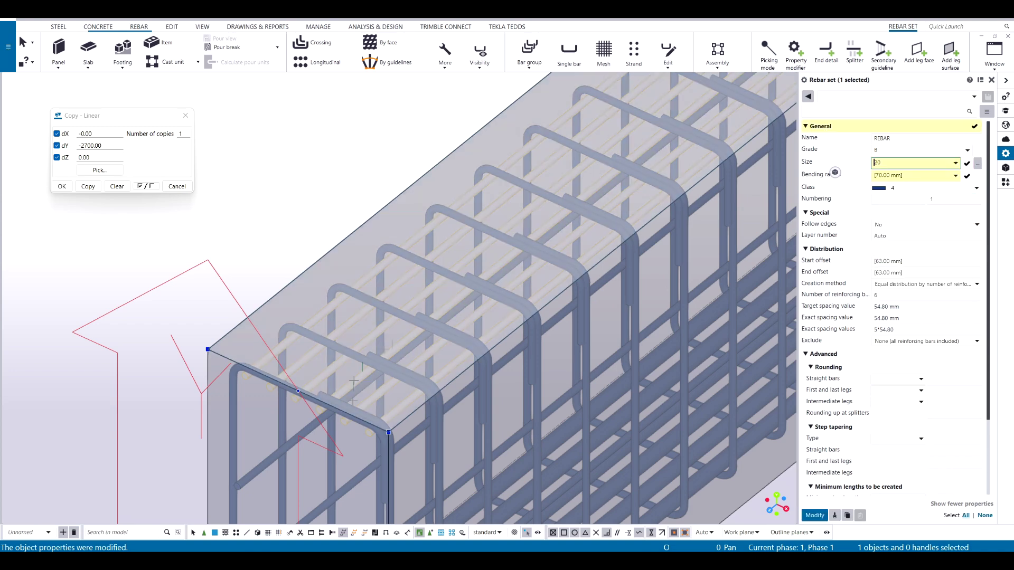
{"action": "scroll", "coordinate": [528, 400], "scroll_direction": "down", "scroll_amount": 10}
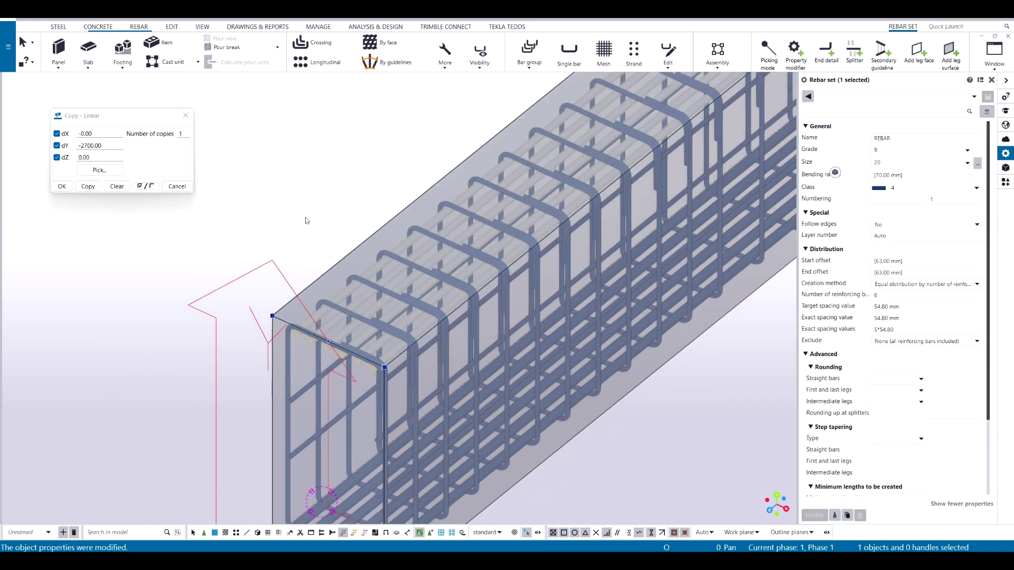
{"action": "key", "text": "Escape"}
Step: Examine the stirrups and the top, side and bottom longitudinal bars along the beam's full length
{"action": "middle_click_drag", "start_coordinate": [421, 346], "coordinate": [430, 370], "text": "ctrl"}
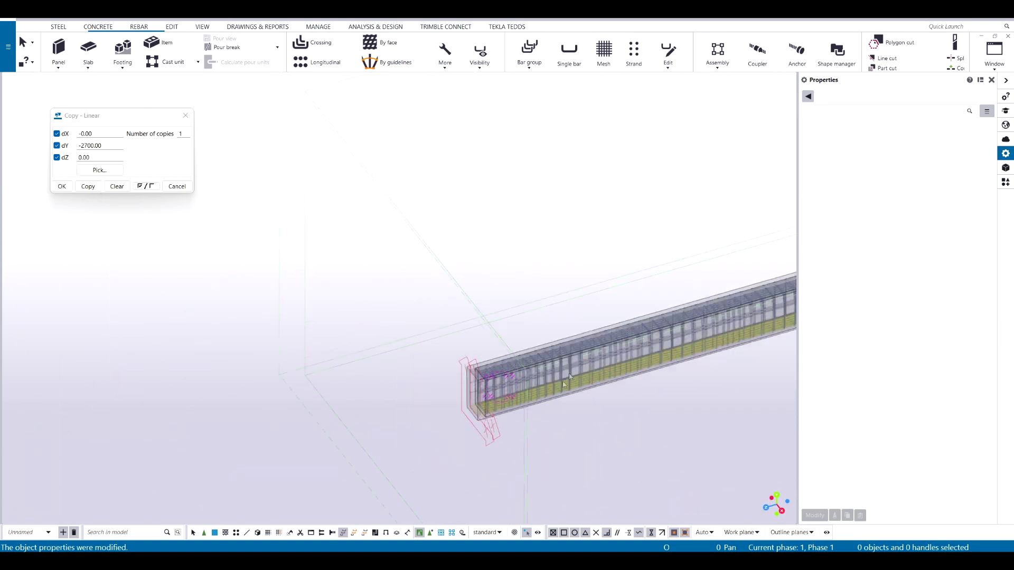
{"action": "scroll", "coordinate": [510, 338], "scroll_direction": "down", "scroll_amount": 4}
{"action": "middle_click_drag", "start_coordinate": [634, 248], "coordinate": [412, 332]}
{"action": "scroll", "coordinate": [548, 306], "scroll_direction": "up", "scroll_amount": 5}
{"action": "middle_click_drag", "start_coordinate": [548, 306], "coordinate": [544, 399]}
{"action": "middle_click_drag", "start_coordinate": [296, 449], "coordinate": [605, 307]}
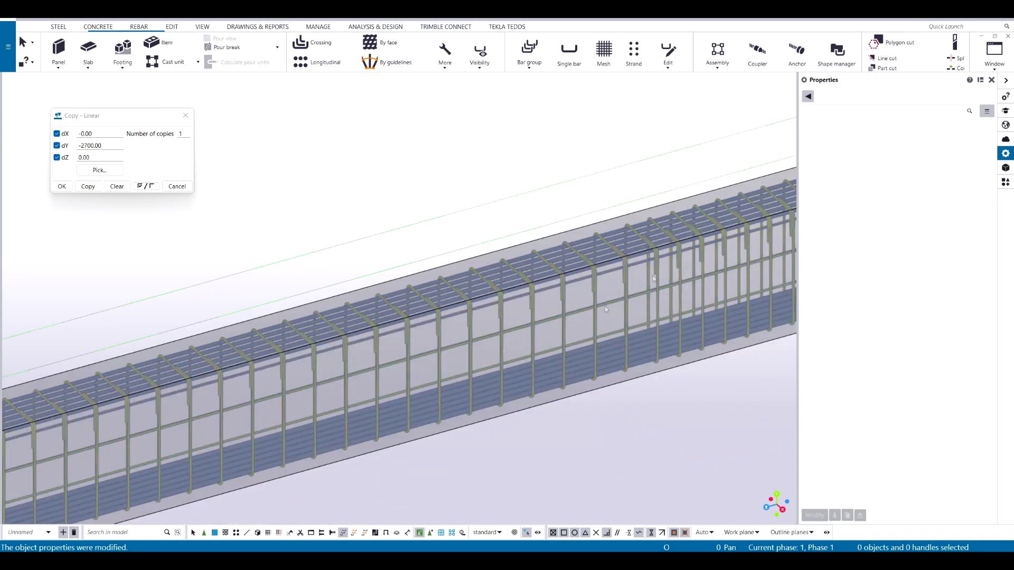
{"action": "middle_click_drag", "start_coordinate": [285, 401], "coordinate": [572, 329]}
{"action": "scroll", "coordinate": [331, 351], "scroll_direction": "up", "scroll_amount": 5}
{"action": "middle_click_drag", "start_coordinate": [339, 330], "coordinate": [432, 343]}
{"action": "scroll", "coordinate": [359, 316], "scroll_direction": "down", "scroll_amount": 3}
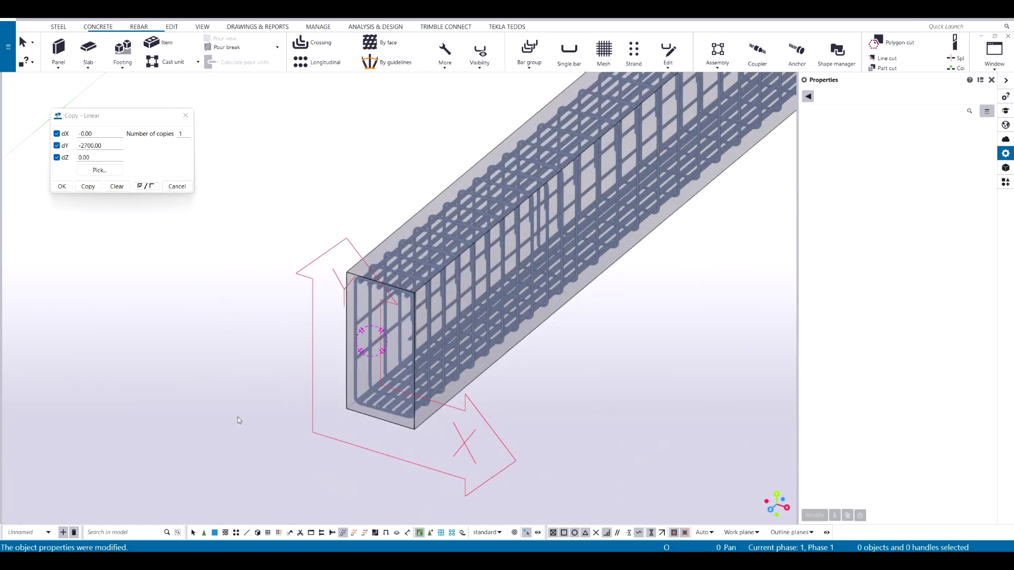
Step: Examine how the bottom bars rest on the stirrups at the beam's end, checking their rebar set's properties
{"action": "scroll", "coordinate": [290, 396], "scroll_direction": "down", "scroll_amount": 1}
{"action": "scroll", "coordinate": [359, 350], "scroll_direction": "up", "scroll_amount": 3}
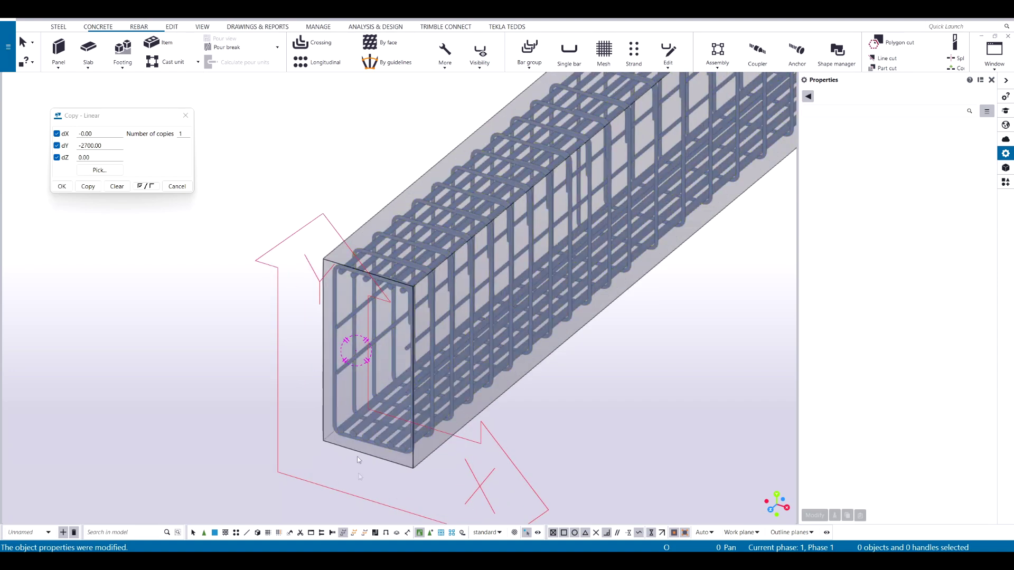
{"action": "scroll", "coordinate": [383, 422], "scroll_direction": "up", "scroll_amount": 5}
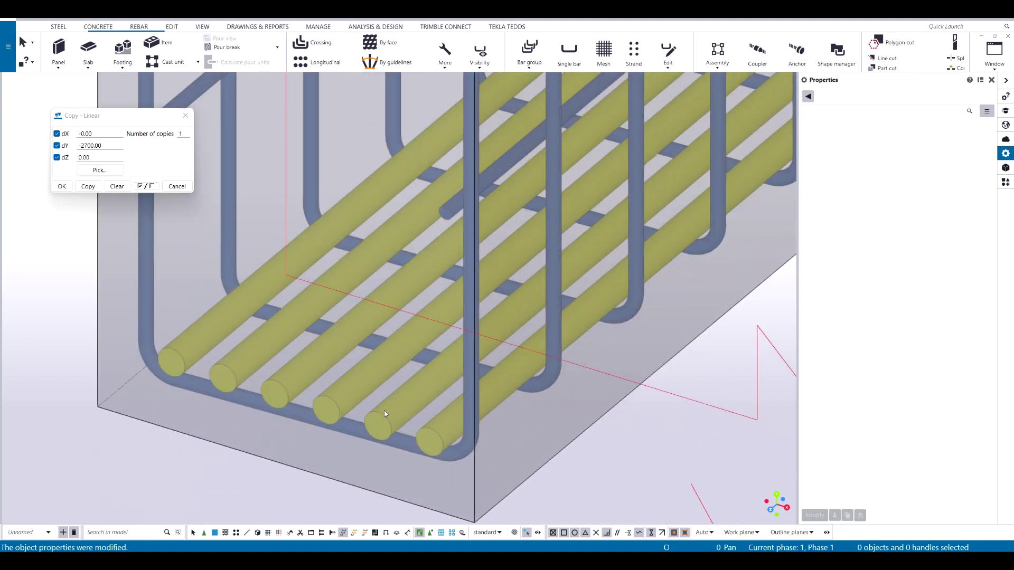
{"action": "left_click", "coordinate": [274, 376]}
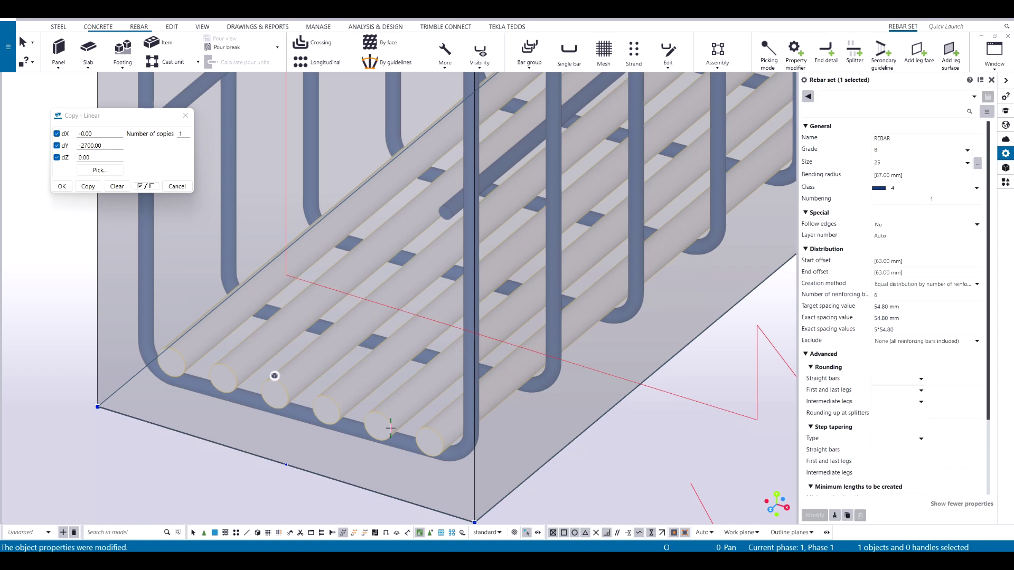
{"action": "scroll", "coordinate": [391, 428], "scroll_direction": "down", "scroll_amount": 8}
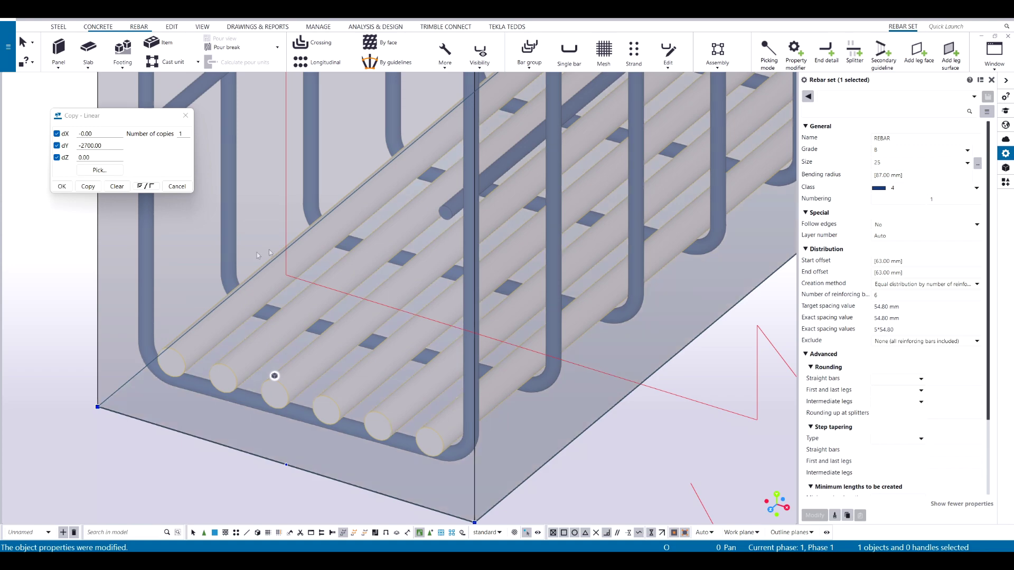
{"action": "mouse_move", "coordinate": [461, 281]}
{"action": "middle_mouse_down", "text": "ctrl"}
{"action": "mouse_move", "coordinate": [365, 338]}
{"action": "mouse_move", "coordinate": [439, 288]}
{"action": "middle_mouse_up", "text": "ctrl"}
{"action": "scroll", "coordinate": [373, 367], "scroll_direction": "down", "scroll_amount": 2}
{"action": "scroll", "coordinate": [655, 159], "scroll_direction": "down", "scroll_amount": 2}
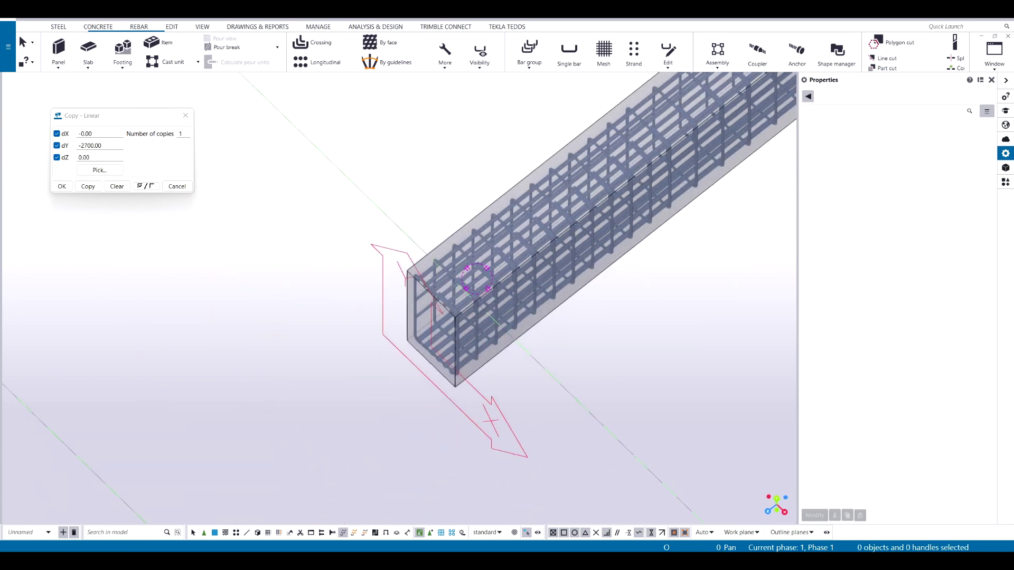
Step: Start creating a steel beam near the end of the reinforced concrete beam
{"action": "left_click", "coordinate": [59, 27]}
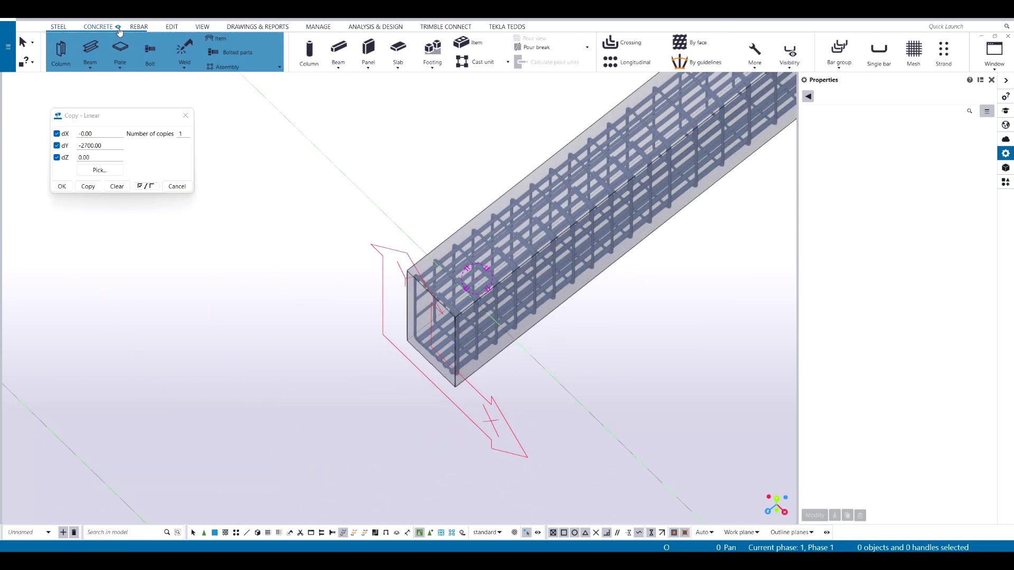
{"action": "left_click", "coordinate": [91, 59]}
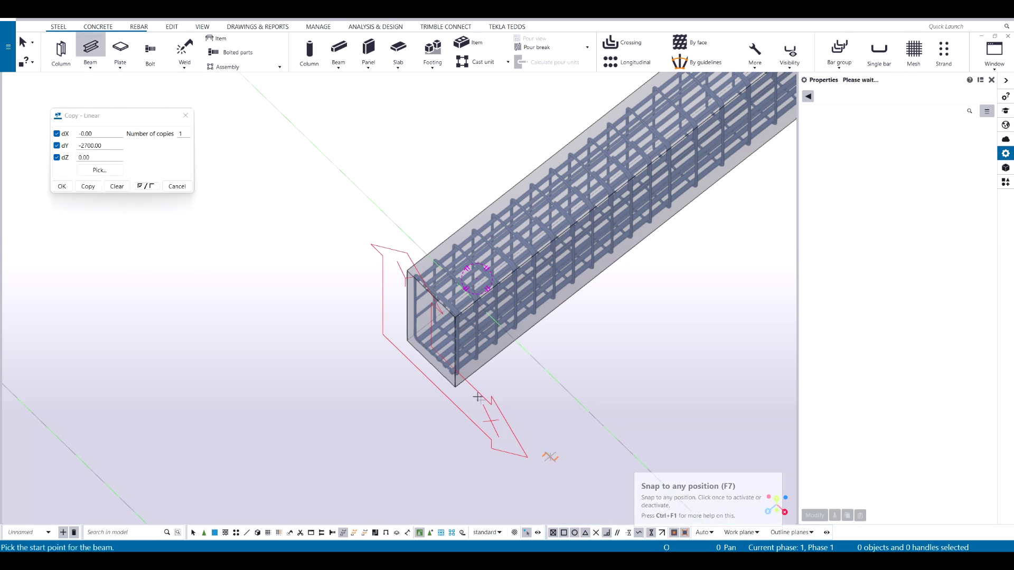
Step: Model a vertical steel member along the concrete beam's end corner edge, from its bottom corner to its top corner
{"action": "scroll", "coordinate": [552, 374], "scroll_direction": "up", "scroll_amount": 3}
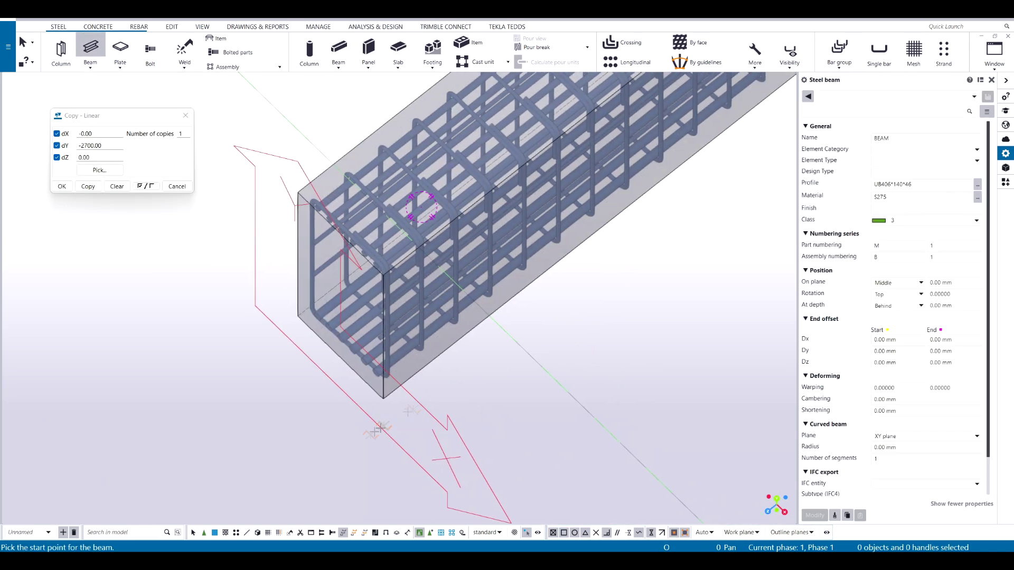
{"action": "left_click", "coordinate": [383, 397]}
{"action": "scroll", "coordinate": [382, 296], "scroll_direction": "up", "scroll_amount": 4}
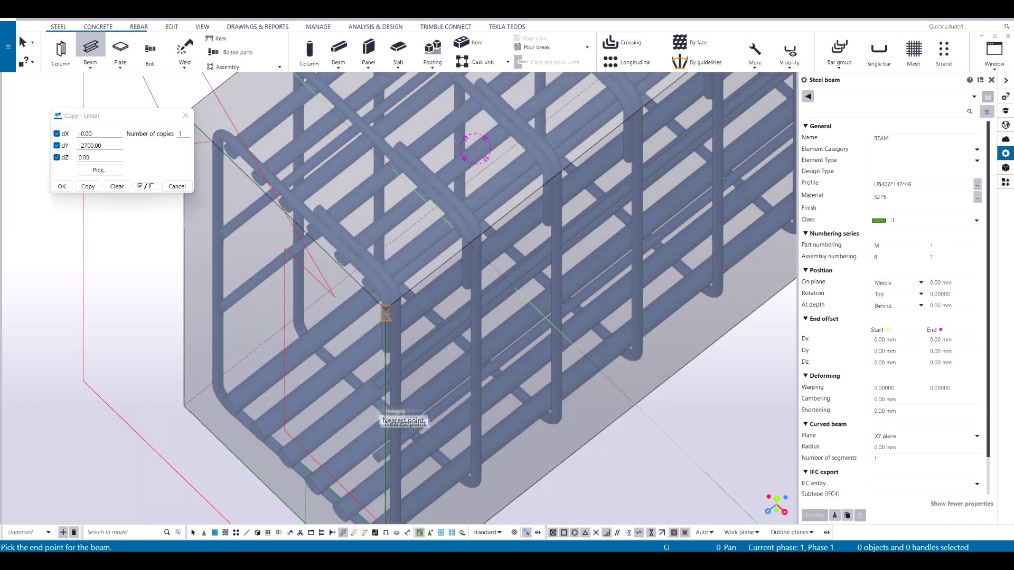
{"action": "left_click", "coordinate": [385, 310]}
{"action": "scroll", "coordinate": [543, 366], "scroll_direction": "down", "scroll_amount": 5}
{"action": "key", "text": "Escape"}
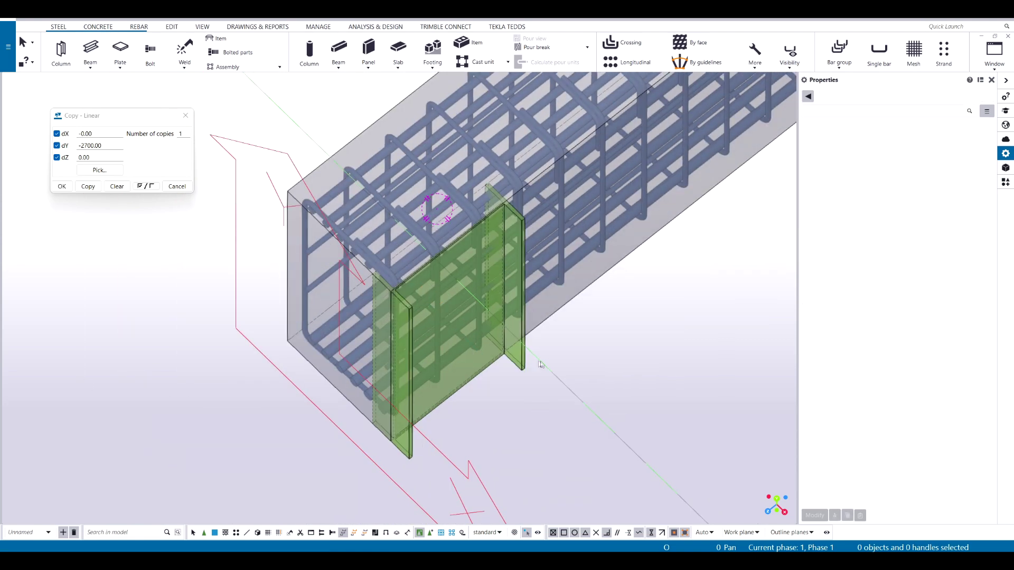
Step: Change the profile of the vertical steel member to O80*1
{"action": "middle_click_drag", "start_coordinate": [517, 361], "coordinate": [461, 415]}
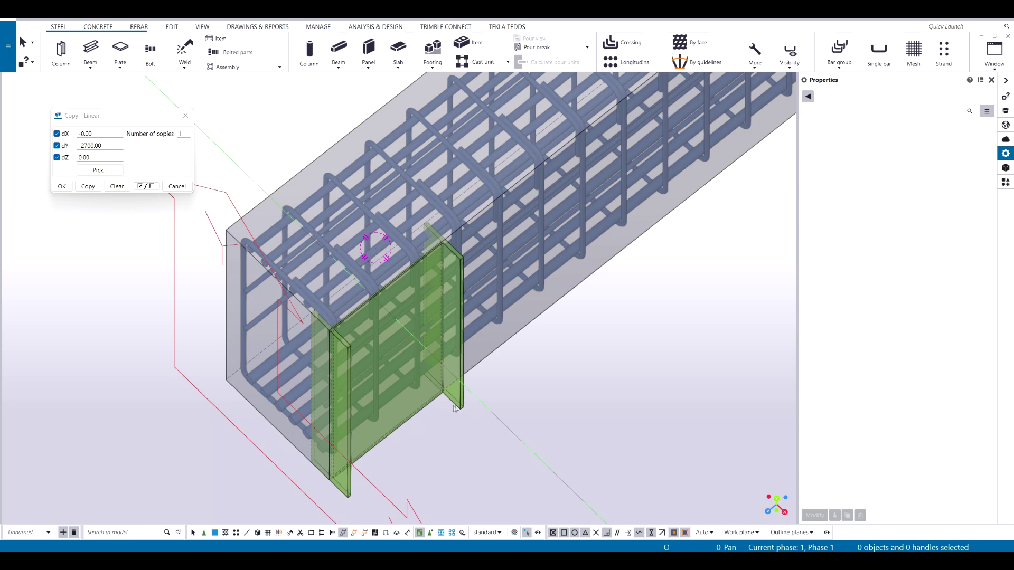
{"action": "left_click", "coordinate": [458, 408]}
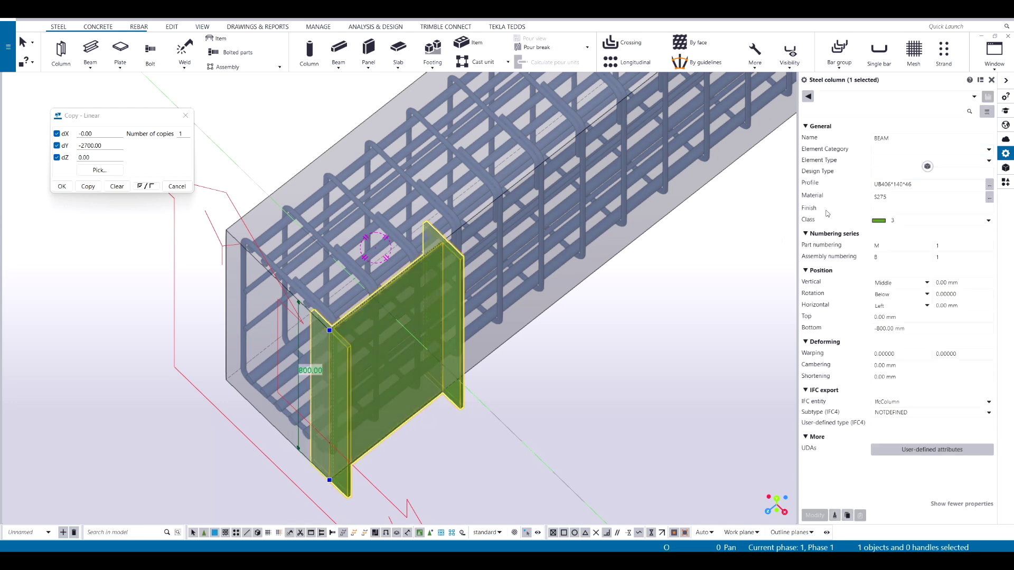
{"action": "left_click", "coordinate": [897, 184]}
{"action": "type", "text": "o"}
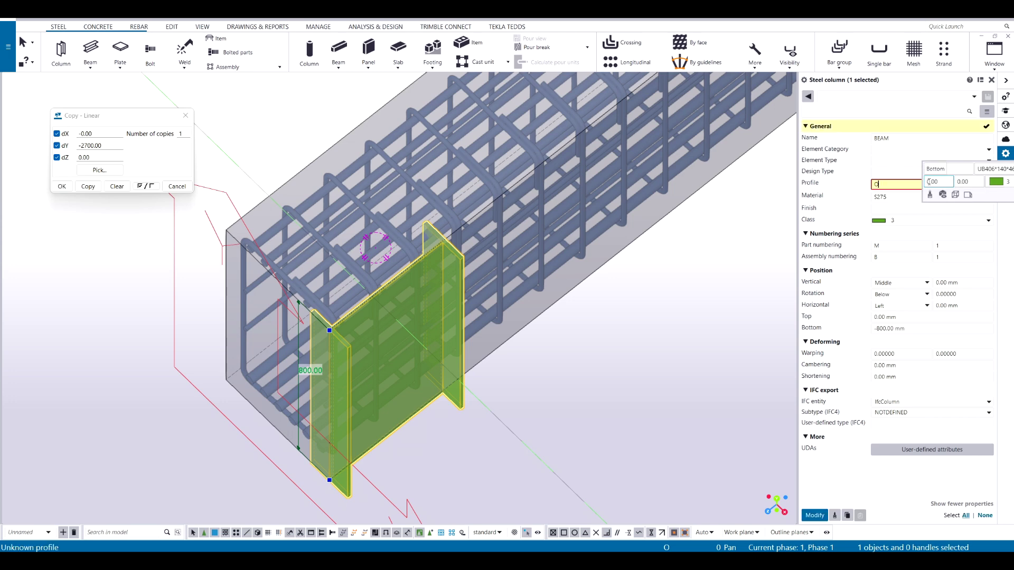
{"action": "type", "text": "80*1"}
{"action": "key", "text": "Return"}
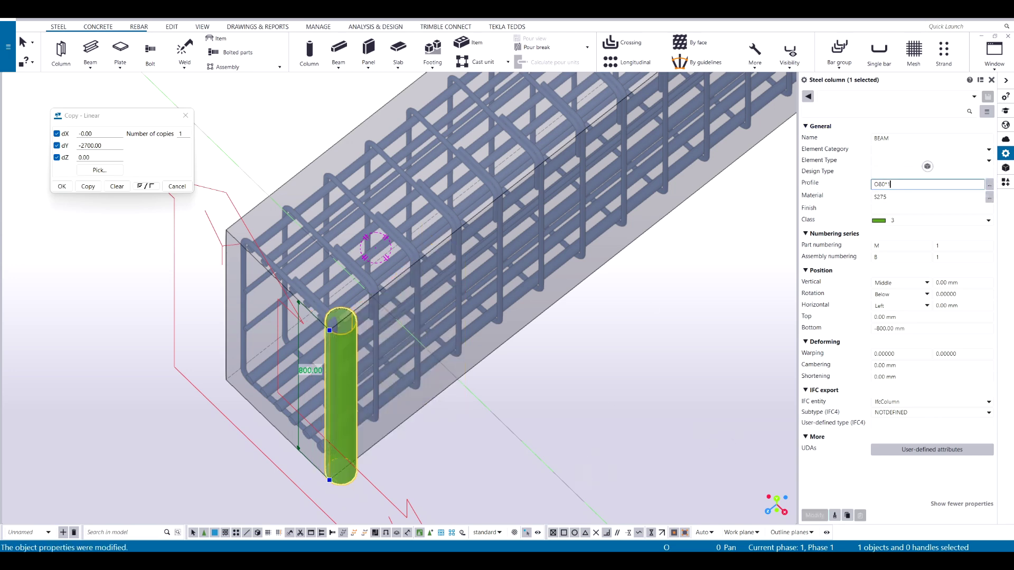
Step: Set the tube's horizontal position to Middle so that it centres on the beam's corner edge
{"action": "left_click", "coordinate": [894, 310]}
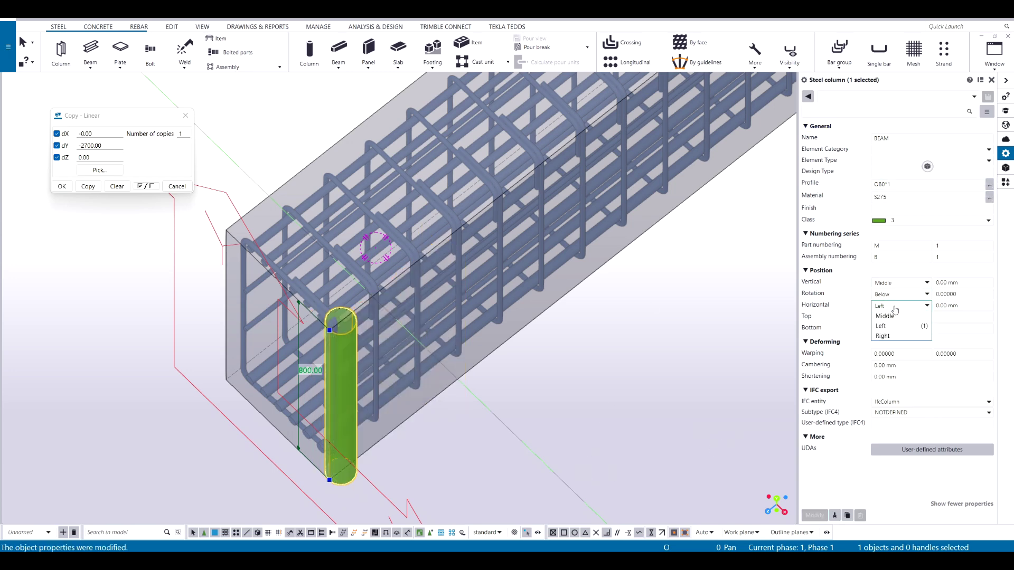
{"action": "left_click", "coordinate": [898, 323]}
{"action": "left_click", "coordinate": [898, 315]}
{"action": "left_click", "coordinate": [484, 437]}
Step: Align the work plane with the top face of the concrete beam
{"action": "scroll", "coordinate": [486, 417], "scroll_direction": "down", "scroll_amount": 2}
{"action": "scroll", "coordinate": [230, 236], "scroll_direction": "up", "scroll_amount": 2}
{"action": "key", "text": "w"}
{"action": "key", "text": "p"}
{"action": "left_click", "coordinate": [353, 338]}
{"action": "scroll", "coordinate": [393, 330], "scroll_direction": "down", "scroll_amount": 2}
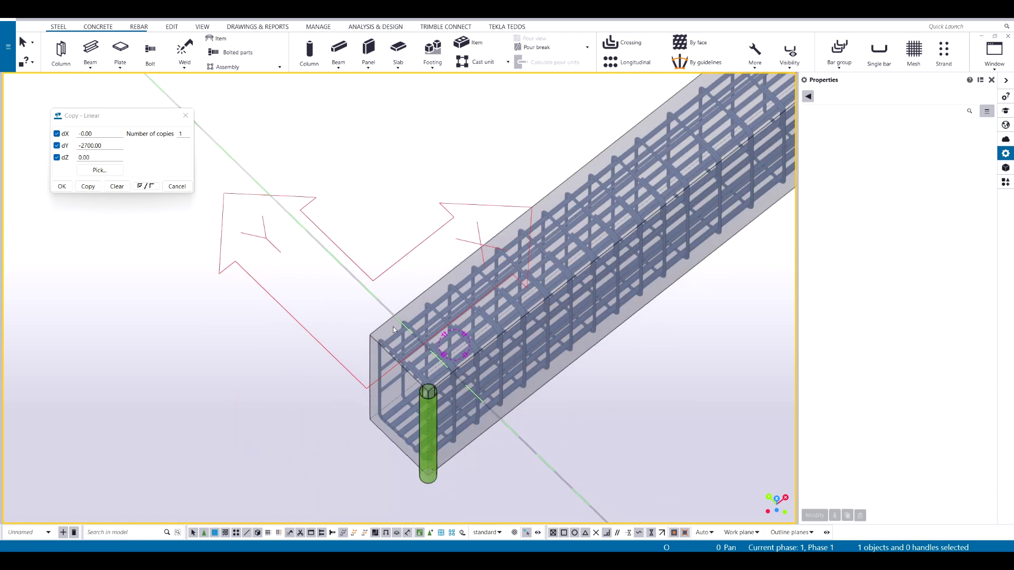
Step: In plan view, divide the concrete beam's end edge with 2 construction points between its two corners
{"action": "key", "text": "ctrl+p"}
{"action": "scroll", "coordinate": [267, 332], "scroll_direction": "up", "scroll_amount": 5}
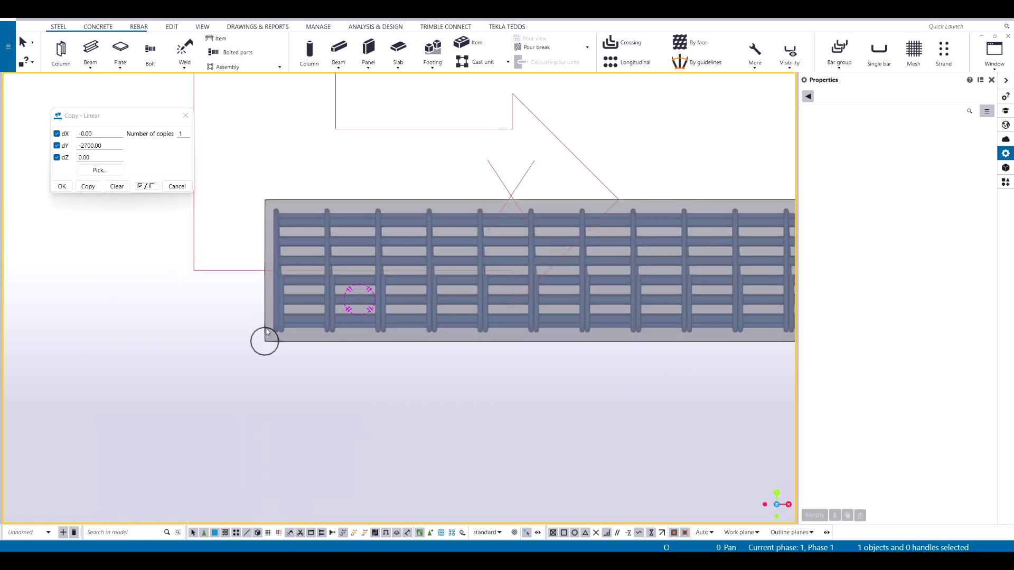
{"action": "scroll", "coordinate": [272, 377], "scroll_direction": "up", "scroll_amount": 2}
{"action": "left_click", "coordinate": [276, 334]}
{"action": "middle_click_drag", "start_coordinate": [321, 341], "coordinate": [531, 385]}
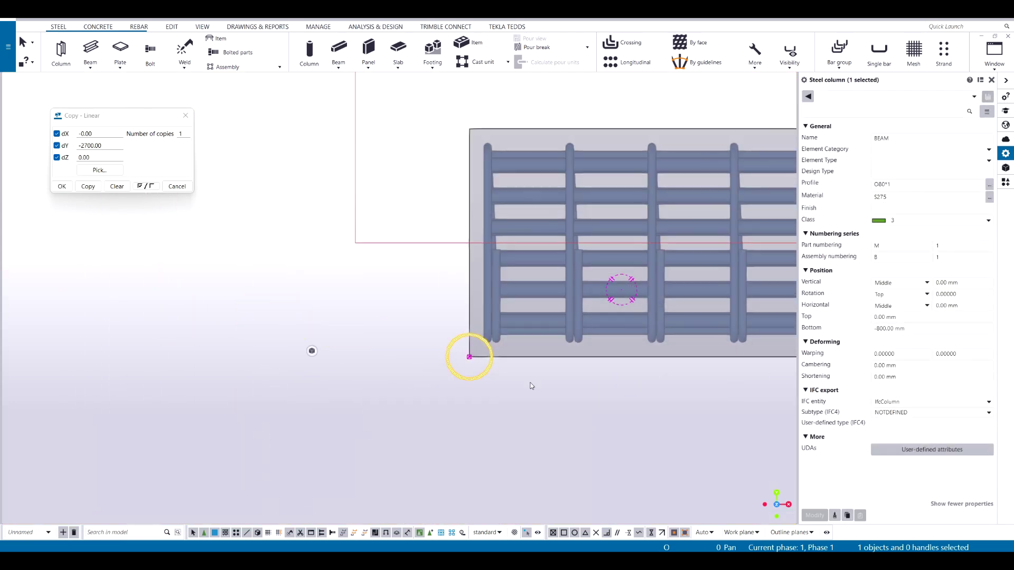
{"action": "key", "text": "d"}
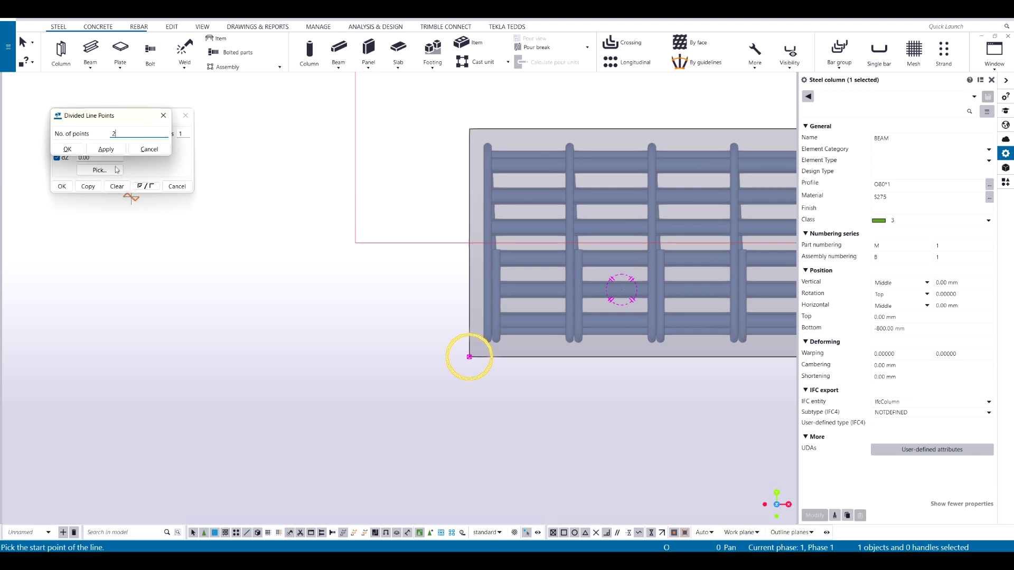
{"action": "left_click", "coordinate": [469, 357]}
{"action": "left_click", "coordinate": [465, 129]}
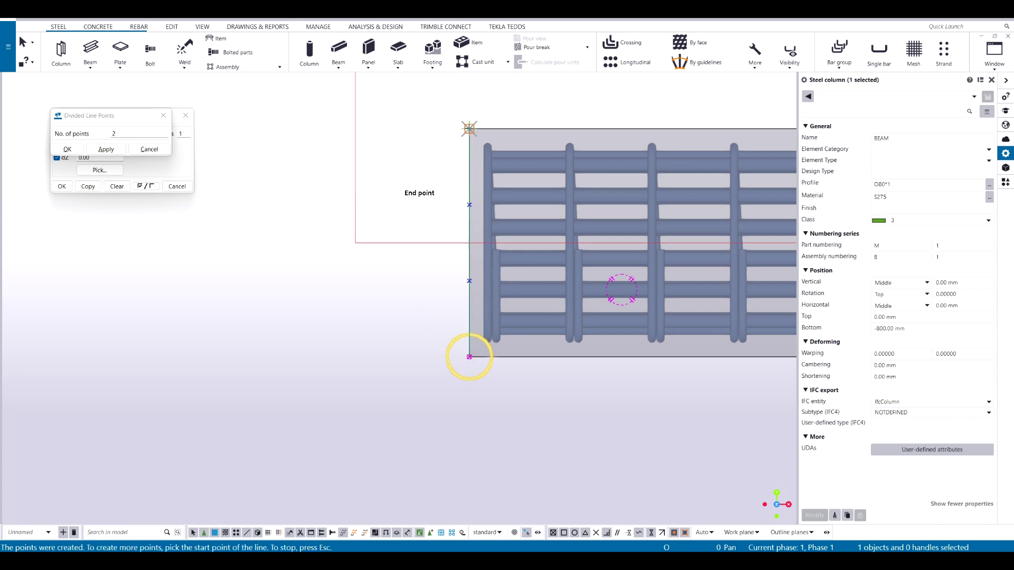
{"action": "scroll", "coordinate": [459, 301], "scroll_direction": "up", "scroll_amount": 2}
{"action": "scroll", "coordinate": [388, 396], "scroll_direction": "down", "scroll_amount": 2}
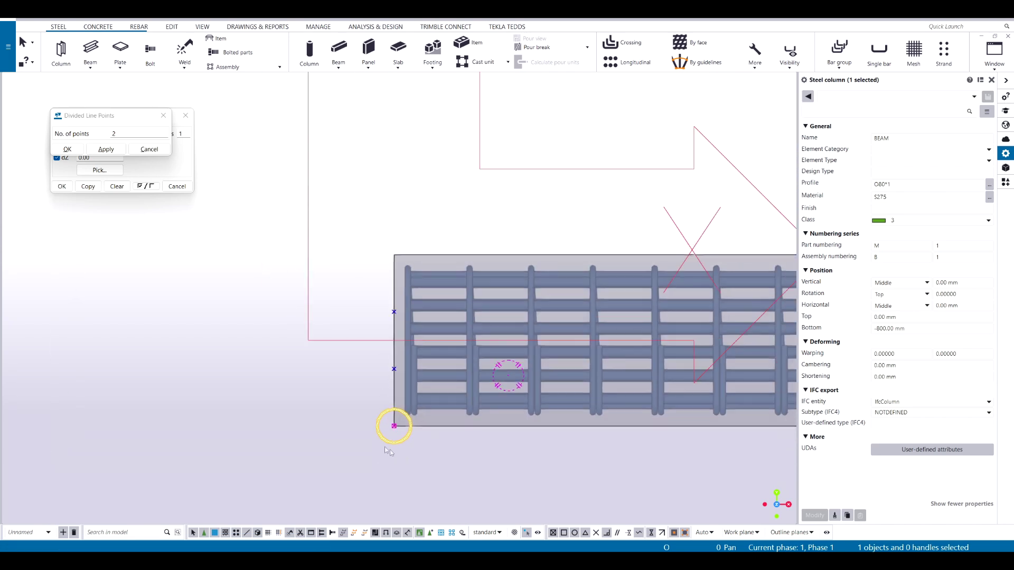
Step: Move the tube linearly from the beam corner to the nearest division point, 133.33 mm in Y
{"action": "middle_click_drag", "start_coordinate": [379, 438], "coordinate": [376, 430]}
{"action": "key", "text": "ctrl+m"}
{"action": "left_click", "coordinate": [391, 418]}
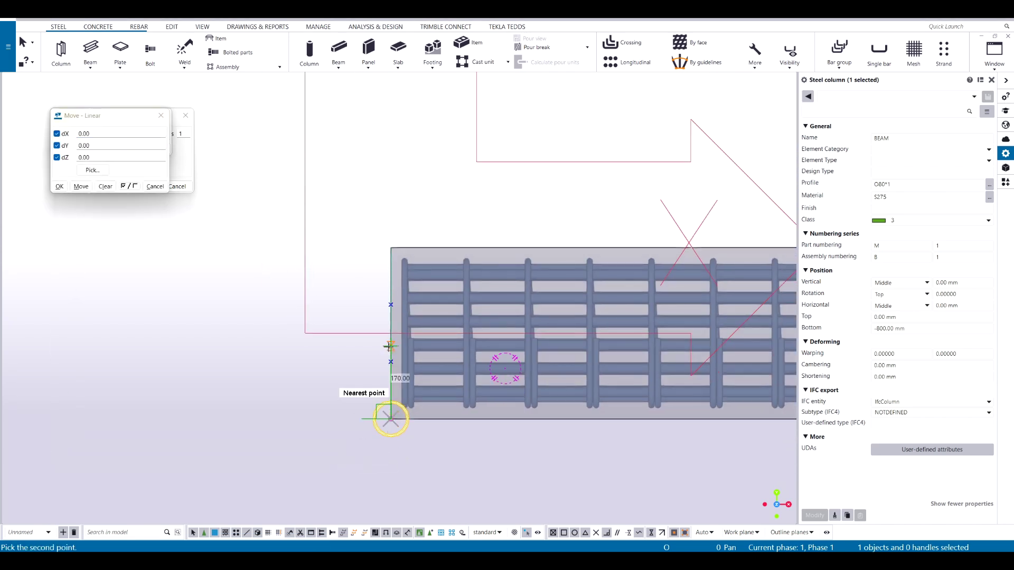
{"action": "left_click", "coordinate": [391, 419]}
{"action": "left_click", "coordinate": [77, 185]}
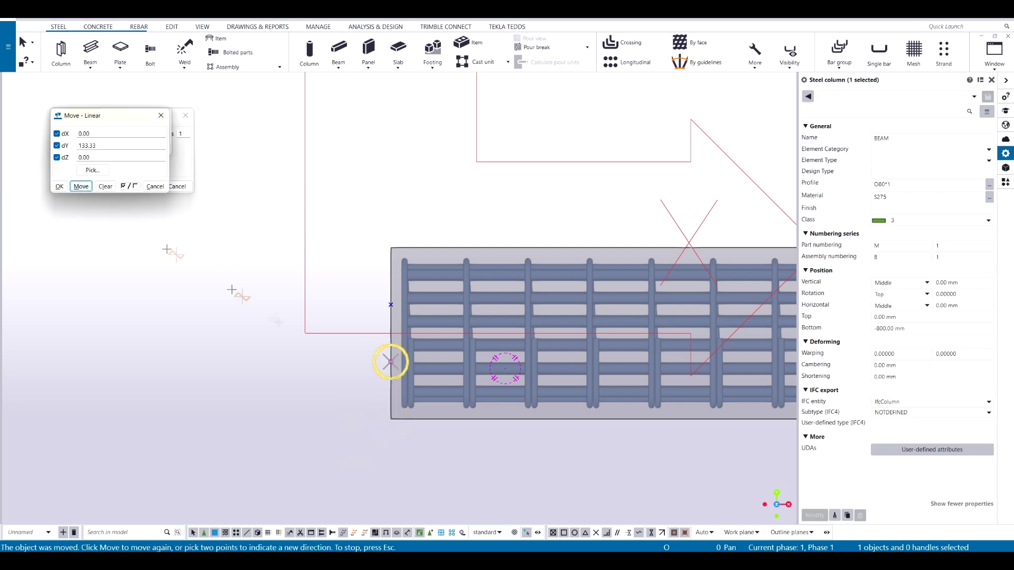
{"action": "key", "text": "Escape"}
Step: Make one linear copy of the tube at the second division point, 133.33 mm further in Y
{"action": "middle_click_drag", "start_coordinate": [360, 376], "coordinate": [346, 384]}
{"action": "key", "text": "ctrl+shift+c"}
{"action": "left_click", "coordinate": [376, 371]}
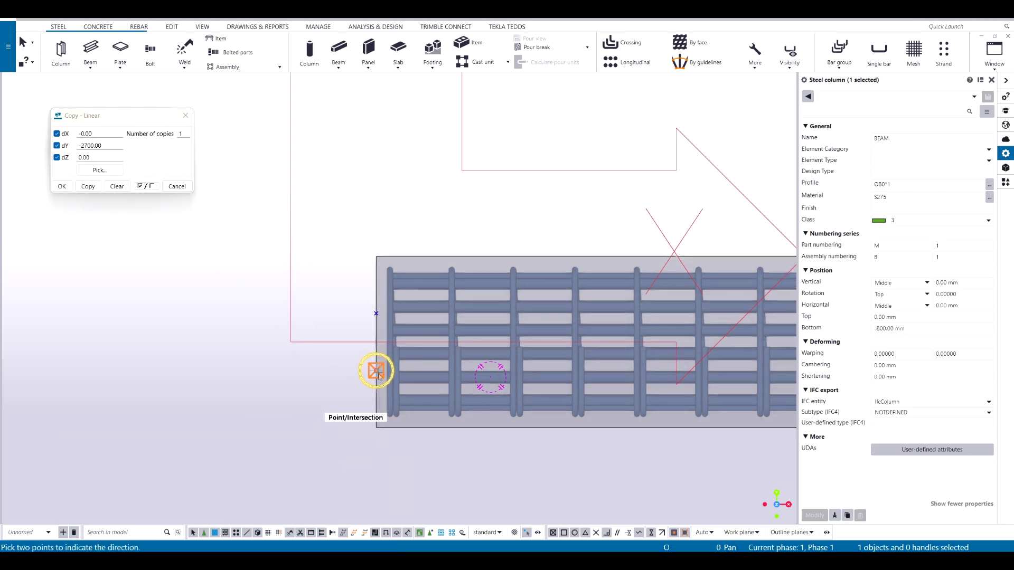
{"action": "left_click", "coordinate": [376, 313]}
{"action": "left_click", "coordinate": [87, 186]}
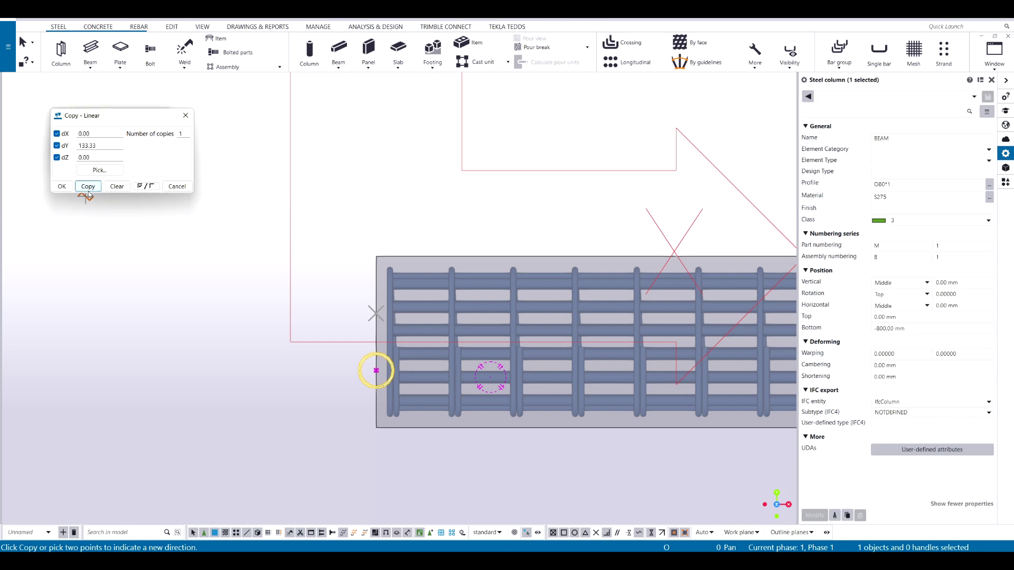
Step: Move both tubes 200 mm along the concrete beam, away from its end face
{"action": "middle_click_drag", "start_coordinate": [366, 331], "coordinate": [311, 333]}
{"action": "left_click", "coordinate": [357, 362], "text": "ctrl"}
{"action": "key", "text": "ctrl+m"}
{"action": "left_click", "coordinate": [326, 230]}
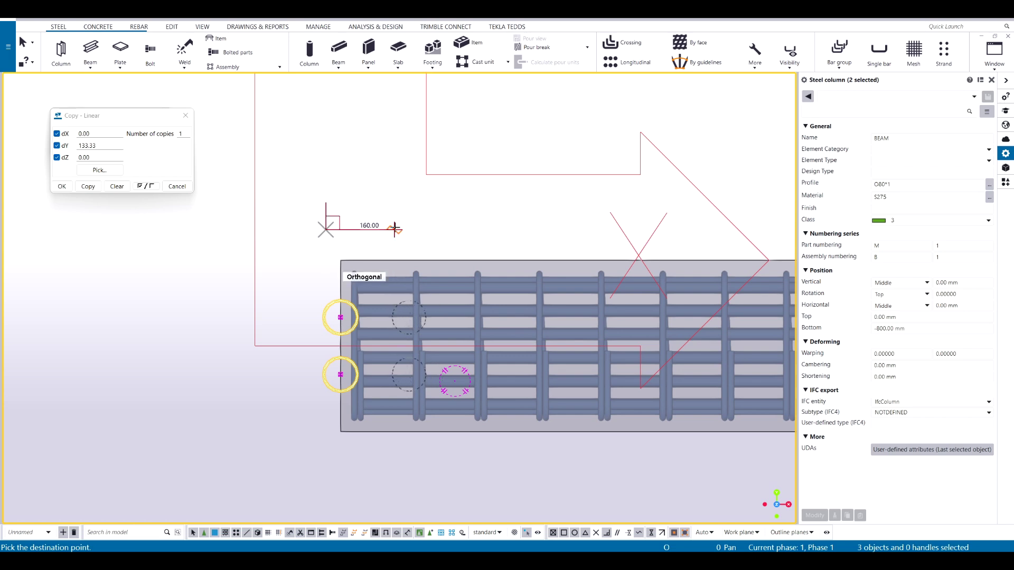
{"action": "type", "text": "200"}
{"action": "key", "text": "Return"}
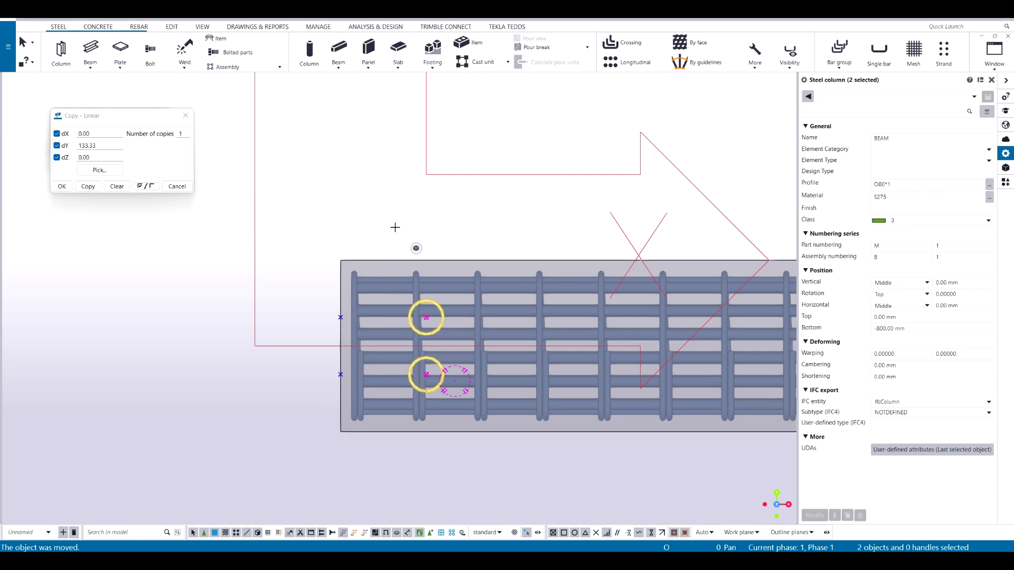
{"action": "left_click", "coordinate": [362, 224]}
Step: Examine the placement of the two tubes within the reinforcement cage in plan and in 3D
{"action": "scroll", "coordinate": [399, 323], "scroll_direction": "up", "scroll_amount": 3}
{"action": "middle_click_drag", "start_coordinate": [398, 323], "coordinate": [396, 353]}
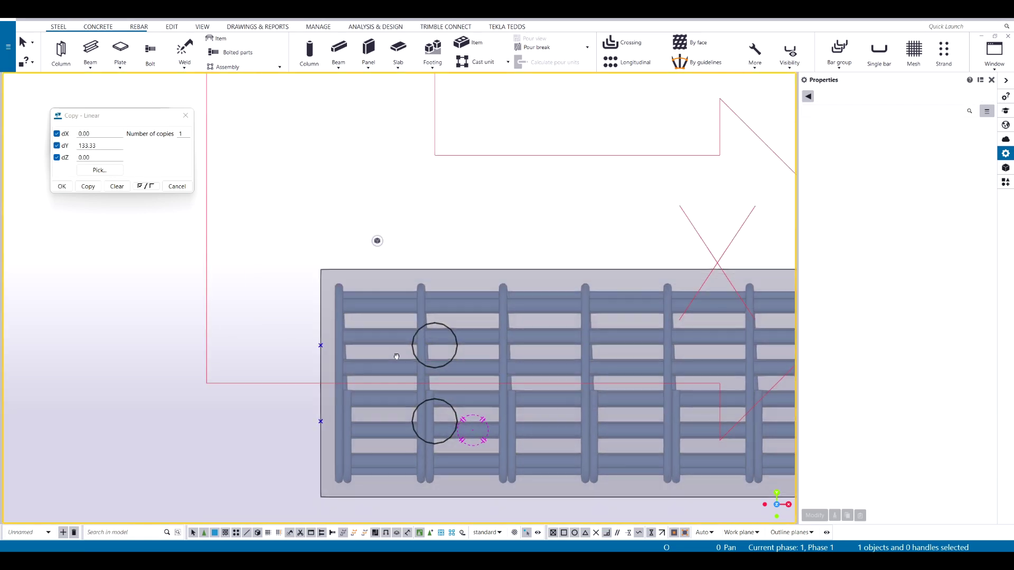
{"action": "scroll", "coordinate": [475, 339], "scroll_direction": "down", "scroll_amount": 5}
{"action": "middle_click_drag", "start_coordinate": [475, 340], "coordinate": [423, 270]}
{"action": "scroll", "coordinate": [405, 298], "scroll_direction": "down", "scroll_amount": 2}
{"action": "middle_click_drag", "start_coordinate": [404, 303], "coordinate": [404, 328]}
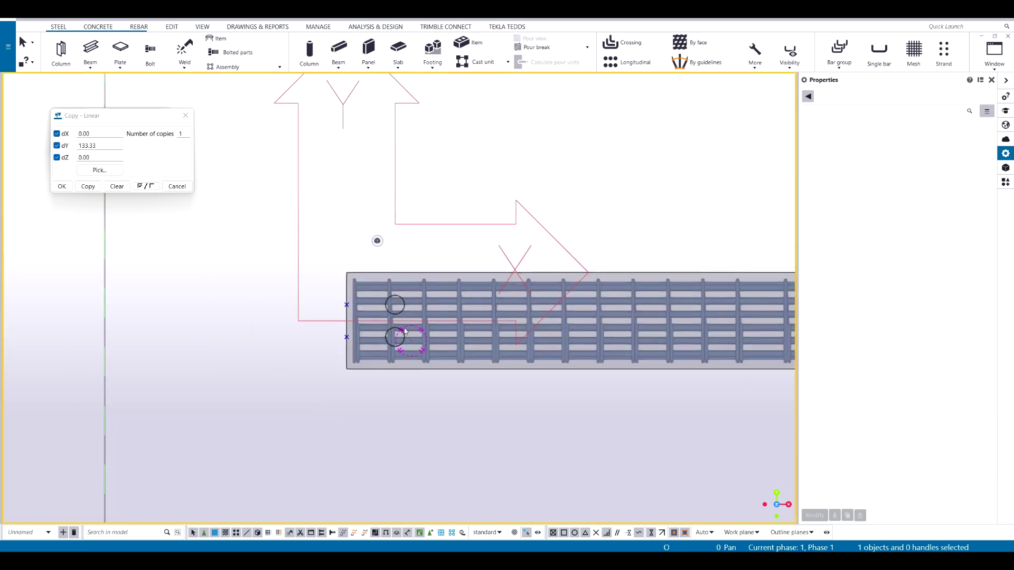
{"action": "scroll", "coordinate": [372, 336], "scroll_direction": "up", "scroll_amount": 3}
{"action": "middle_click_drag", "start_coordinate": [405, 450], "coordinate": [463, 389], "text": "ctrl"}
{"action": "scroll", "coordinate": [455, 391], "scroll_direction": "down", "scroll_amount": 2}
{"action": "scroll", "coordinate": [398, 398], "scroll_direction": "up", "scroll_amount": 3}
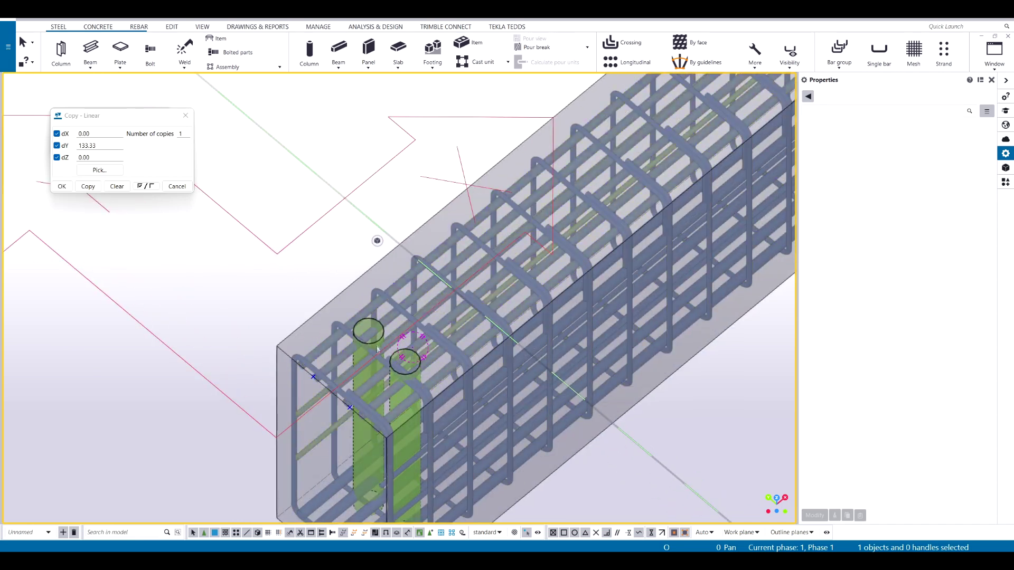
Step: Rename both steel tubes as Grout Tubes
{"action": "left_click", "coordinate": [383, 381], "text": "ctrl"}
{"action": "left_click", "coordinate": [414, 401], "text": "ctrl"}
{"action": "scroll", "coordinate": [446, 370], "scroll_direction": "down", "scroll_amount": 2}
{"action": "scroll", "coordinate": [453, 340], "scroll_direction": "down", "scroll_amount": 2}
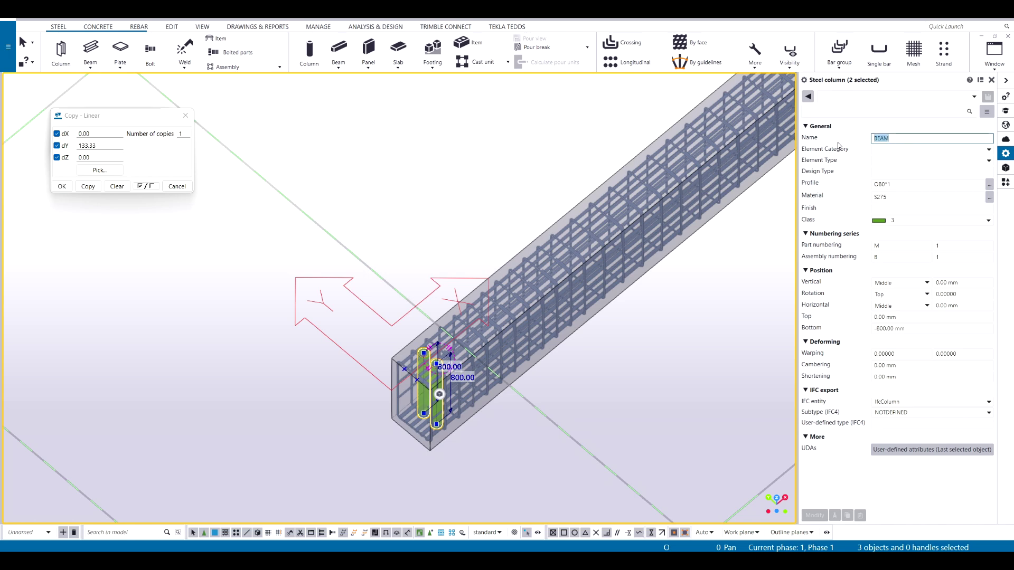
{"action": "type", "text": "C"}
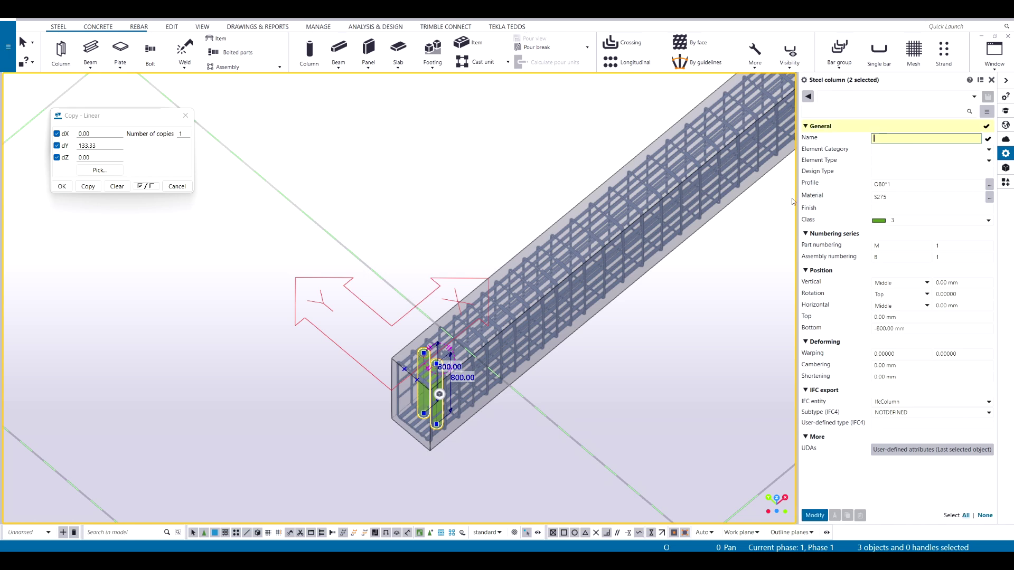
{"action": "type", "text": "rout Tubes"}
{"action": "key", "text": "Return"}
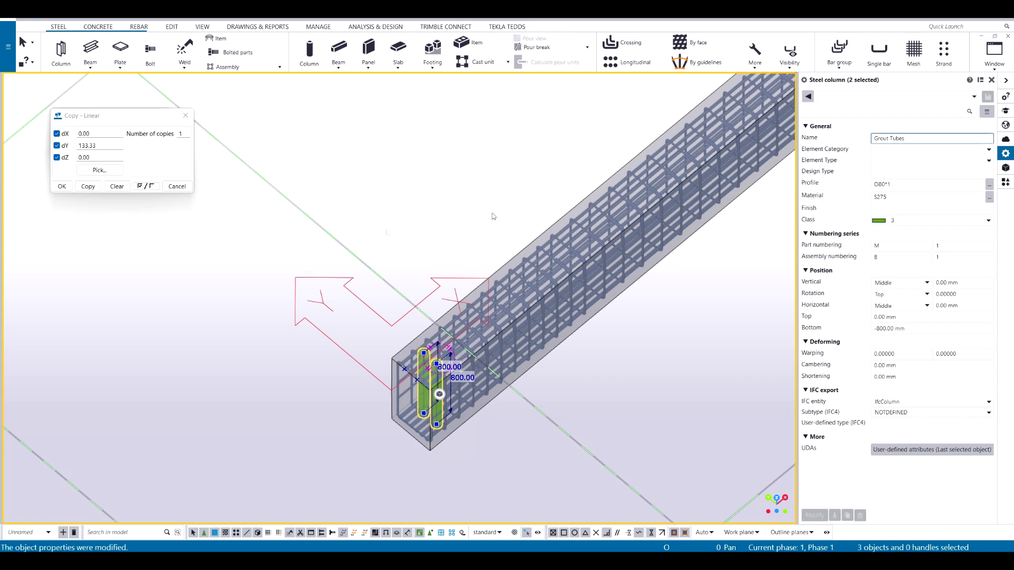
Step: Cut the concrete beam with both grout tubes using Part cut
{"action": "scroll", "coordinate": [412, 204], "scroll_direction": "up", "scroll_amount": 5}
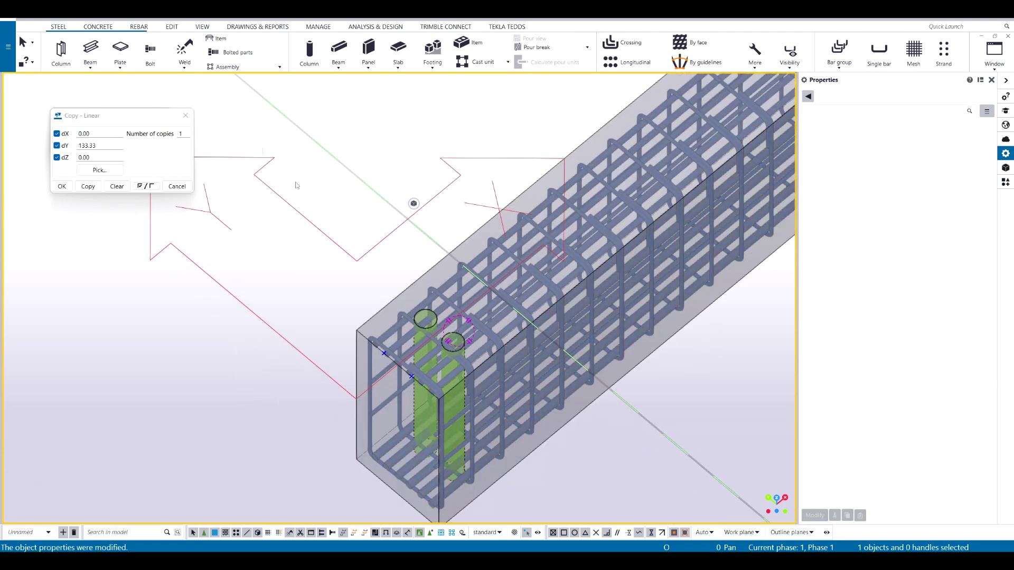
{"action": "left_click", "coordinate": [171, 26]}
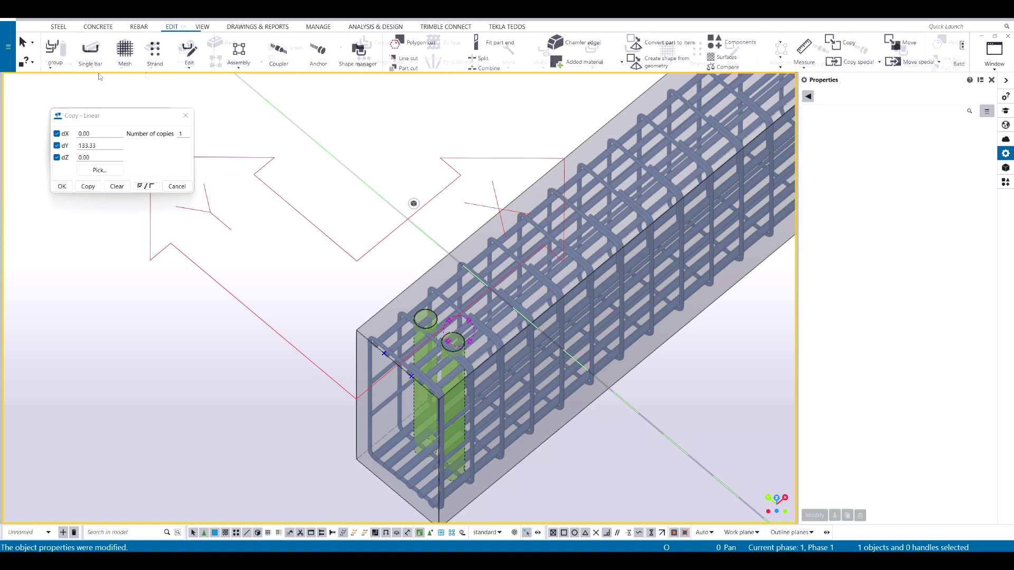
{"action": "left_click", "coordinate": [65, 69]}
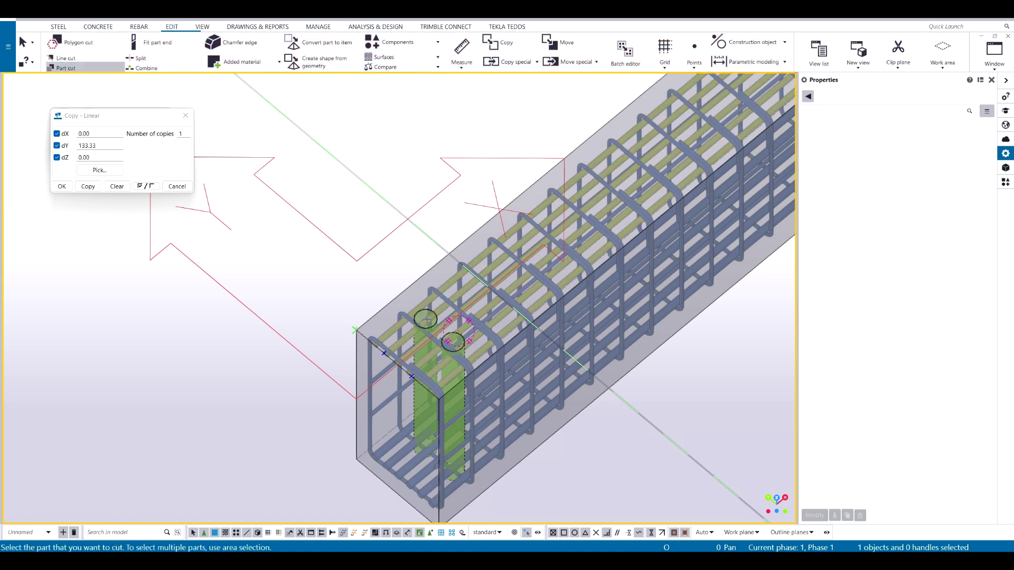
{"action": "scroll", "coordinate": [401, 299], "scroll_direction": "up", "scroll_amount": 2}
{"action": "left_click", "coordinate": [426, 307]}
{"action": "scroll", "coordinate": [428, 333], "scroll_direction": "up", "scroll_amount": 2}
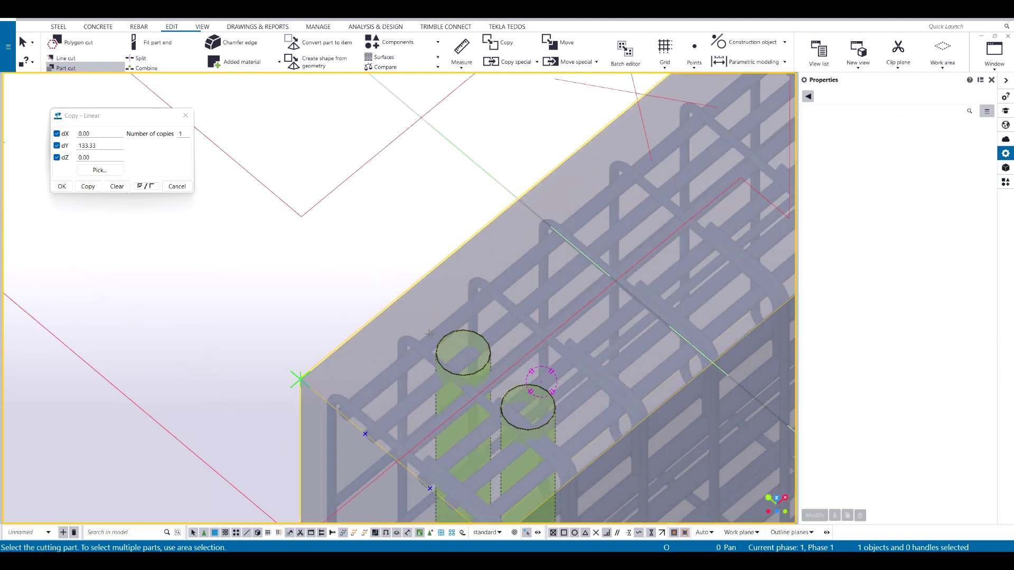
{"action": "left_click", "coordinate": [440, 345]}
{"action": "scroll", "coordinate": [440, 345], "scroll_direction": "down", "scroll_amount": 2}
{"action": "middle_click_drag", "start_coordinate": [430, 305], "coordinate": [401, 271]}
{"action": "left_click", "coordinate": [401, 271]}
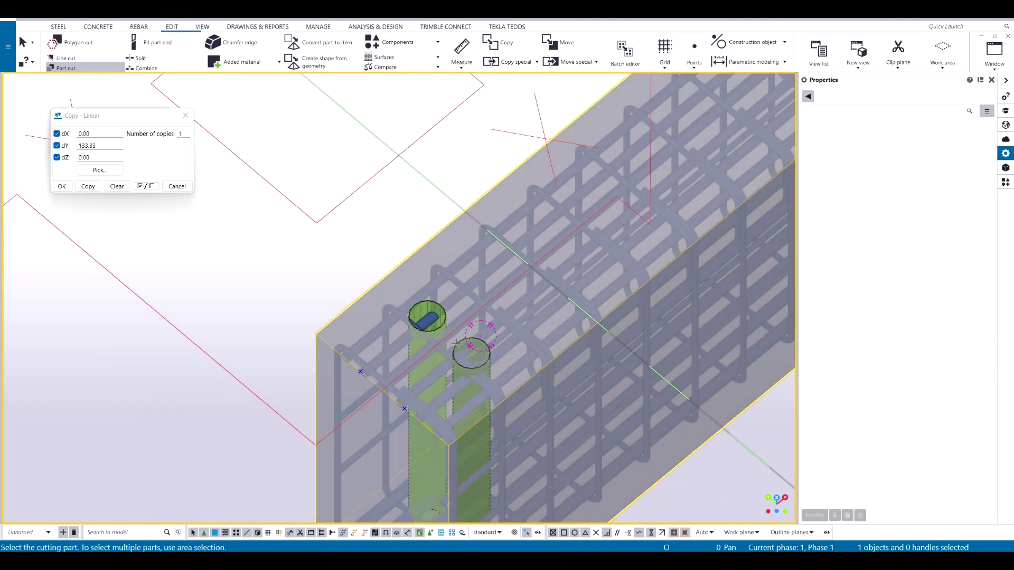
{"action": "left_click", "coordinate": [455, 342]}
{"action": "scroll", "coordinate": [447, 348], "scroll_direction": "down", "scroll_amount": 2}
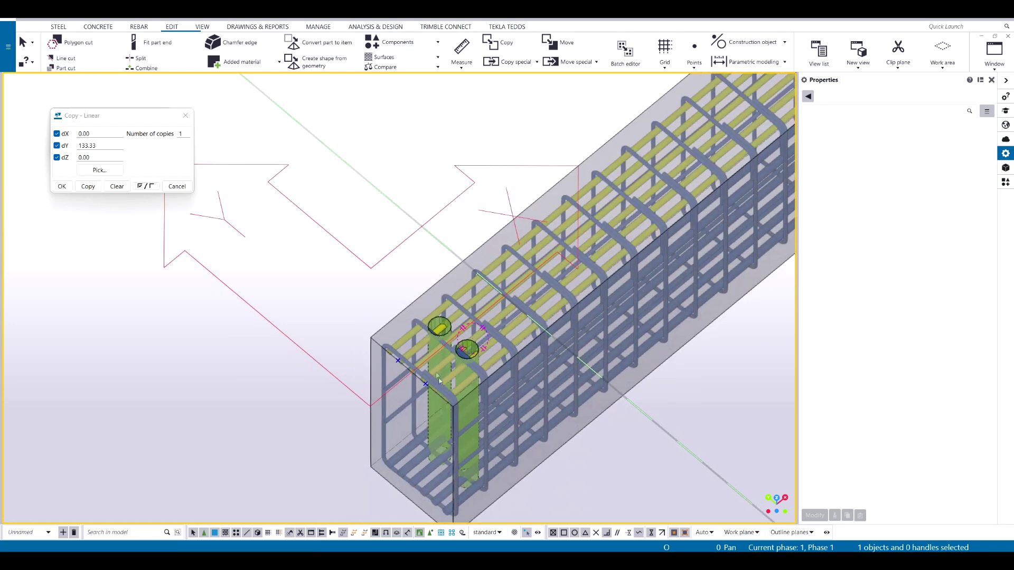
Step: Examine the two tube cuts in plan view for clashes with the surrounding stirrups and longitudinal bars
{"action": "key", "text": "ctrl+p"}
{"action": "scroll", "coordinate": [354, 317], "scroll_direction": "up", "scroll_amount": 3}
{"action": "middle_click_drag", "start_coordinate": [355, 316], "coordinate": [457, 343]}
{"action": "scroll", "coordinate": [262, 339], "scroll_direction": "up", "scroll_amount": 2}
{"action": "middle_click_drag", "start_coordinate": [550, 419], "coordinate": [616, 433]}
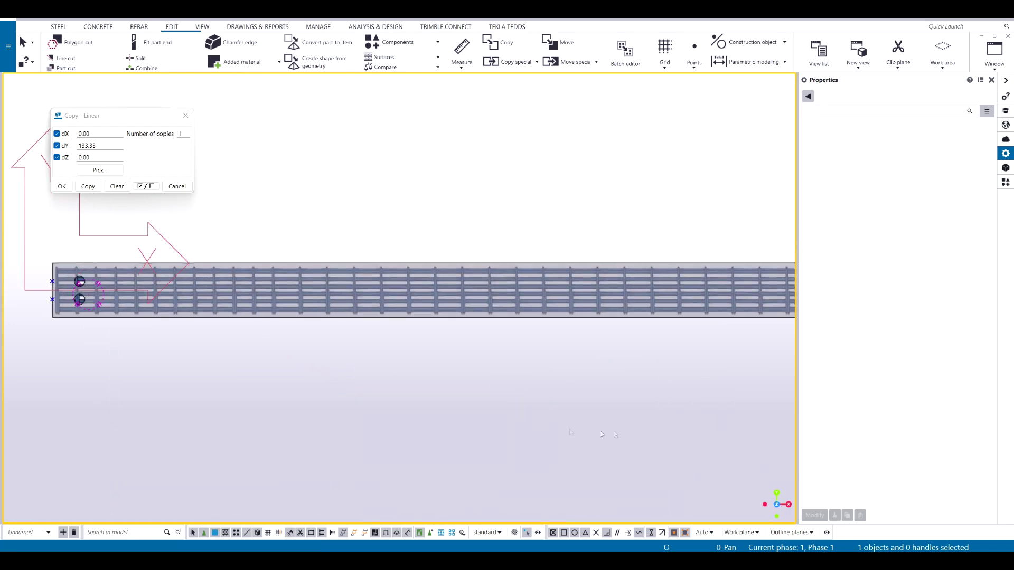
{"action": "middle_click_drag", "start_coordinate": [225, 340], "coordinate": [528, 405]}
{"action": "scroll", "coordinate": [473, 404], "scroll_direction": "up", "scroll_amount": 3}
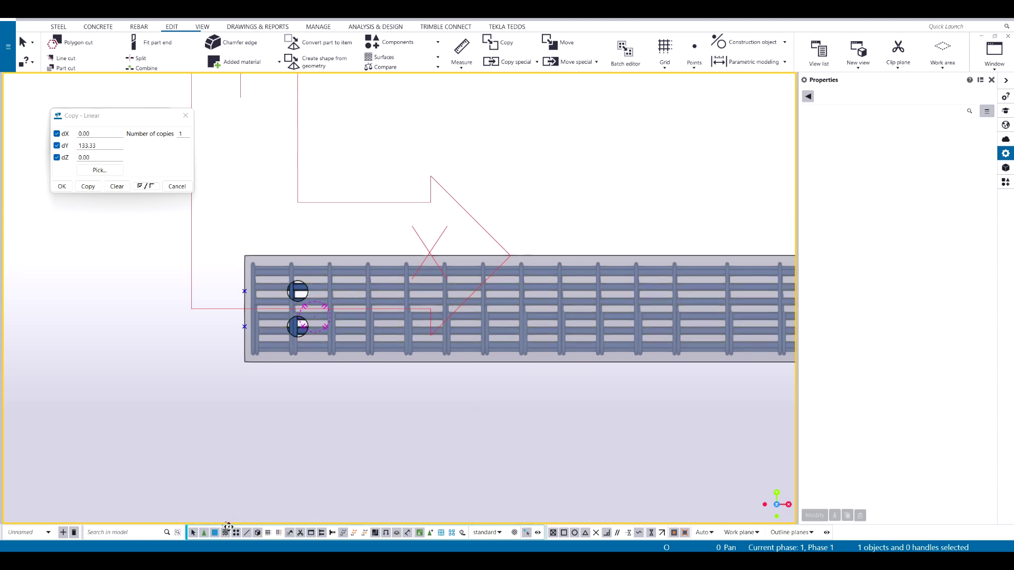
{"action": "scroll", "coordinate": [327, 383], "scroll_direction": "up", "scroll_amount": 2}
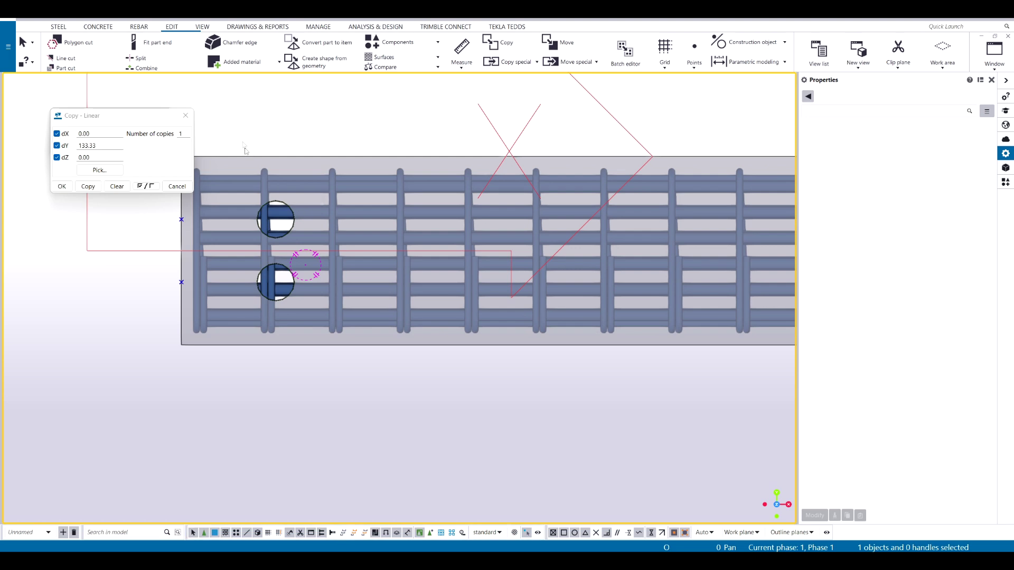
Step: Mirror-copy both grout tubes and their cuts to the opposite beam end about a 90° line through the beam's midpoint
{"action": "left_click_drag", "start_coordinate": [258, 305], "coordinate": [284, 401]}
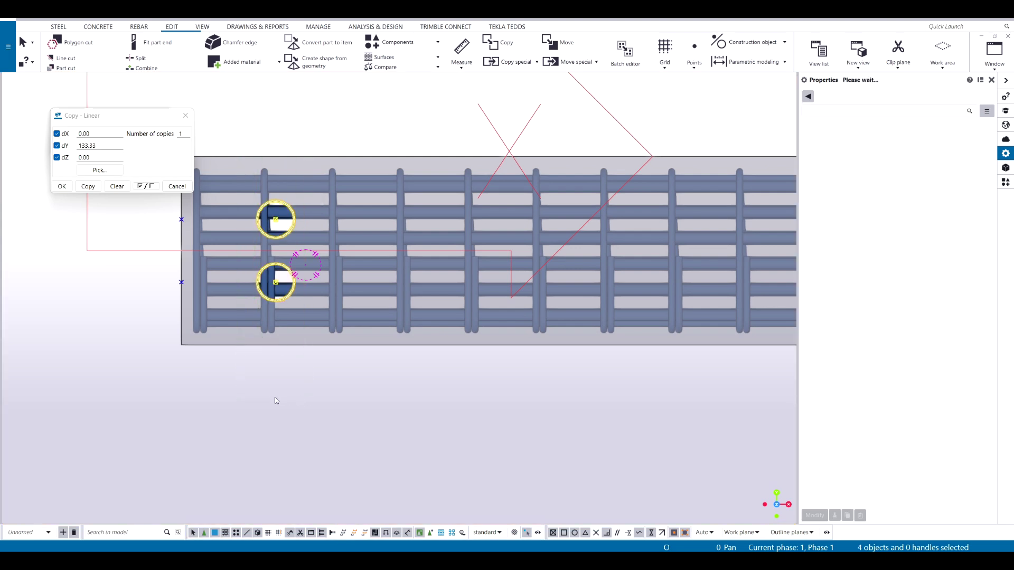
{"action": "scroll", "coordinate": [295, 403], "scroll_direction": "down", "scroll_amount": 5}
{"action": "right_click", "coordinate": [441, 268]}
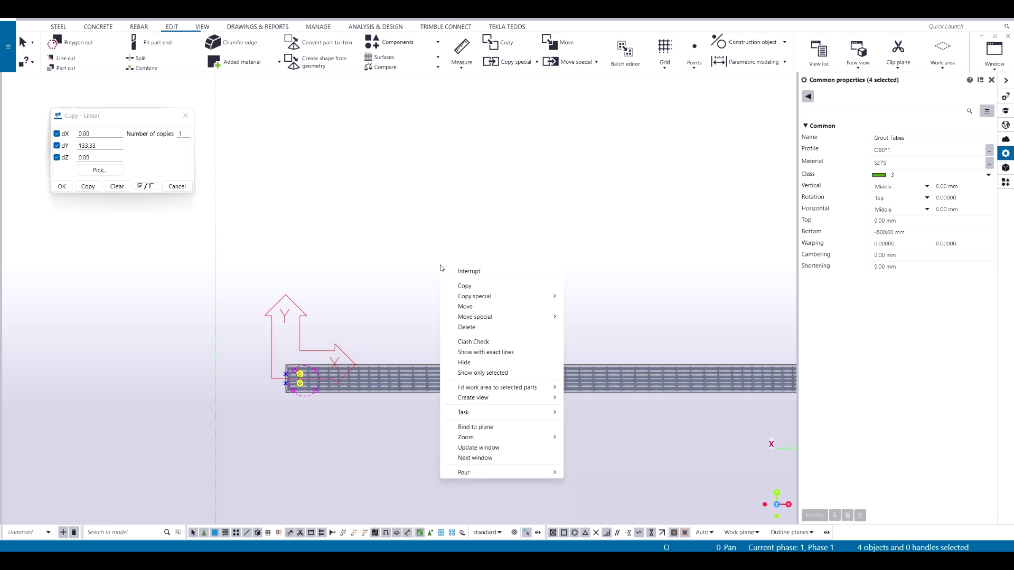
{"action": "mouse_move", "coordinate": [516, 303]}
{"action": "left_click", "coordinate": [588, 317]}
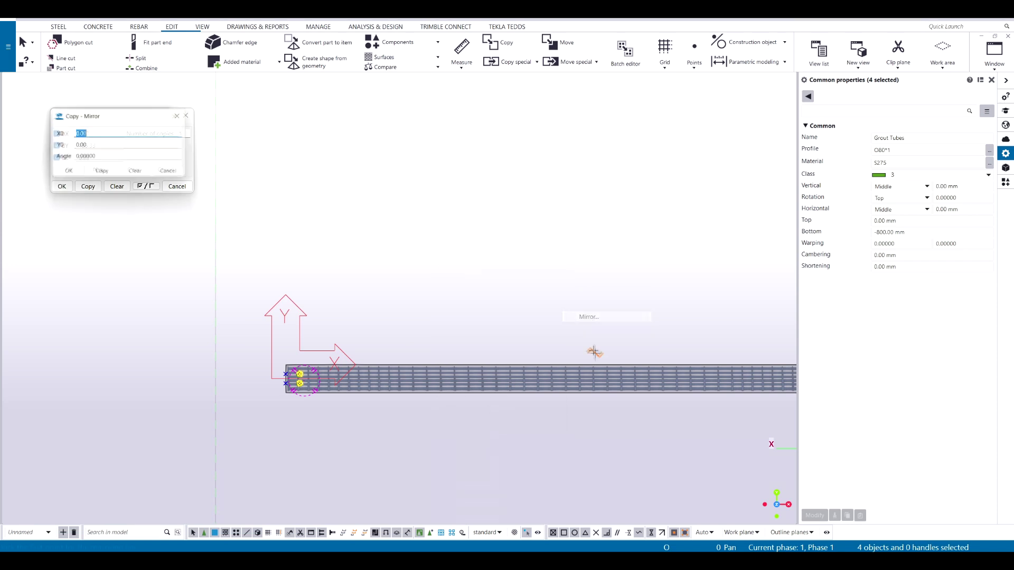
{"action": "right_click", "coordinate": [480, 339]}
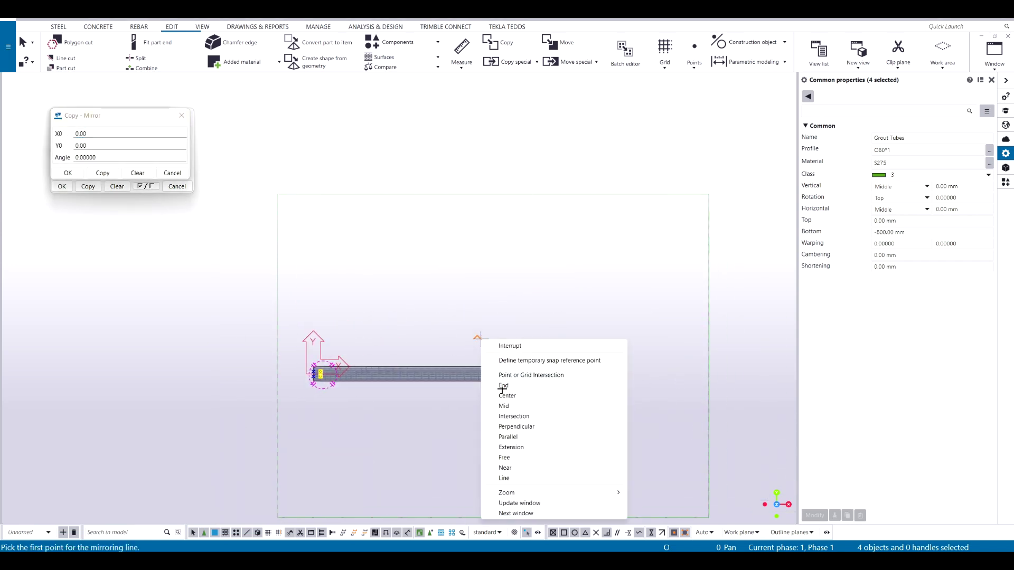
{"action": "left_click", "coordinate": [505, 406]}
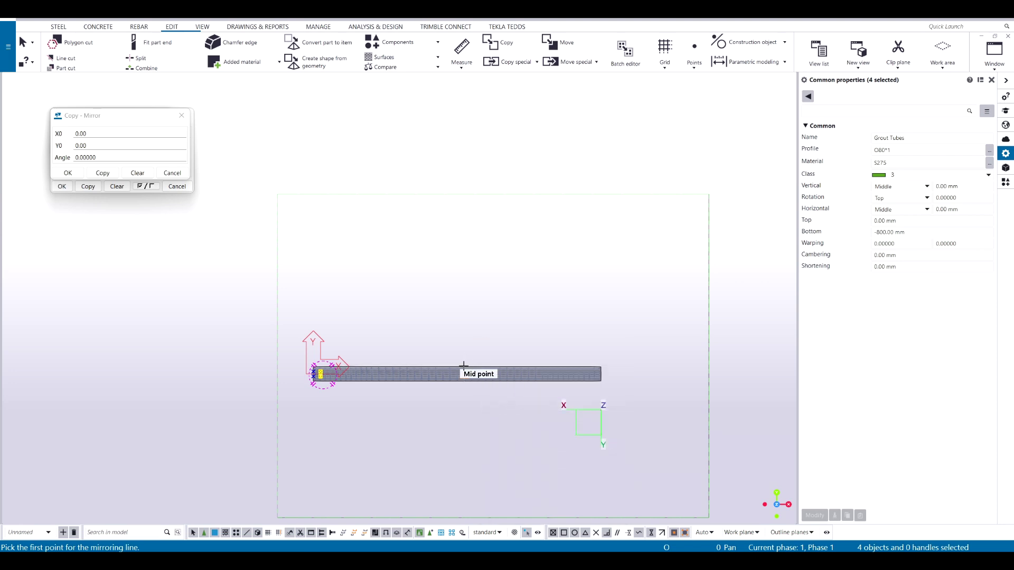
{"action": "scroll", "coordinate": [458, 364], "scroll_direction": "up", "scroll_amount": 3}
{"action": "left_click", "coordinate": [462, 366]}
{"action": "left_click", "coordinate": [454, 261]}
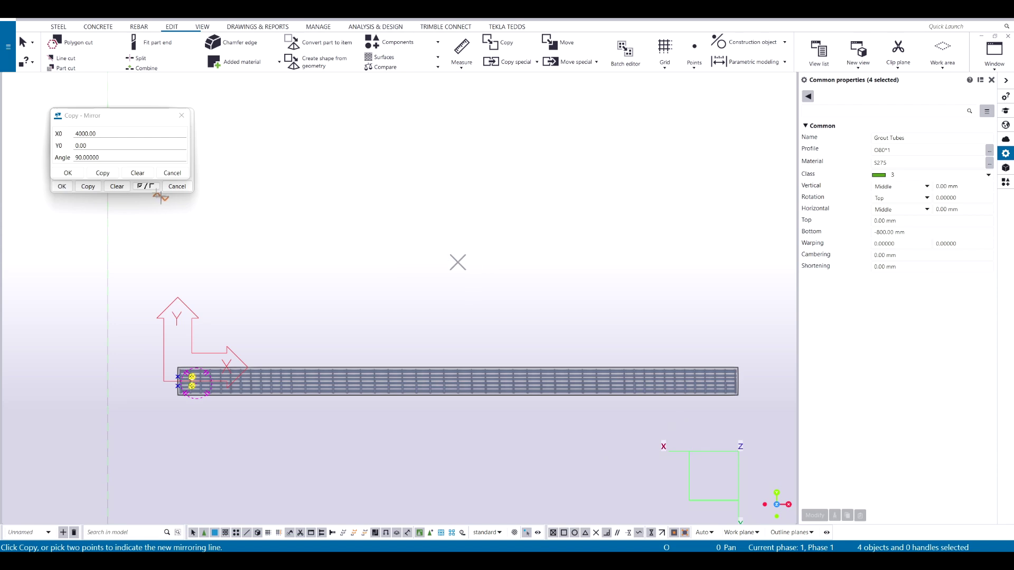
{"action": "left_click", "coordinate": [105, 174]}
{"action": "scroll", "coordinate": [667, 322], "scroll_direction": "up", "scroll_amount": 2}
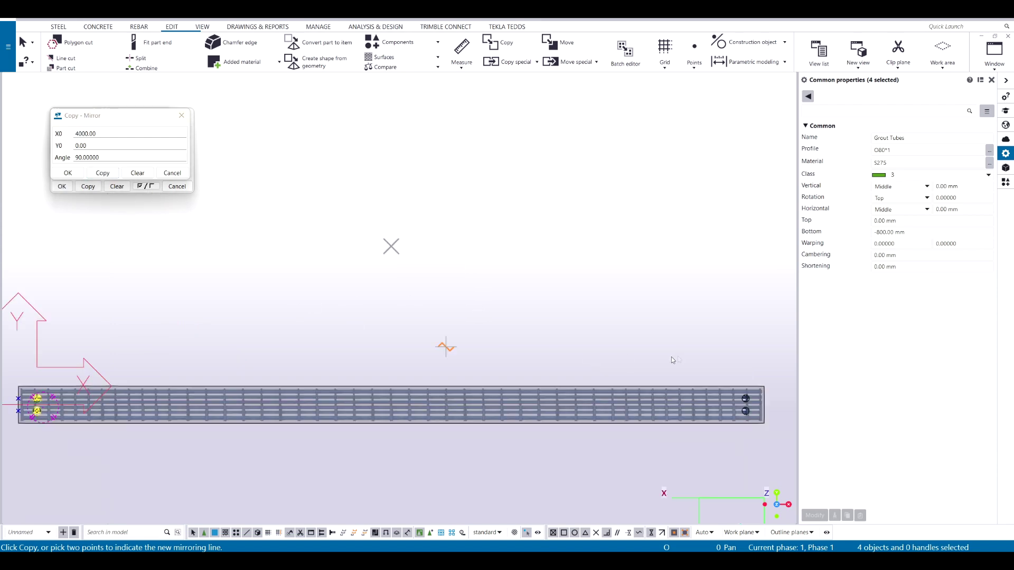
Step: Examine in 3D how the grout tubes pass through the bottom longitudinal bars and stirrups at the beam end
{"action": "scroll", "coordinate": [593, 385], "scroll_direction": "down", "scroll_amount": 1}
{"action": "middle_click_drag", "start_coordinate": [594, 385], "coordinate": [639, 371], "text": "ctrl"}
{"action": "scroll", "coordinate": [632, 378], "scroll_direction": "down", "scroll_amount": 6}
{"action": "middle_click_drag", "start_coordinate": [271, 390], "coordinate": [640, 223]}
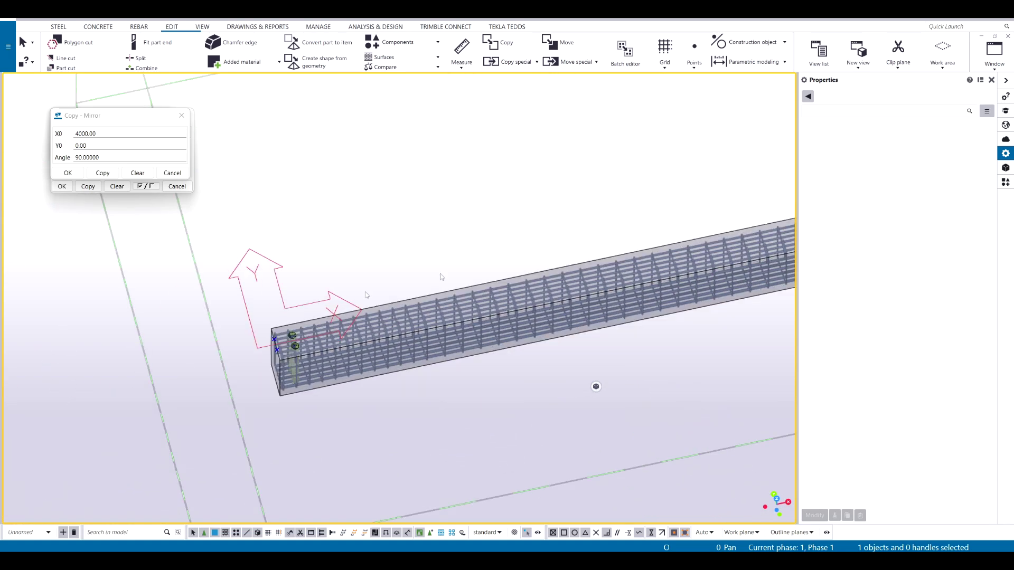
{"action": "scroll", "coordinate": [248, 340], "scroll_direction": "up", "scroll_amount": 5}
{"action": "middle_click_drag", "start_coordinate": [334, 368], "coordinate": [335, 391], "text": "ctrl"}
{"action": "scroll", "coordinate": [383, 334], "scroll_direction": "up", "scroll_amount": 8}
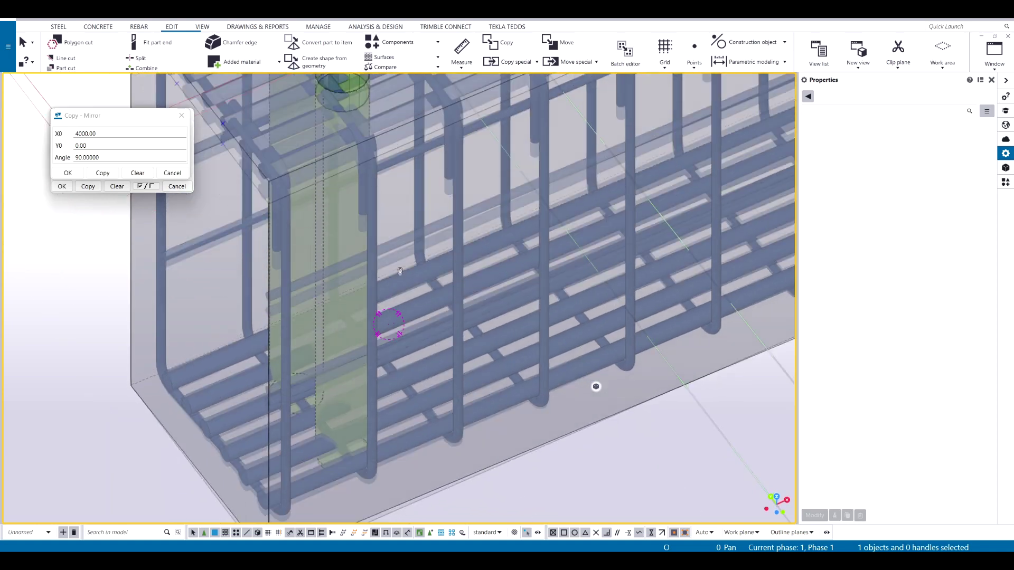
{"action": "middle_click_drag", "start_coordinate": [392, 278], "coordinate": [401, 296], "text": "ctrl"}
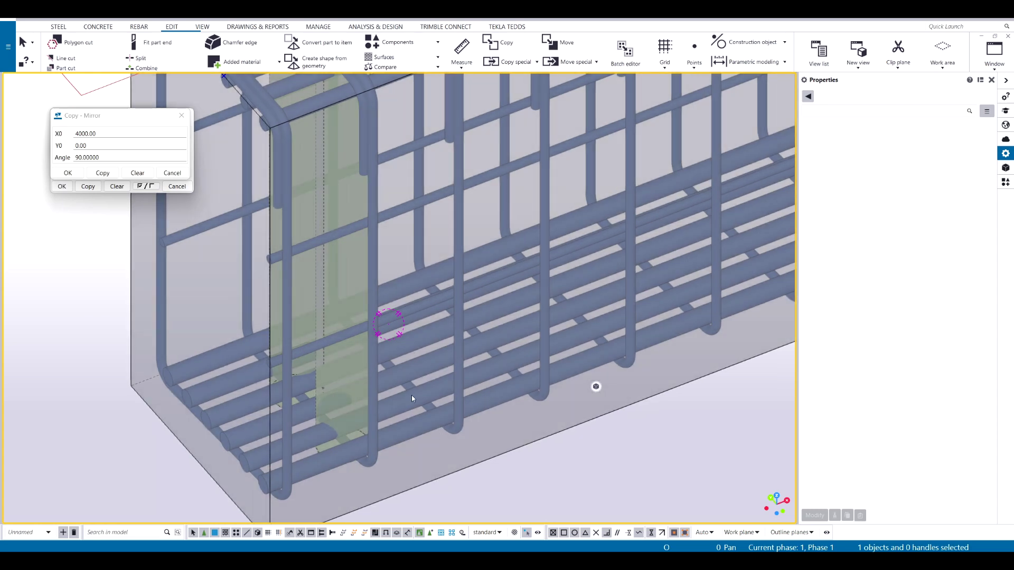
Step: Limit selection to rebar sets and inspect the bottom longitudinal rebar set around the grout tubes
{"action": "left_click", "coordinate": [344, 532]}
{"action": "left_click", "coordinate": [513, 321]}
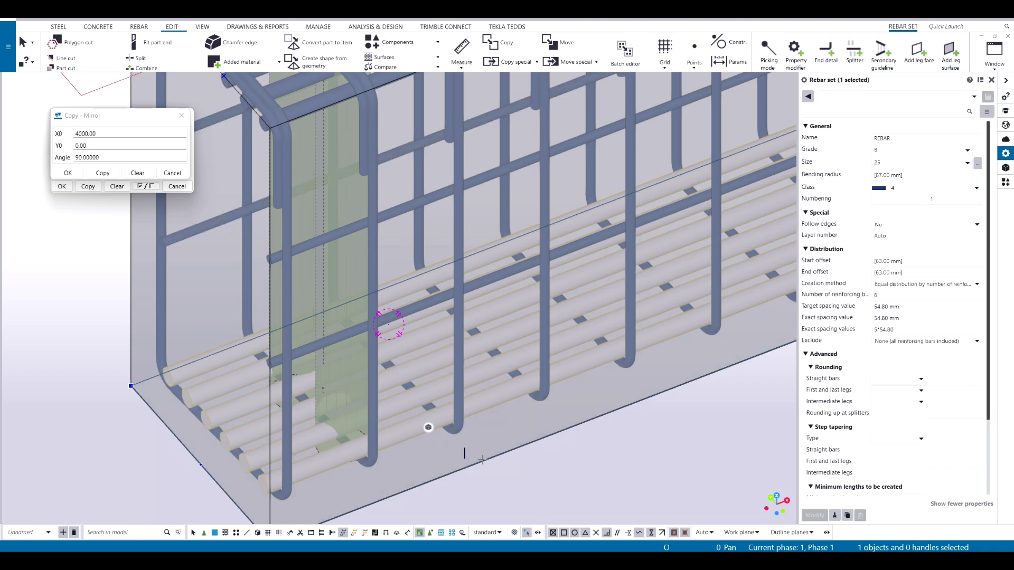
{"action": "middle_click_drag", "start_coordinate": [508, 398], "coordinate": [453, 410]}
{"action": "scroll", "coordinate": [353, 398], "scroll_direction": "down", "scroll_amount": 3}
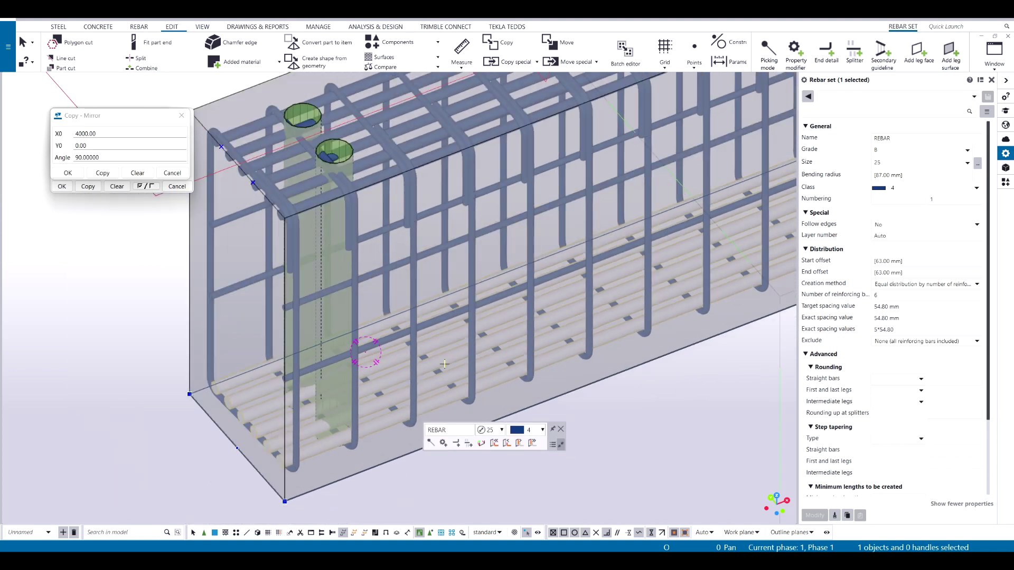
{"action": "scroll", "coordinate": [337, 382], "scroll_direction": "up", "scroll_amount": 5}
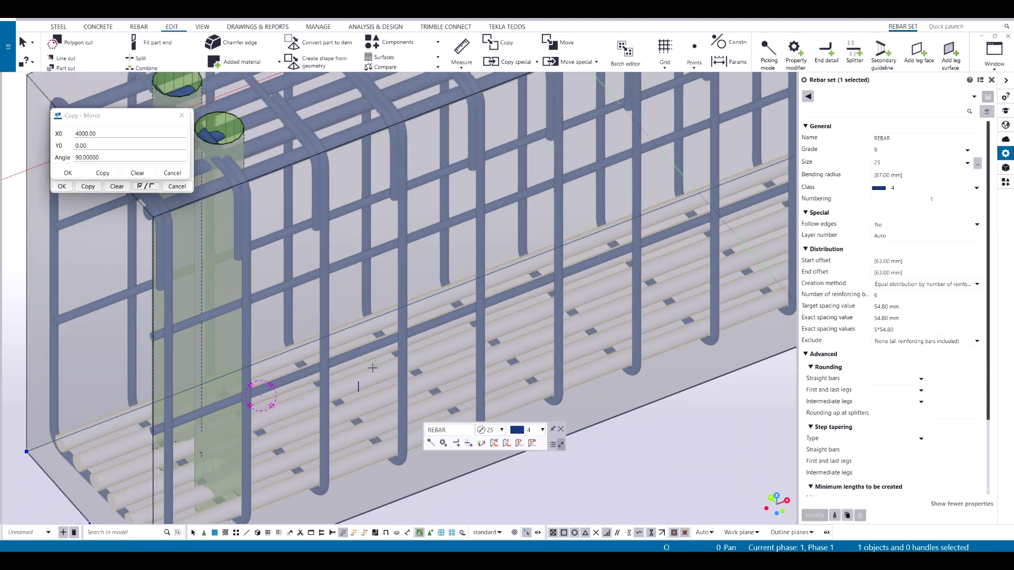
{"action": "scroll", "coordinate": [342, 310], "scroll_direction": "down", "scroll_amount": 4}
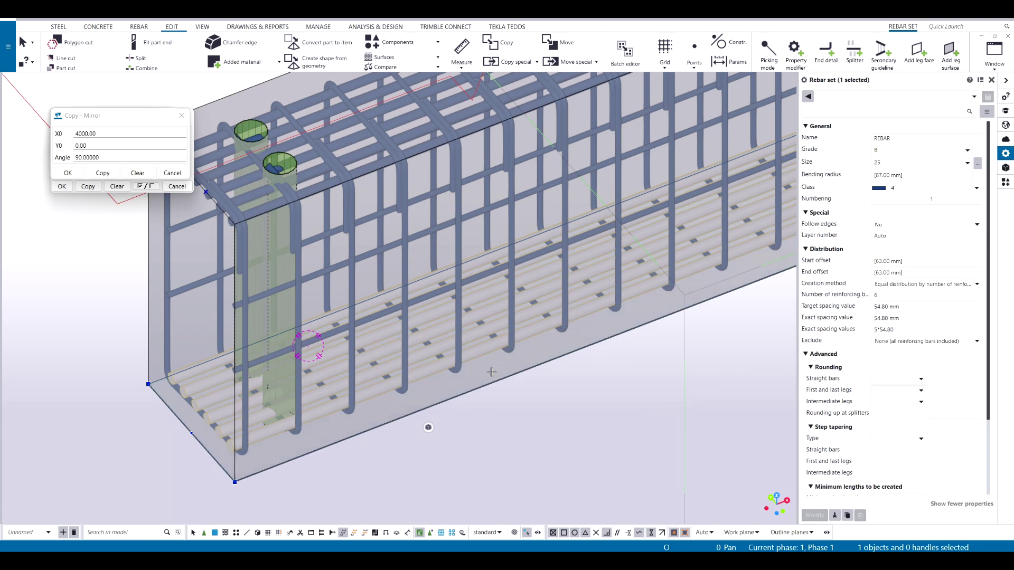
{"action": "left_click", "coordinate": [633, 430]}
{"action": "scroll", "coordinate": [498, 387], "scroll_direction": "down", "scroll_amount": 4}
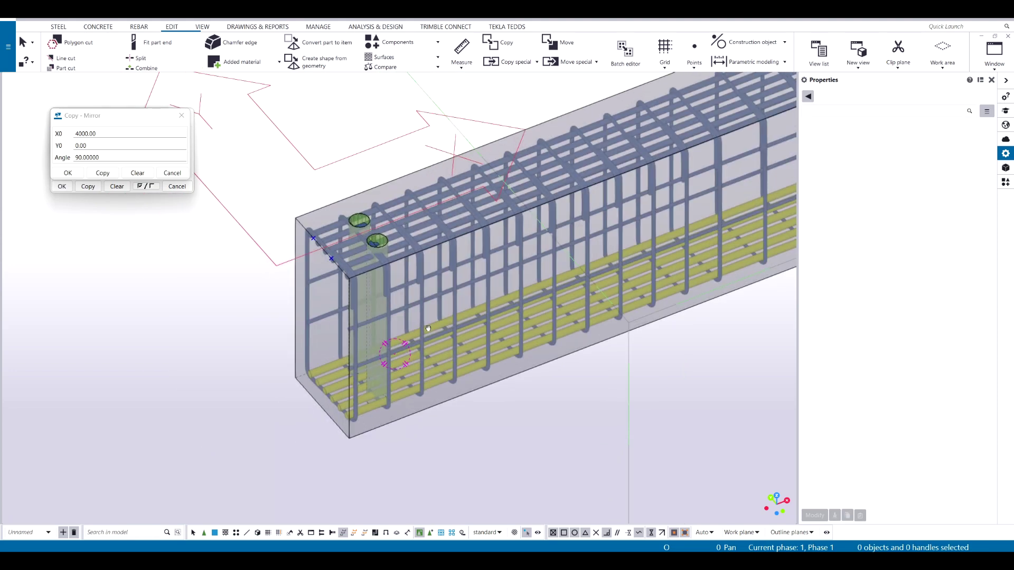
Step: Add a property modifier across the bottom longitudinal rebar set near the grout-tube end of the beam
{"action": "scroll", "coordinate": [386, 372], "scroll_direction": "up", "scroll_amount": 5}
{"action": "left_click", "coordinate": [420, 424]}
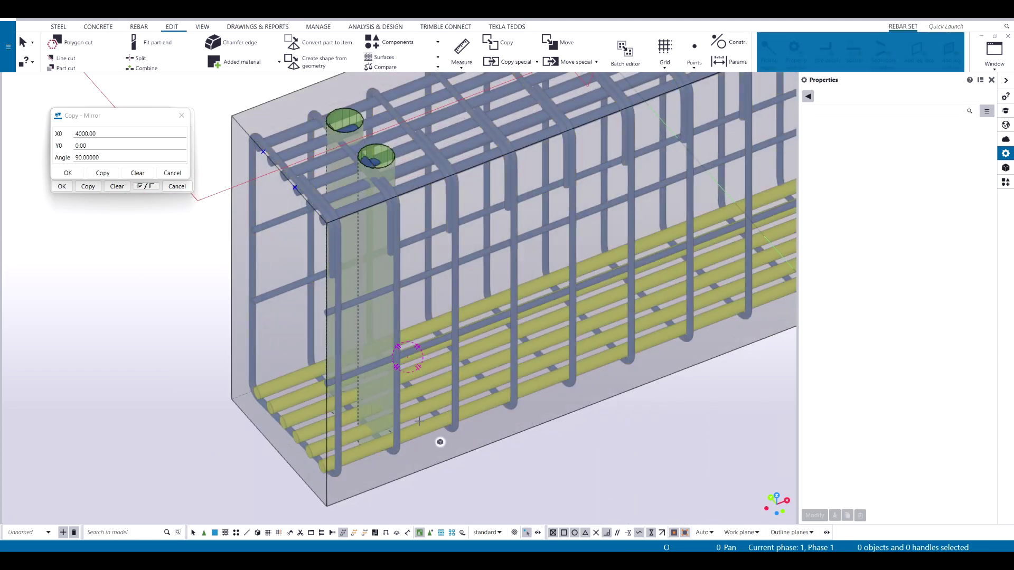
{"action": "middle_click_drag", "start_coordinate": [439, 442], "coordinate": [336, 465], "text": "ctrl"}
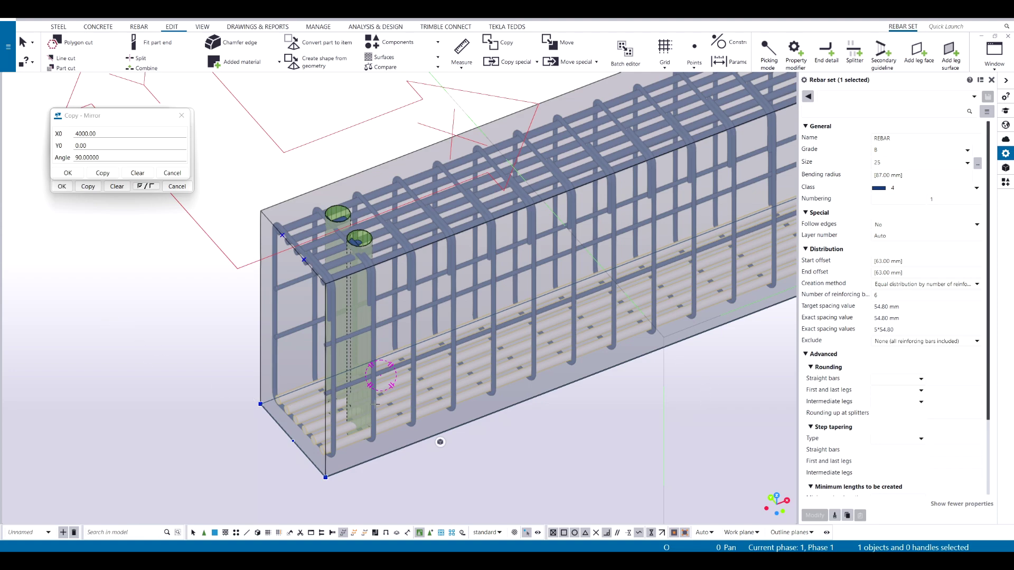
{"action": "scroll", "coordinate": [290, 402], "scroll_direction": "up", "scroll_amount": 3}
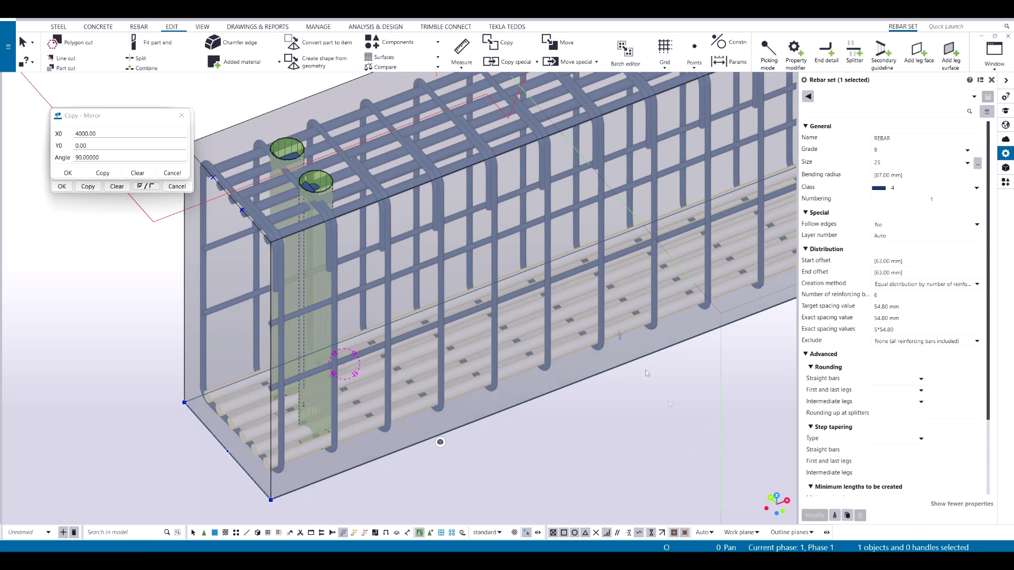
{"action": "left_click", "coordinate": [796, 55]}
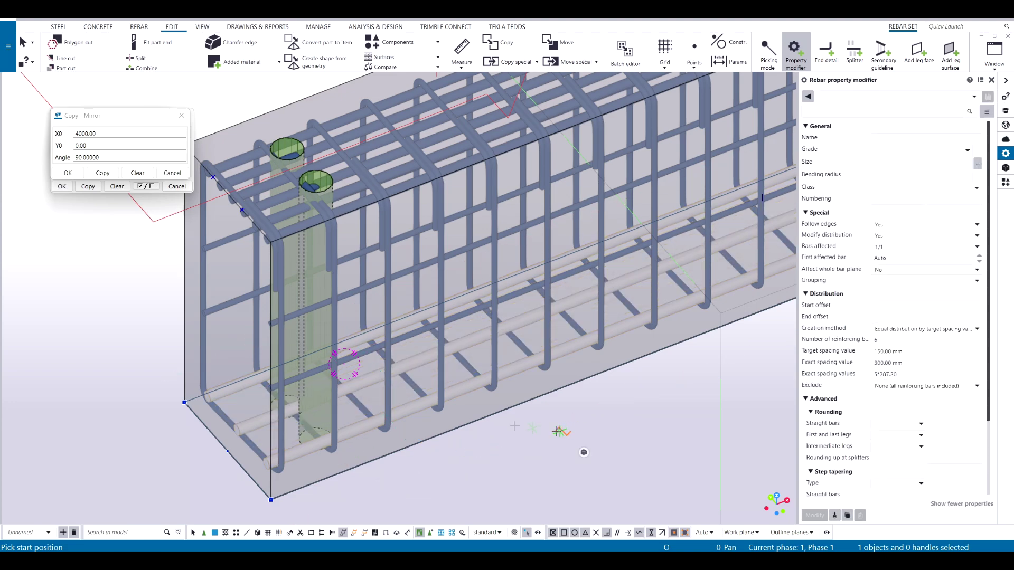
{"action": "scroll", "coordinate": [435, 389], "scroll_direction": "down", "scroll_amount": 2}
{"action": "key", "text": "Escape"}
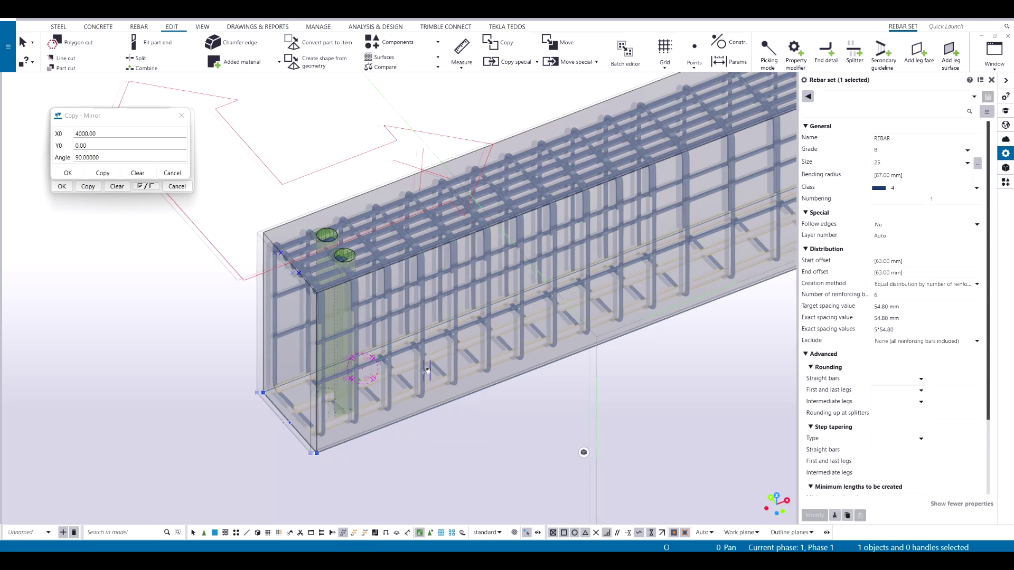
Step: Show the property modifiers of the bottom rebar set in the model view
{"action": "middle_click_drag", "start_coordinate": [430, 367], "coordinate": [417, 373]}
{"action": "middle_click_drag", "start_coordinate": [646, 357], "coordinate": [555, 374]}
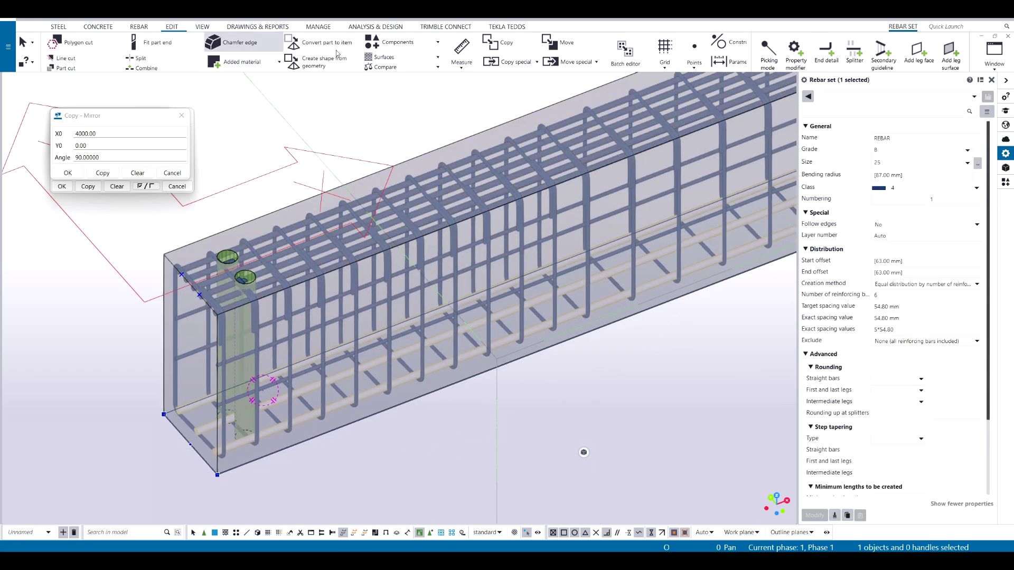
{"action": "middle_click_drag", "start_coordinate": [407, 158], "coordinate": [377, 176]}
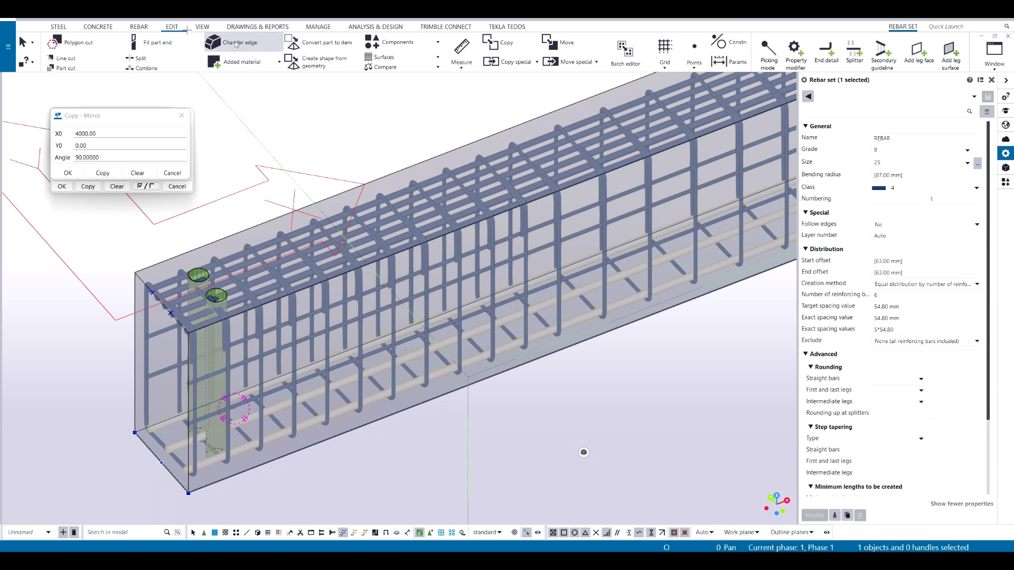
{"action": "left_click", "coordinate": [172, 30]}
{"action": "left_click", "coordinate": [134, 27]}
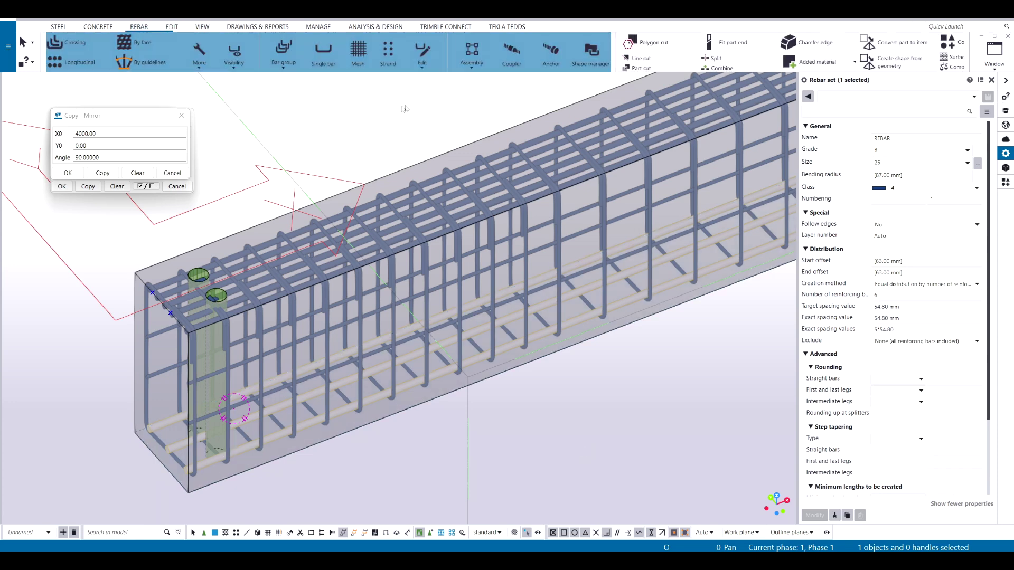
{"action": "left_click", "coordinate": [439, 69]}
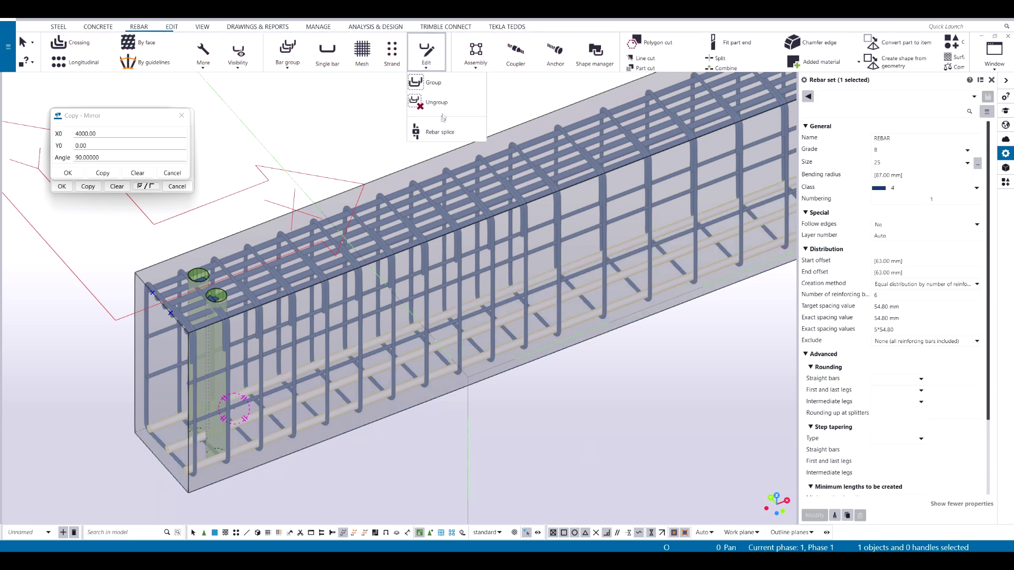
{"action": "left_click", "coordinate": [236, 55]}
{"action": "left_click", "coordinate": [268, 114]}
{"action": "scroll", "coordinate": [268, 425], "scroll_direction": "up", "scroll_amount": 2}
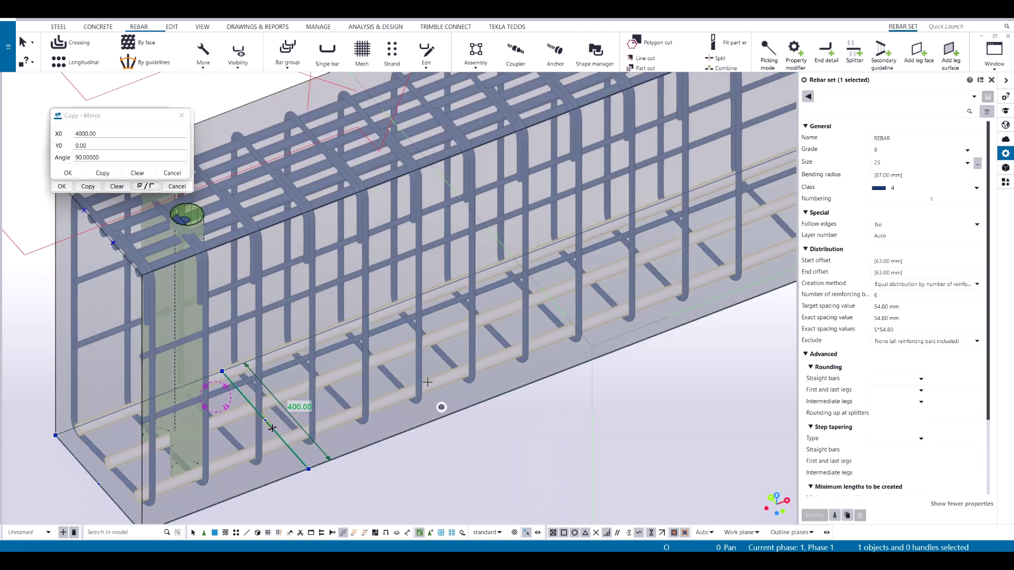
Step: Shorten the bottom rebar set's property modifier line to 200 mm about its centre in plan view
{"action": "middle_click_drag", "start_coordinate": [450, 403], "coordinate": [470, 399]}
{"action": "left_click", "coordinate": [482, 377]}
{"action": "key", "text": "ctrl+p"}
{"action": "scroll", "coordinate": [357, 379], "scroll_direction": "up", "scroll_amount": 2}
{"action": "middle_click_drag", "start_coordinate": [145, 351], "coordinate": [616, 414]}
{"action": "scroll", "coordinate": [616, 414], "scroll_direction": "up", "scroll_amount": 4}
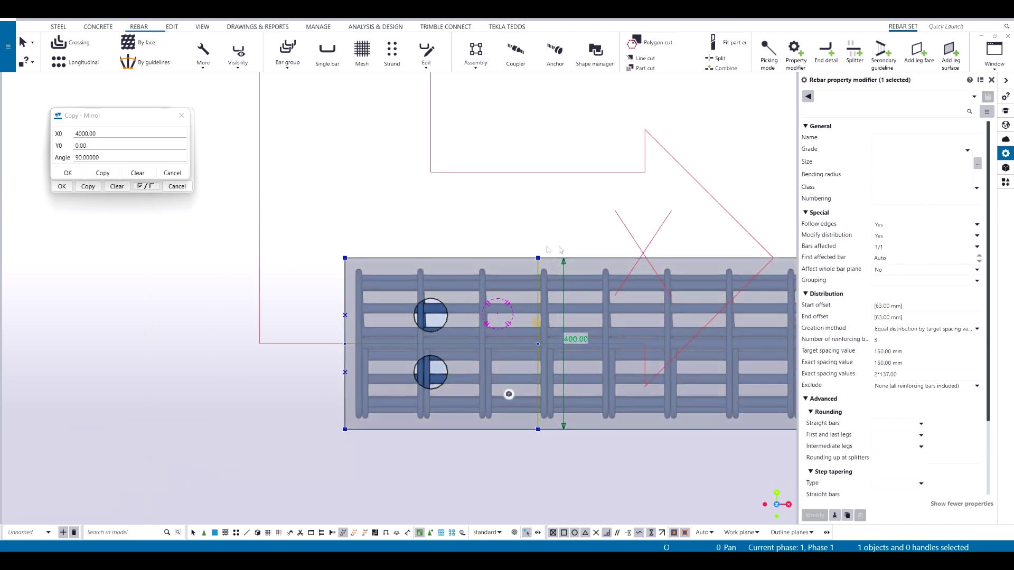
{"action": "middle_click_drag", "start_coordinate": [561, 251], "coordinate": [519, 224]}
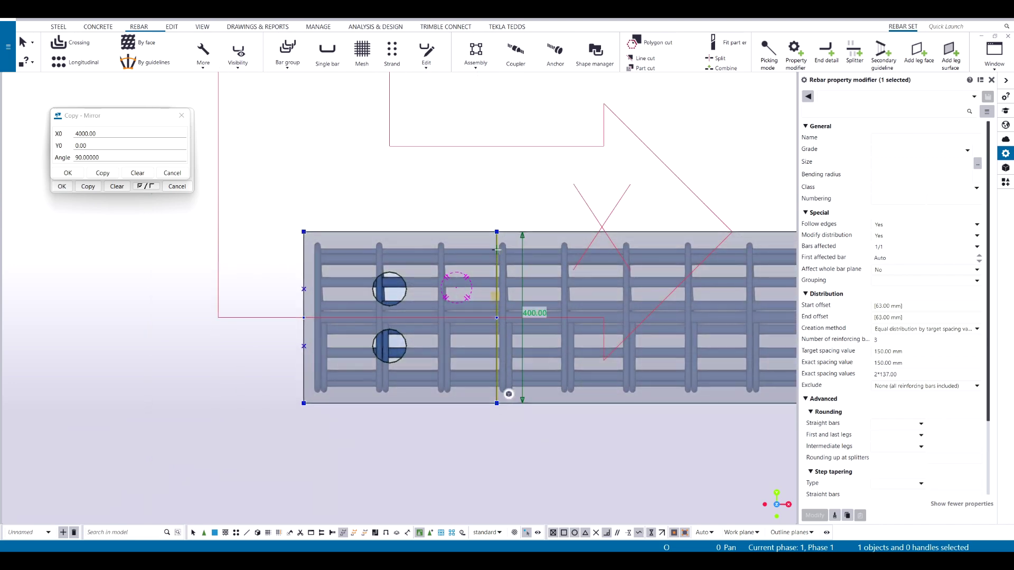
{"action": "left_click", "coordinate": [524, 310]}
{"action": "left_click", "coordinate": [524, 310]}
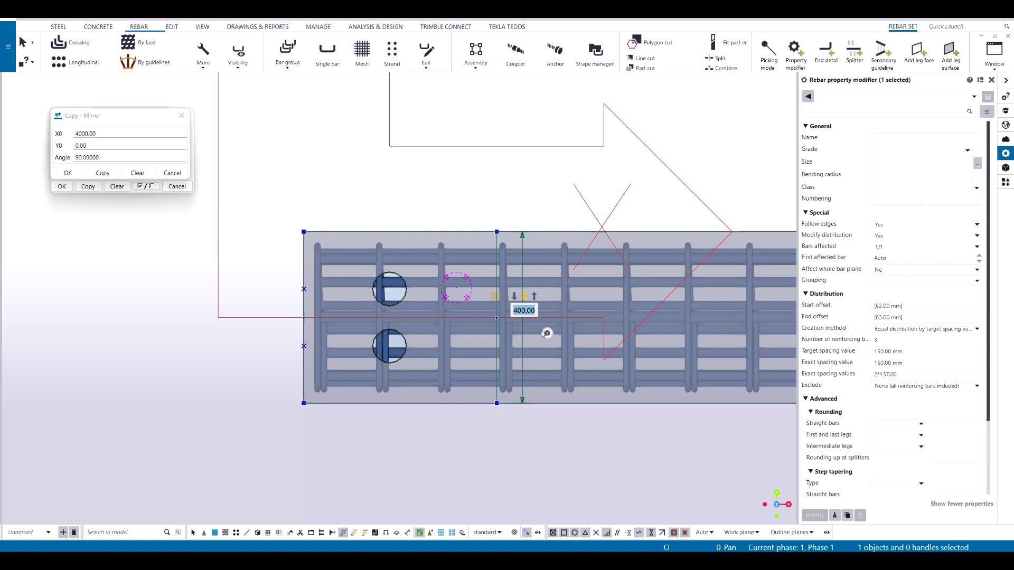
{"action": "type", "text": "200"}
{"action": "key", "text": "Return"}
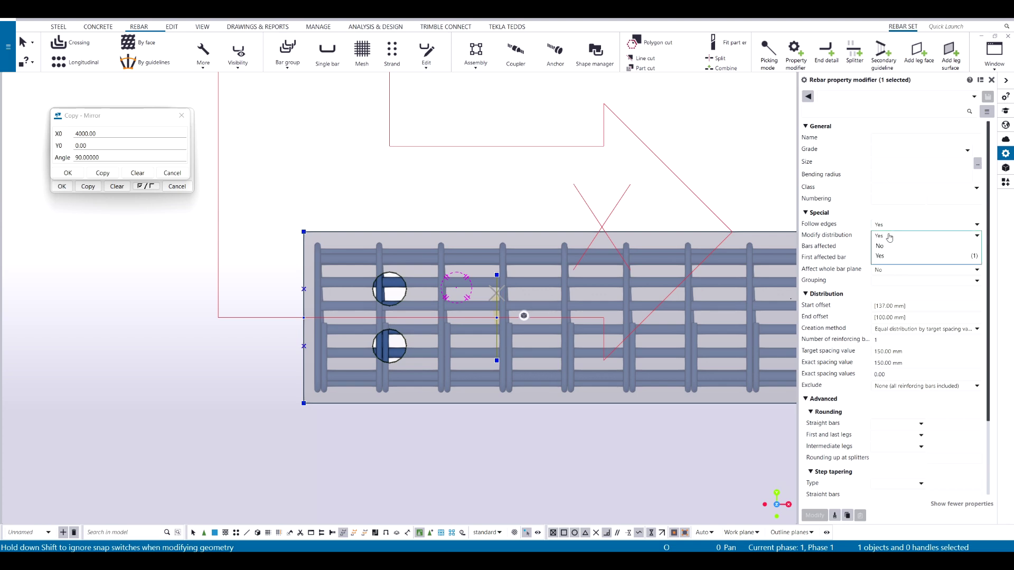
Step: Set Modify distribution to No for the selected property modifier and apply the change
{"action": "left_click", "coordinate": [898, 235]}
{"action": "left_click", "coordinate": [890, 251]}
{"action": "left_click", "coordinate": [814, 515]}
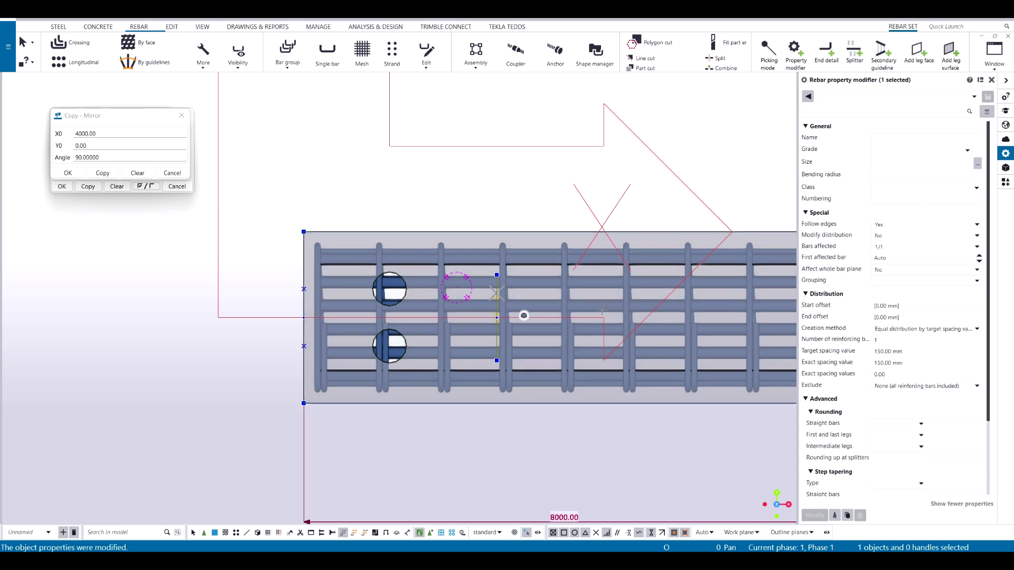
Step: Assign the grade B, size 12 main bar from the rebar catalogue to the selected property modifier and apply it
{"action": "left_click", "coordinate": [958, 151]}
{"action": "left_click", "coordinate": [940, 163]}
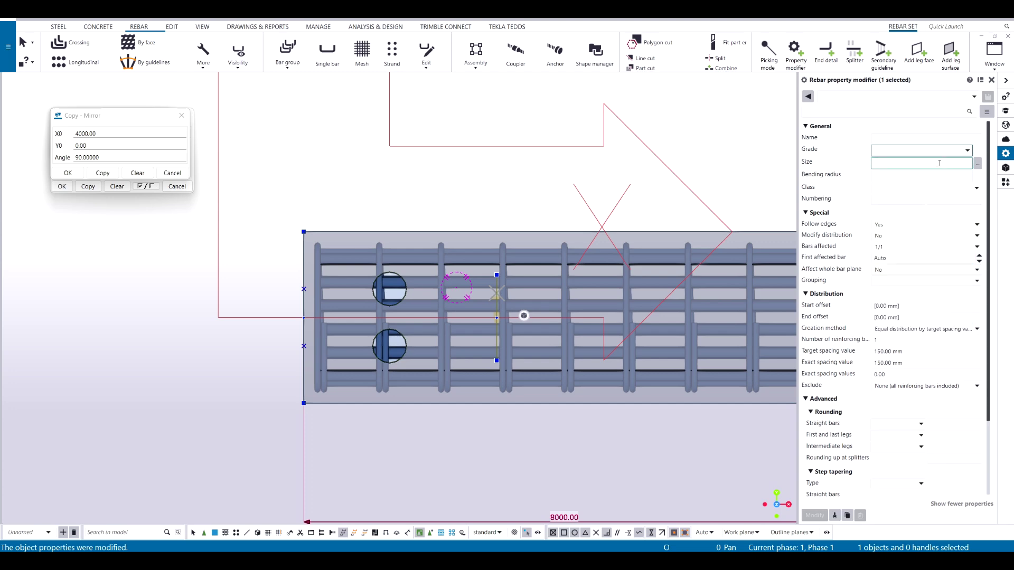
{"action": "left_click", "coordinate": [977, 164]}
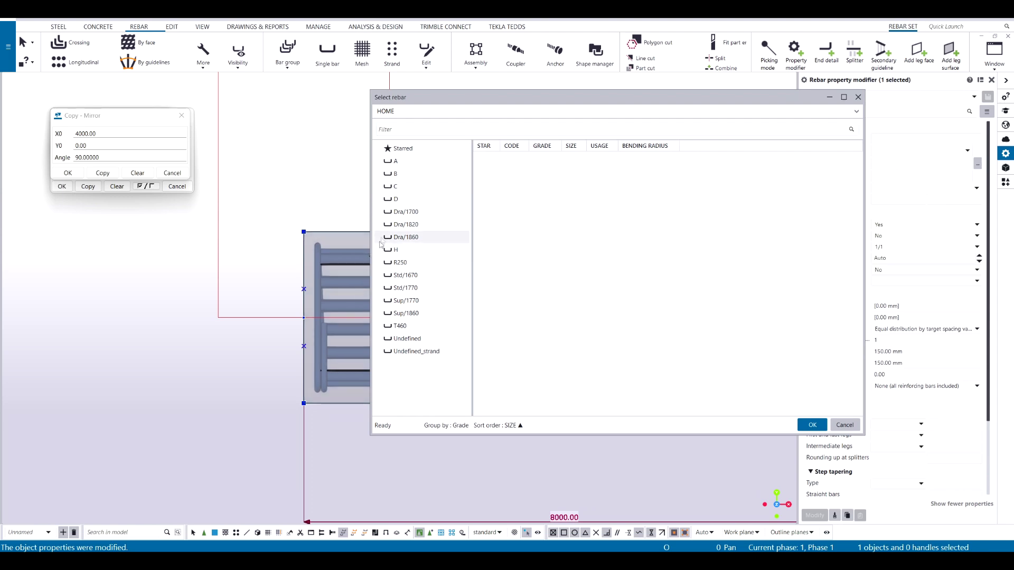
{"action": "left_click", "coordinate": [395, 174]}
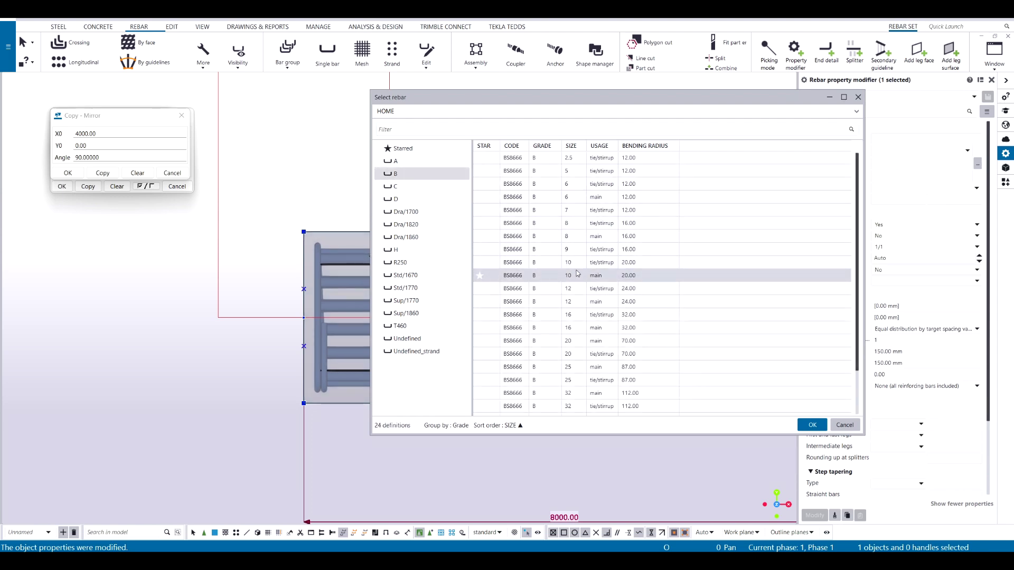
{"action": "left_click", "coordinate": [563, 302]}
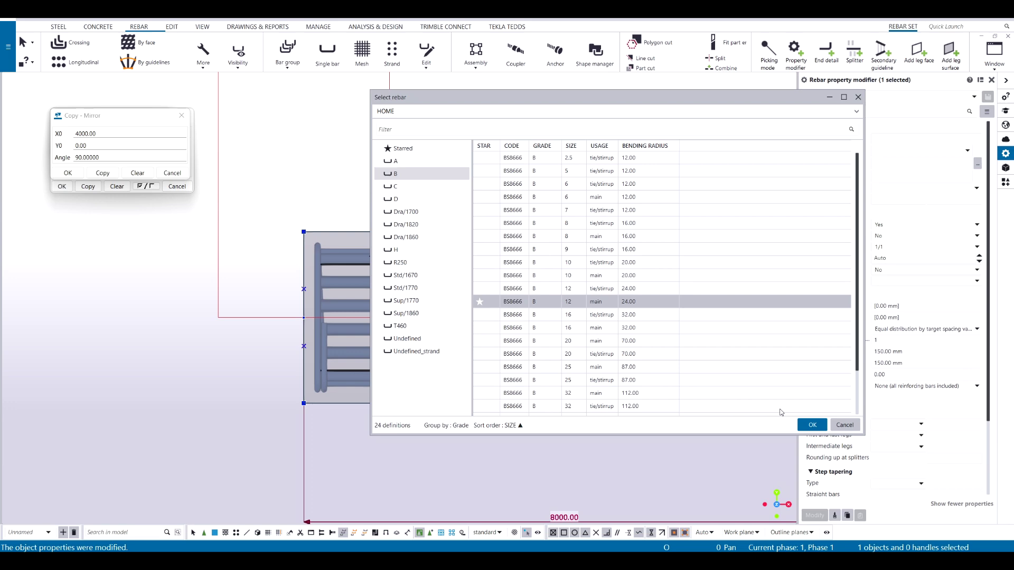
{"action": "left_click", "coordinate": [812, 426]}
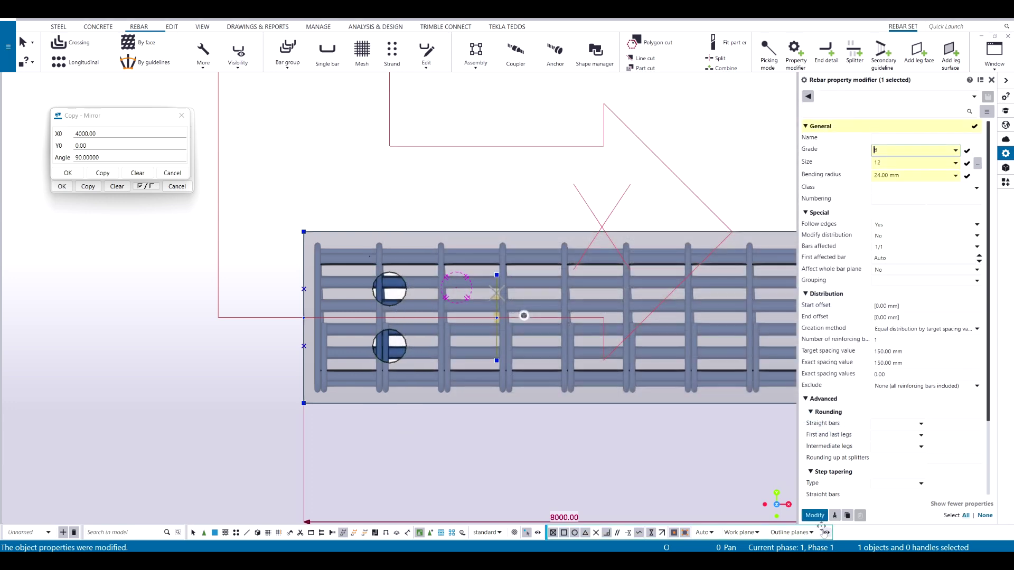
Step: Examine the bottom bars around the grout tubes at the beam end to check the locally changed bar size
{"action": "middle_click_drag", "start_coordinate": [470, 293], "coordinate": [449, 275]}
{"action": "scroll", "coordinate": [433, 321], "scroll_direction": "down", "scroll_amount": 4}
{"action": "scroll", "coordinate": [449, 274], "scroll_direction": "up", "scroll_amount": 2}
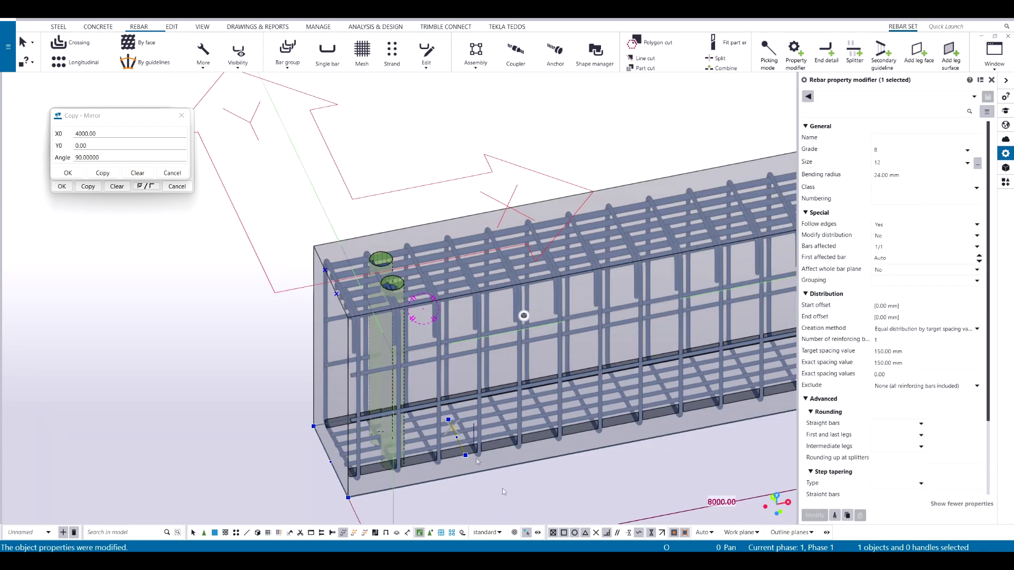
{"action": "left_click", "coordinate": [528, 504]}
{"action": "scroll", "coordinate": [529, 505], "scroll_direction": "up", "scroll_amount": 2}
{"action": "scroll", "coordinate": [391, 403], "scroll_direction": "up", "scroll_amount": 2}
{"action": "scroll", "coordinate": [407, 357], "scroll_direction": "down", "scroll_amount": 3}
{"action": "mouse_move", "coordinate": [414, 358]}
{"action": "middle_mouse_down", "text": "ctrl"}
{"action": "mouse_move", "coordinate": [439, 331]}
{"action": "mouse_move", "coordinate": [423, 345]}
{"action": "middle_mouse_up", "text": "ctrl"}
{"action": "scroll", "coordinate": [364, 391], "scroll_direction": "up", "scroll_amount": 3}
{"action": "scroll", "coordinate": [312, 397], "scroll_direction": "down", "scroll_amount": 1}
{"action": "middle_click_drag", "start_coordinate": [322, 385], "coordinate": [381, 386], "text": "ctrl"}
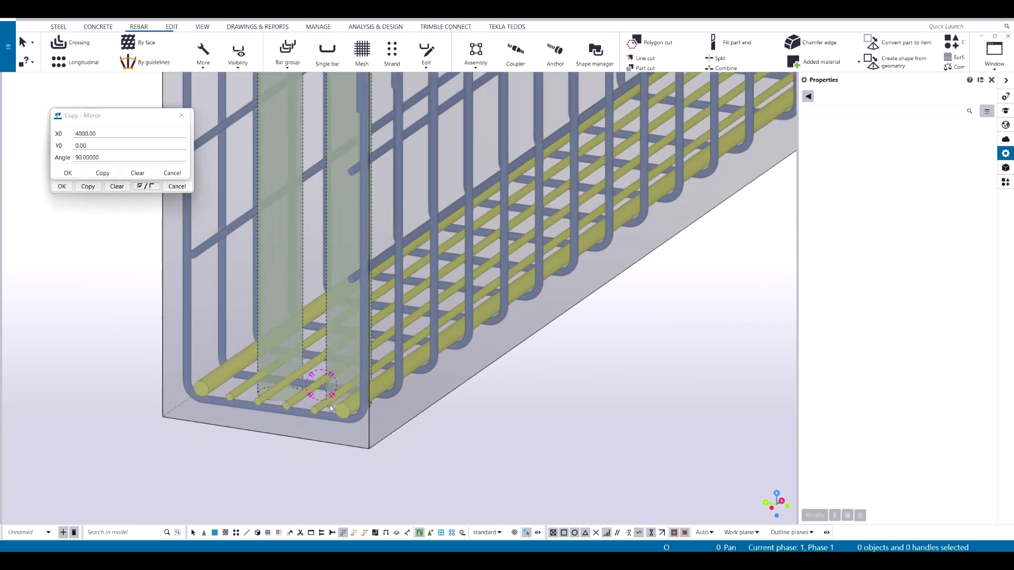
{"action": "middle_click_drag", "start_coordinate": [319, 410], "coordinate": [350, 405], "text": "ctrl"}
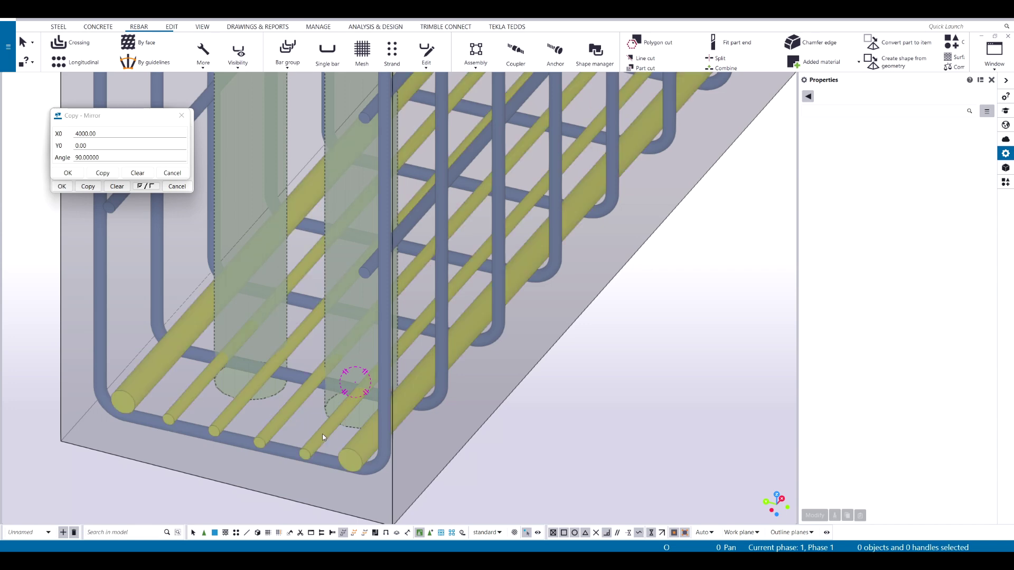
{"action": "middle_click_drag", "start_coordinate": [338, 394], "coordinate": [405, 394]}
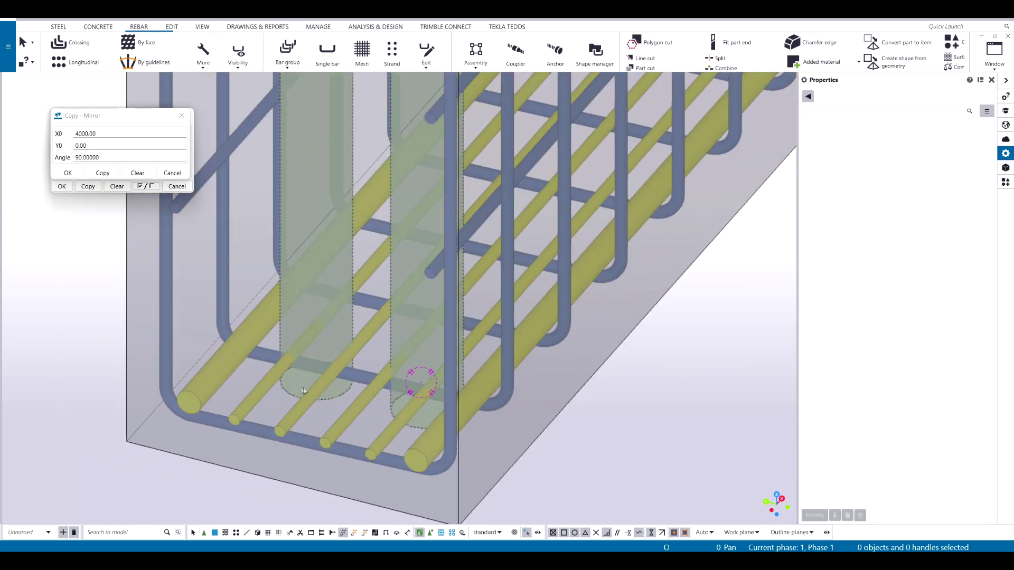
Step: Try setting the number of reinforcing bars in the bottom longitudinal rebar set to 5
{"action": "left_click", "coordinate": [306, 406]}
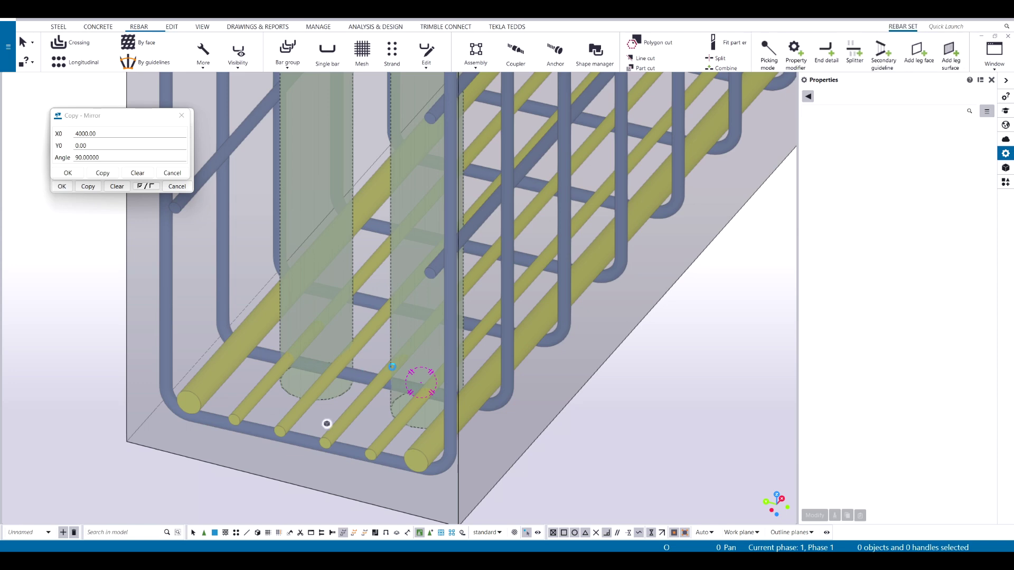
{"action": "scroll", "coordinate": [538, 310], "scroll_direction": "down", "scroll_amount": 5}
{"action": "scroll", "coordinate": [539, 310], "scroll_direction": "up", "scroll_amount": 5}
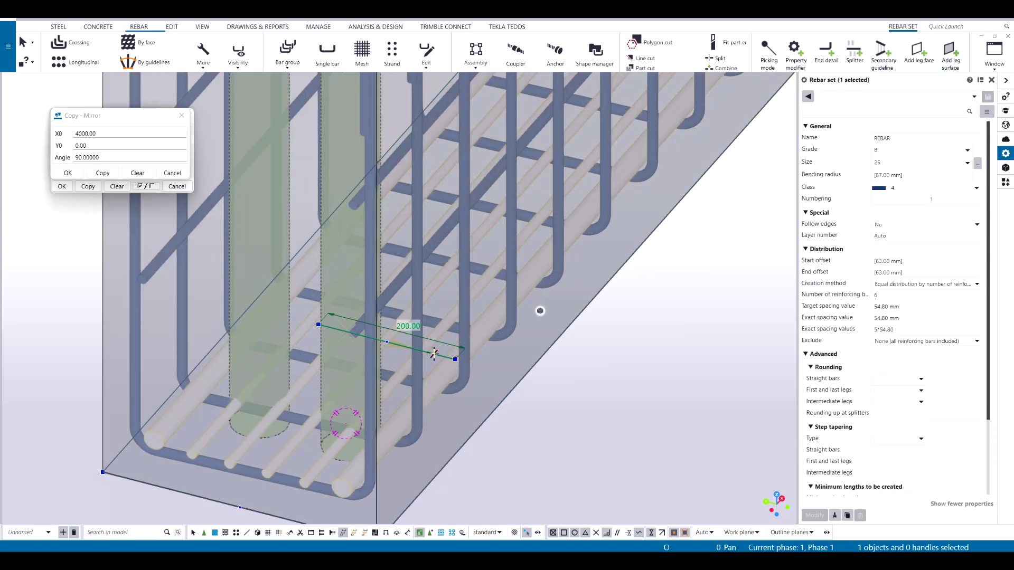
{"action": "left_click", "coordinate": [434, 354]}
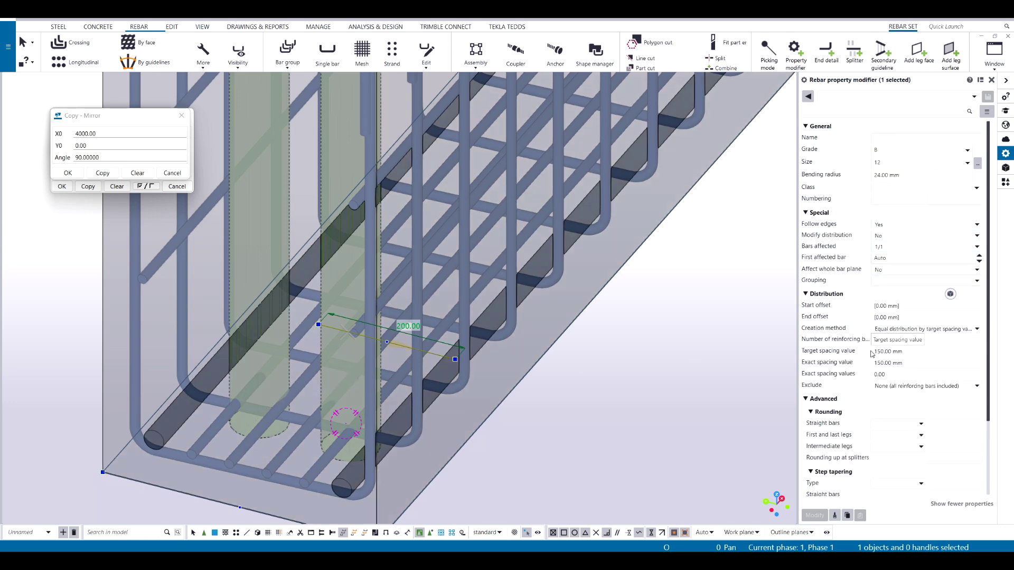
{"action": "left_click", "coordinate": [636, 314]}
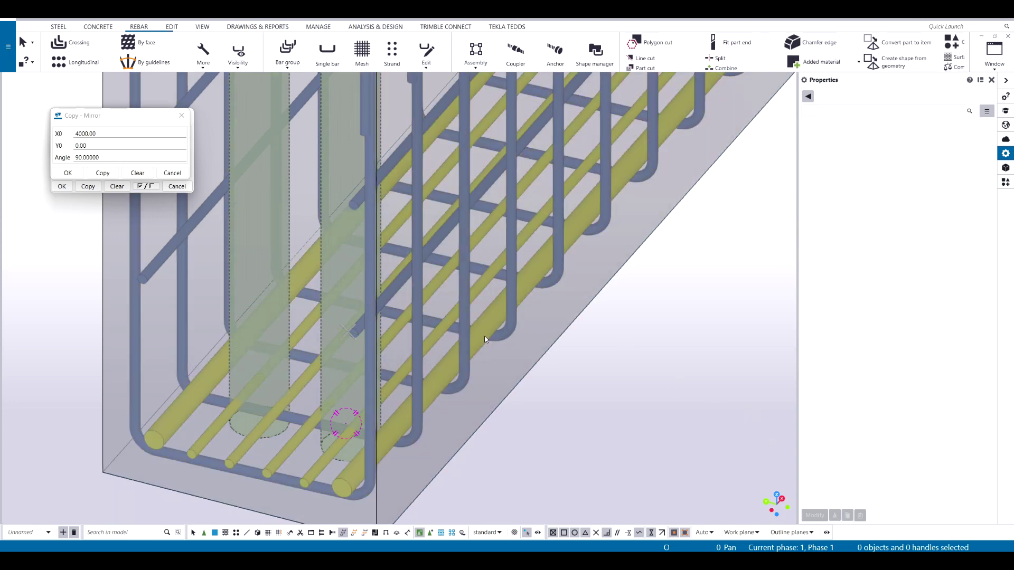
{"action": "left_click", "coordinate": [484, 339]}
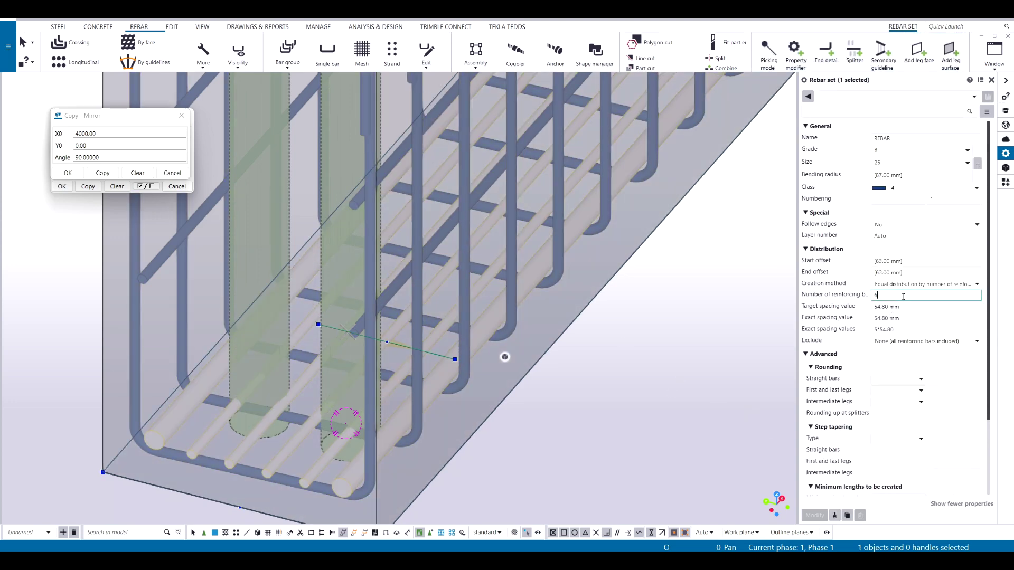
{"action": "type", "text": "5"}
{"action": "key", "text": "Return"}
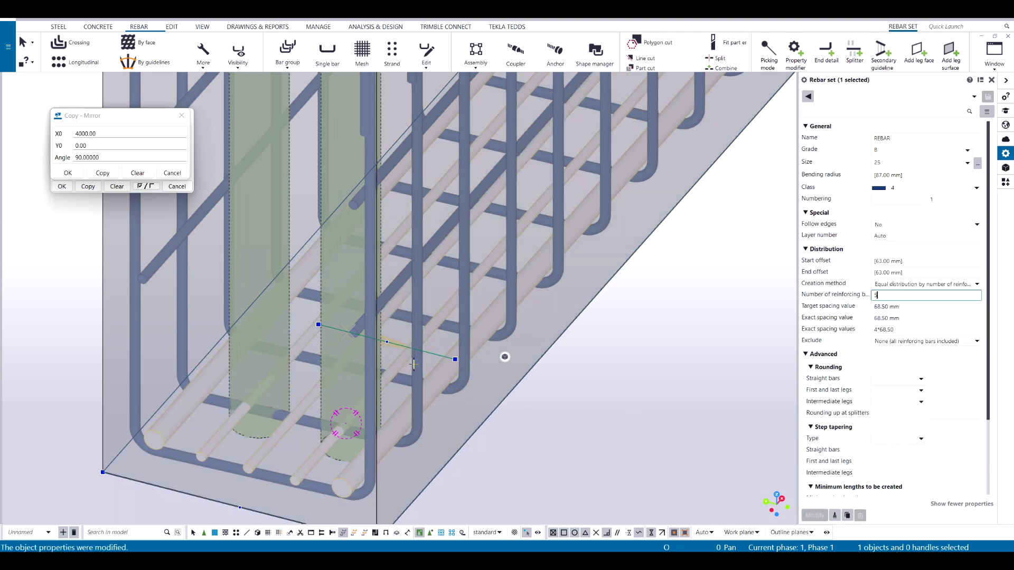
{"action": "left_click", "coordinate": [623, 427]}
{"action": "middle_click_drag", "start_coordinate": [549, 402], "coordinate": [573, 290]}
{"action": "middle_click_drag", "start_coordinate": [472, 359], "coordinate": [477, 374]}
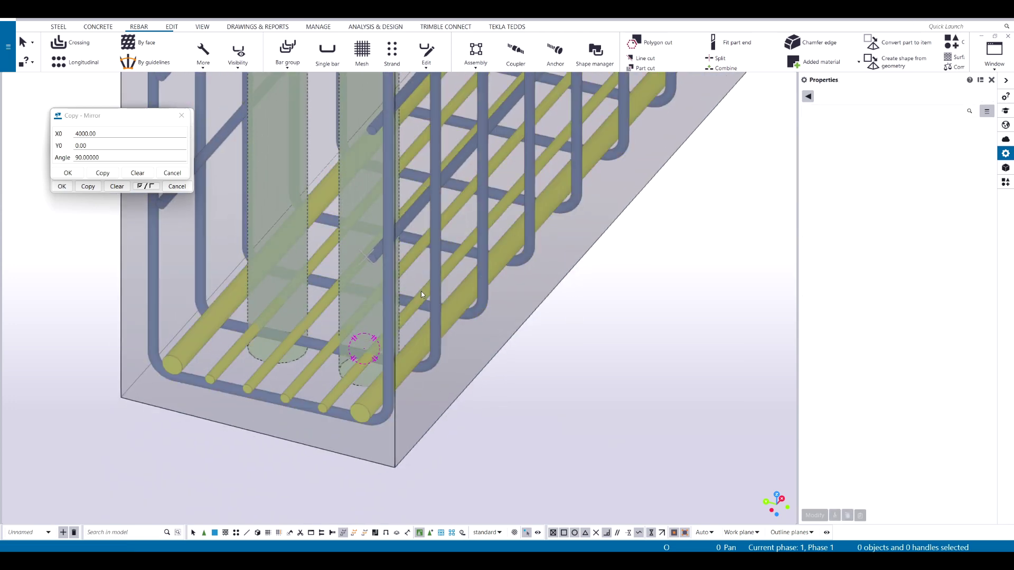
Step: Try modifying the property modifier's distribution, using equal distribution by number of reinforcing bars with 3 bars
{"action": "left_click", "coordinate": [421, 295]}
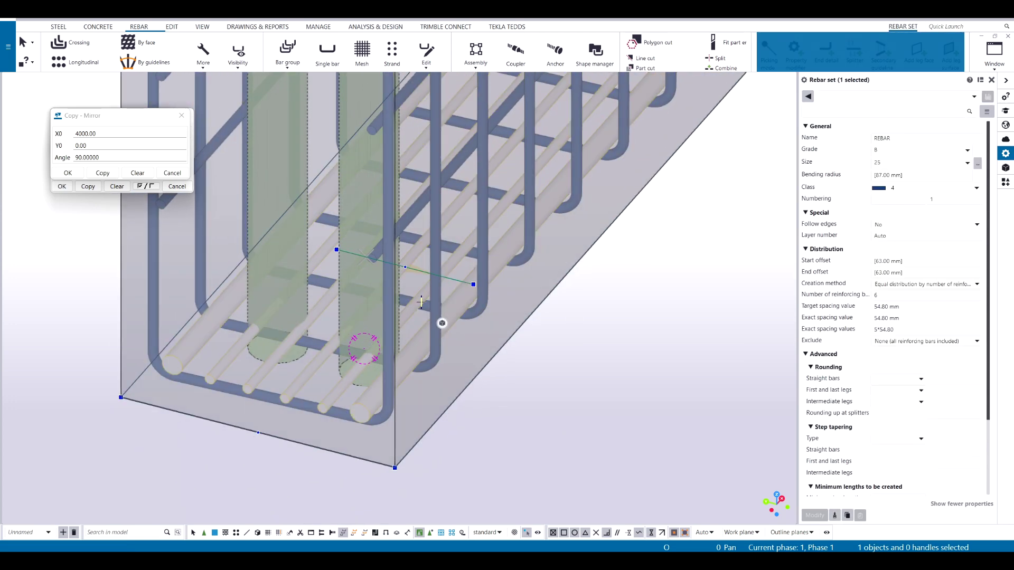
{"action": "left_click", "coordinate": [459, 281]}
{"action": "left_click", "coordinate": [898, 235]}
{"action": "left_click", "coordinate": [898, 258]}
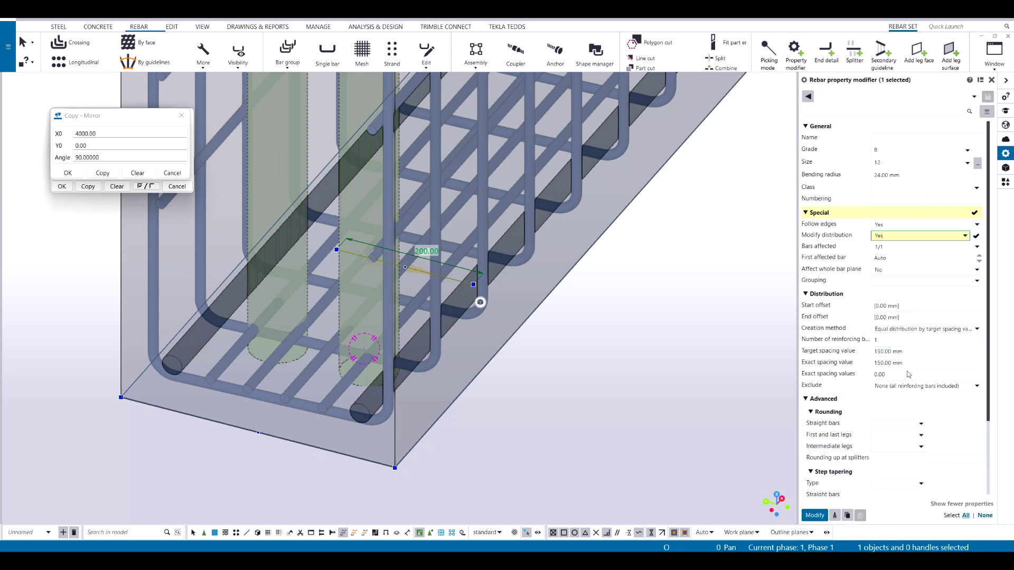
{"action": "left_click", "coordinate": [929, 329]}
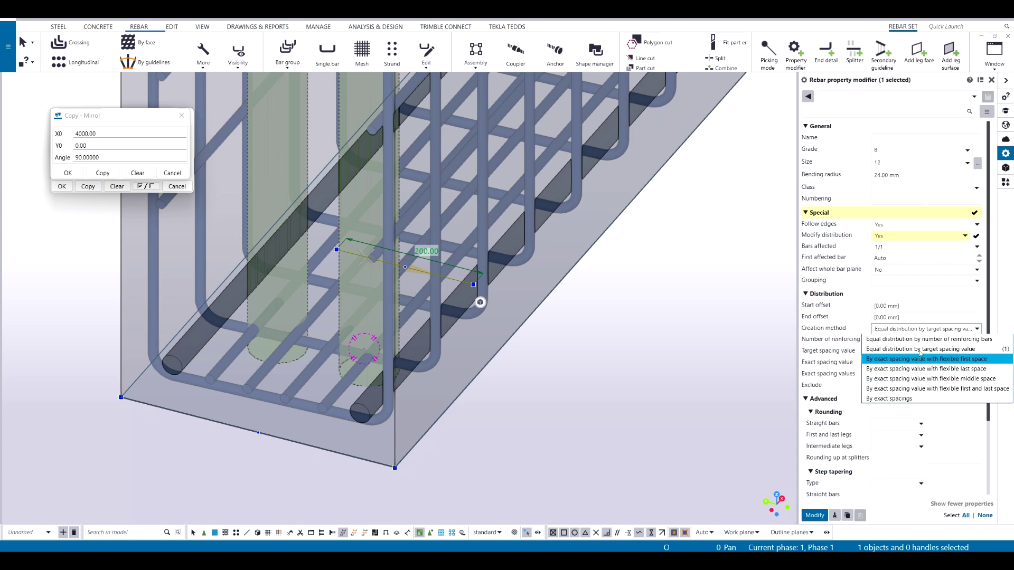
{"action": "left_click", "coordinate": [898, 339]}
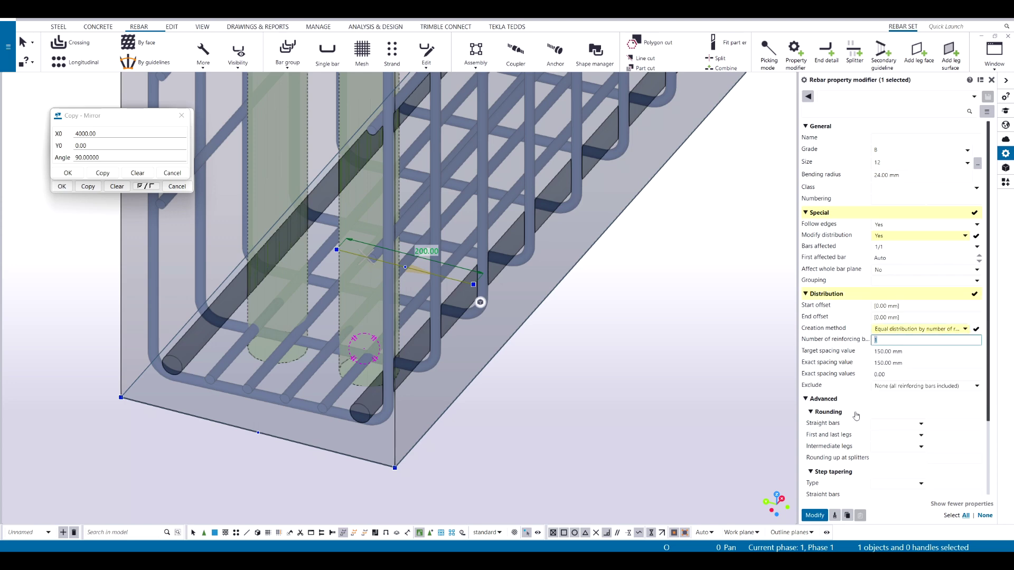
{"action": "key", "text": "Return"}
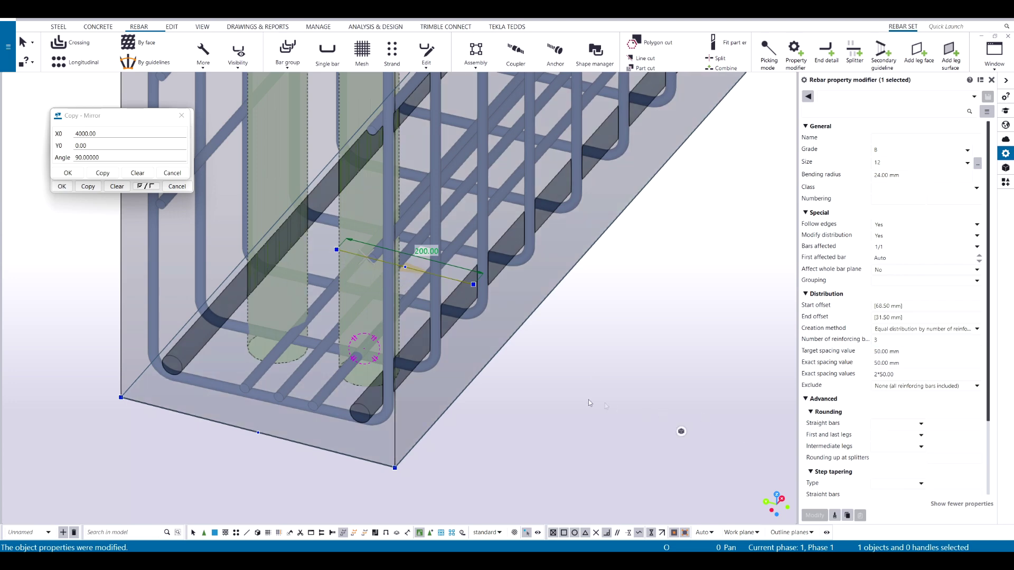
{"action": "middle_click_drag", "start_coordinate": [550, 375], "coordinate": [533, 371]}
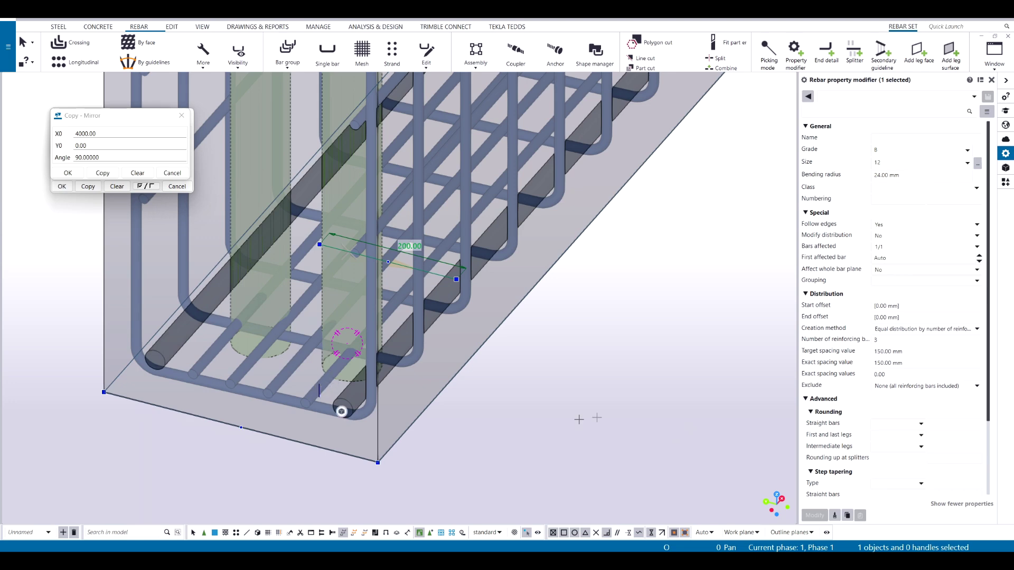
{"action": "key", "text": "Escape"}
Step: Set the number of reinforcing bars in the bottom longitudinal rebar set to 5
{"action": "left_click", "coordinate": [397, 363]}
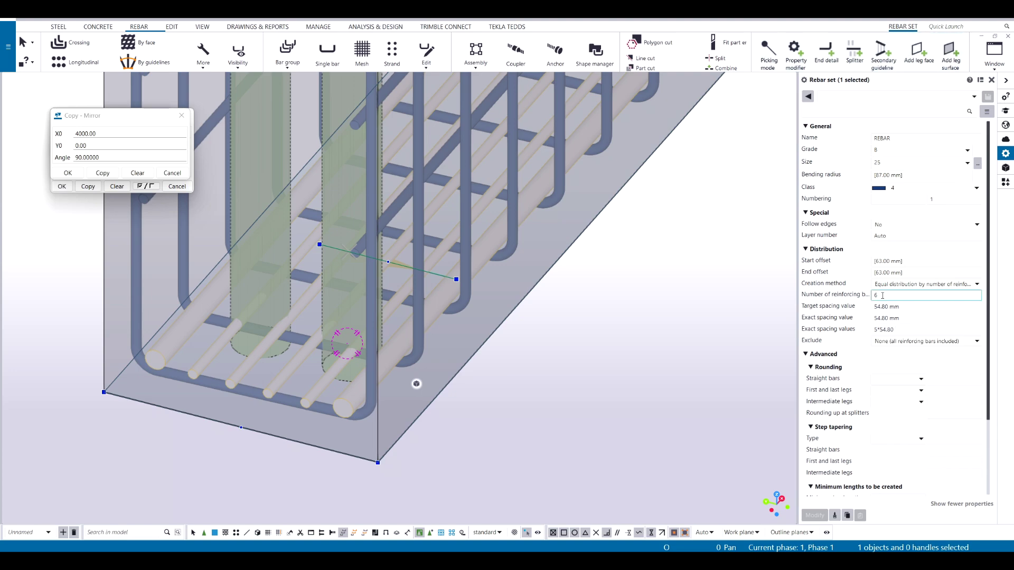
{"action": "type", "text": "5"}
{"action": "key", "text": "Return"}
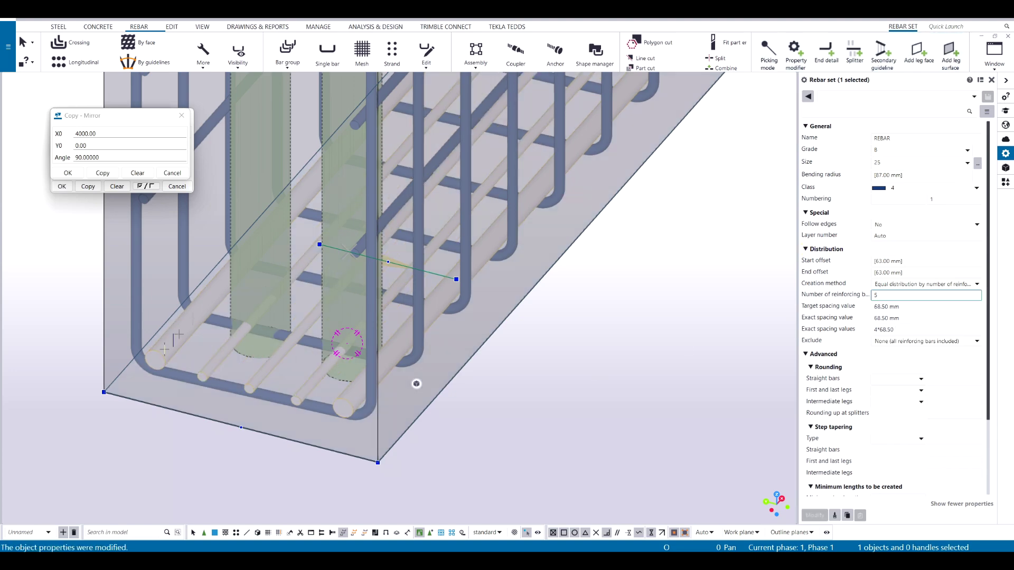
Step: Examine how the bottom bars run past the grout tubes from the opposite side of the beam
{"action": "scroll", "coordinate": [431, 303], "scroll_direction": "down", "scroll_amount": 2}
{"action": "middle_click_drag", "start_coordinate": [387, 328], "coordinate": [581, 376], "text": "ctrl"}
{"action": "scroll", "coordinate": [414, 386], "scroll_direction": "up", "scroll_amount": 5}
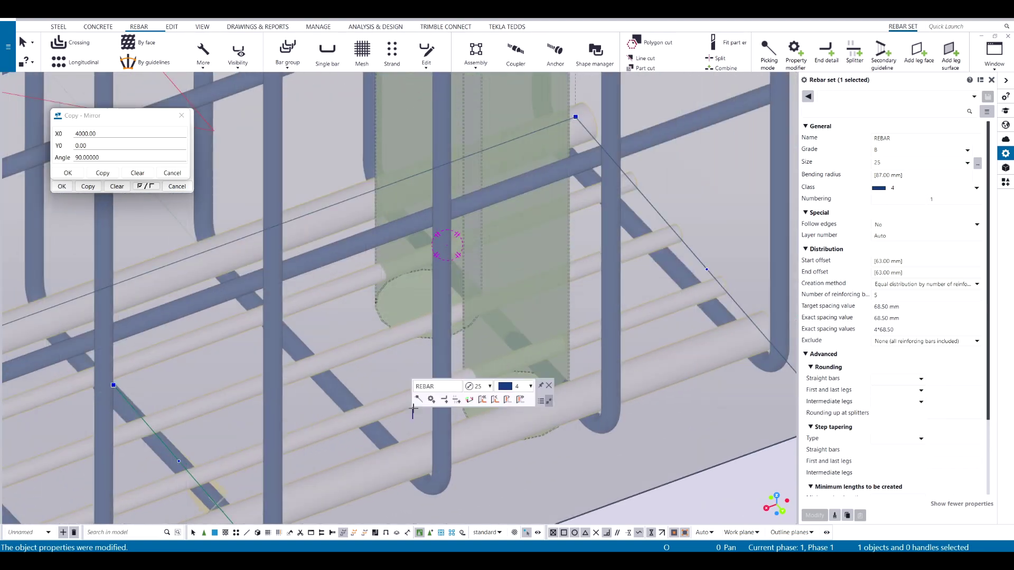
{"action": "scroll", "coordinate": [529, 350], "scroll_direction": "down", "scroll_amount": 5}
{"action": "middle_click_drag", "start_coordinate": [426, 362], "coordinate": [327, 224], "text": "ctrl"}
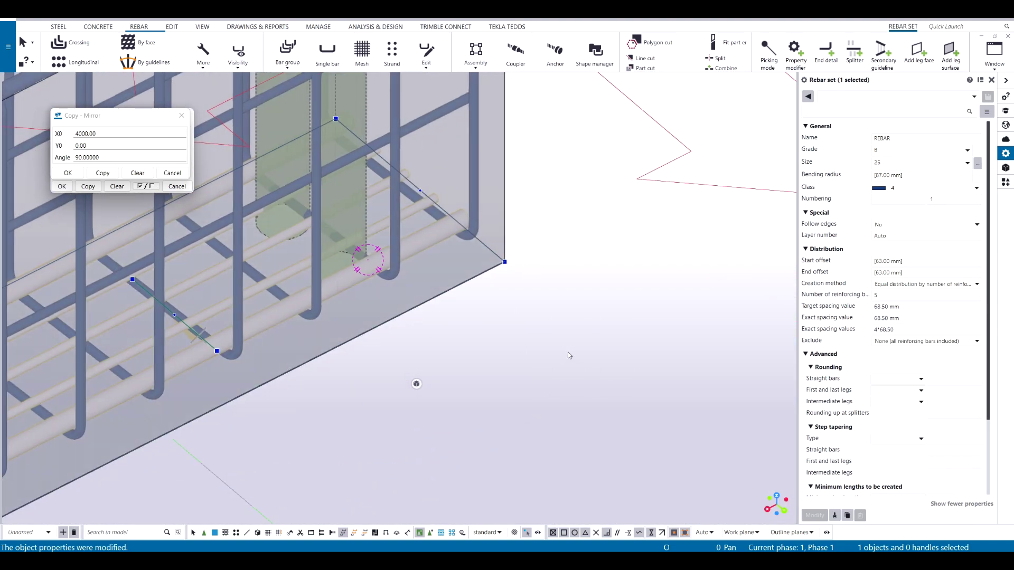
{"action": "left_click", "coordinate": [572, 352]}
{"action": "scroll", "coordinate": [400, 316], "scroll_direction": "down", "scroll_amount": 2}
{"action": "scroll", "coordinate": [343, 277], "scroll_direction": "up", "scroll_amount": 2}
{"action": "middle_click_drag", "start_coordinate": [343, 277], "coordinate": [368, 349]}
{"action": "scroll", "coordinate": [311, 449], "scroll_direction": "up", "scroll_amount": 2}
{"action": "middle_click_drag", "start_coordinate": [311, 449], "coordinate": [306, 458], "text": "ctrl"}
{"action": "middle_click_drag", "start_coordinate": [307, 459], "coordinate": [374, 421]}
{"action": "scroll", "coordinate": [324, 356], "scroll_direction": "down", "scroll_amount": 2}
{"action": "scroll", "coordinate": [401, 273], "scroll_direction": "up", "scroll_amount": 2}
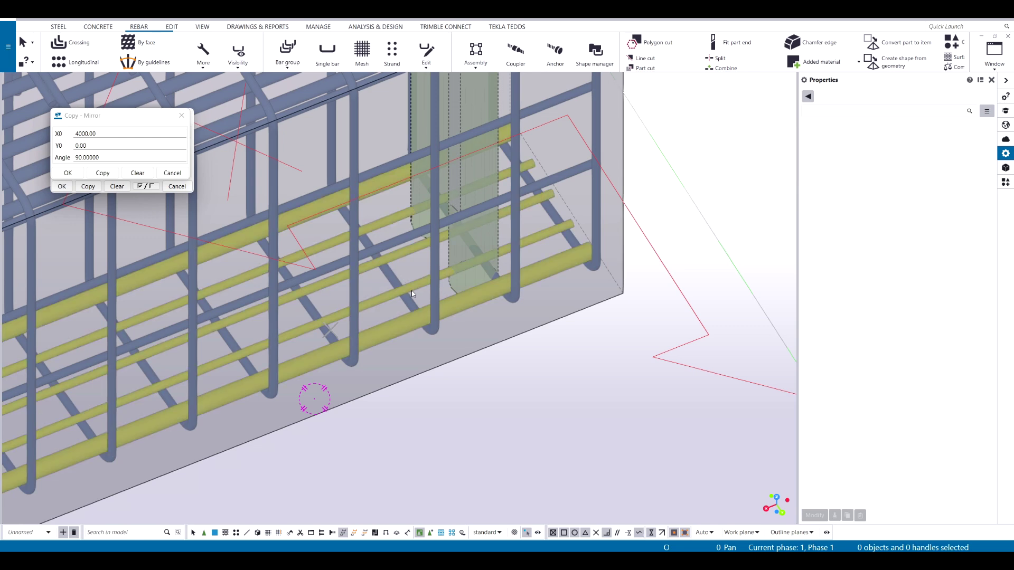
Step: Add an end detail modifier with a standard 90-degree, 250 mm hook across the bottom rebar set near the grout tubes
{"action": "left_click", "coordinate": [410, 290]}
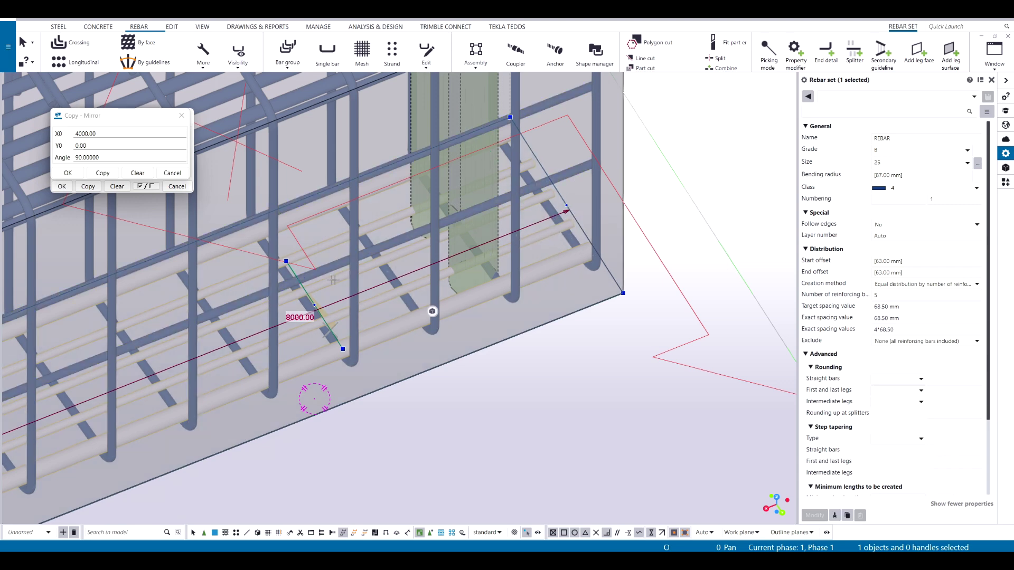
{"action": "left_click", "coordinate": [822, 53]}
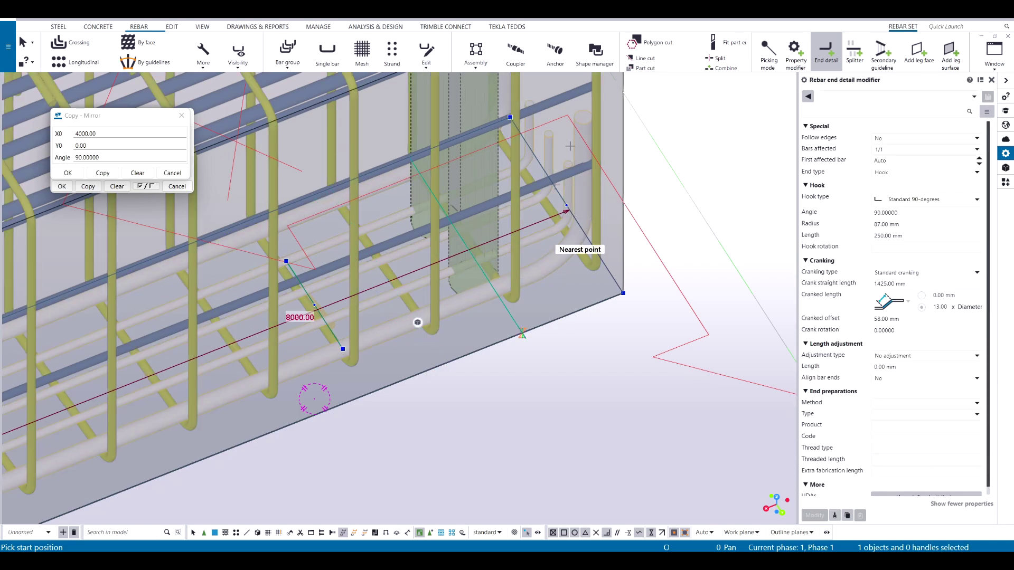
{"action": "scroll", "coordinate": [531, 214], "scroll_direction": "down", "scroll_amount": 3}
{"action": "middle_click_drag", "start_coordinate": [523, 212], "coordinate": [420, 214], "text": "ctrl"}
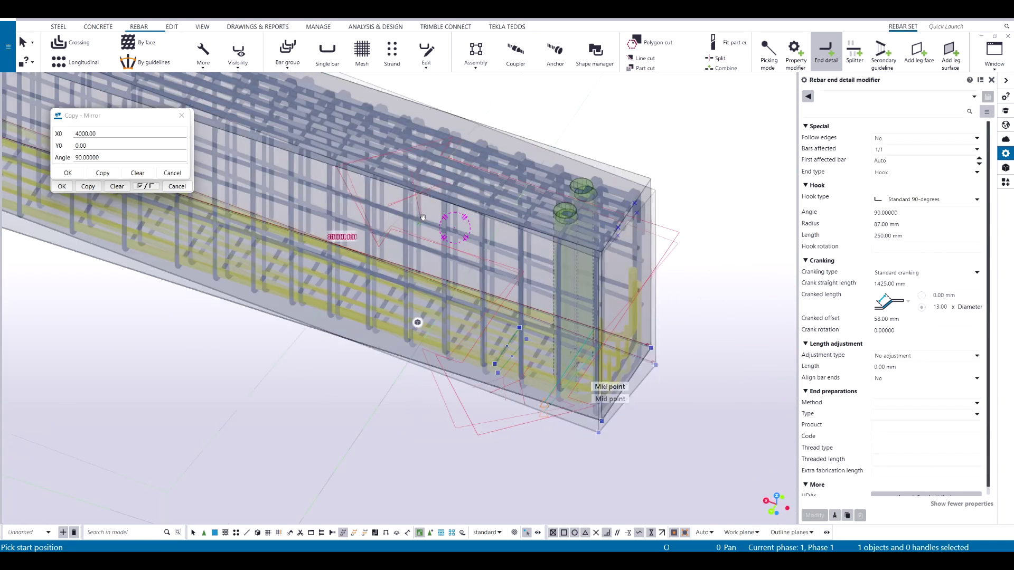
{"action": "key", "text": "Escape"}
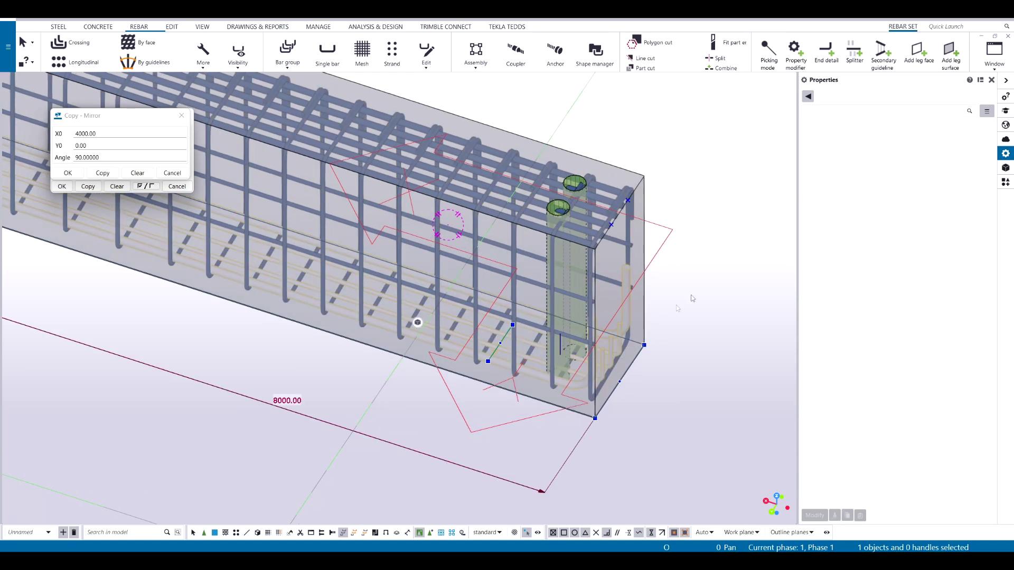
Step: Show the end detail modifiers of the bottom rebar set and hide its leg faces and property modifiers
{"action": "left_click", "coordinate": [237, 57]}
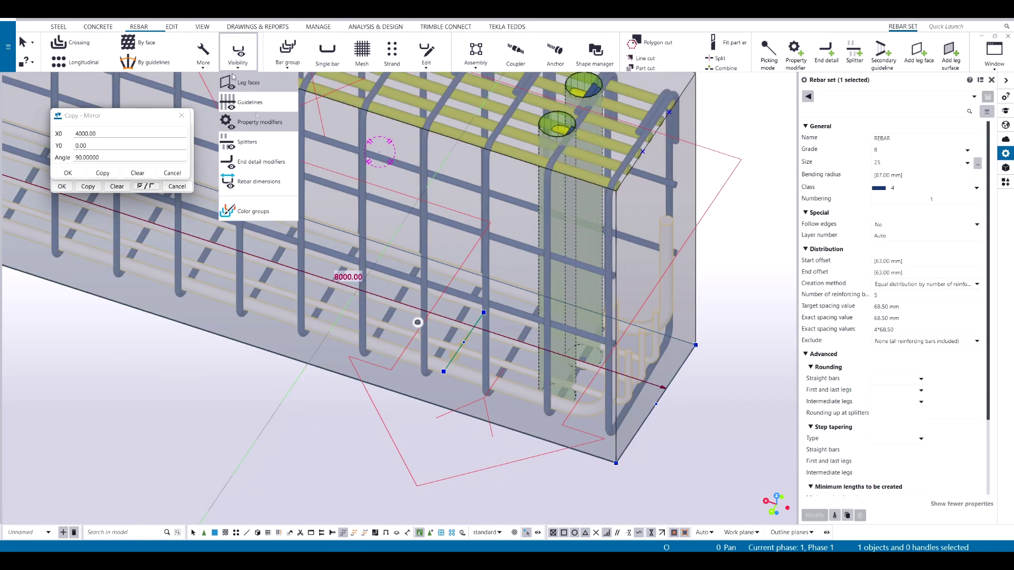
{"action": "left_click", "coordinate": [267, 103]}
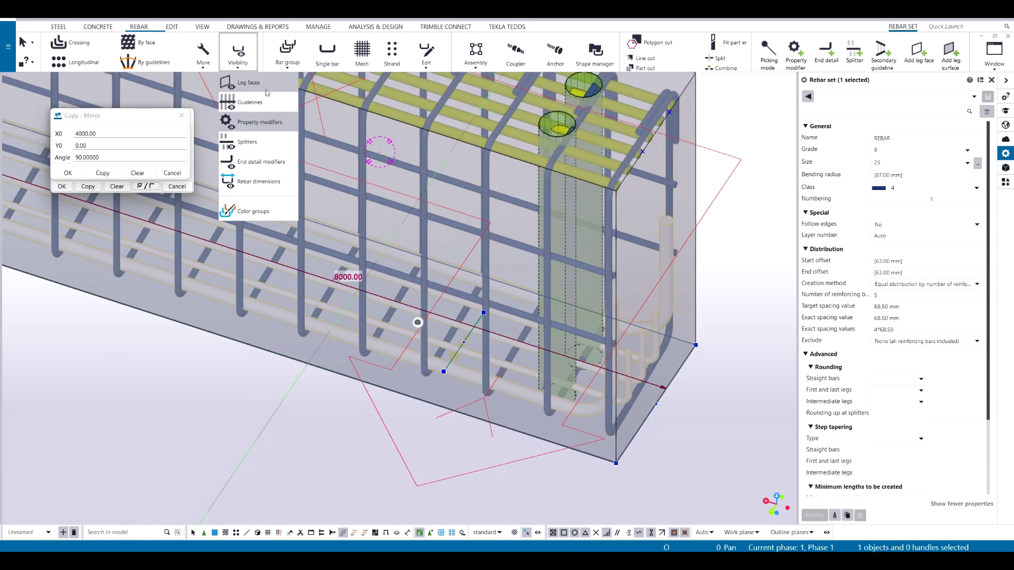
{"action": "left_click", "coordinate": [248, 152]}
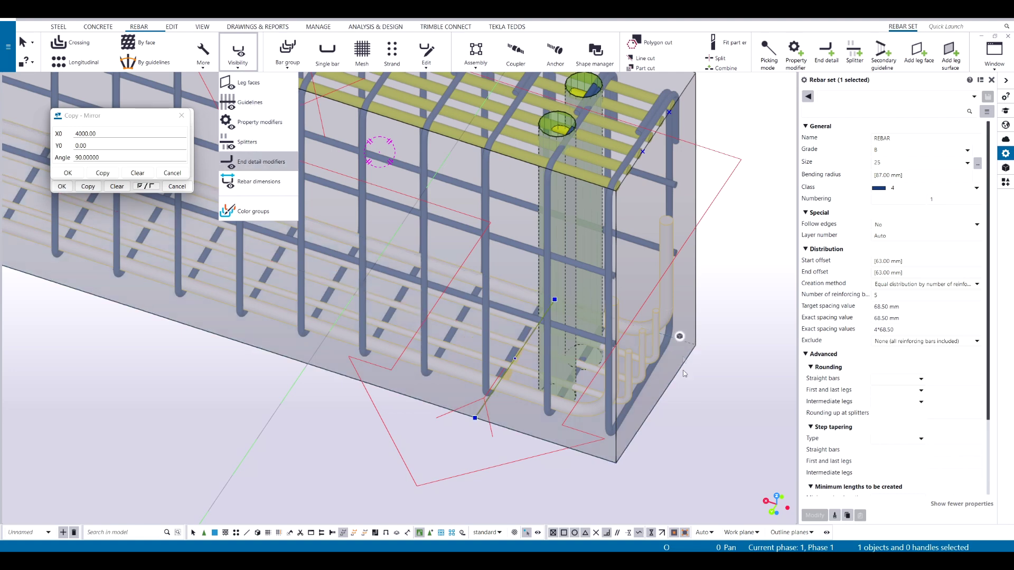
{"action": "left_click", "coordinate": [636, 378]}
{"action": "scroll", "coordinate": [486, 396], "scroll_direction": "up", "scroll_amount": 3}
{"action": "middle_click_drag", "start_coordinate": [526, 374], "coordinate": [551, 403], "text": "ctrl"}
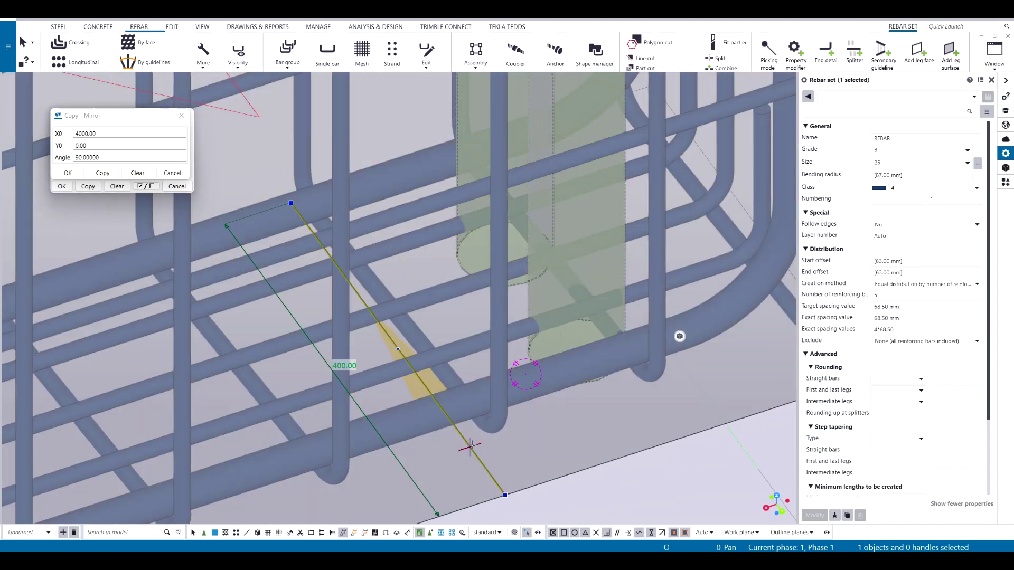
Step: Shorten the end detail modifier to 80 mm so it crosses only the bottom bar running into one grout tube
{"action": "scroll", "coordinate": [434, 397], "scroll_direction": "down", "scroll_amount": 5}
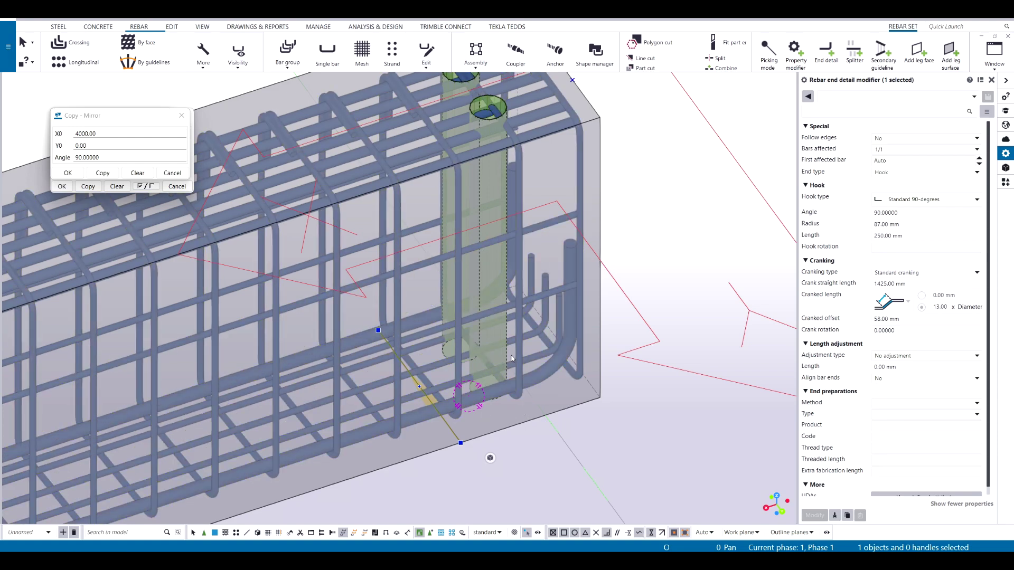
{"action": "key", "text": "ctrl+p"}
{"action": "scroll", "coordinate": [444, 344], "scroll_direction": "up", "scroll_amount": 2}
{"action": "middle_click_drag", "start_coordinate": [441, 343], "coordinate": [725, 400]}
{"action": "scroll", "coordinate": [370, 375], "scroll_direction": "up", "scroll_amount": 6}
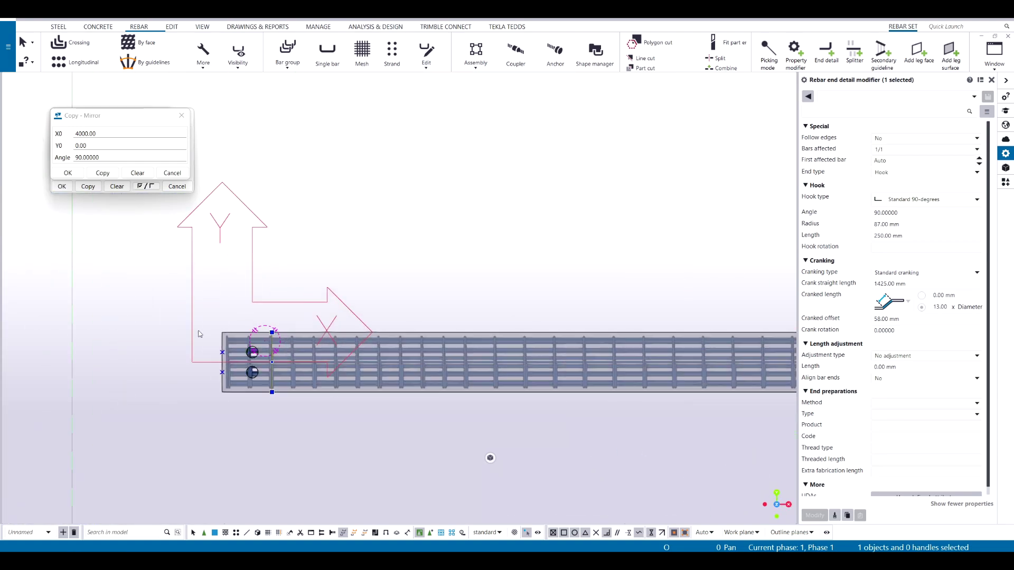
{"action": "middle_click_drag", "start_coordinate": [228, 355], "coordinate": [271, 374]}
{"action": "scroll", "coordinate": [303, 309], "scroll_direction": "up", "scroll_amount": 3}
{"action": "middle_click_drag", "start_coordinate": [401, 344], "coordinate": [401, 283]}
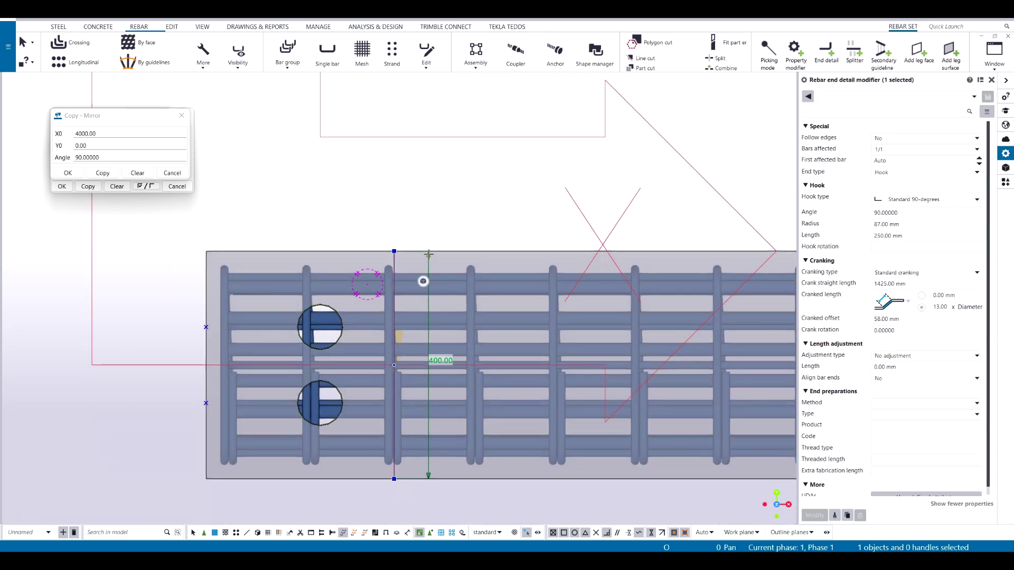
{"action": "left_click_drag", "start_coordinate": [360, 252], "coordinate": [324, 304]}
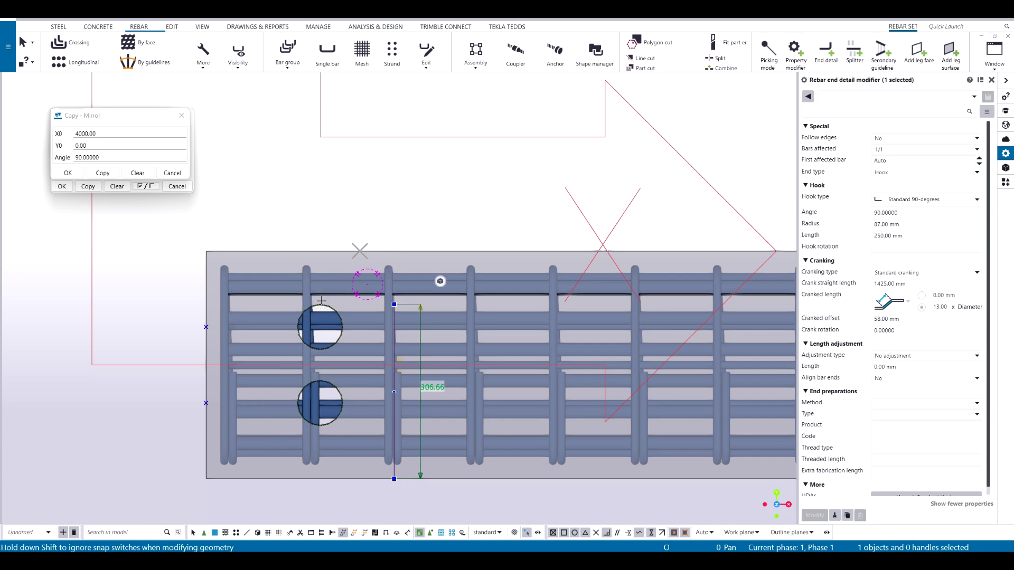
{"action": "scroll", "coordinate": [410, 477], "scroll_direction": "up", "scroll_amount": 3}
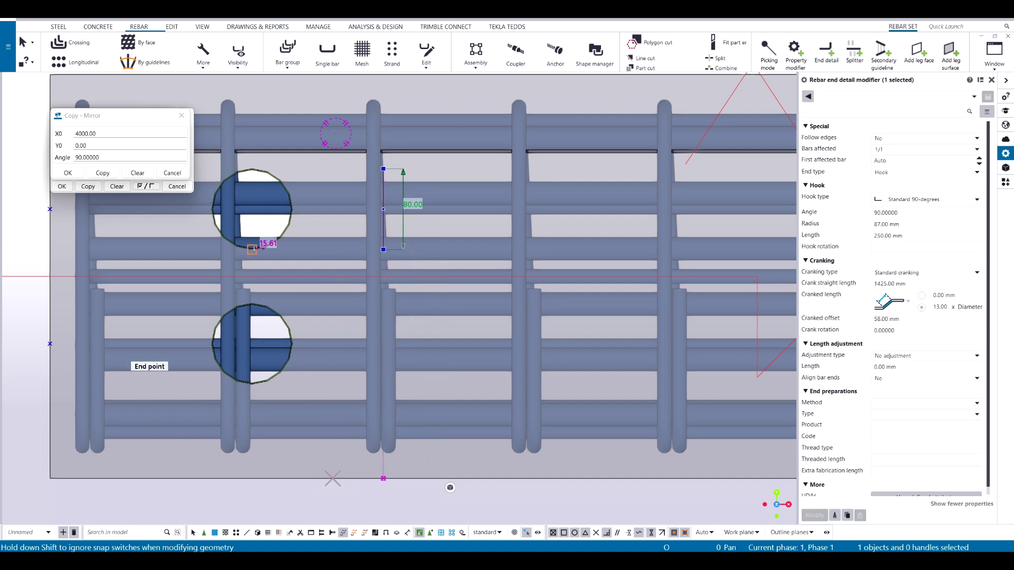
{"action": "scroll", "coordinate": [325, 290], "scroll_direction": "down", "scroll_amount": 4}
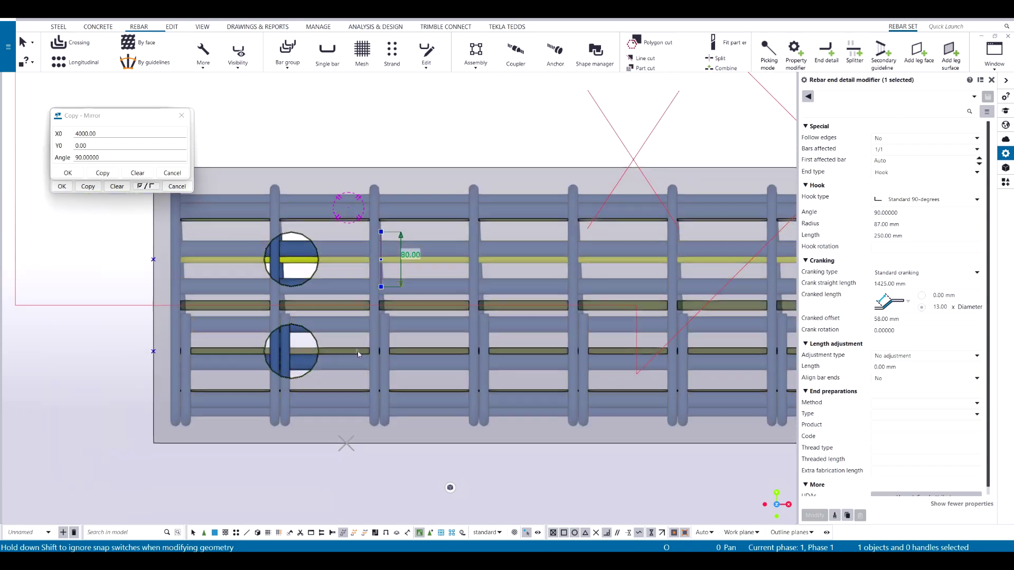
Step: Set the end detail modifier's hook type to No hook
{"action": "middle_click_drag", "start_coordinate": [326, 291], "coordinate": [401, 316], "text": "ctrl"}
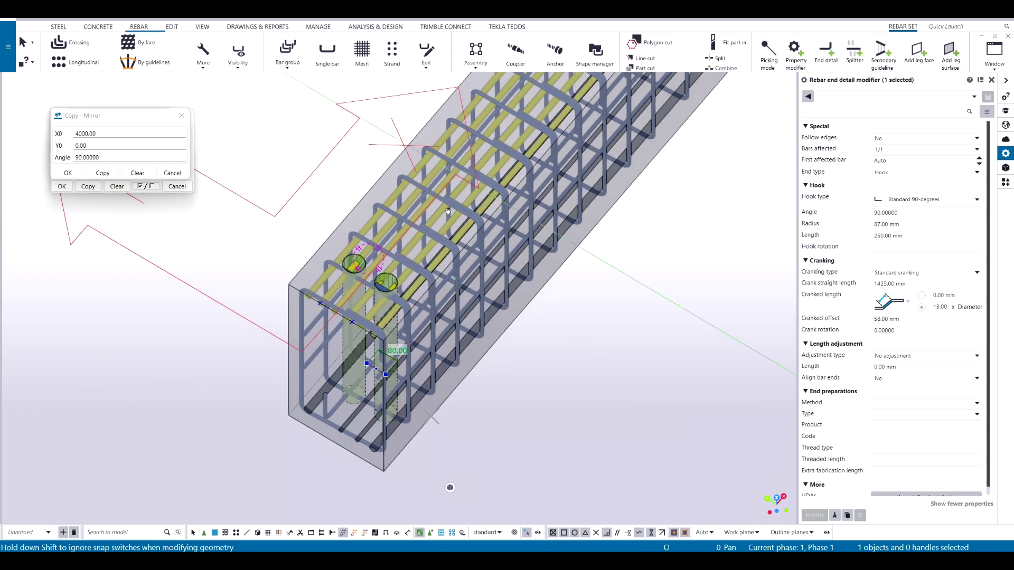
{"action": "scroll", "coordinate": [364, 378], "scroll_direction": "up", "scroll_amount": 3}
{"action": "middle_click_drag", "start_coordinate": [282, 419], "coordinate": [421, 319], "text": "ctrl"}
{"action": "scroll", "coordinate": [334, 416], "scroll_direction": "up", "scroll_amount": 4}
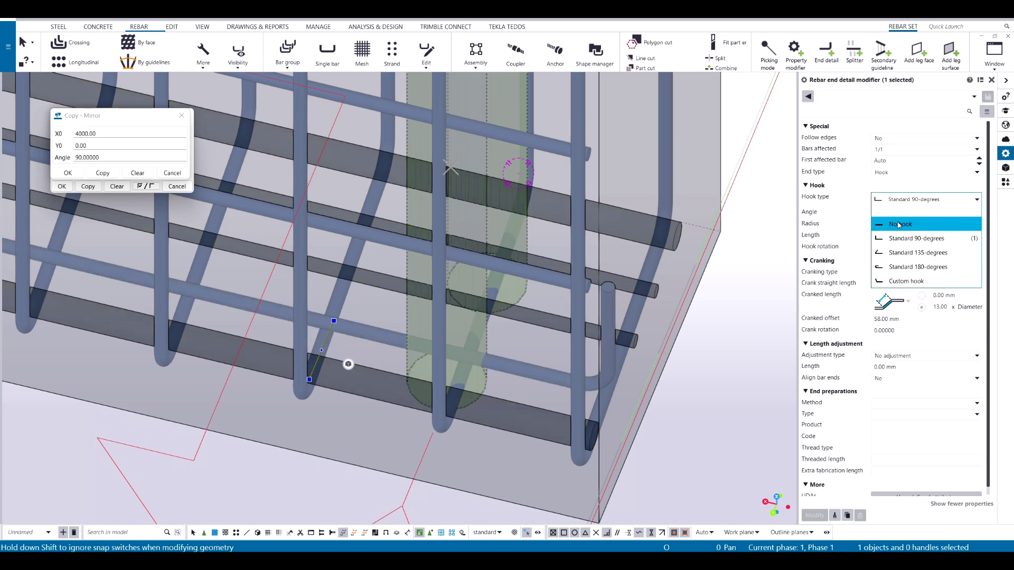
{"action": "left_click", "coordinate": [899, 225]}
{"action": "left_click", "coordinate": [814, 516]}
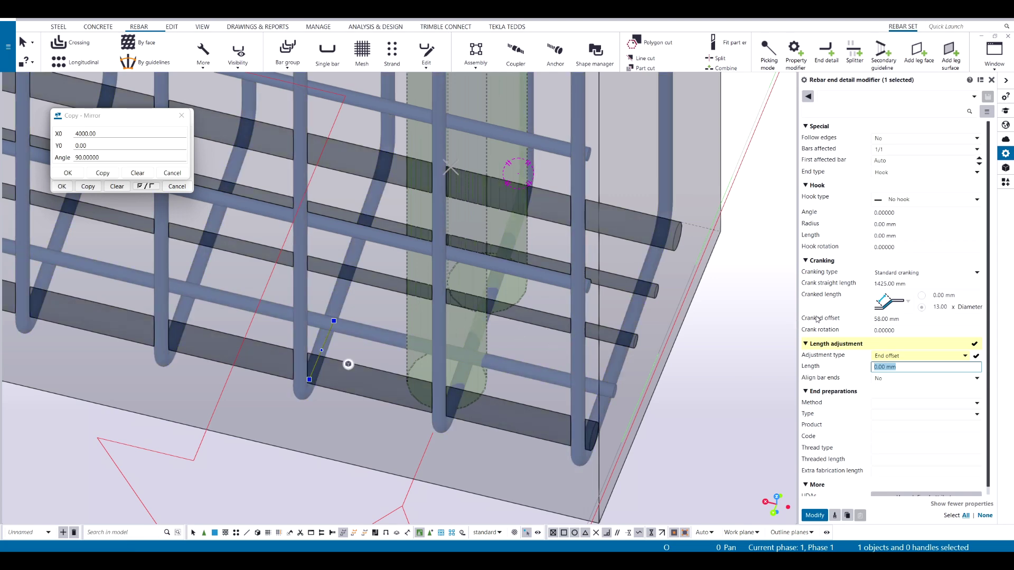
Step: Adjust the length of the bar at the grout tube with an end offset of -250 mm
{"action": "type", "text": "50"}
{"action": "key", "text": "Return"}
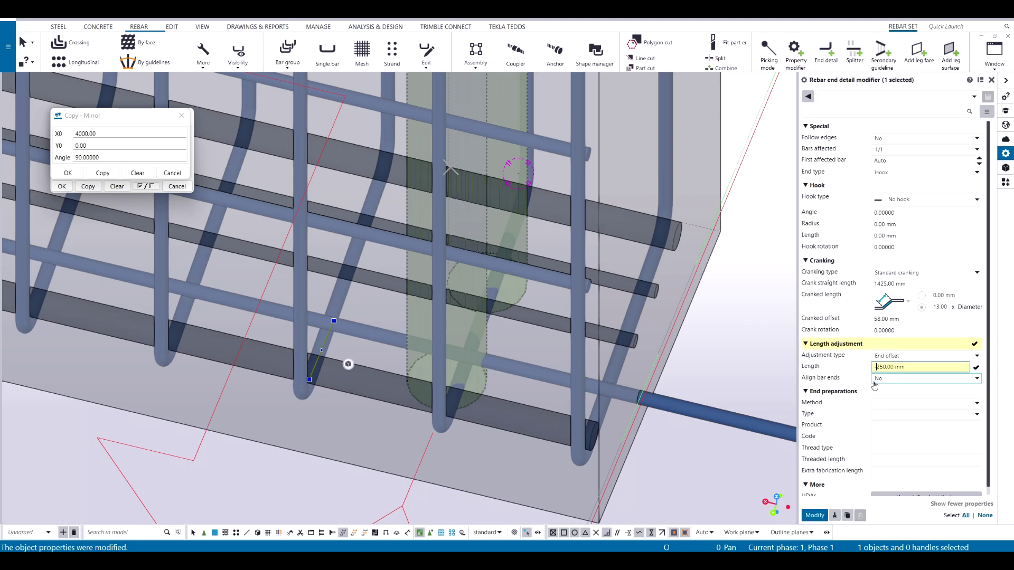
{"action": "key", "text": "ctrl+z"}
{"action": "scroll", "coordinate": [423, 473], "scroll_direction": "down", "scroll_amount": 2}
{"action": "middle_click_drag", "start_coordinate": [422, 473], "coordinate": [495, 465]}
{"action": "scroll", "coordinate": [423, 386], "scroll_direction": "up", "scroll_amount": 4}
{"action": "middle_click_drag", "start_coordinate": [454, 378], "coordinate": [444, 423]}
{"action": "scroll", "coordinate": [413, 396], "scroll_direction": "down", "scroll_amount": 2}
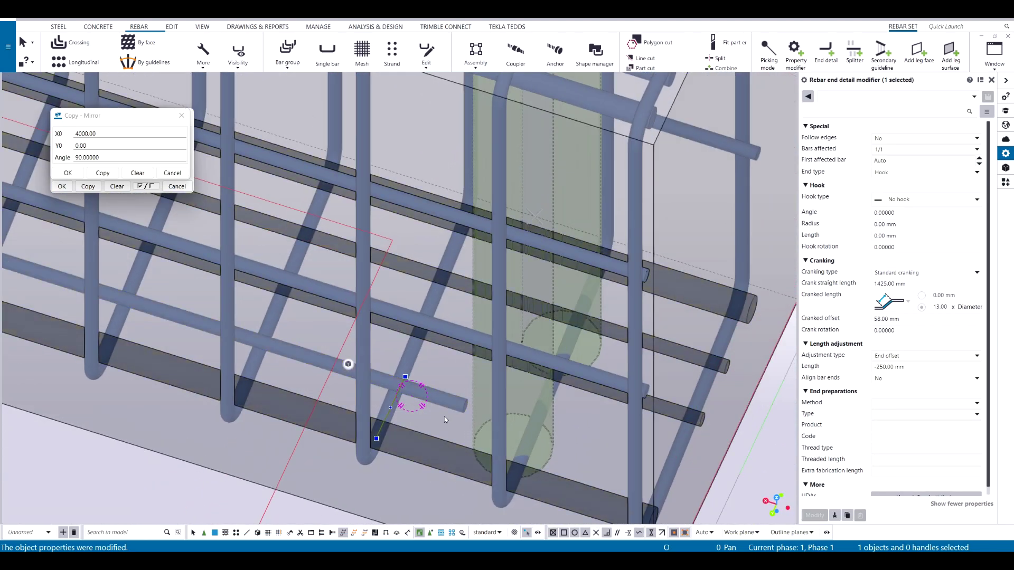
Step: Try to copy the end detail modifier from the shortened bar's end to the bottom bar at the second grout tube
{"action": "key", "text": "ctrl+c"}
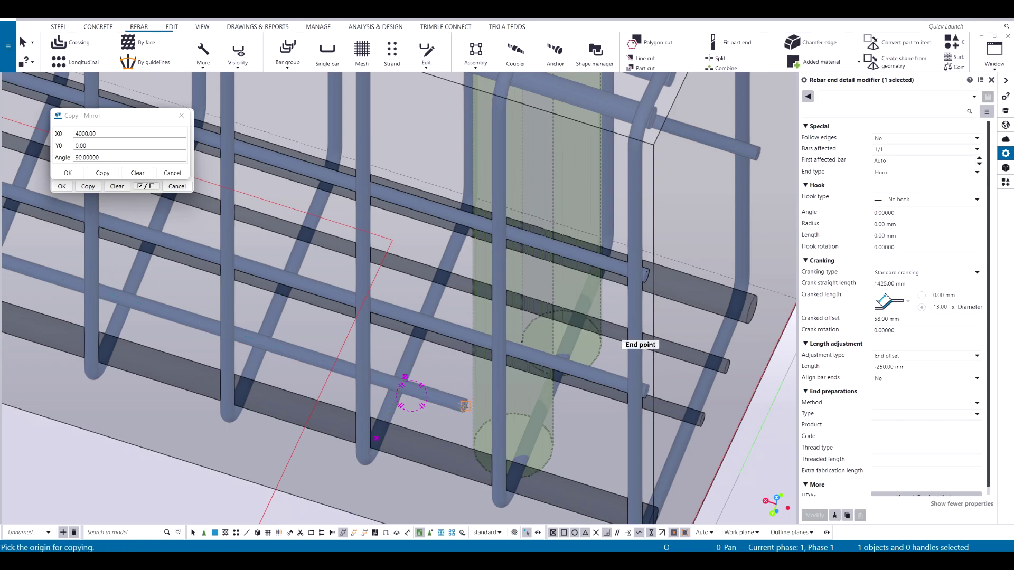
{"action": "scroll", "coordinate": [470, 406], "scroll_direction": "down", "scroll_amount": 2}
{"action": "mouse_move", "coordinate": [470, 404]}
{"action": "middle_mouse_down", "text": "ctrl"}
{"action": "mouse_move", "coordinate": [520, 380]}
{"action": "mouse_move", "coordinate": [458, 395]}
{"action": "middle_mouse_up", "text": "ctrl"}
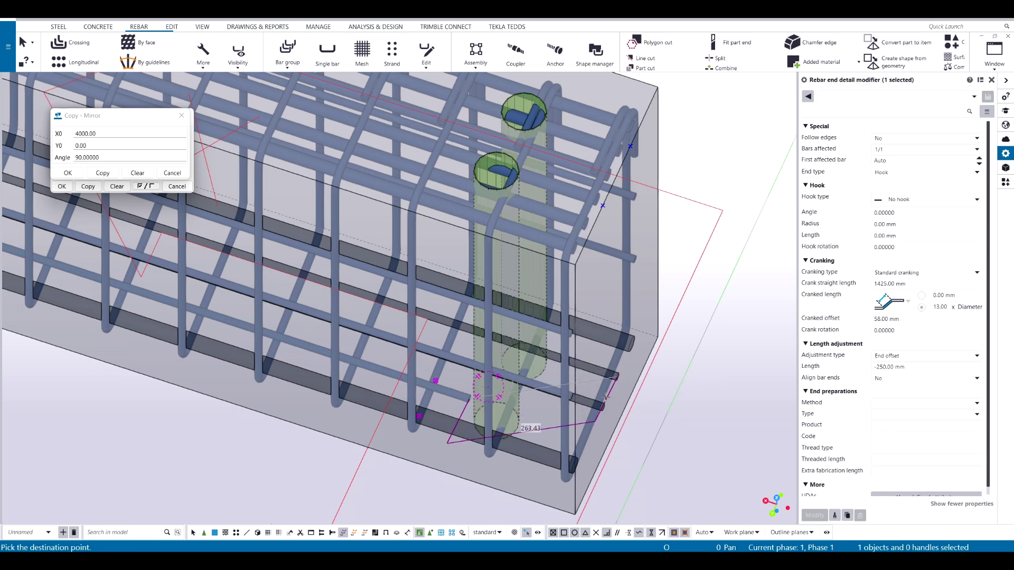
{"action": "key", "text": "Escape"}
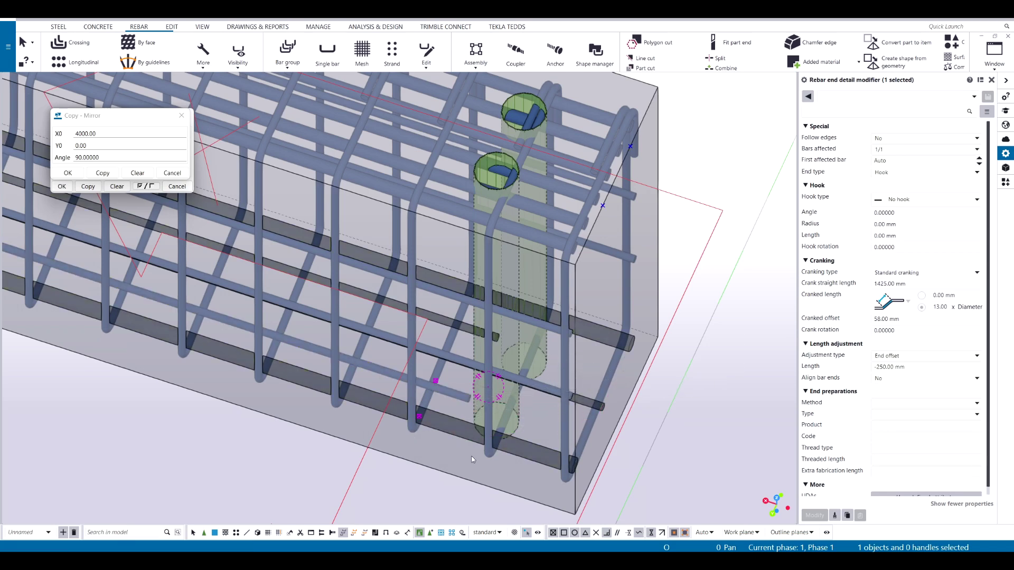
{"action": "scroll", "coordinate": [486, 386], "scroll_direction": "up", "scroll_amount": 1}
{"action": "middle_click_drag", "start_coordinate": [486, 386], "coordinate": [518, 370]}
{"action": "left_click", "coordinate": [722, 436]}
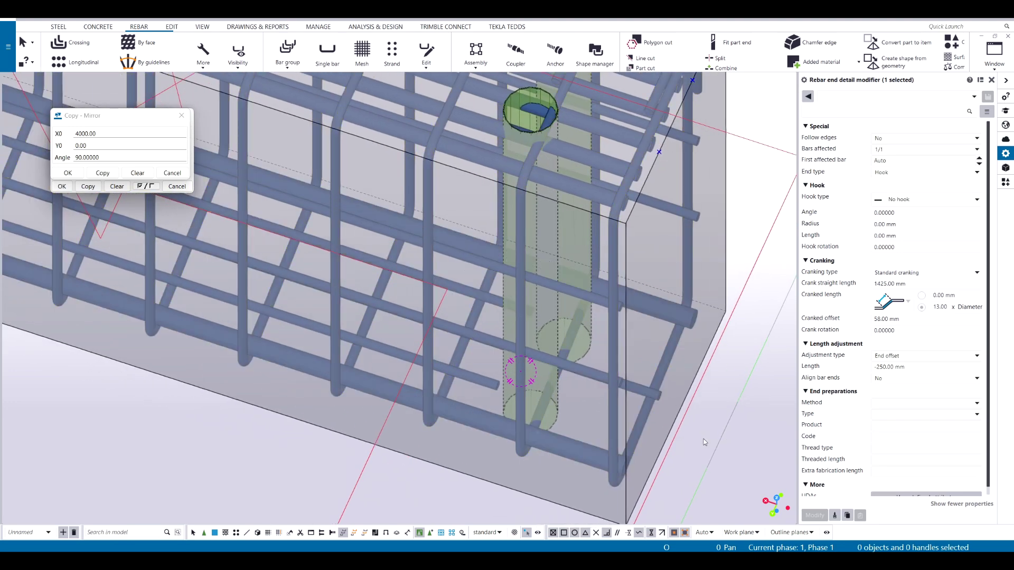
Step: Delete the copied end detail modifier near the beam end from the bottom rebar set
{"action": "left_click", "coordinate": [487, 379]}
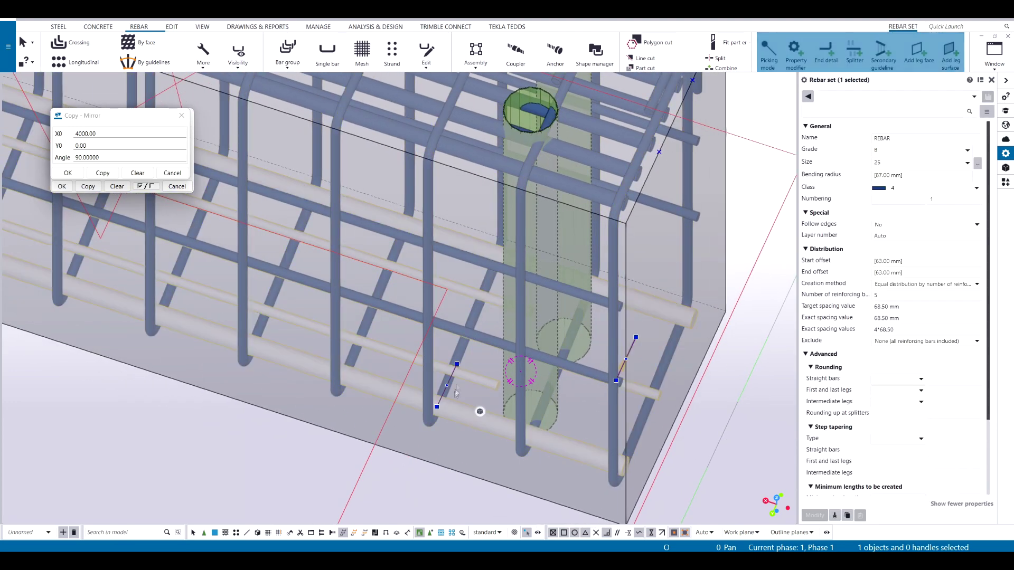
{"action": "scroll", "coordinate": [567, 353], "scroll_direction": "up", "scroll_amount": 4}
{"action": "scroll", "coordinate": [568, 353], "scroll_direction": "down", "scroll_amount": 6}
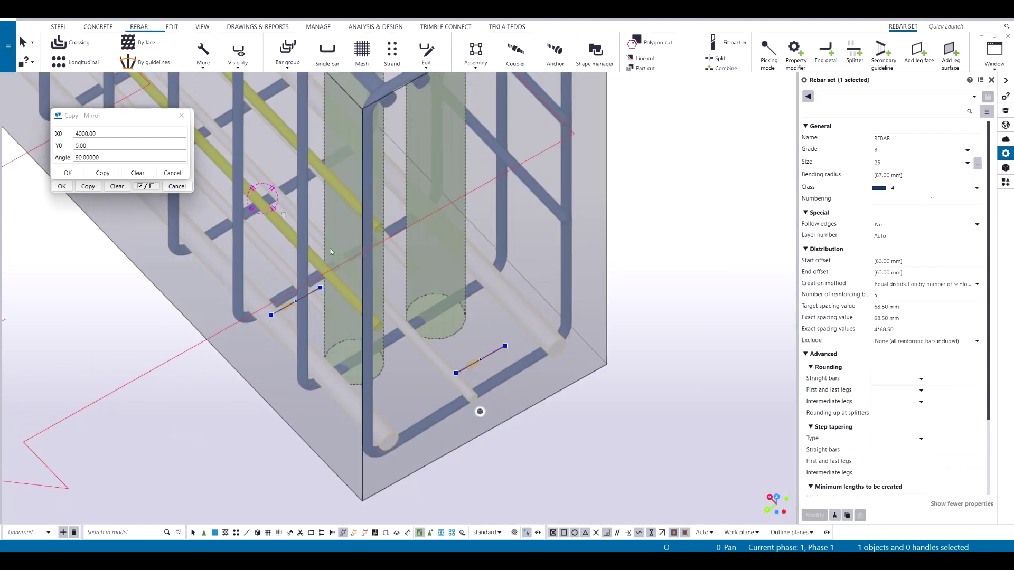
{"action": "middle_click_drag", "start_coordinate": [387, 252], "coordinate": [417, 322], "text": "ctrl"}
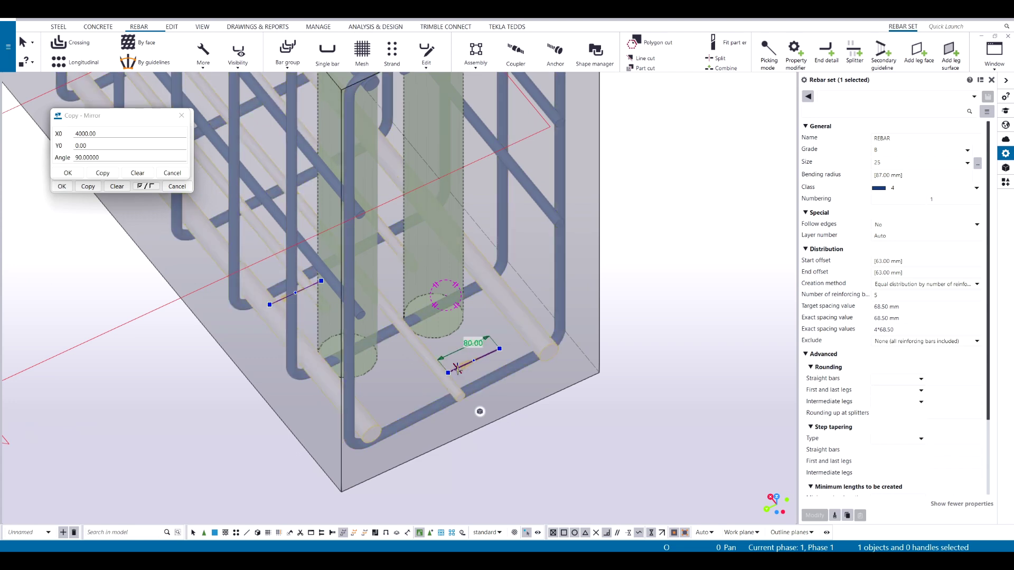
{"action": "left_click", "coordinate": [304, 302]}
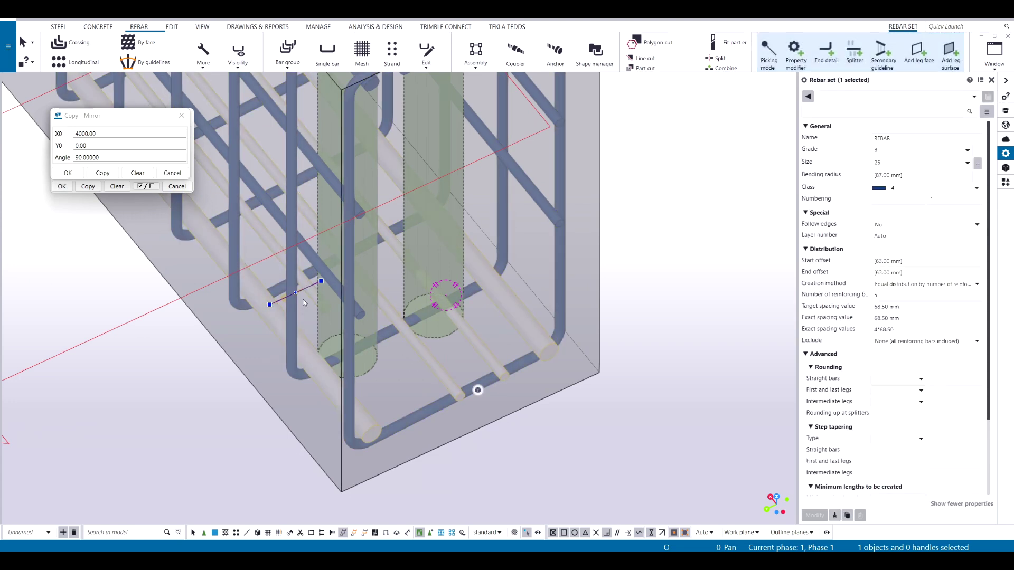
{"action": "middle_click_drag", "start_coordinate": [326, 297], "coordinate": [318, 308], "text": "ctrl"}
{"action": "key", "text": "Home"}
{"action": "scroll", "coordinate": [532, 414], "scroll_direction": "up", "scroll_amount": 10}
{"action": "middle_click_drag", "start_coordinate": [330, 231], "coordinate": [438, 299]}
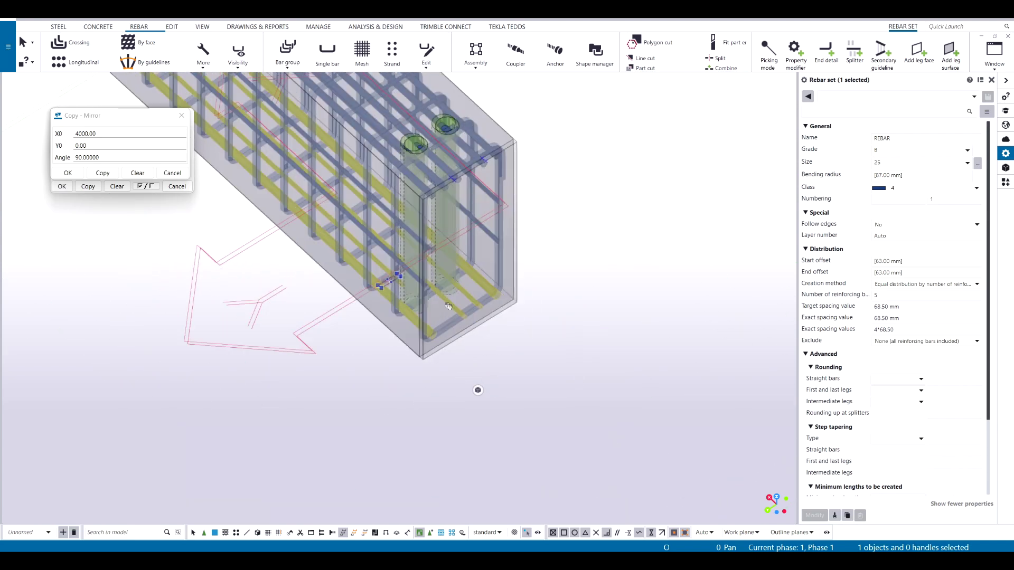
{"action": "scroll", "coordinate": [422, 306], "scroll_direction": "up", "scroll_amount": 10}
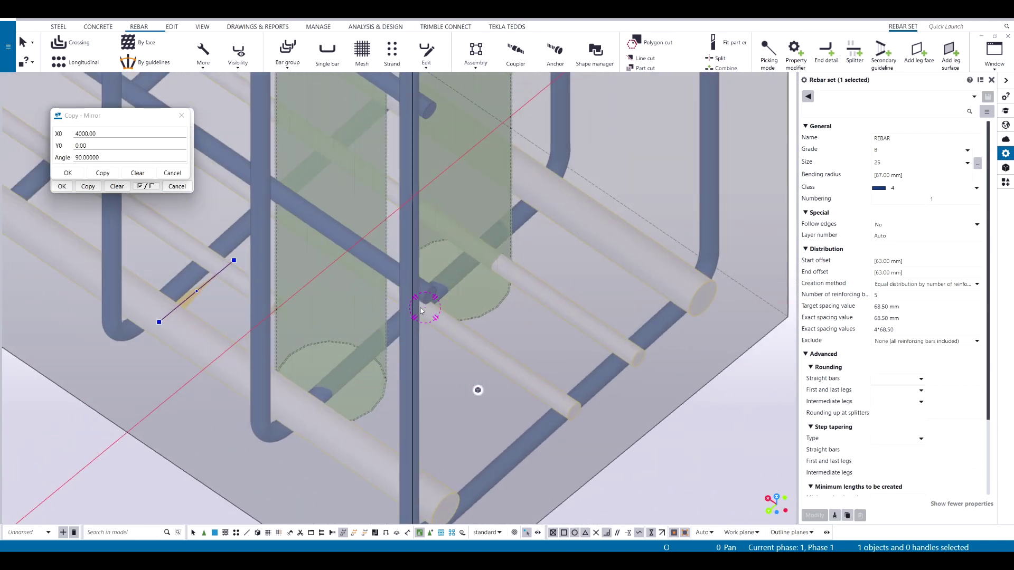
{"action": "scroll", "coordinate": [422, 311], "scroll_direction": "down", "scroll_amount": 5}
{"action": "middle_click_drag", "start_coordinate": [430, 336], "coordinate": [484, 367], "text": "ctrl"}
{"action": "scroll", "coordinate": [510, 372], "scroll_direction": "up", "scroll_amount": 4}
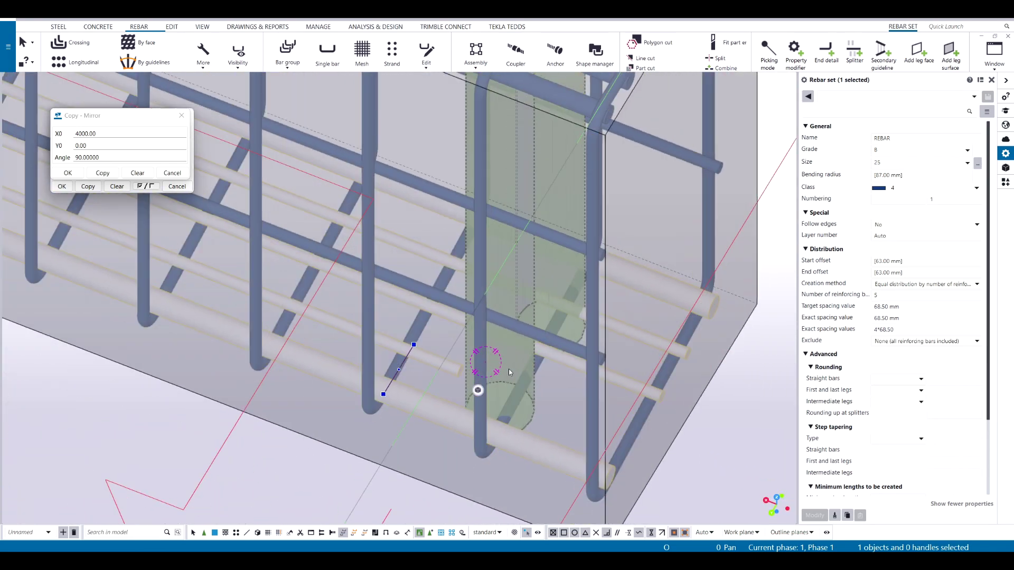
{"action": "key", "text": "v"}
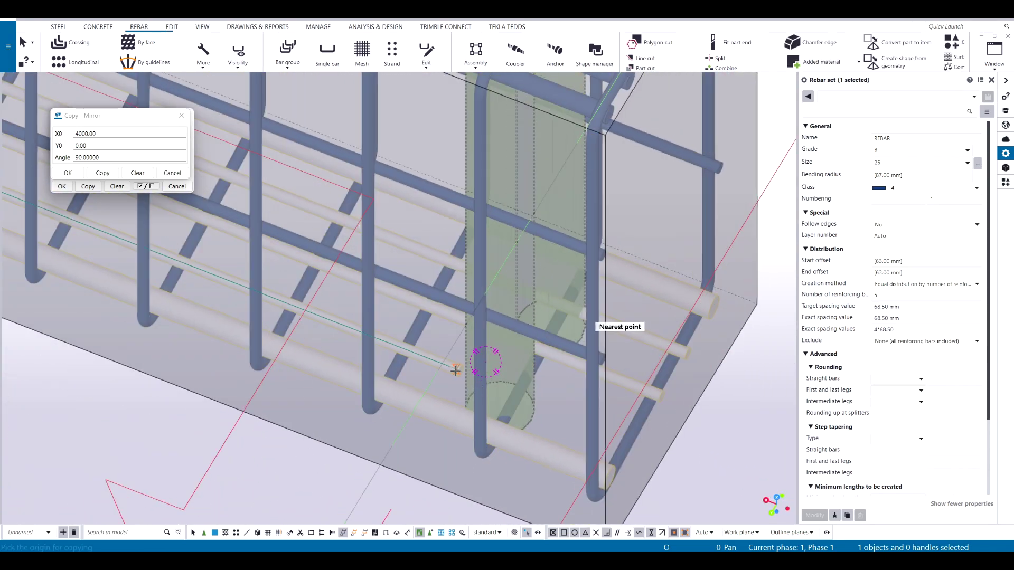
{"action": "left_click", "coordinate": [458, 371]}
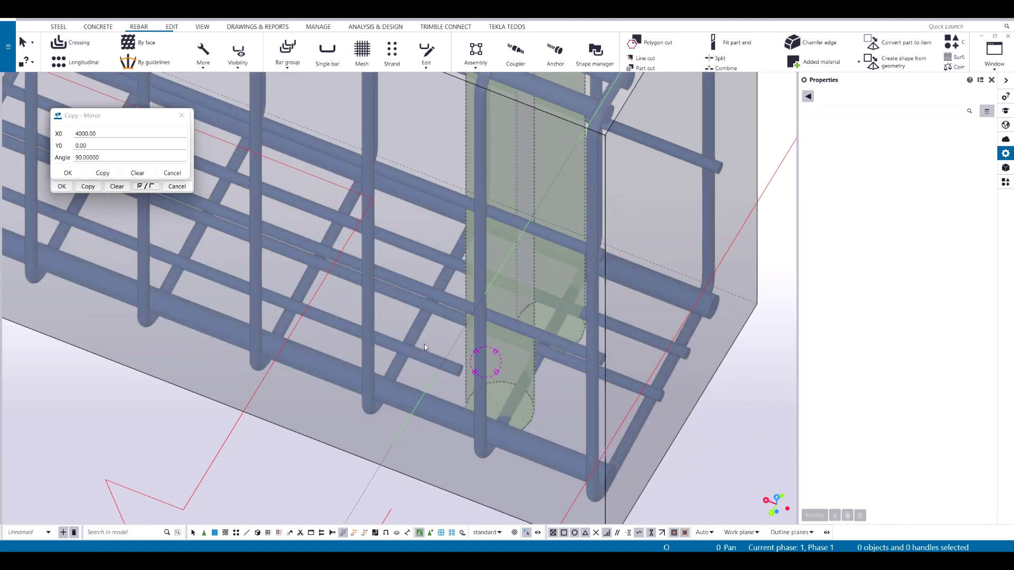
Step: Copy the 80 mm end detail modifier from the shortened bar's end to the end of the bottom bar at the second grout tube
{"action": "left_click", "coordinate": [420, 365]}
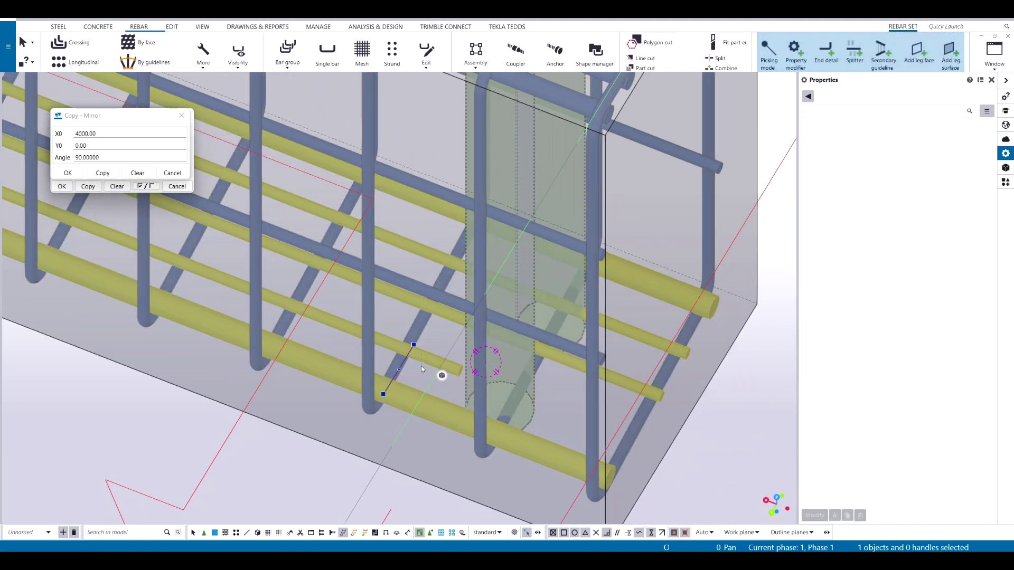
{"action": "left_click", "coordinate": [396, 375]}
{"action": "key", "text": "ctrl+c"}
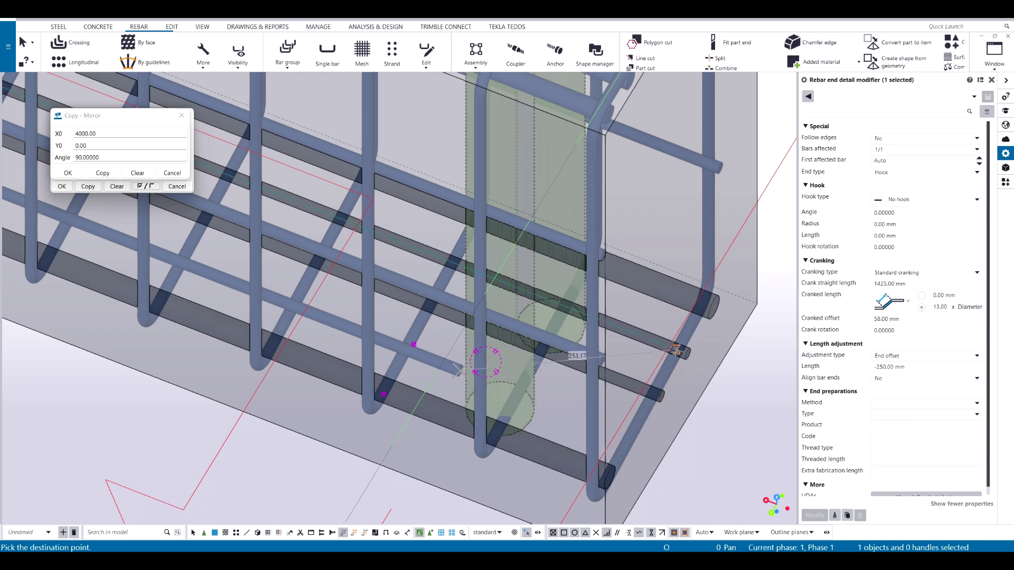
{"action": "left_click", "coordinate": [687, 353]}
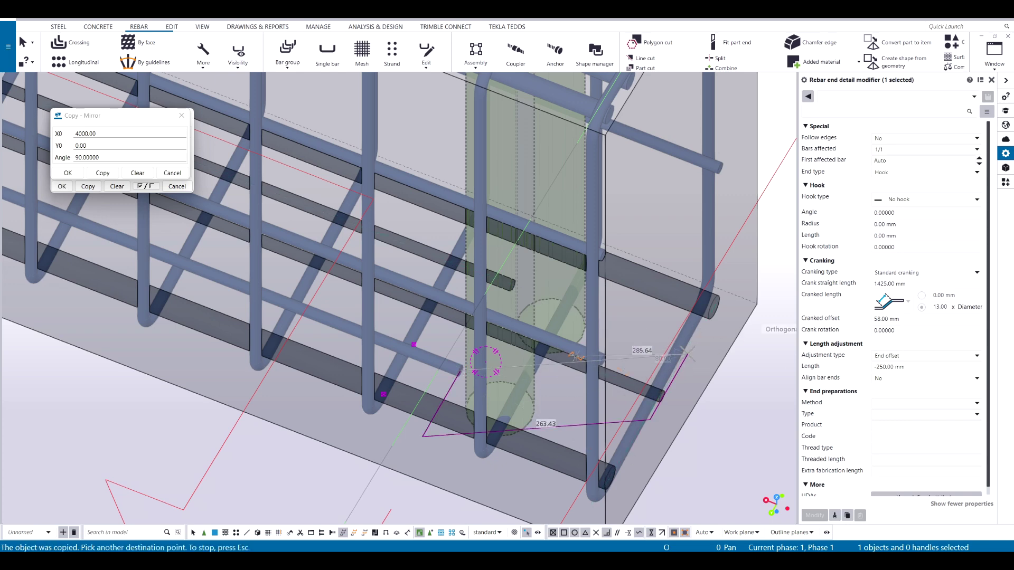
{"action": "middle_click_drag", "start_coordinate": [456, 267], "coordinate": [388, 335], "text": "ctrl"}
{"action": "key", "text": "Escape"}
Step: Examine from below, in plan and in 3D how the bottom bars stop short of both grout tubes
{"action": "scroll", "coordinate": [475, 297], "scroll_direction": "down", "scroll_amount": 2}
{"action": "left_click", "coordinate": [652, 458]}
{"action": "middle_click_drag", "start_coordinate": [652, 457], "coordinate": [439, 169], "text": "ctrl"}
{"action": "scroll", "coordinate": [515, 275], "scroll_direction": "up", "scroll_amount": 4}
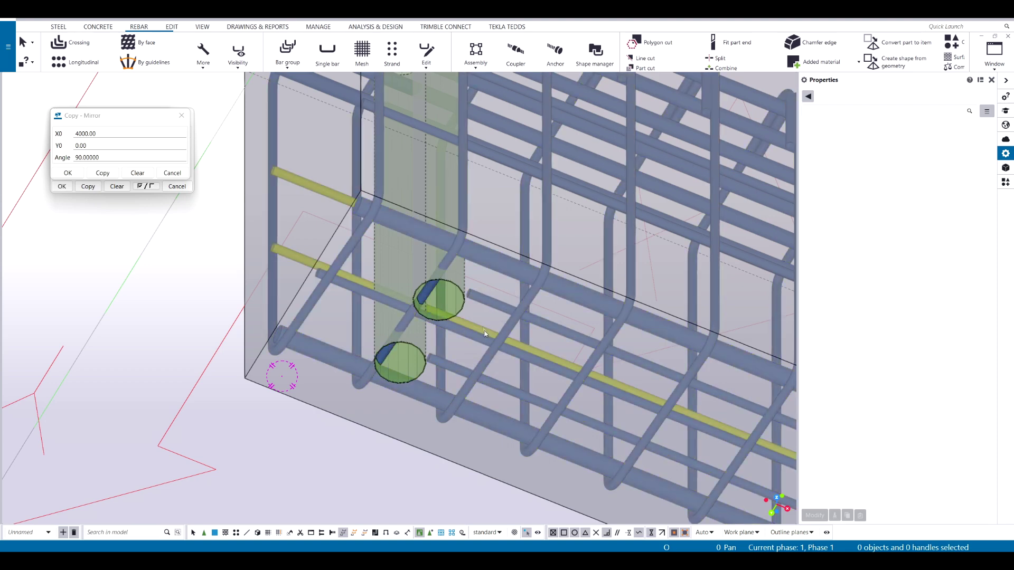
{"action": "scroll", "coordinate": [484, 333], "scroll_direction": "down", "scroll_amount": 5}
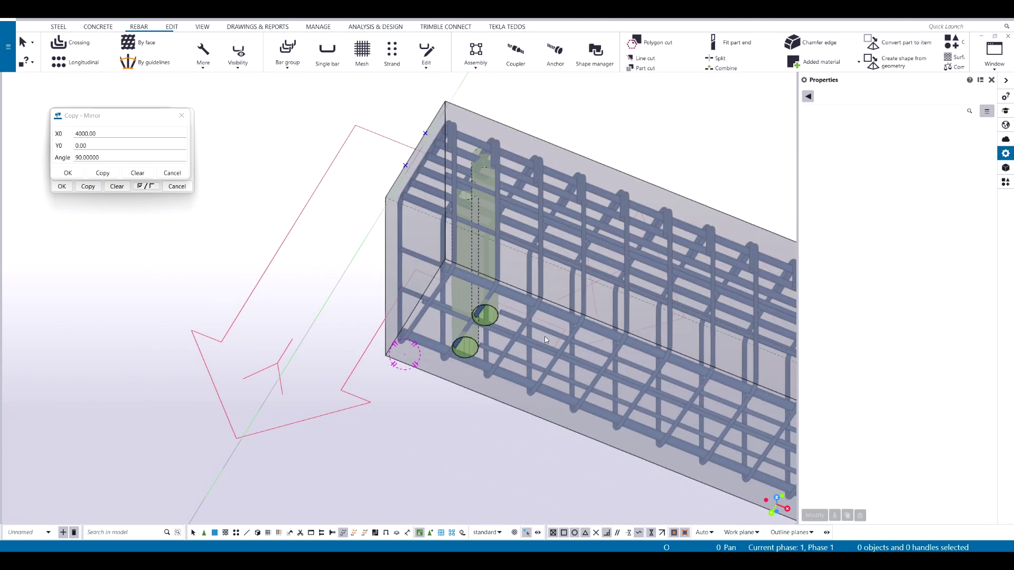
{"action": "key", "text": "ctrl+p"}
{"action": "scroll", "coordinate": [390, 351], "scroll_direction": "up", "scroll_amount": 3}
{"action": "middle_click_drag", "start_coordinate": [389, 351], "coordinate": [770, 385]}
{"action": "scroll", "coordinate": [433, 364], "scroll_direction": "up", "scroll_amount": 6}
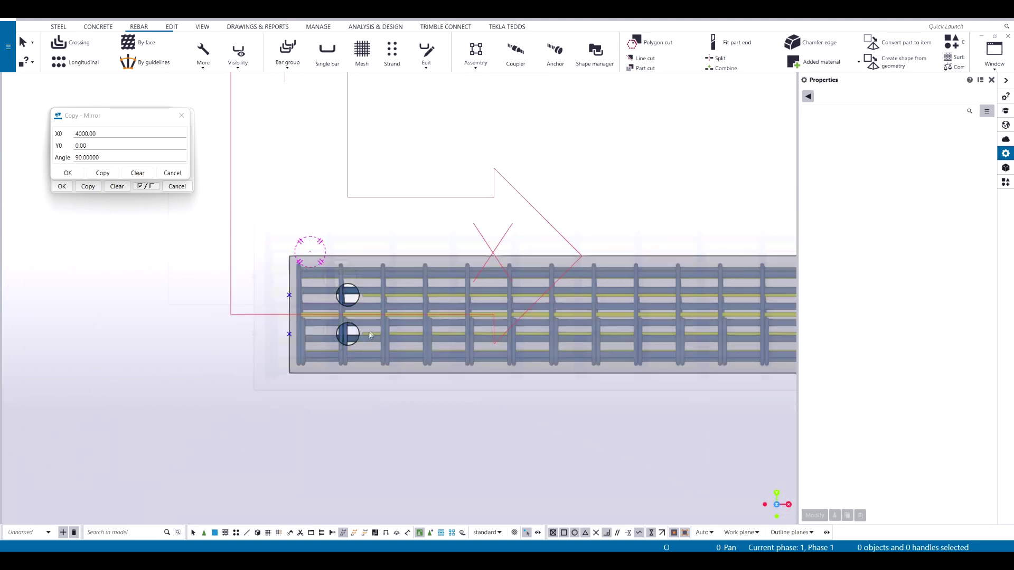
{"action": "key", "text": "ctrl+p"}
{"action": "scroll", "coordinate": [411, 251], "scroll_direction": "up", "scroll_amount": 8}
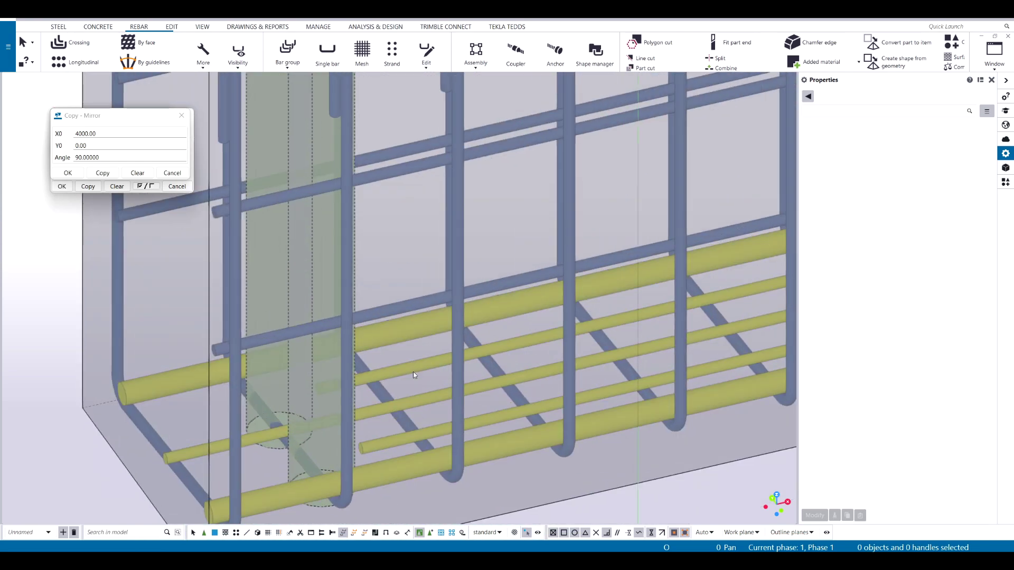
Step: Mirror-copy both end detail modifiers of the bottom rebar set to the opposite beam end, using X0 4000.00, Y0 0.00 and angle 90
{"action": "left_click", "coordinate": [414, 375]}
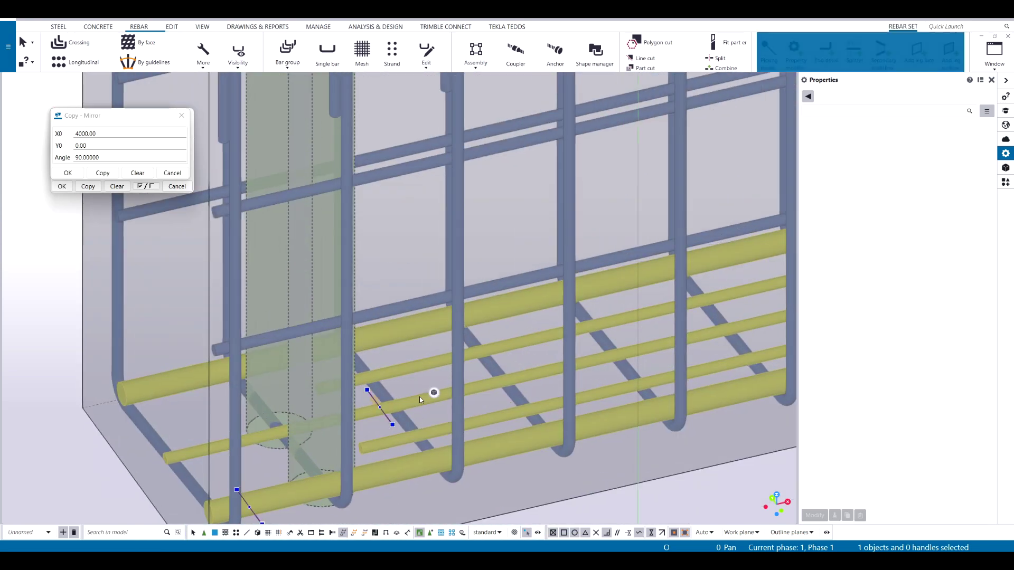
{"action": "scroll", "coordinate": [405, 421], "scroll_direction": "up", "scroll_amount": 4}
{"action": "middle_click_drag", "start_coordinate": [404, 419], "coordinate": [432, 345]}
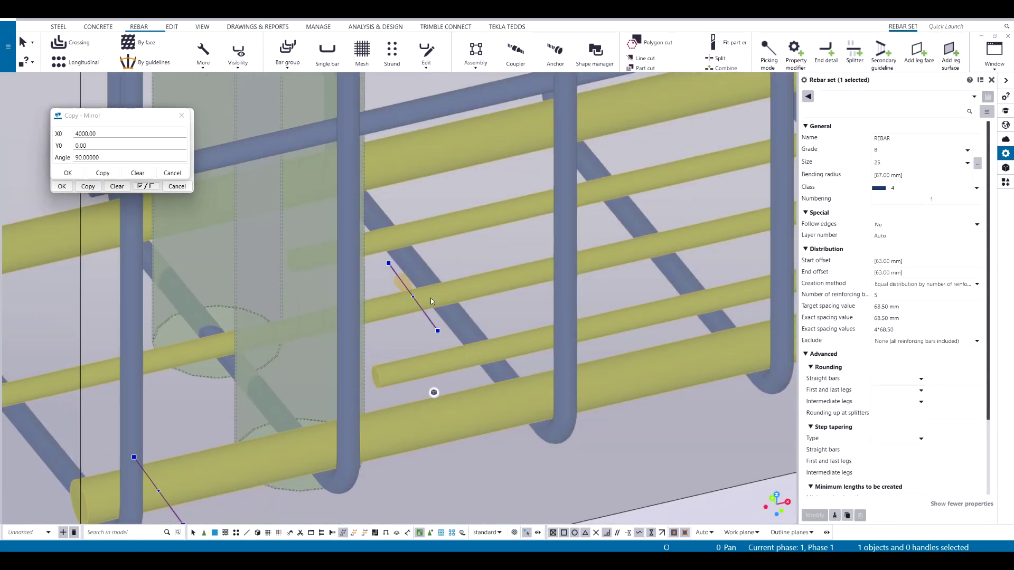
{"action": "left_click", "coordinate": [425, 315]}
{"action": "scroll", "coordinate": [328, 362], "scroll_direction": "down", "scroll_amount": 1}
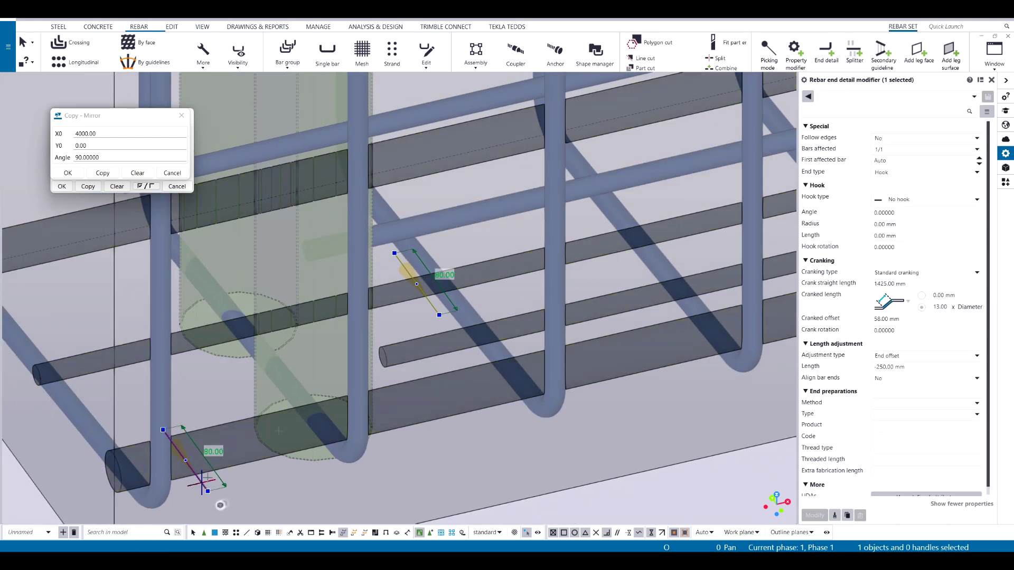
{"action": "left_click", "coordinate": [202, 482], "text": "ctrl"}
{"action": "scroll", "coordinate": [203, 482], "scroll_direction": "down", "scroll_amount": 5}
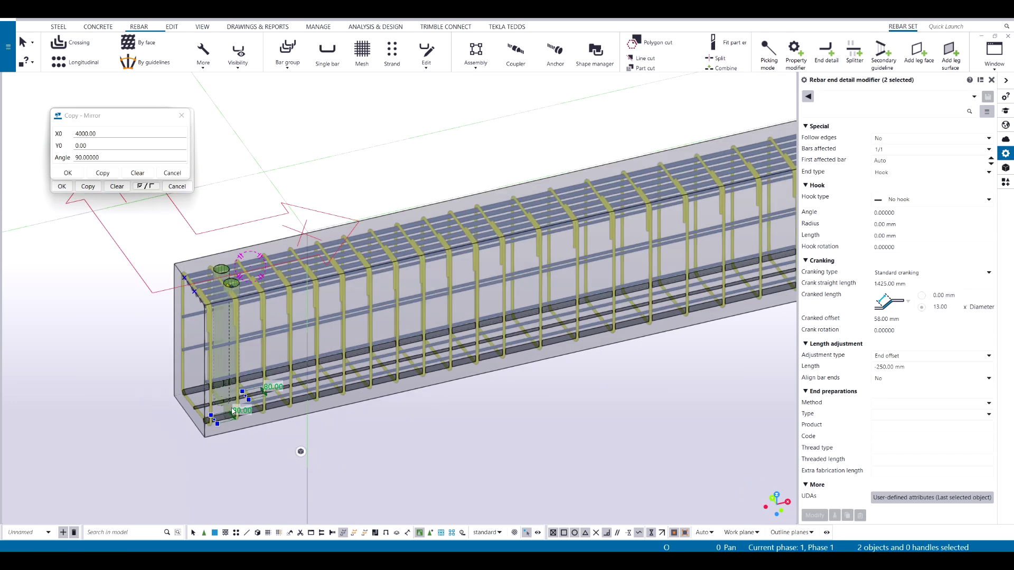
{"action": "key", "text": "ctrl+p"}
{"action": "scroll", "coordinate": [257, 233], "scroll_direction": "up", "scroll_amount": 3}
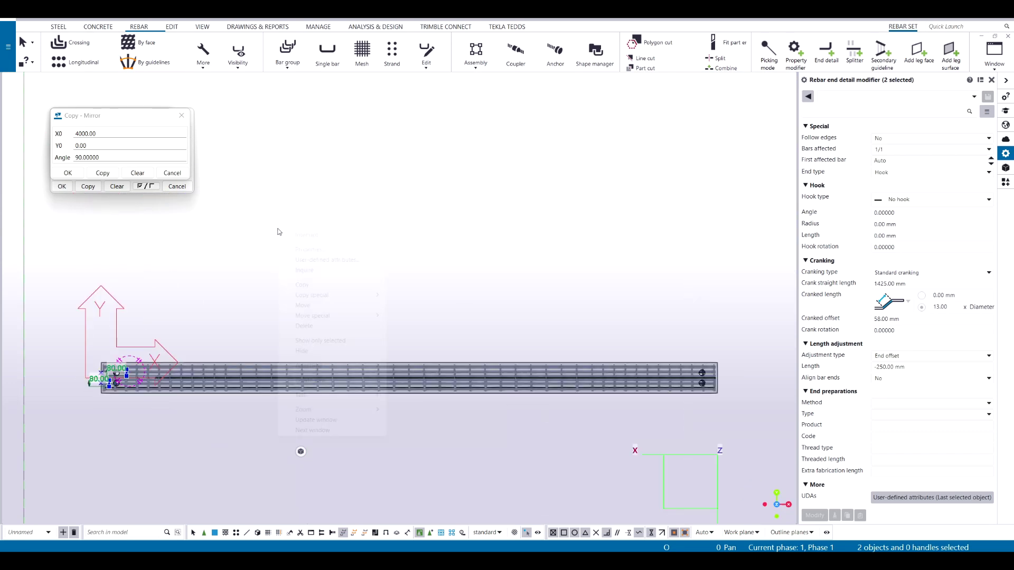
{"action": "right_click", "coordinate": [278, 231]}
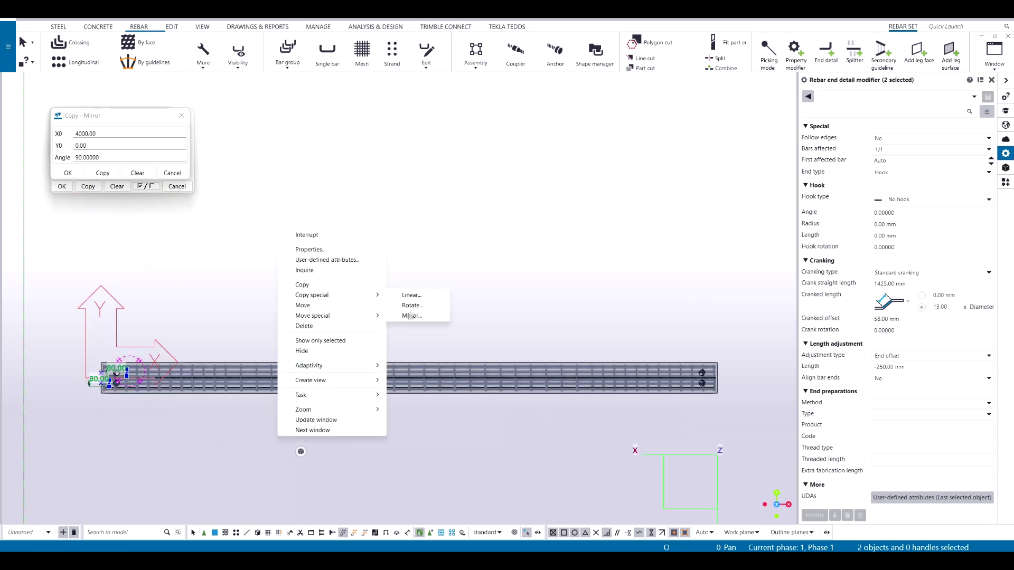
{"action": "left_click", "coordinate": [408, 315]}
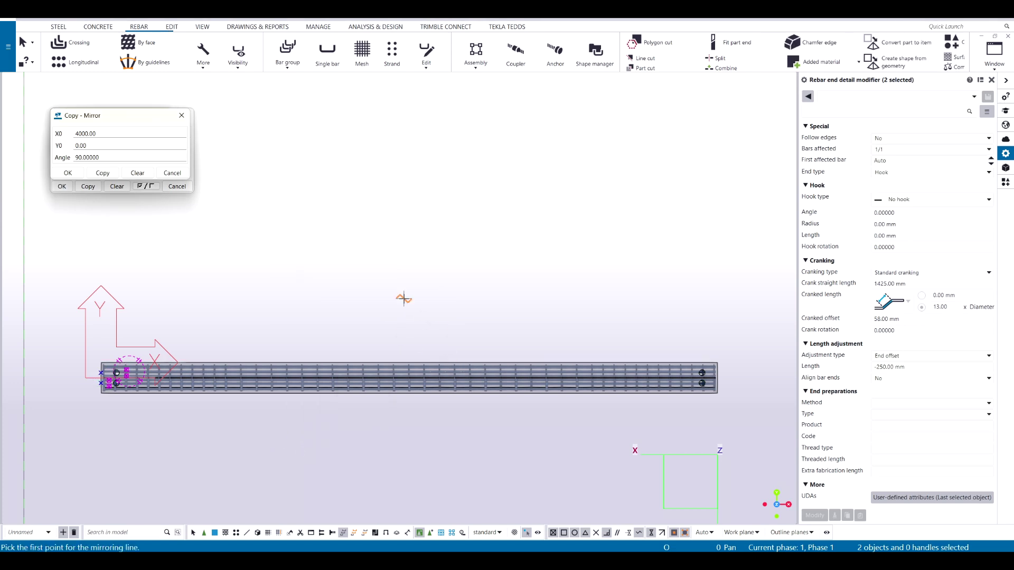
{"action": "right_click", "coordinate": [403, 299]}
{"action": "left_click", "coordinate": [428, 365]}
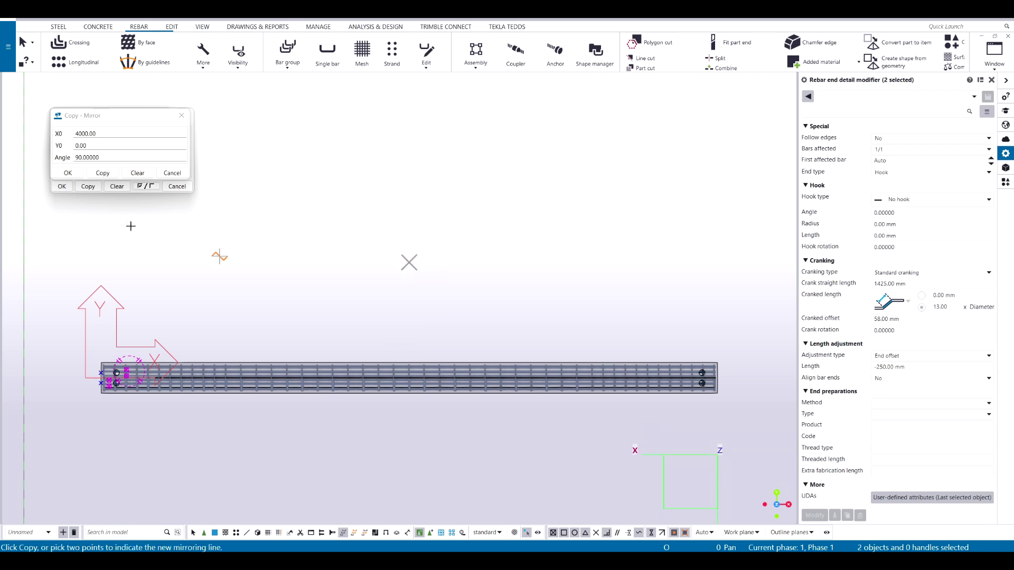
Step: Examine the bottom bar ends beside both grout tubes at the opposite beam end in 3D and from below
{"action": "scroll", "coordinate": [608, 386], "scroll_direction": "up", "scroll_amount": 7}
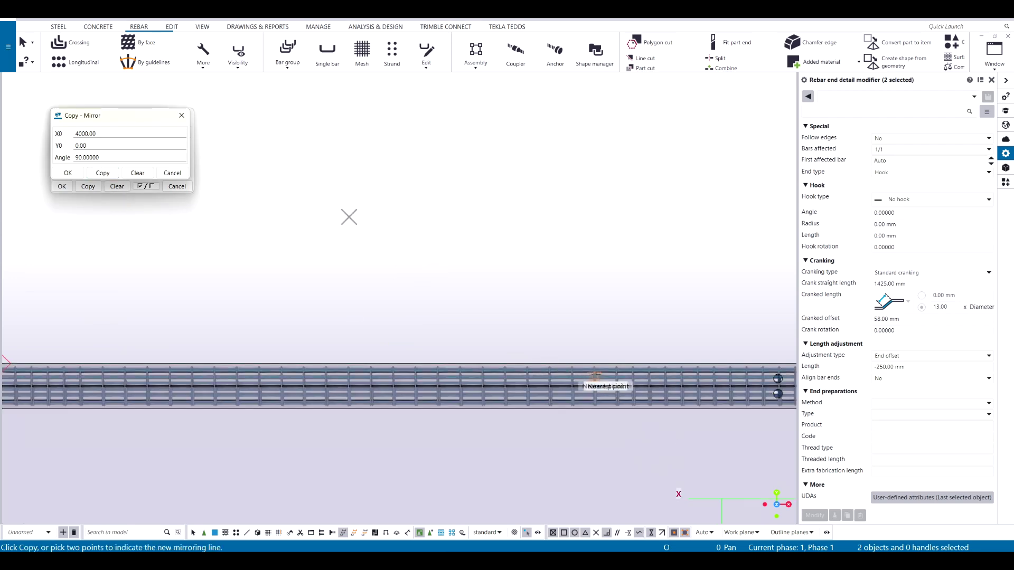
{"action": "middle_click_drag", "start_coordinate": [515, 397], "coordinate": [402, 404], "text": "ctrl"}
{"action": "scroll", "coordinate": [403, 400], "scroll_direction": "up", "scroll_amount": 5}
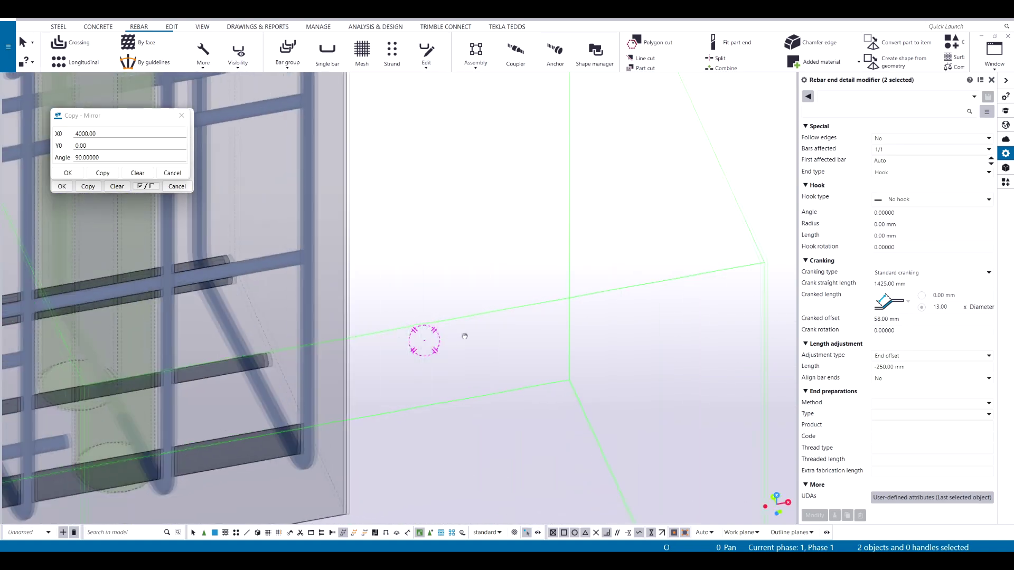
{"action": "middle_click_drag", "start_coordinate": [528, 370], "coordinate": [632, 390]}
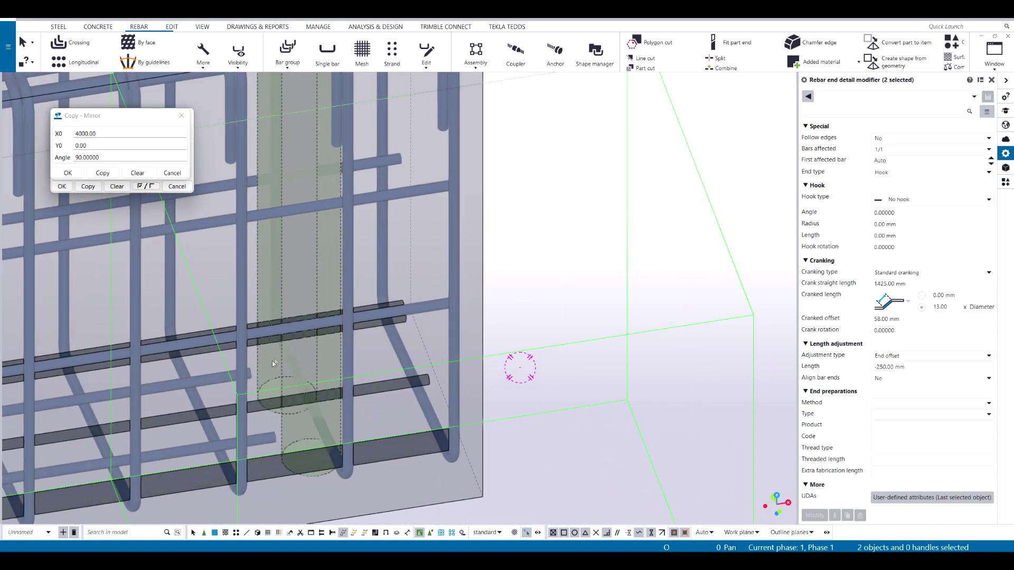
{"action": "scroll", "coordinate": [247, 388], "scroll_direction": "up", "scroll_amount": 2}
{"action": "middle_click_drag", "start_coordinate": [231, 390], "coordinate": [240, 413], "text": "ctrl"}
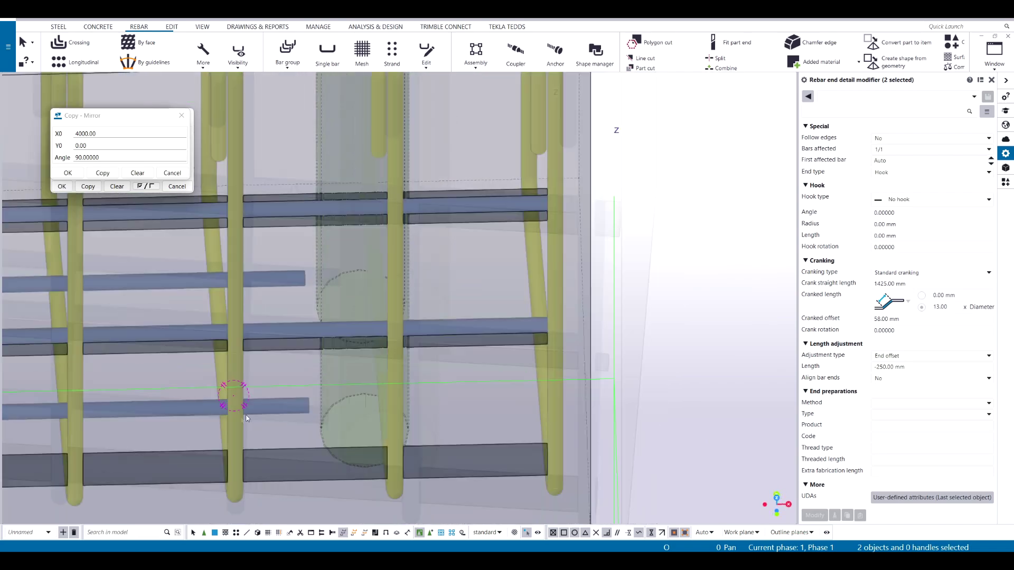
{"action": "scroll", "coordinate": [243, 413], "scroll_direction": "down", "scroll_amount": 2}
{"action": "left_click", "coordinate": [714, 407]}
{"action": "scroll", "coordinate": [496, 338], "scroll_direction": "down", "scroll_amount": 4}
{"action": "middle_click_drag", "start_coordinate": [489, 341], "coordinate": [561, 391], "text": "ctrl"}
{"action": "middle_click_drag", "start_coordinate": [476, 290], "coordinate": [466, 224], "text": "ctrl"}
{"action": "scroll", "coordinate": [466, 280], "scroll_direction": "down", "scroll_amount": 2}
{"action": "middle_click_drag", "start_coordinate": [437, 416], "coordinate": [388, 391], "text": "ctrl"}
{"action": "middle_click_drag", "start_coordinate": [729, 407], "coordinate": [446, 335]}
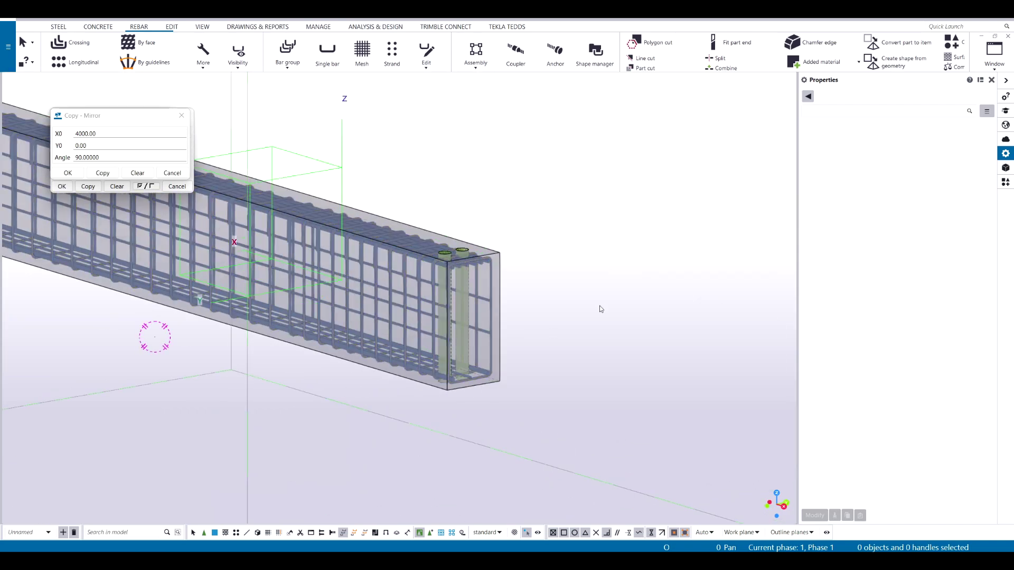
Step: Inspect the bottom rebar set and its end detail modifiers around the grout tubes from outside the beam end
{"action": "scroll", "coordinate": [505, 319], "scroll_direction": "up", "scroll_amount": 2}
{"action": "scroll", "coordinate": [398, 228], "scroll_direction": "up", "scroll_amount": 2}
{"action": "scroll", "coordinate": [464, 291], "scroll_direction": "down", "scroll_amount": 4}
{"action": "middle_click_drag", "start_coordinate": [464, 290], "coordinate": [241, 272], "text": "ctrl"}
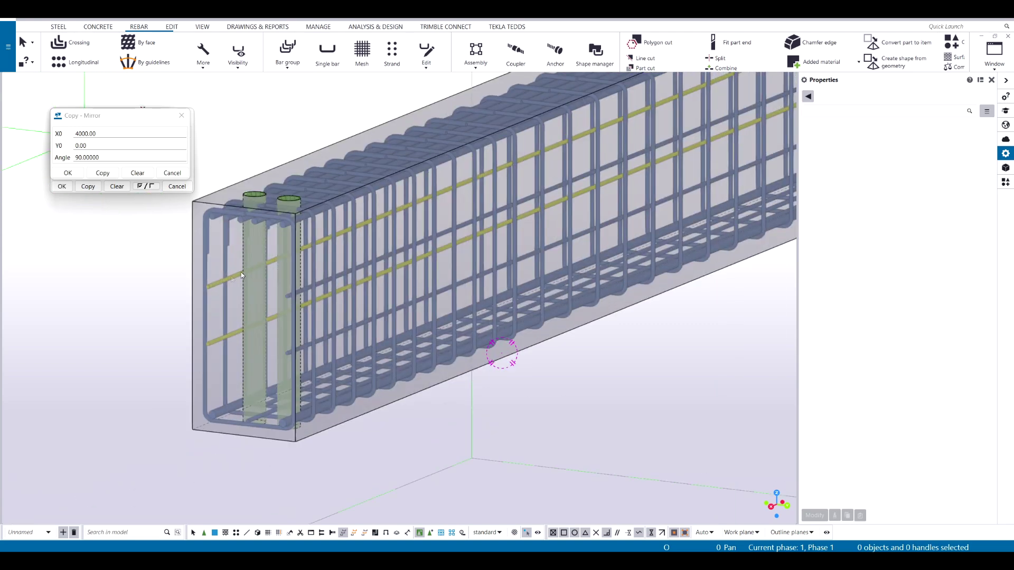
{"action": "scroll", "coordinate": [248, 402], "scroll_direction": "up", "scroll_amount": 2}
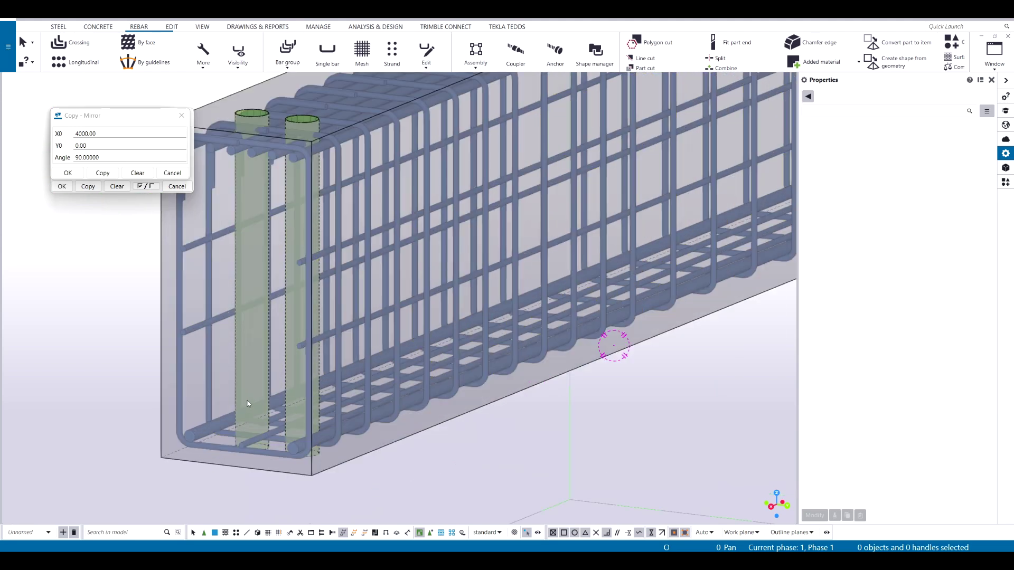
{"action": "scroll", "coordinate": [261, 406], "scroll_direction": "down", "scroll_amount": 1}
{"action": "middle_click_drag", "start_coordinate": [261, 405], "coordinate": [397, 390], "text": "ctrl"}
{"action": "middle_click_drag", "start_coordinate": [379, 487], "coordinate": [394, 400]}
{"action": "scroll", "coordinate": [393, 401], "scroll_direction": "up", "scroll_amount": 3}
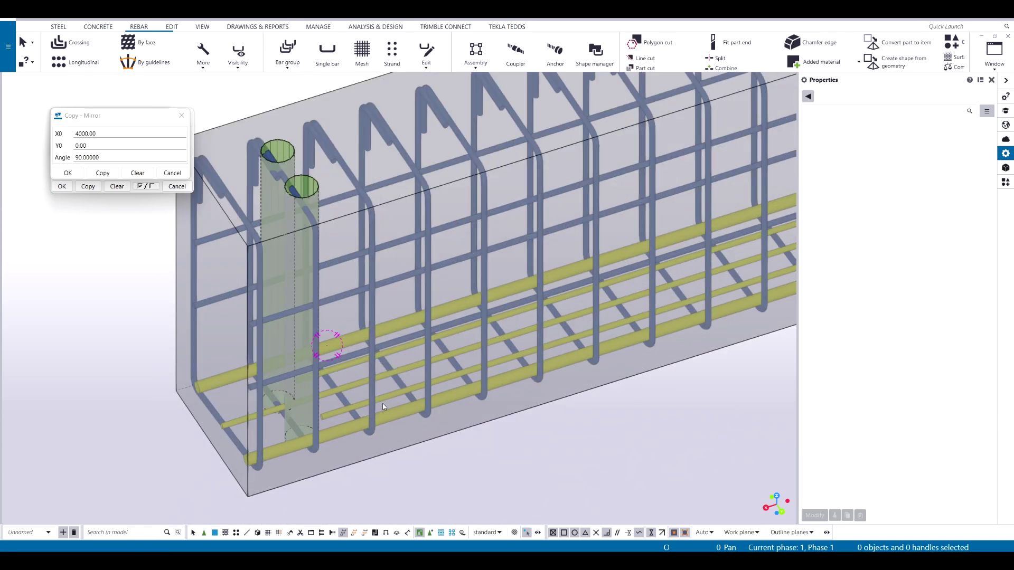
{"action": "left_click", "coordinate": [393, 403]}
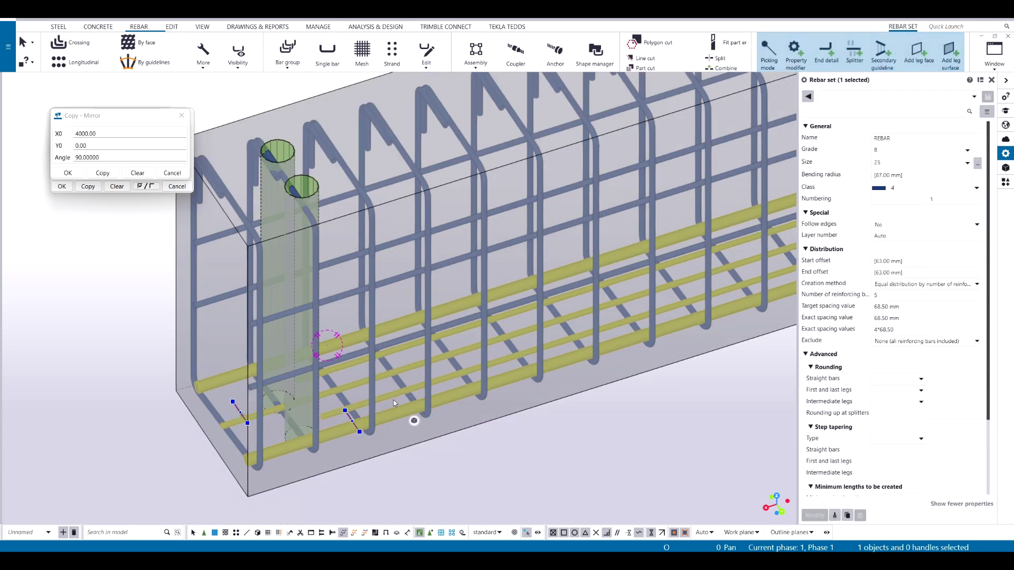
{"action": "left_click", "coordinate": [530, 465]}
{"action": "scroll", "coordinate": [320, 372], "scroll_direction": "up", "scroll_amount": 3}
{"action": "middle_click_drag", "start_coordinate": [323, 376], "coordinate": [373, 385], "text": "ctrl"}
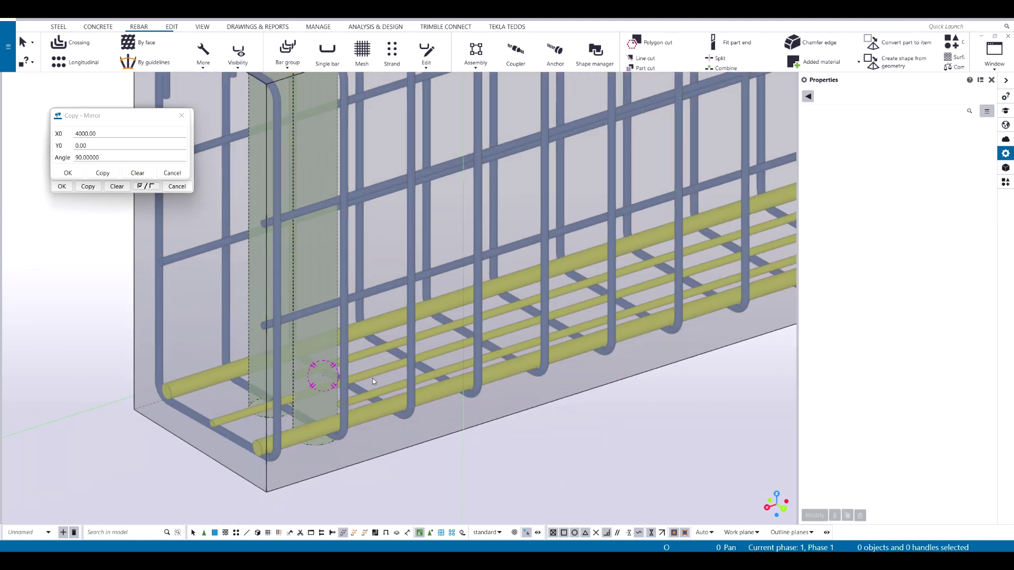
Step: Set the bottom rebar set's name to wt
{"action": "left_click", "coordinate": [307, 390]}
{"action": "scroll", "coordinate": [309, 391], "scroll_direction": "down", "scroll_amount": 4}
{"action": "middle_click_drag", "start_coordinate": [307, 353], "coordinate": [343, 391], "text": "ctrl"}
{"action": "left_click", "coordinate": [343, 394]}
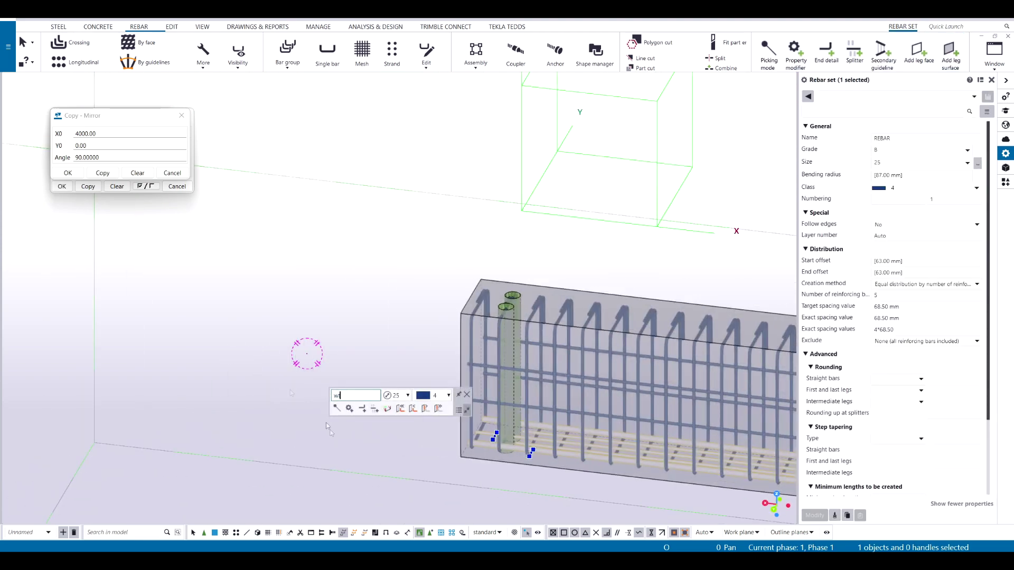
{"action": "left_click", "coordinate": [413, 445]}
{"action": "middle_click_drag", "start_coordinate": [400, 408], "coordinate": [346, 378]}
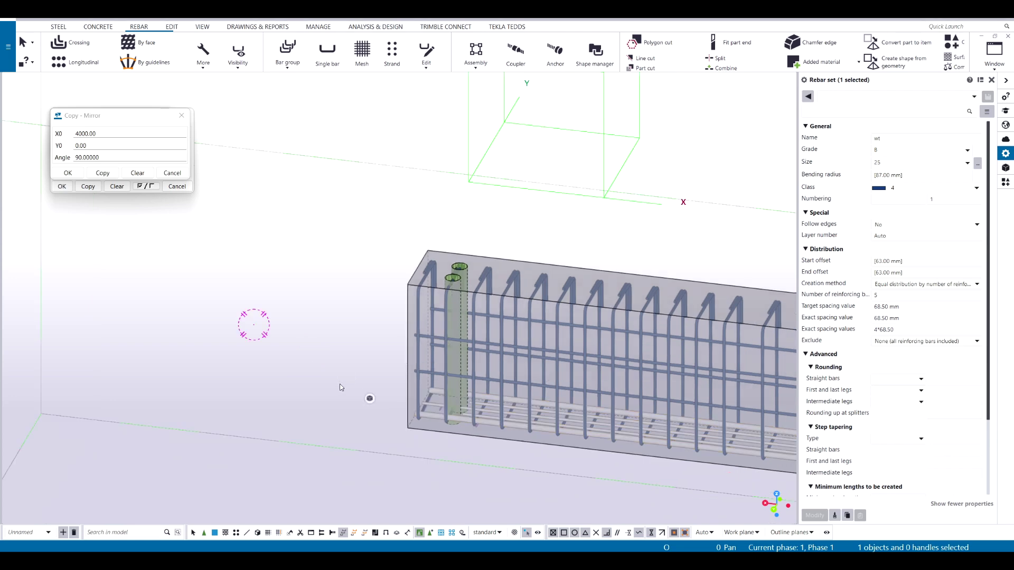
Step: Align the work plane with the beam's side face and mirror-copy the bottom rebar set to the top about Y0 400.00, angle 180
{"action": "left_click", "coordinate": [410, 421]}
{"action": "left_click", "coordinate": [423, 413]}
{"action": "right_click", "coordinate": [282, 324]}
{"action": "mouse_move", "coordinate": [355, 138]}
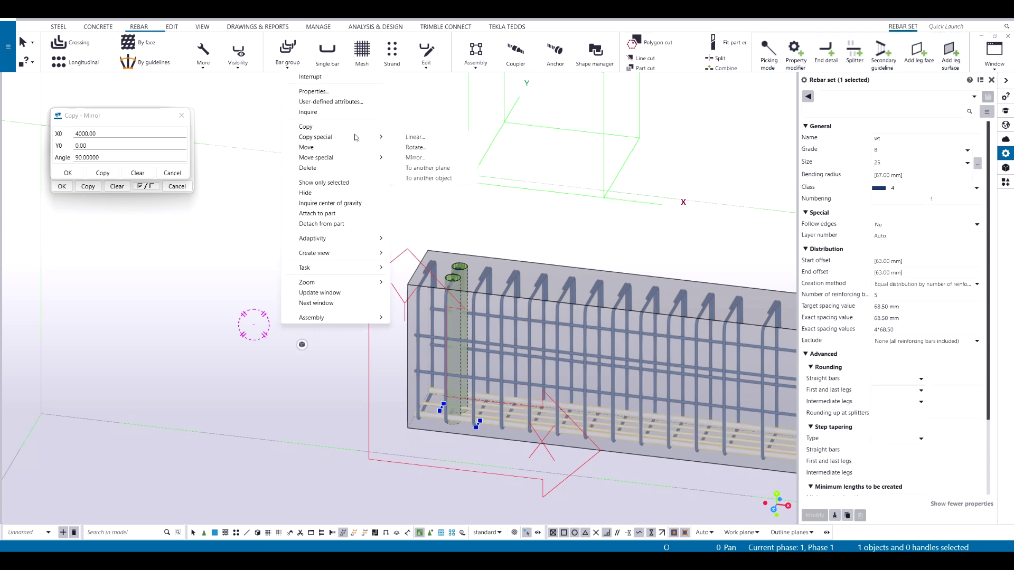
{"action": "left_click", "coordinate": [416, 157]}
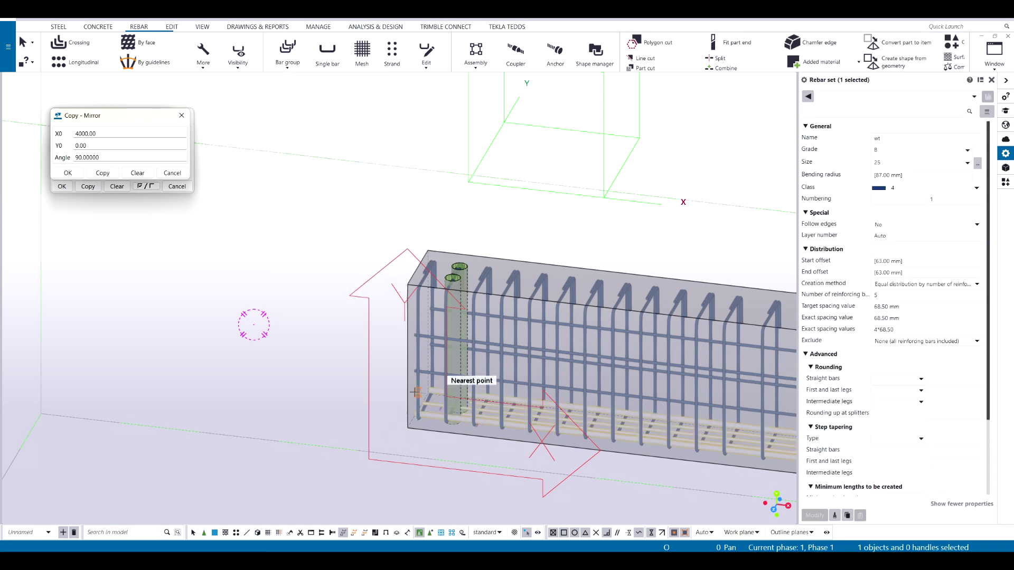
{"action": "left_click", "coordinate": [407, 357]}
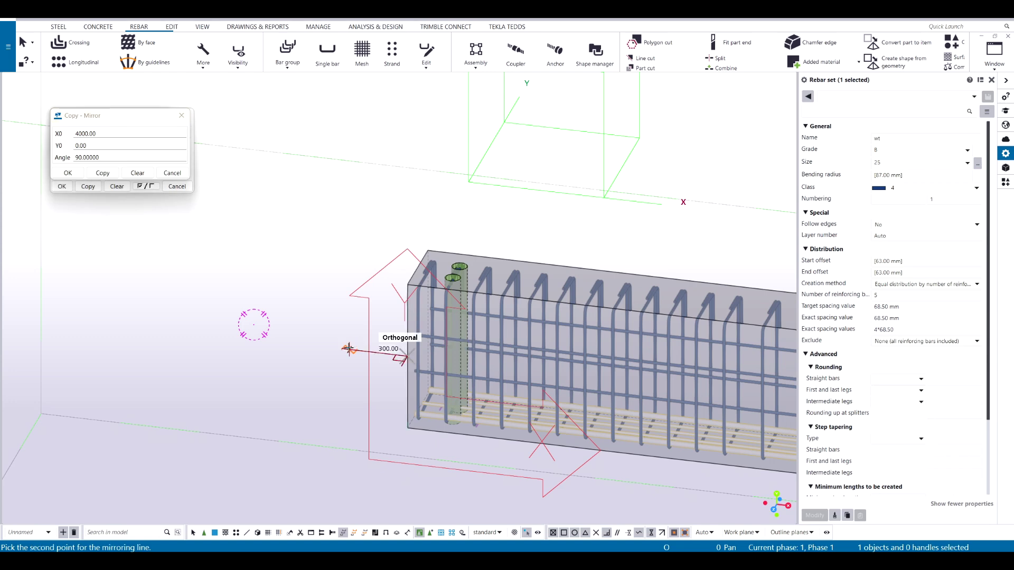
{"action": "left_click", "coordinate": [349, 350]}
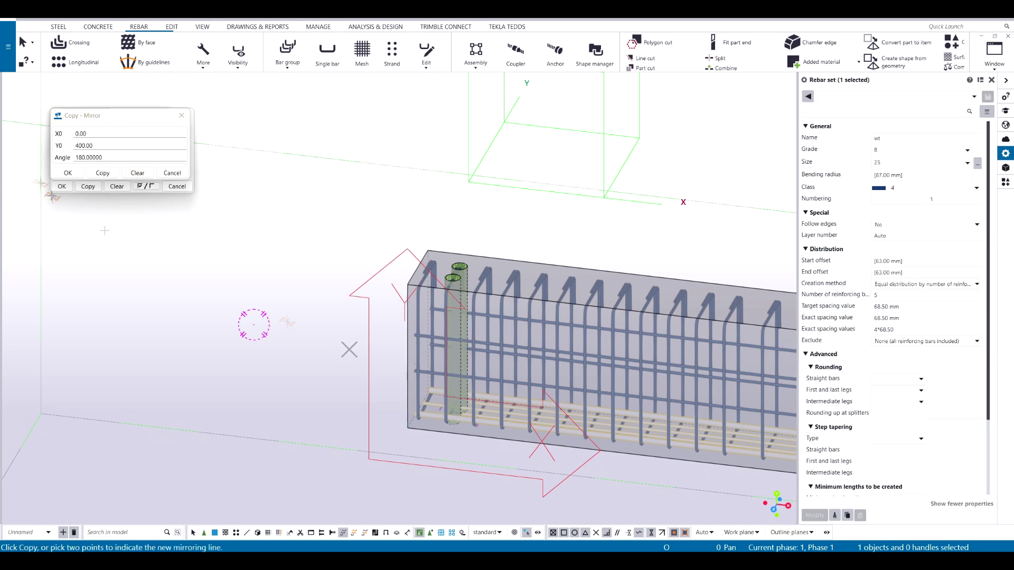
{"action": "left_click", "coordinate": [101, 177]}
Step: Set the bar size of the mirrored top rebar set to 16
{"action": "scroll", "coordinate": [605, 280], "scroll_direction": "up", "scroll_amount": 10}
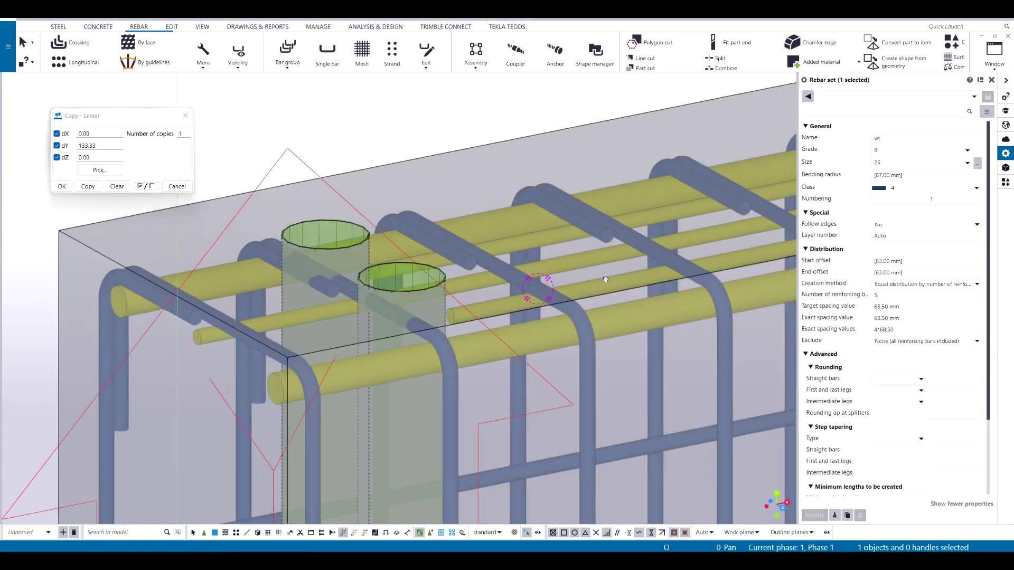
{"action": "middle_click_drag", "start_coordinate": [606, 280], "coordinate": [187, 344], "text": "ctrl"}
{"action": "scroll", "coordinate": [581, 307], "scroll_direction": "down", "scroll_amount": 5}
{"action": "scroll", "coordinate": [557, 317], "scroll_direction": "down", "scroll_amount": 1}
{"action": "left_click", "coordinate": [547, 483]}
{"action": "scroll", "coordinate": [301, 212], "scroll_direction": "up", "scroll_amount": 2}
{"action": "scroll", "coordinate": [434, 312], "scroll_direction": "up", "scroll_amount": 3}
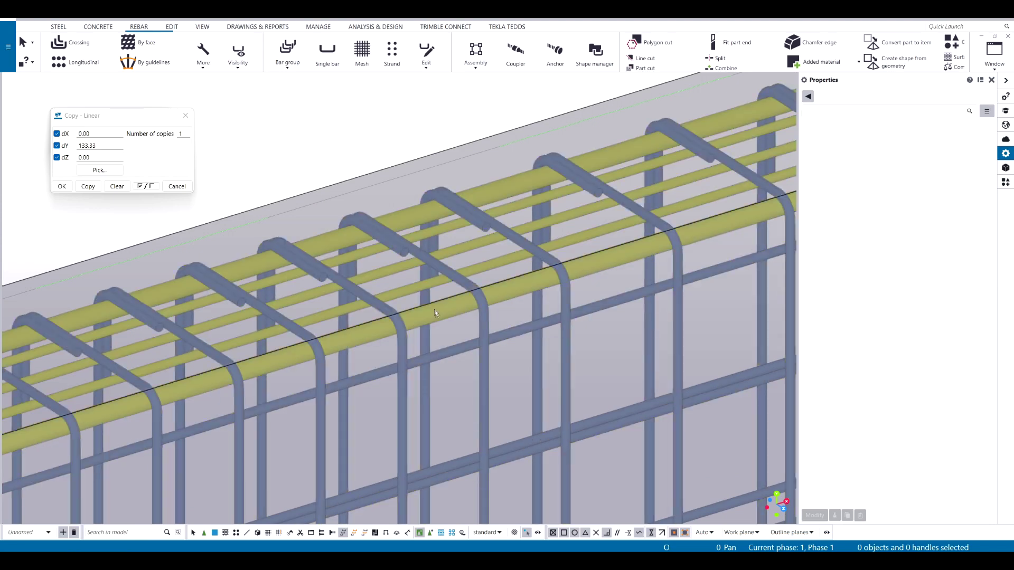
{"action": "left_click", "coordinate": [431, 315]}
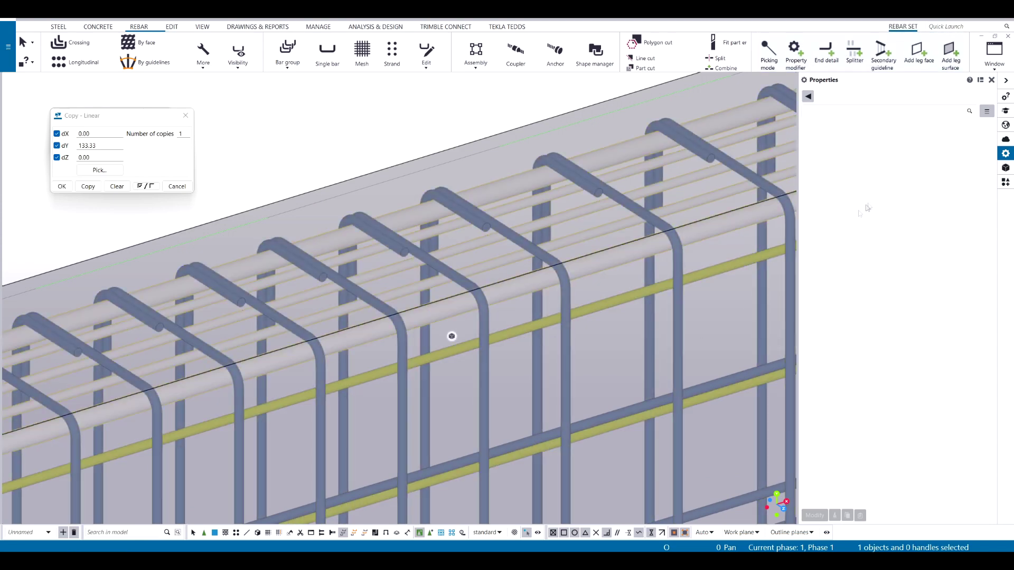
{"action": "scroll", "coordinate": [532, 274], "scroll_direction": "down", "scroll_amount": 2}
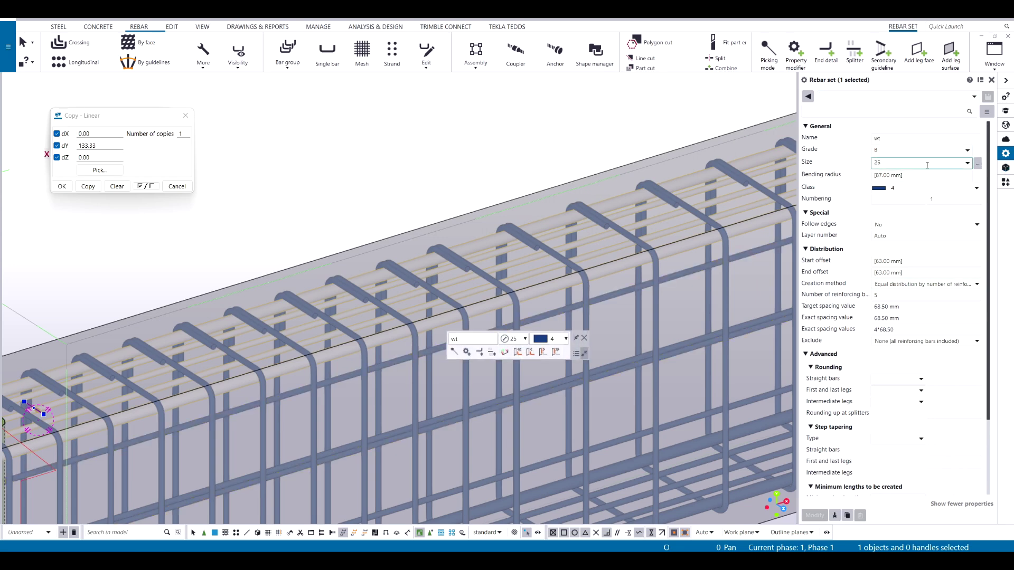
{"action": "left_click", "coordinate": [926, 164]}
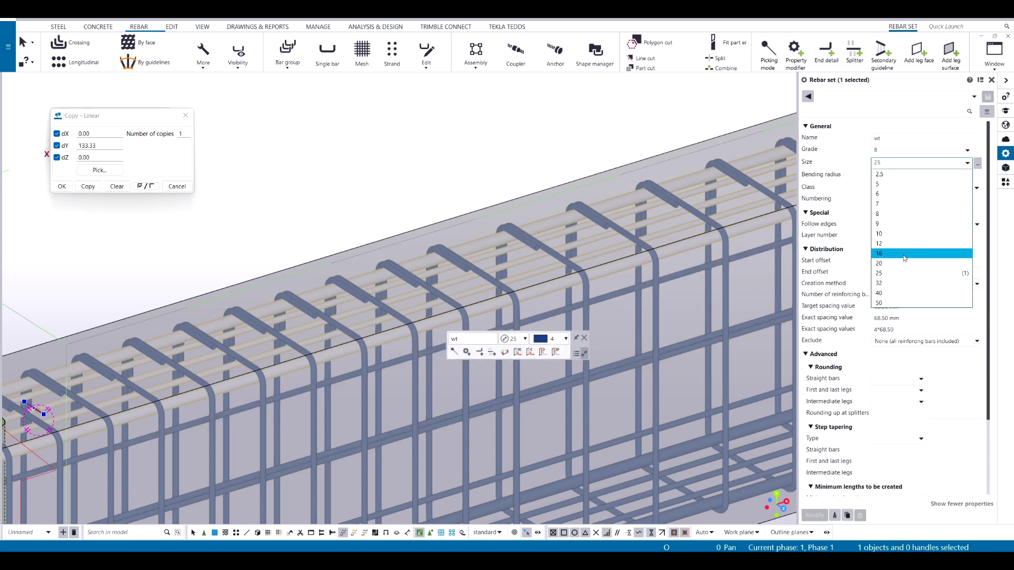
{"action": "left_click", "coordinate": [905, 254]}
{"action": "left_click", "coordinate": [815, 515]}
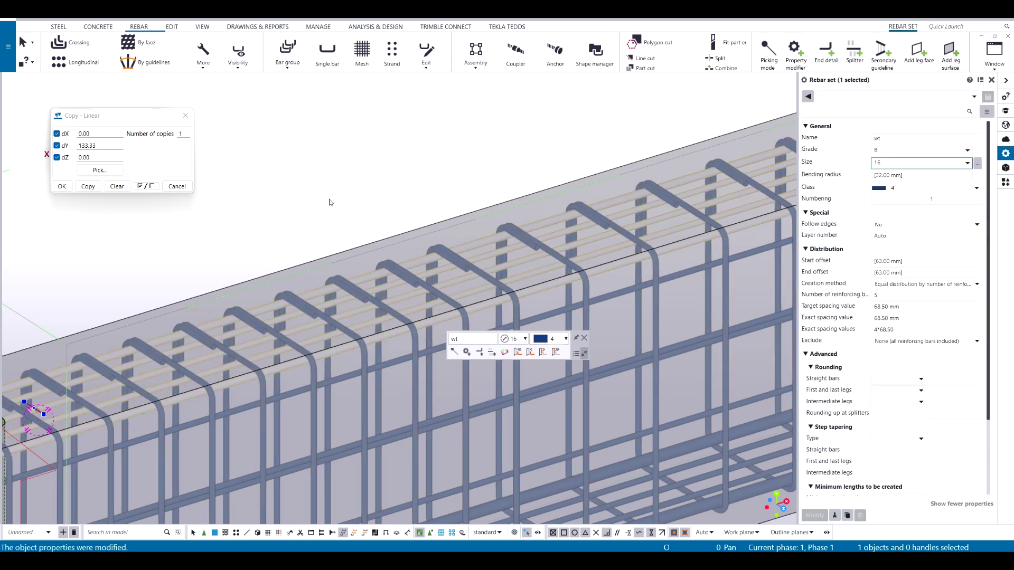
{"action": "left_click", "coordinate": [330, 204]}
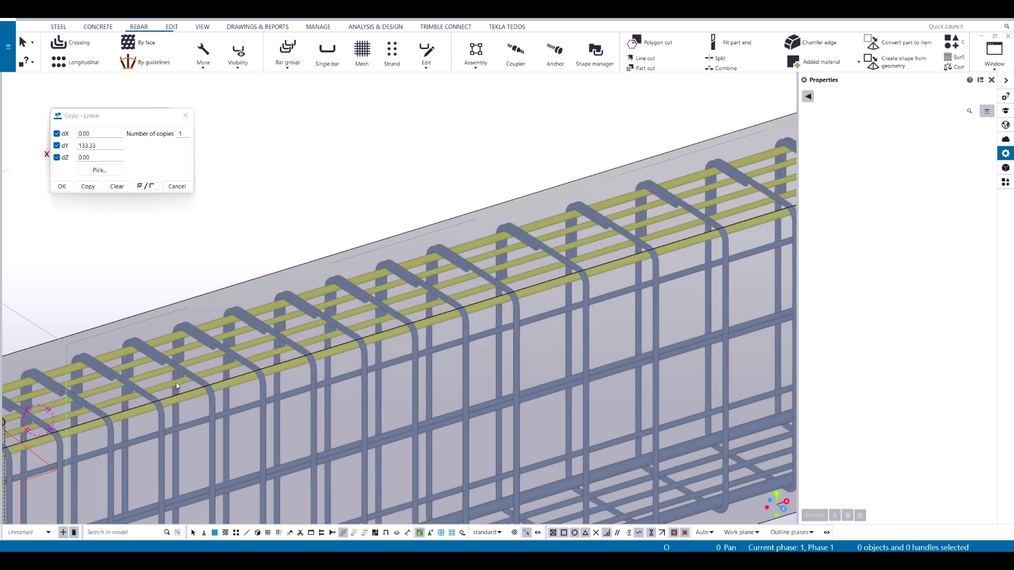
Step: Inspect the top bars and the stirrup rebar set around the grout tubes at the beam end
{"action": "scroll", "coordinate": [181, 382], "scroll_direction": "down", "scroll_amount": 2}
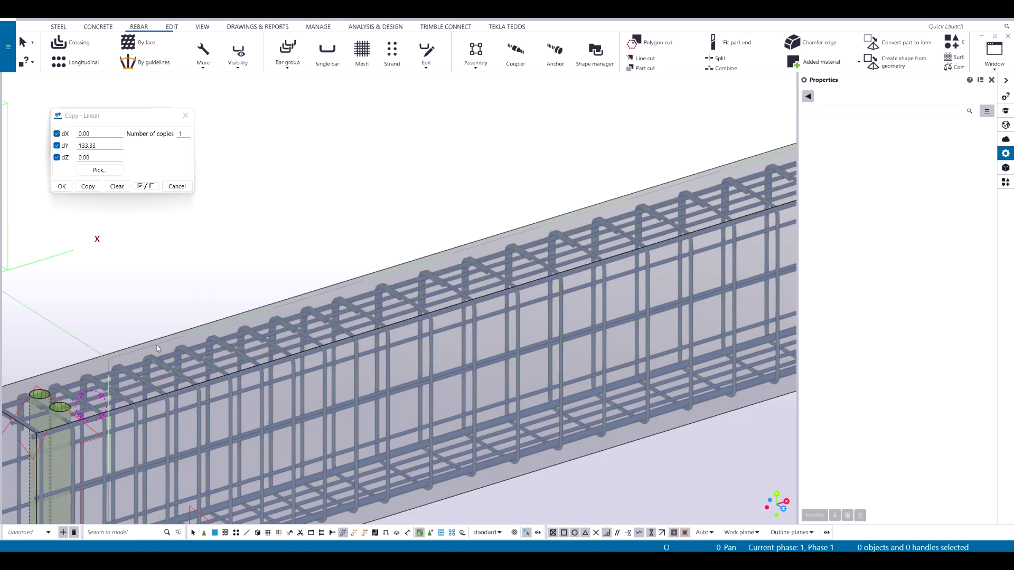
{"action": "scroll", "coordinate": [287, 427], "scroll_direction": "up", "scroll_amount": 5}
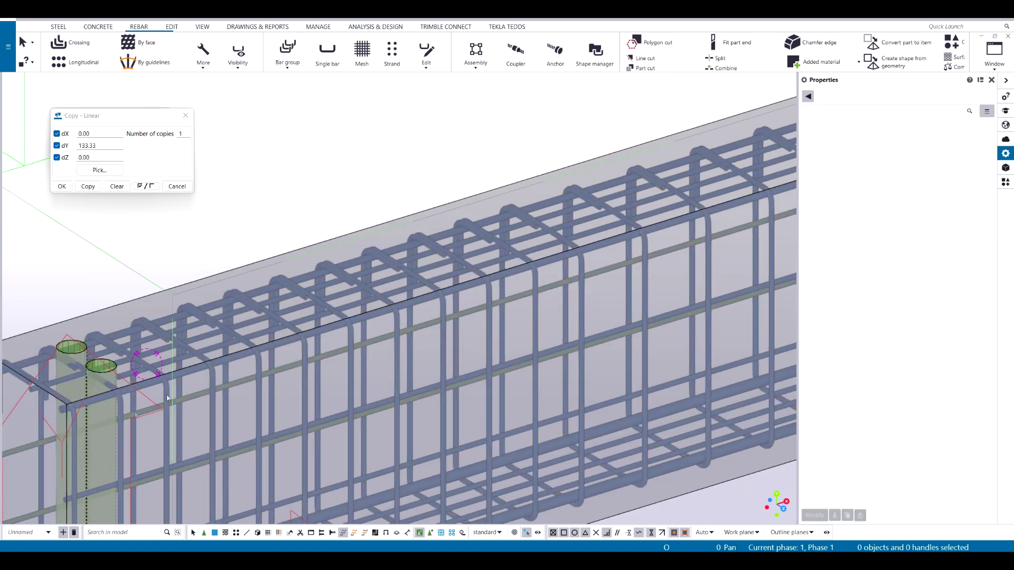
{"action": "scroll", "coordinate": [287, 427], "scroll_direction": "down", "scroll_amount": 6}
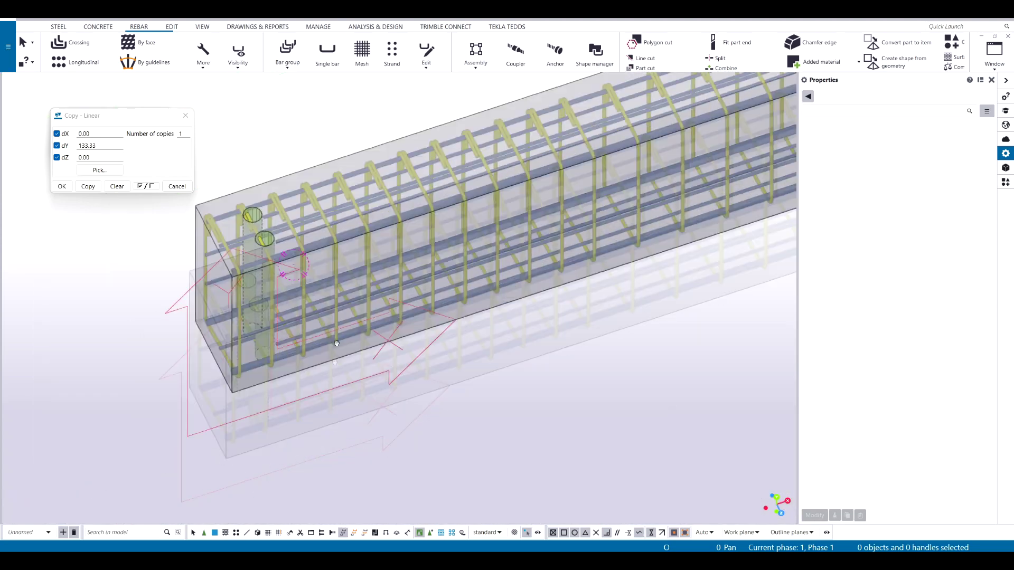
{"action": "scroll", "coordinate": [331, 312], "scroll_direction": "up", "scroll_amount": 4}
{"action": "scroll", "coordinate": [332, 312], "scroll_direction": "down", "scroll_amount": 3}
{"action": "left_click", "coordinate": [287, 316]}
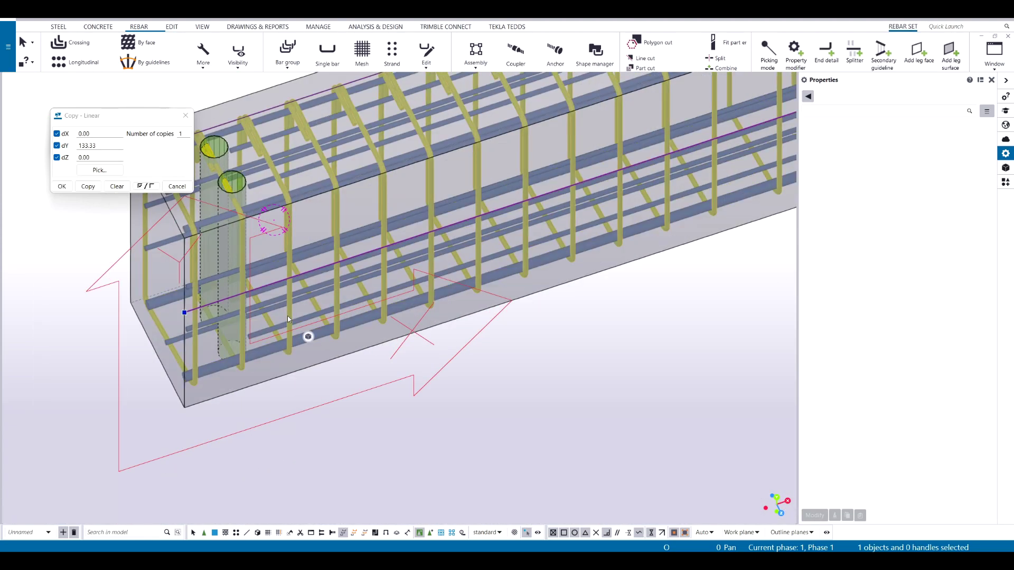
{"action": "scroll", "coordinate": [264, 304], "scroll_direction": "up", "scroll_amount": 3}
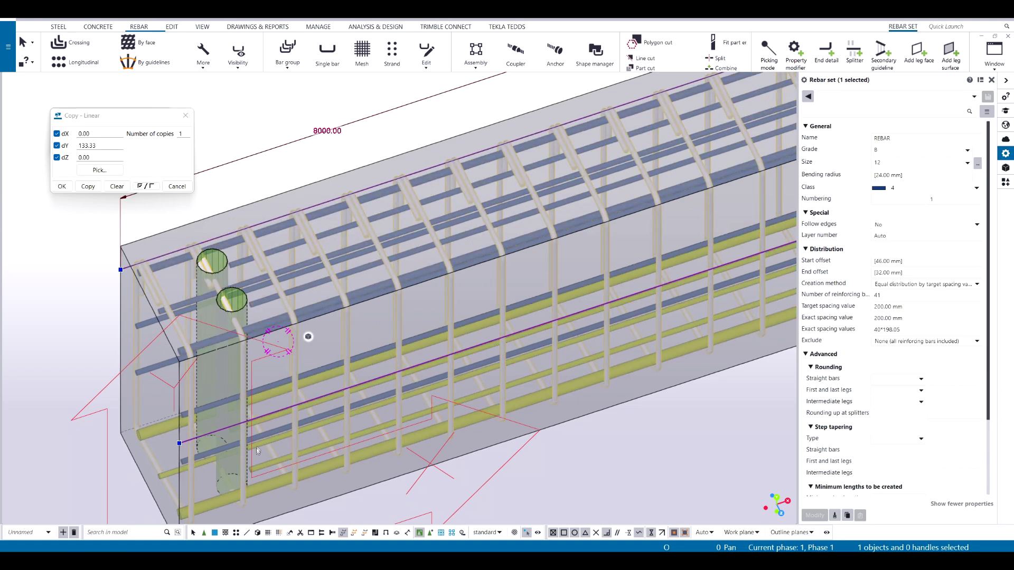
{"action": "left_click", "coordinate": [309, 336]}
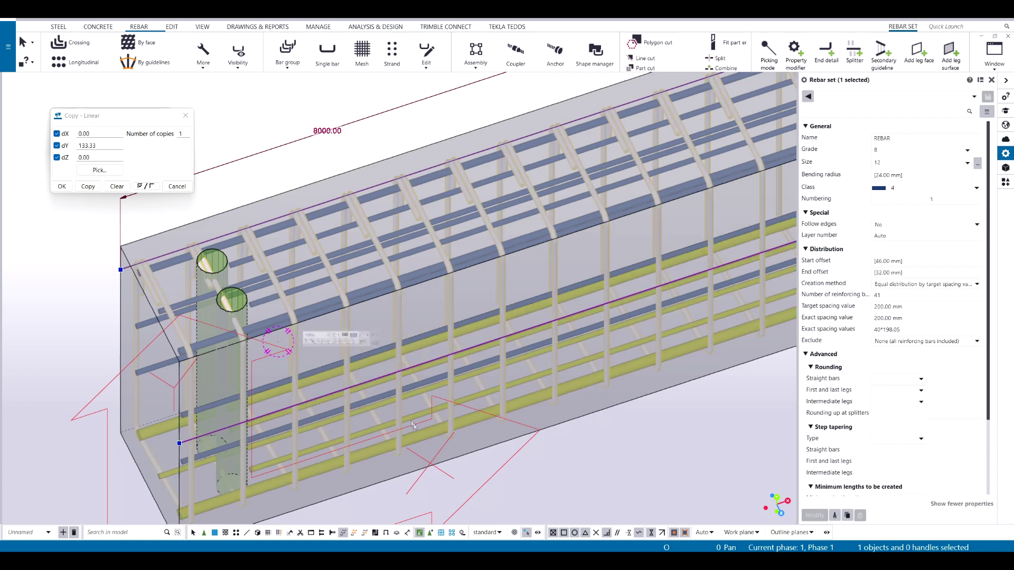
{"action": "scroll", "coordinate": [399, 368], "scroll_direction": "down", "scroll_amount": 3}
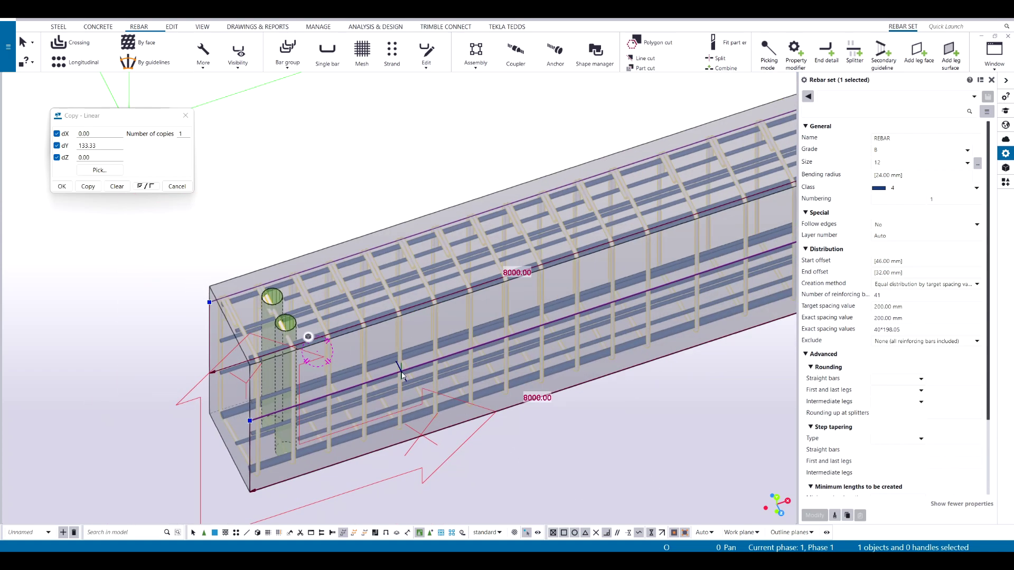
{"action": "middle_click_drag", "start_coordinate": [361, 346], "coordinate": [323, 373]}
{"action": "scroll", "coordinate": [284, 467], "scroll_direction": "up", "scroll_amount": 5}
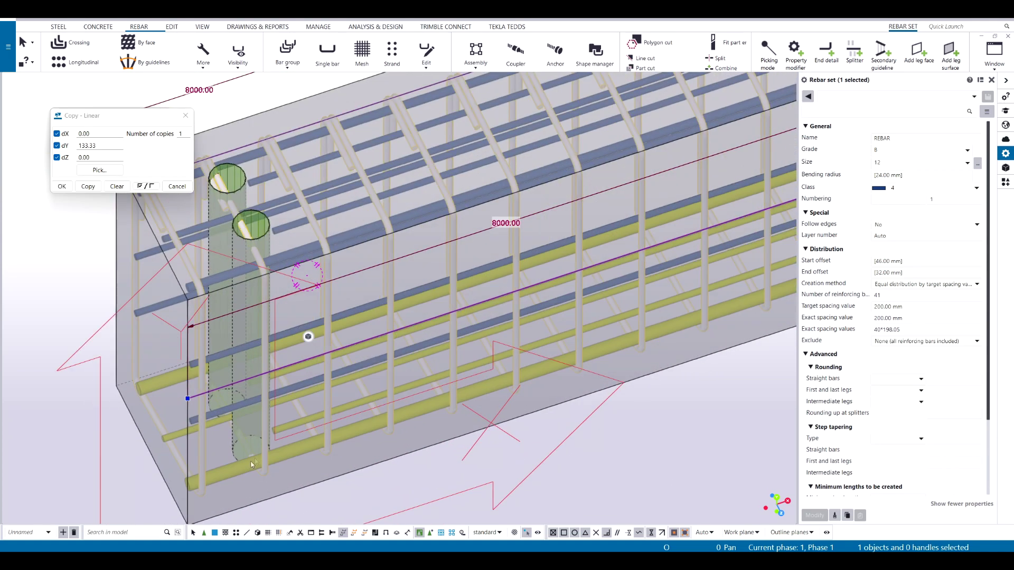
{"action": "left_click", "coordinate": [268, 449]}
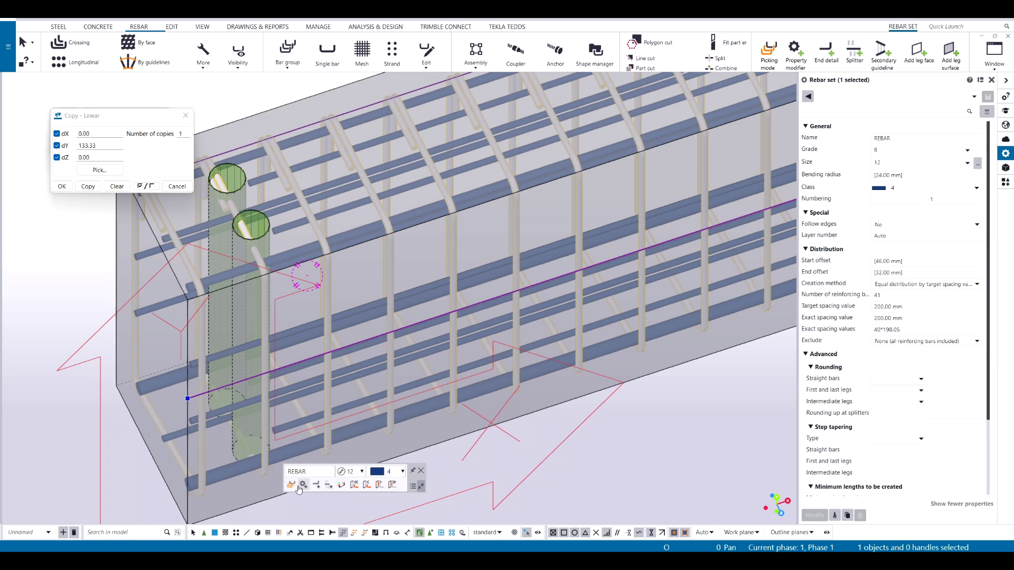
{"action": "scroll", "coordinate": [300, 325], "scroll_direction": "down", "scroll_amount": 5}
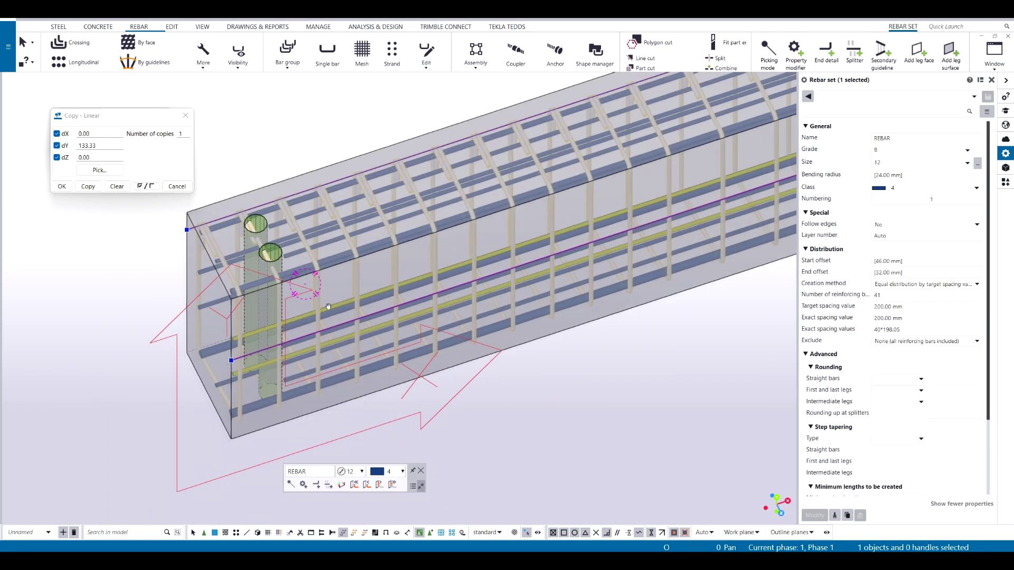
{"action": "left_click", "coordinate": [530, 427]}
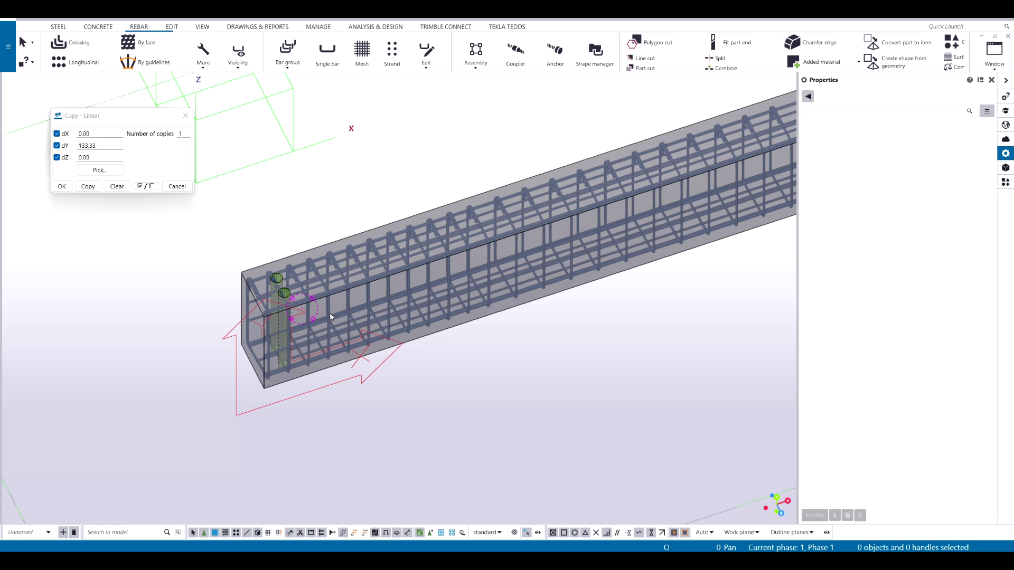
{"action": "left_click", "coordinate": [331, 317]}
{"action": "scroll", "coordinate": [351, 335], "scroll_direction": "down", "scroll_amount": 5}
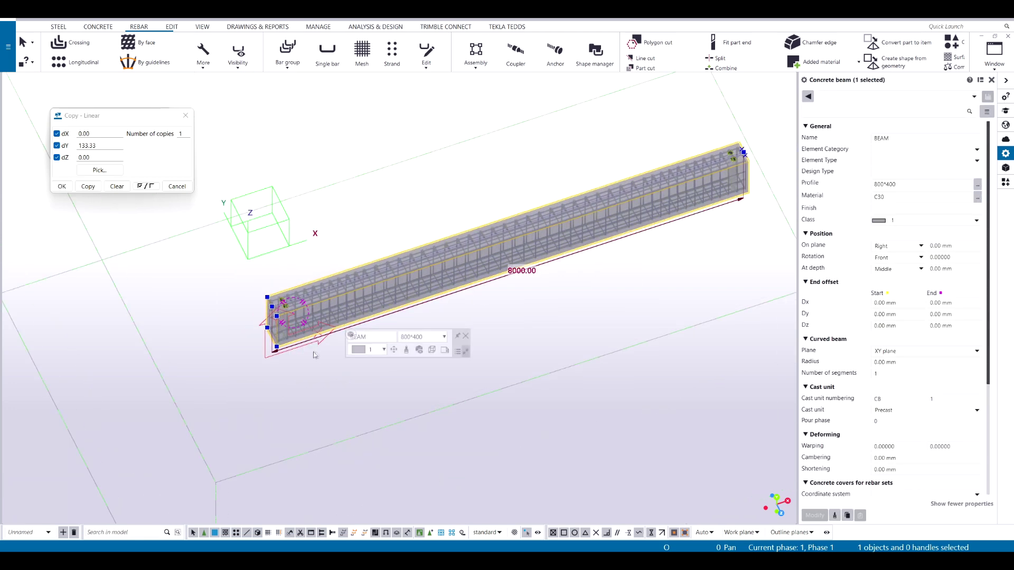
{"action": "left_click", "coordinate": [527, 312]}
{"action": "scroll", "coordinate": [261, 327], "scroll_direction": "up", "scroll_amount": 8}
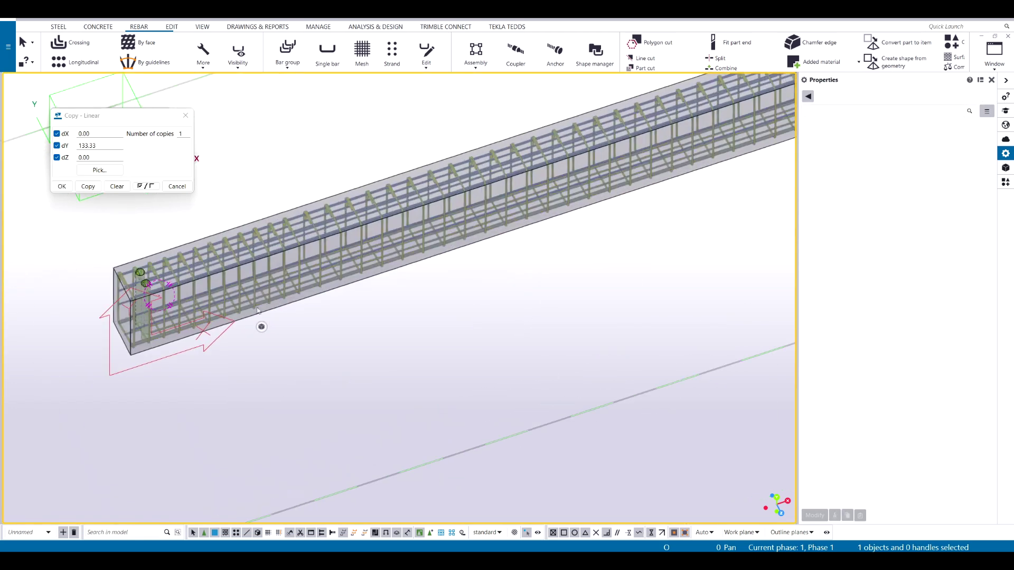
{"action": "scroll", "coordinate": [475, 221], "scroll_direction": "down", "scroll_amount": 4}
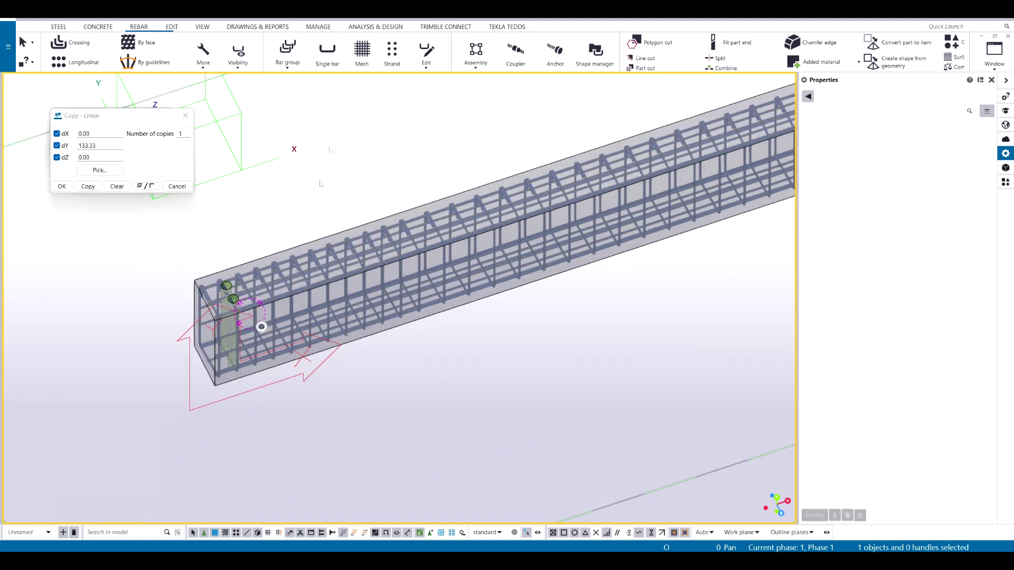
Step: Add a stirrup midway in each of the stirrup set's first two spacings, on both sides of the grout tubes, giving exact spacings 4*99.02 38*198.05
{"action": "left_click", "coordinate": [236, 65]}
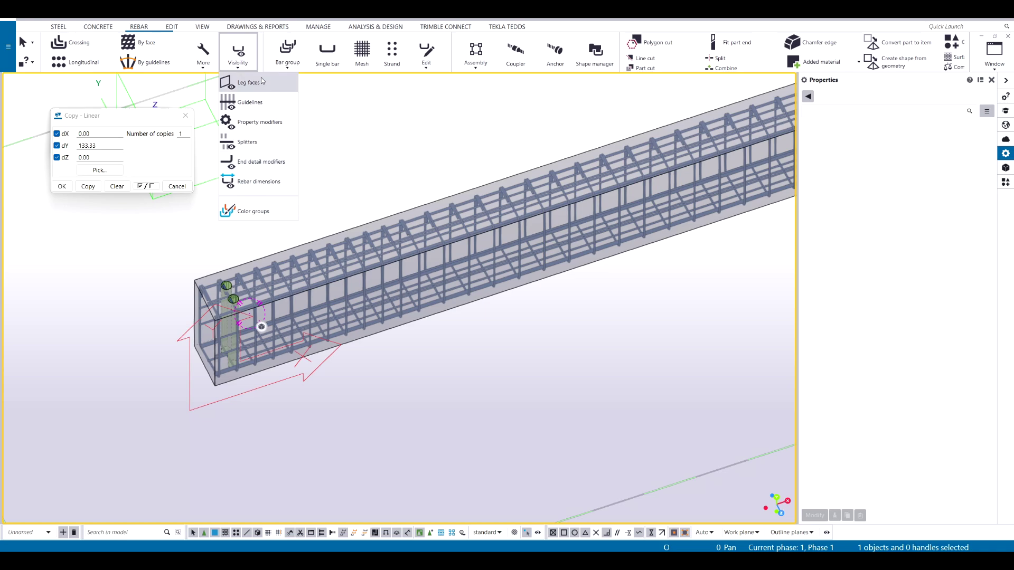
{"action": "scroll", "coordinate": [253, 326], "scroll_direction": "up", "scroll_amount": 5}
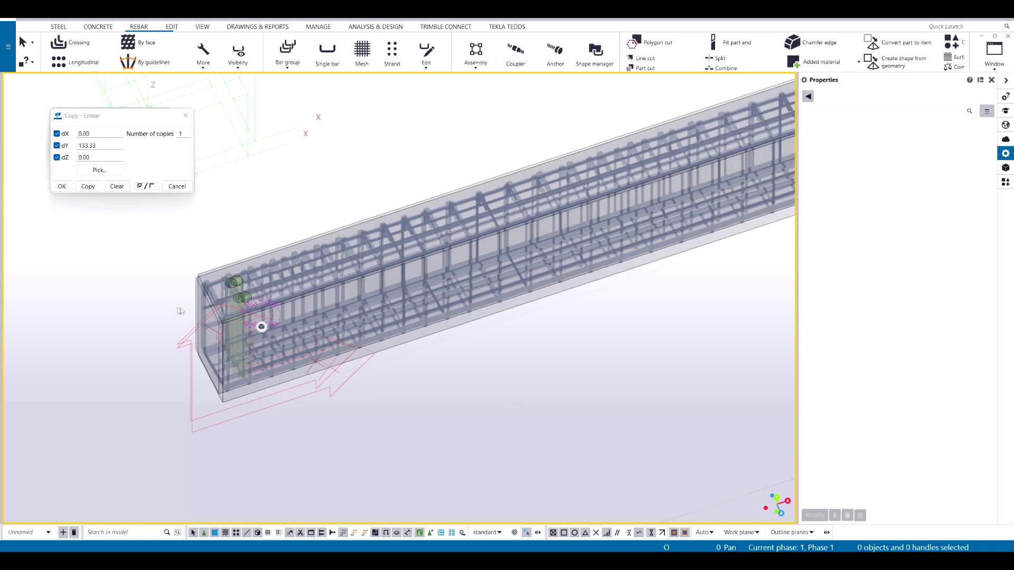
{"action": "left_click", "coordinate": [325, 366]}
{"action": "scroll", "coordinate": [324, 366], "scroll_direction": "down", "scroll_amount": 4}
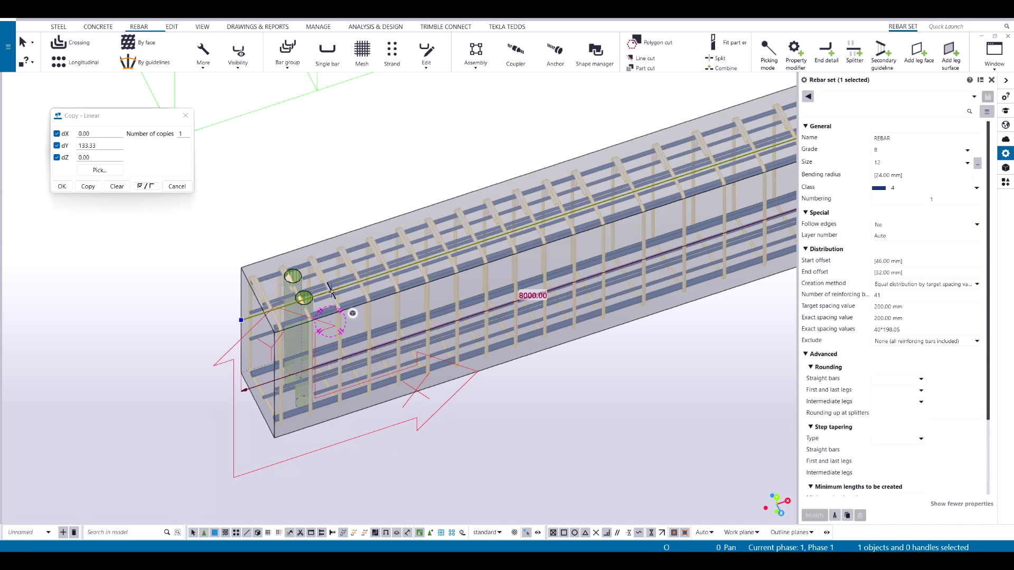
{"action": "mouse_move", "coordinate": [353, 313]}
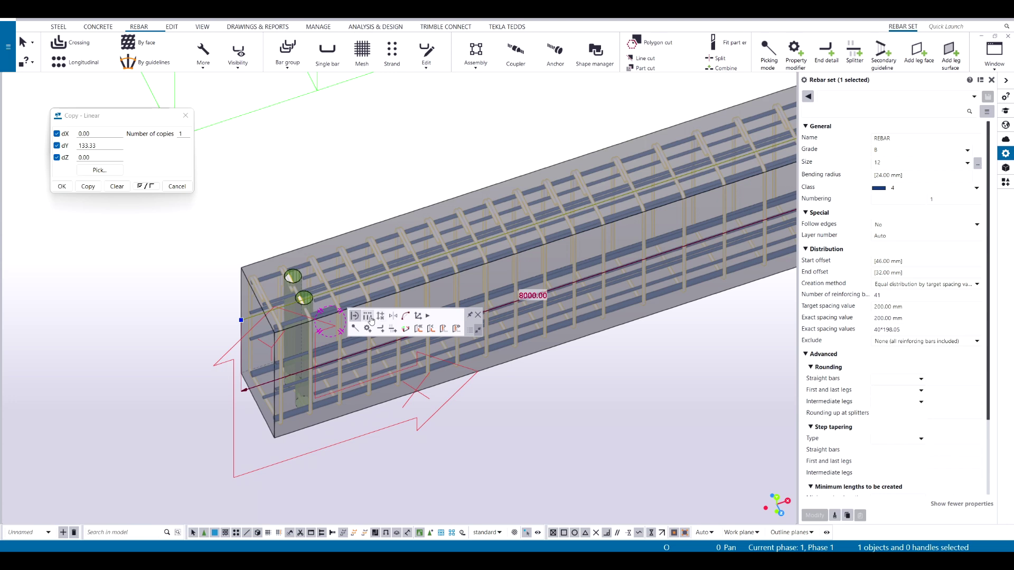
{"action": "left_click", "coordinate": [371, 317]}
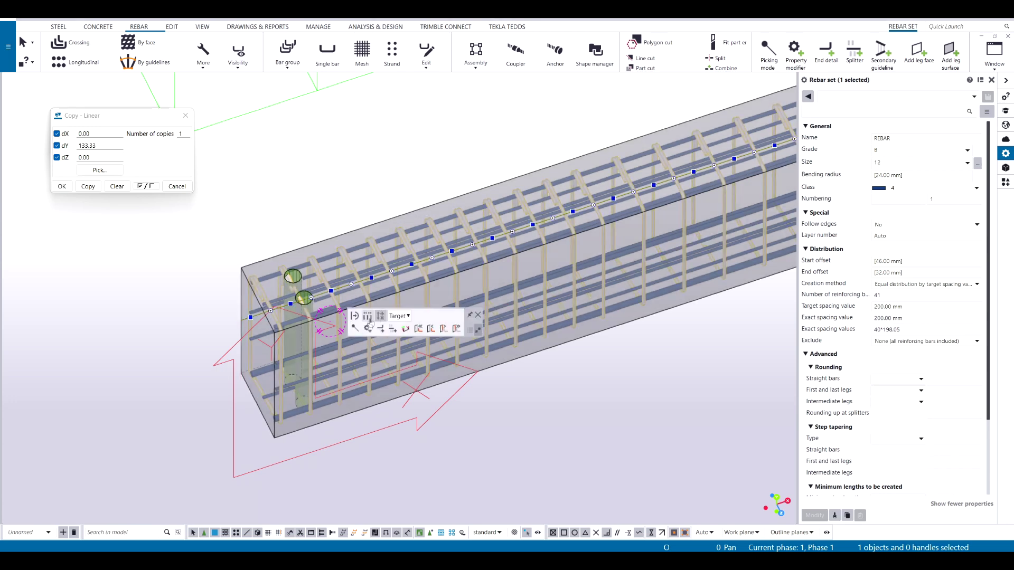
{"action": "scroll", "coordinate": [295, 312], "scroll_direction": "up", "scroll_amount": 6}
{"action": "scroll", "coordinate": [292, 323], "scroll_direction": "down", "scroll_amount": 5}
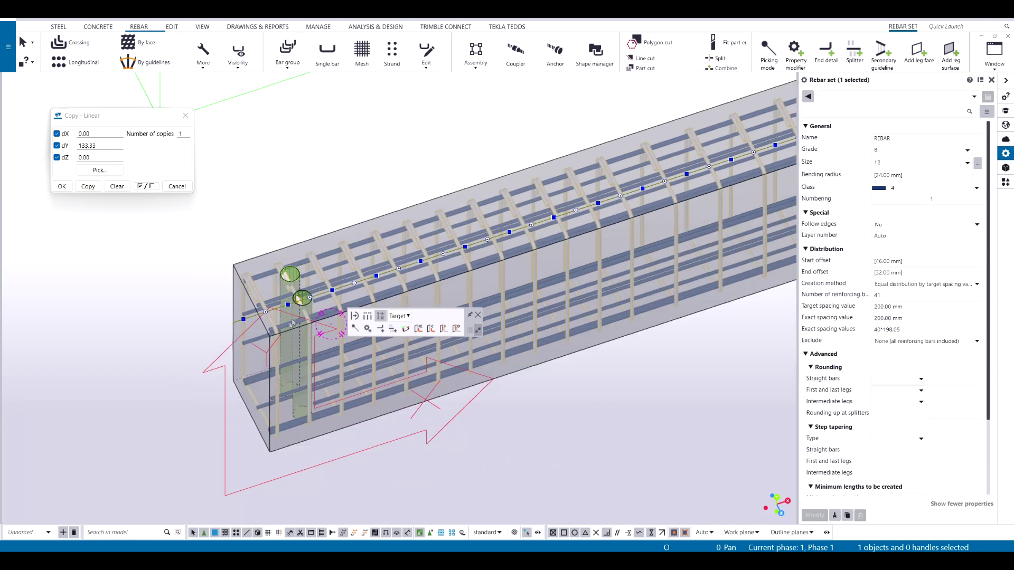
{"action": "scroll", "coordinate": [302, 347], "scroll_direction": "up", "scroll_amount": 5}
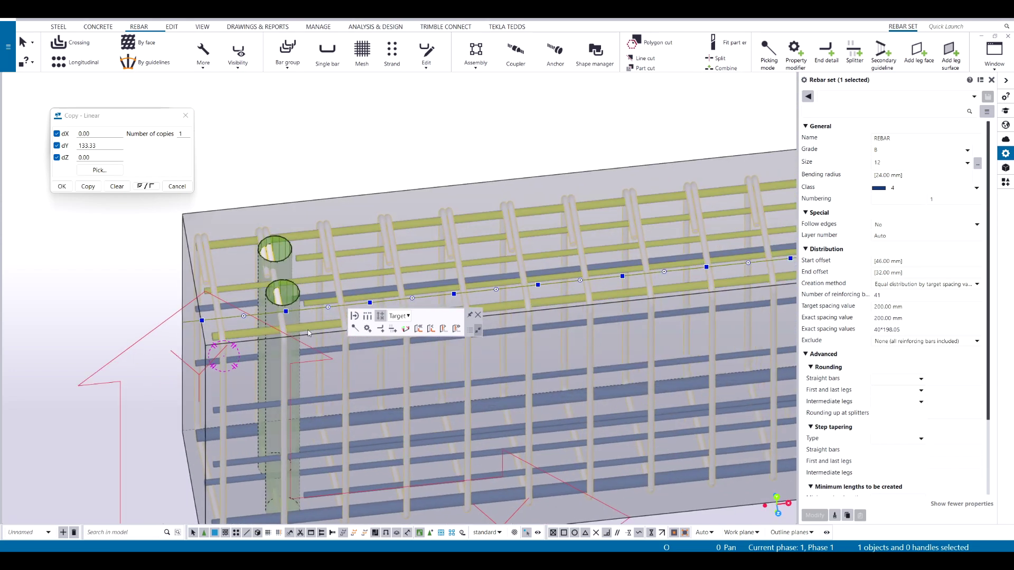
{"action": "left_click", "coordinate": [328, 307]}
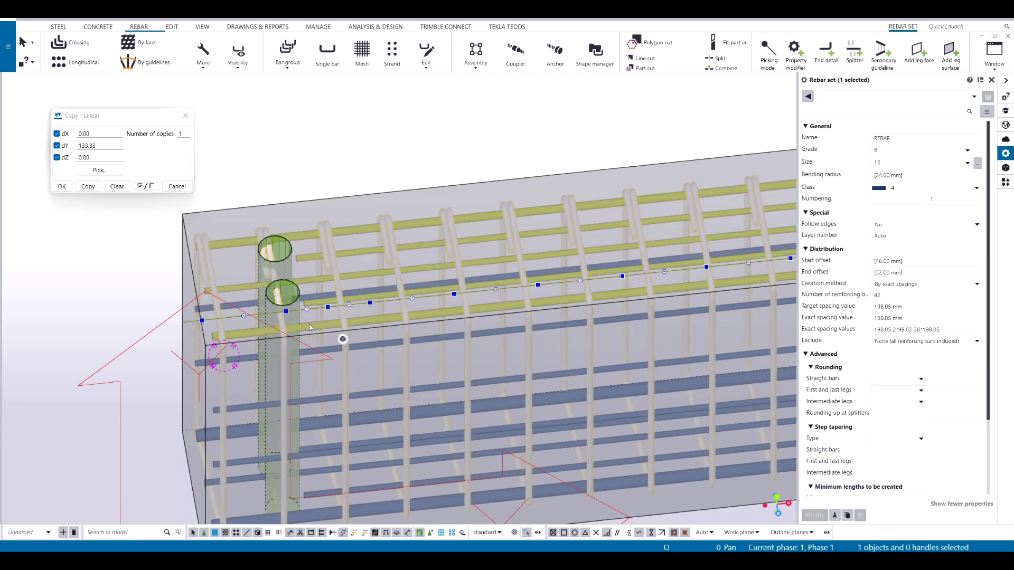
{"action": "left_click", "coordinate": [244, 317]}
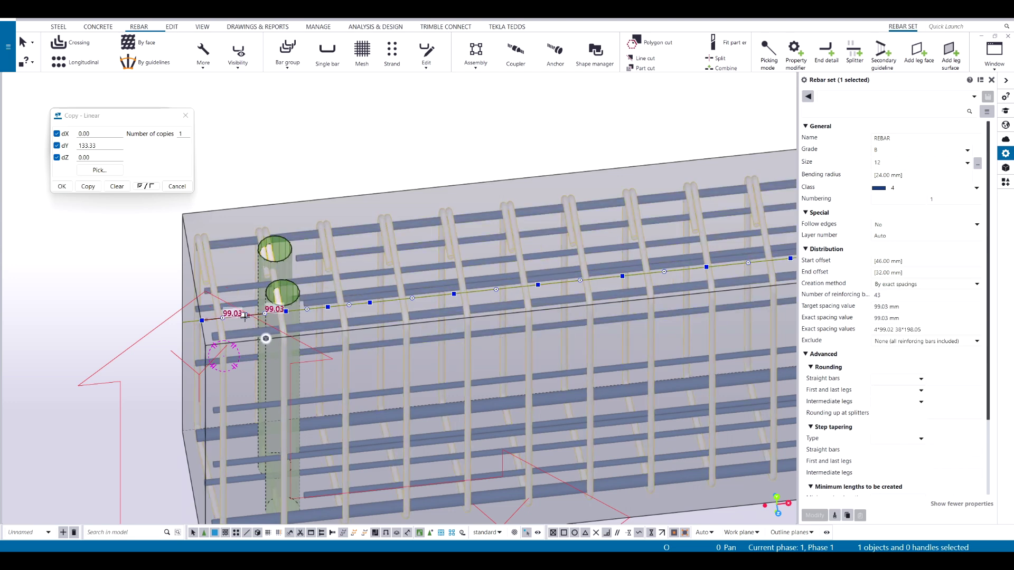
{"action": "scroll", "coordinate": [331, 175], "scroll_direction": "down", "scroll_amount": 3}
{"action": "left_click", "coordinate": [334, 190]}
{"action": "middle_click_drag", "start_coordinate": [335, 190], "coordinate": [312, 203]}
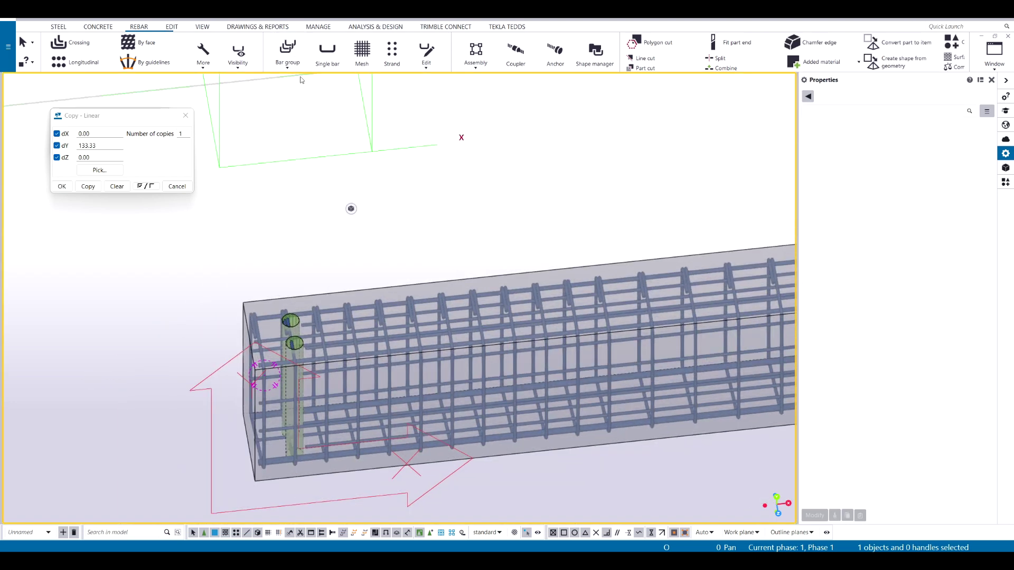
Step: Make the property modifiers visible and select the stirrup set's 1500 mm property modifier at the grout tube end
{"action": "left_click", "coordinate": [245, 61]}
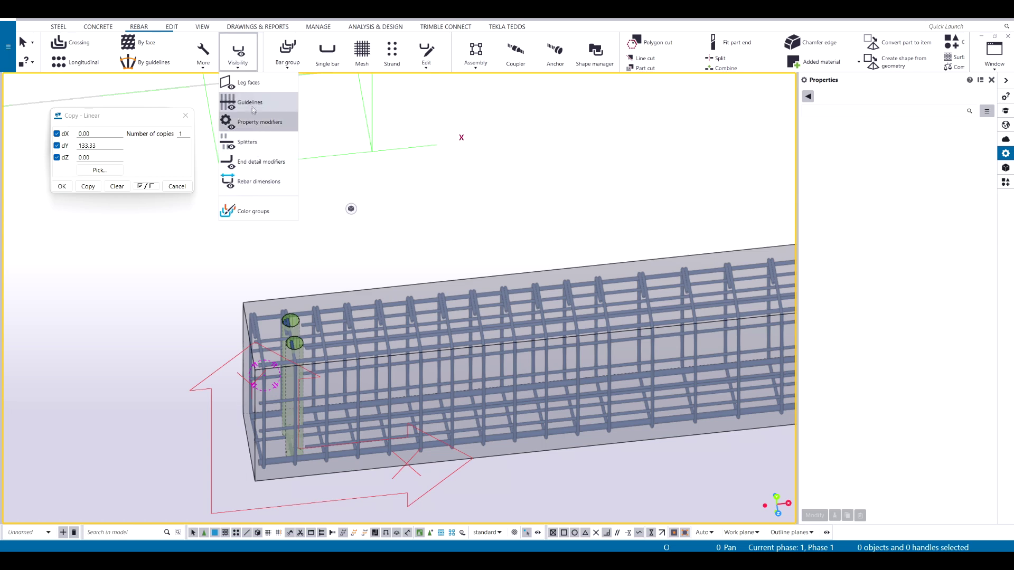
{"action": "left_click", "coordinate": [364, 146]}
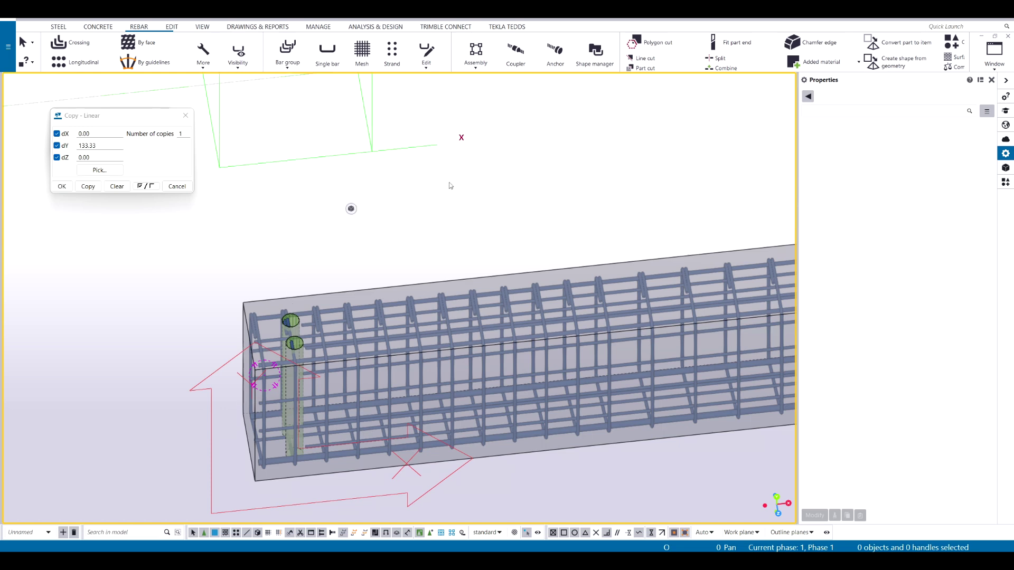
{"action": "scroll", "coordinate": [293, 391], "scroll_direction": "up", "scroll_amount": 3}
{"action": "left_click", "coordinate": [293, 391]}
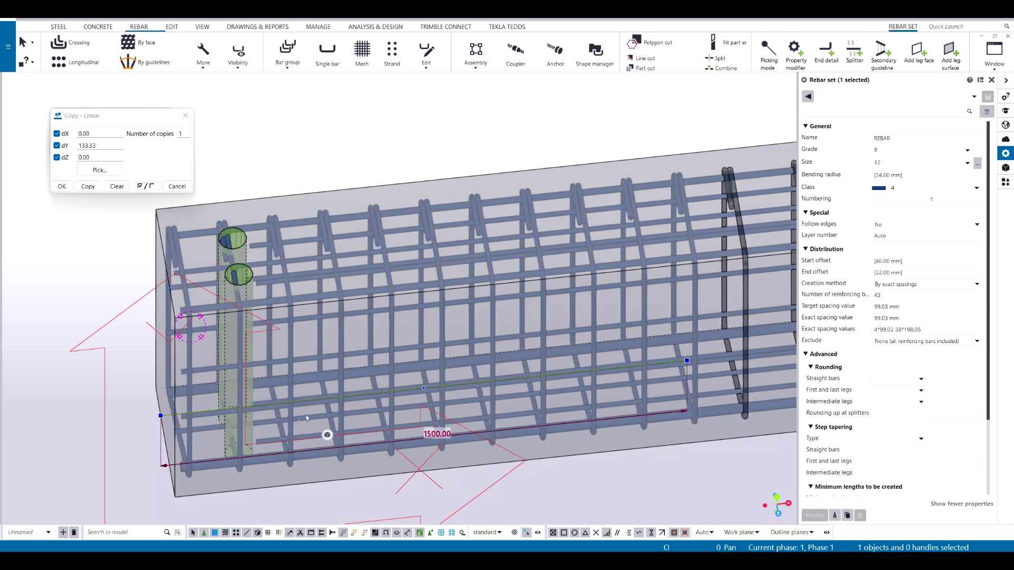
{"action": "left_click", "coordinate": [306, 414]}
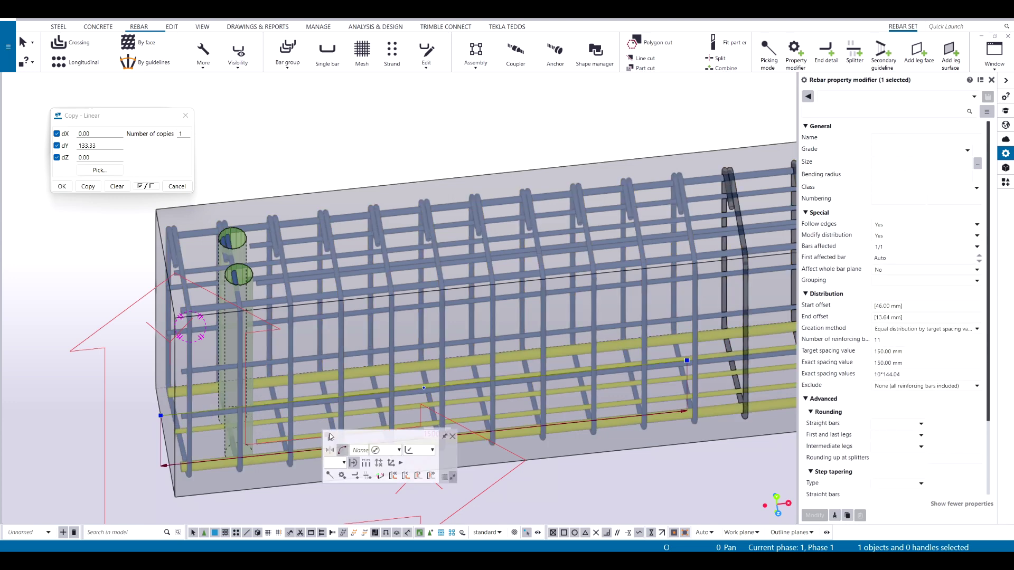
Step: Add a stirrup midway in each of the end property modifier's first two spacings, giving exact spacings 4*72.02 8*144.04
{"action": "left_click", "coordinate": [369, 474]}
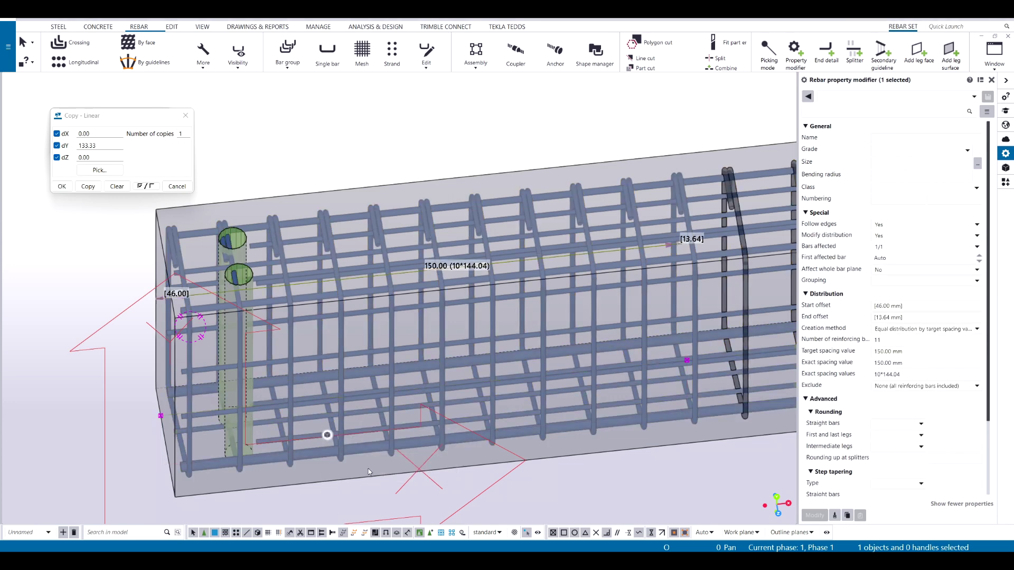
{"action": "left_click", "coordinate": [327, 435]}
{"action": "left_click", "coordinate": [354, 440]}
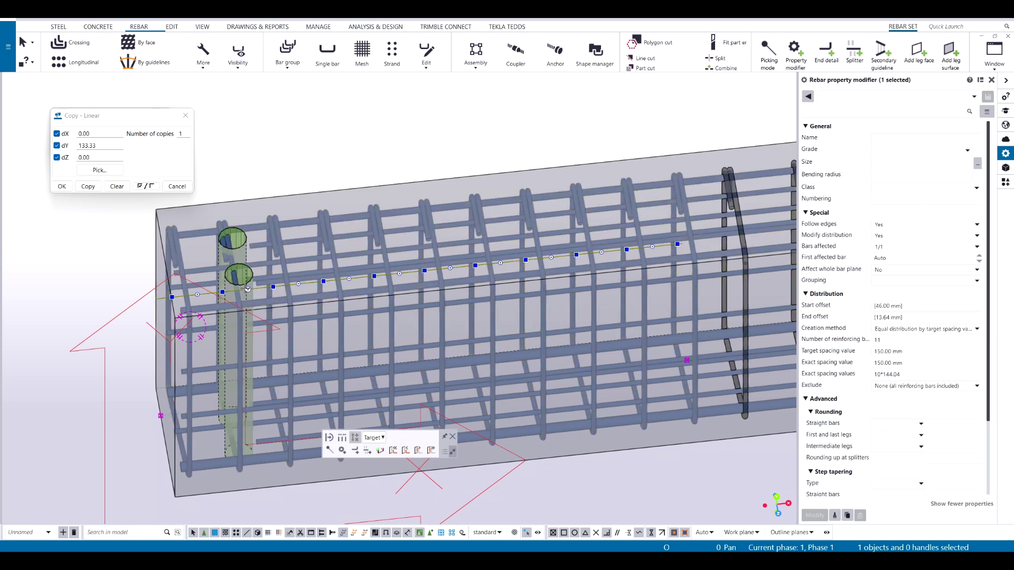
{"action": "left_click", "coordinate": [248, 289]}
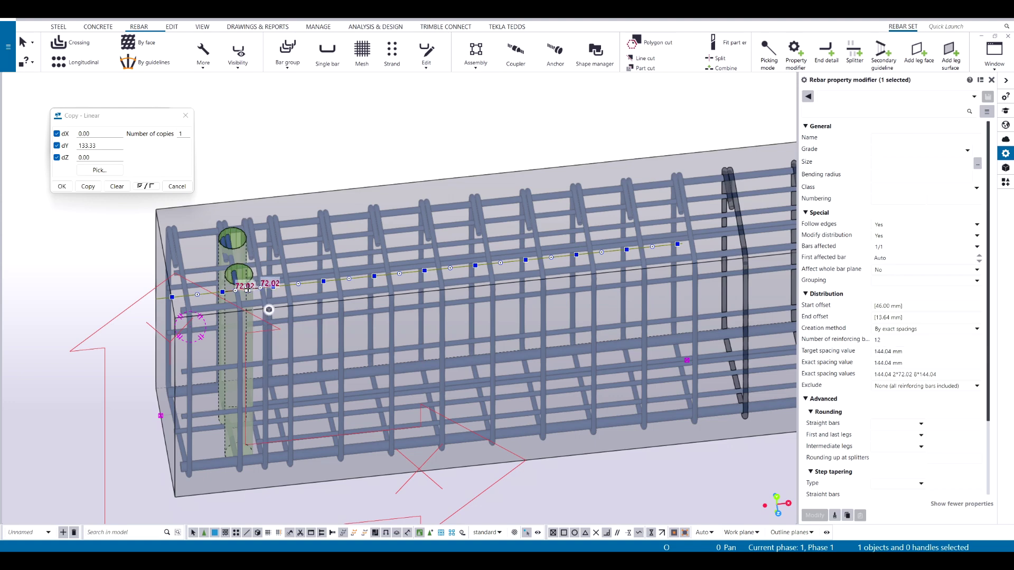
{"action": "scroll", "coordinate": [240, 295], "scroll_direction": "up", "scroll_amount": 2}
{"action": "middle_click_drag", "start_coordinate": [237, 299], "coordinate": [201, 226], "text": "ctrl"}
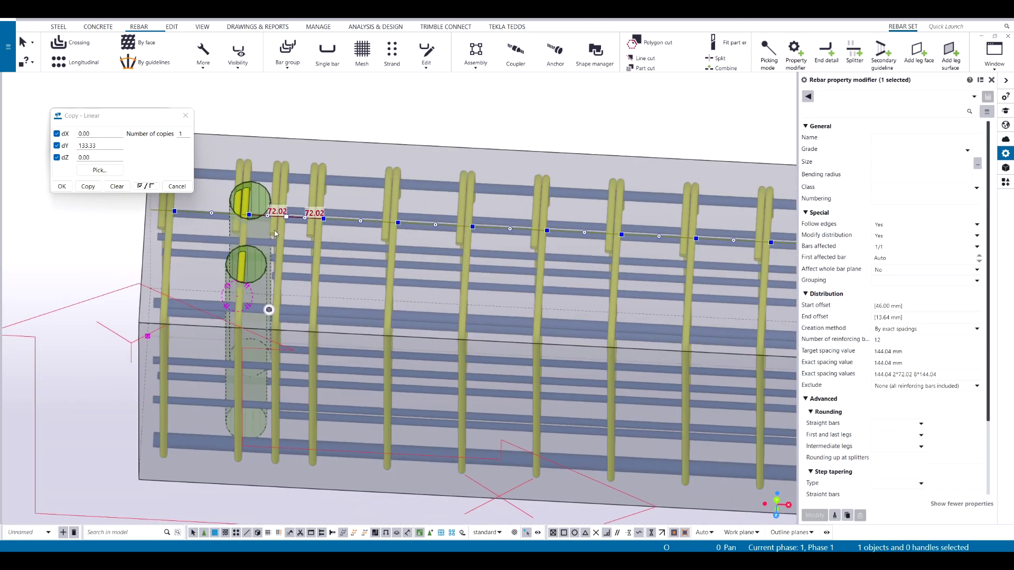
{"action": "left_click", "coordinate": [212, 214]}
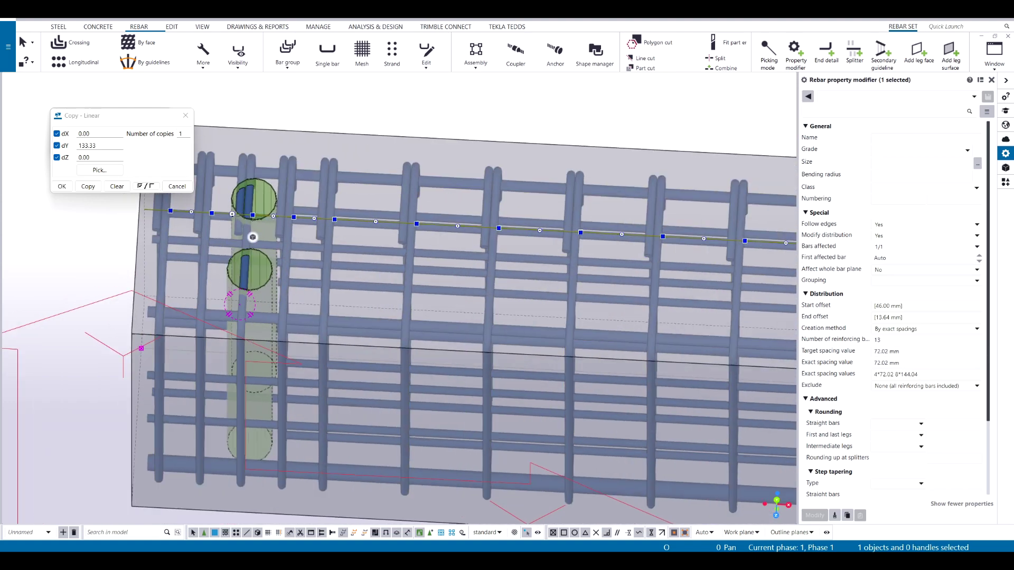
Step: Remove the stirrup that passes through the grout tubes from the end property modifier, leaving a 144.04 mm gap
{"action": "left_click", "coordinate": [243, 252]}
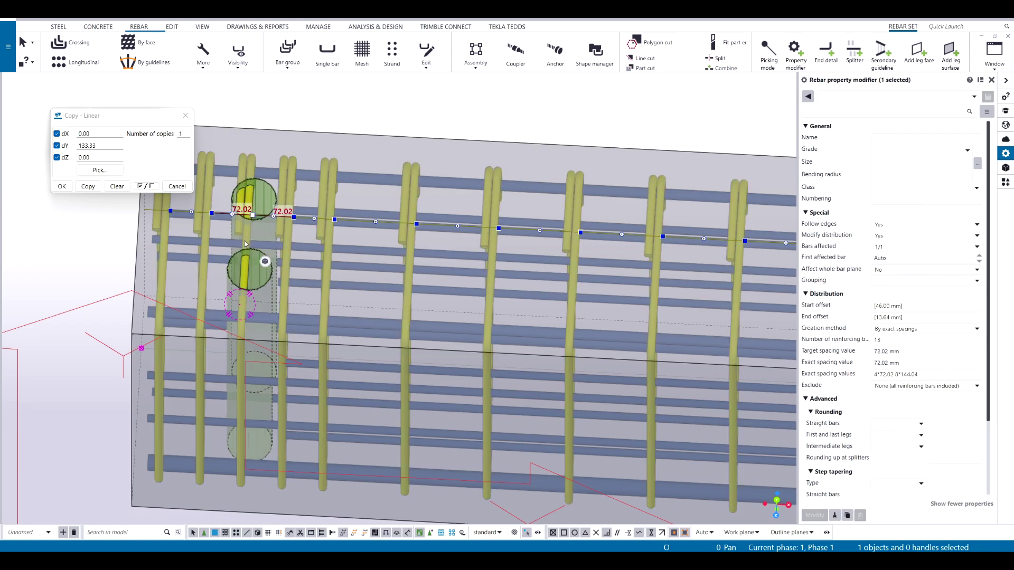
{"action": "scroll", "coordinate": [246, 255], "scroll_direction": "down", "scroll_amount": 4}
{"action": "middle_click_drag", "start_coordinate": [325, 233], "coordinate": [302, 267], "text": "ctrl"}
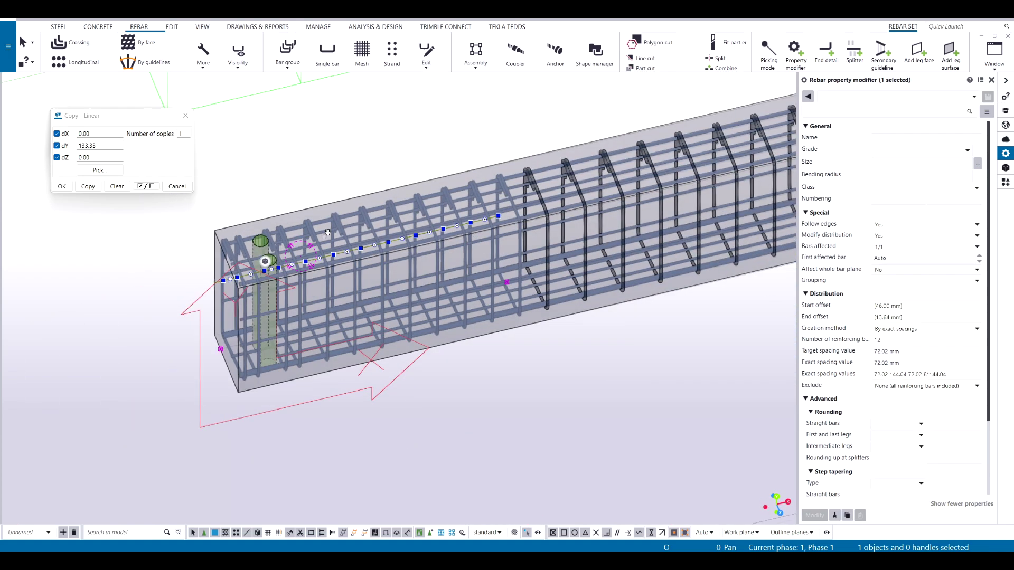
Step: Select the stirrup set's 1500 mm property modifier at the opposite grout tube end of the beam
{"action": "scroll", "coordinate": [299, 269], "scroll_direction": "down", "scroll_amount": 3}
{"action": "middle_click_drag", "start_coordinate": [760, 148], "coordinate": [109, 380]}
{"action": "scroll", "coordinate": [500, 329], "scroll_direction": "up", "scroll_amount": 5}
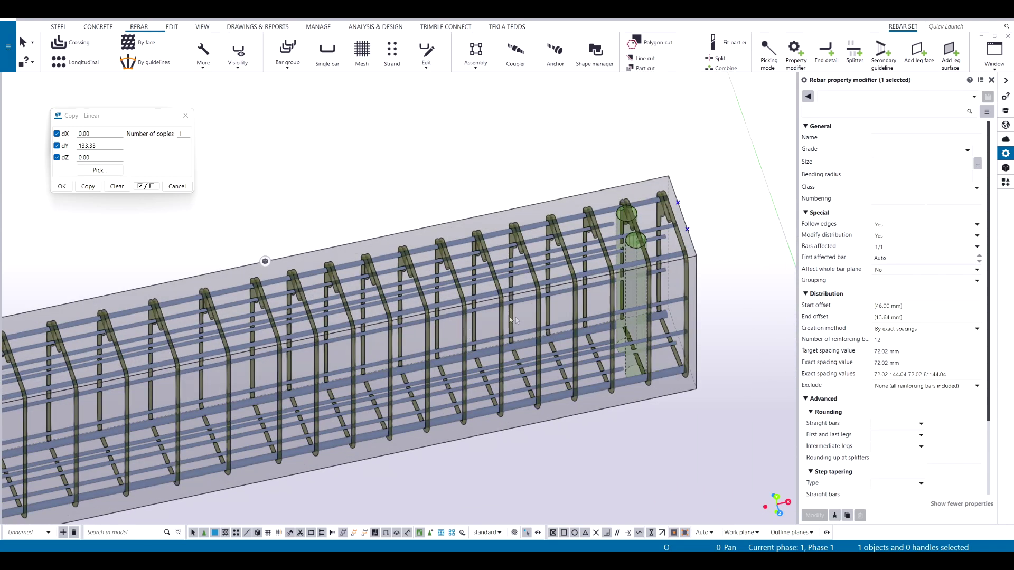
{"action": "left_click", "coordinate": [541, 323]}
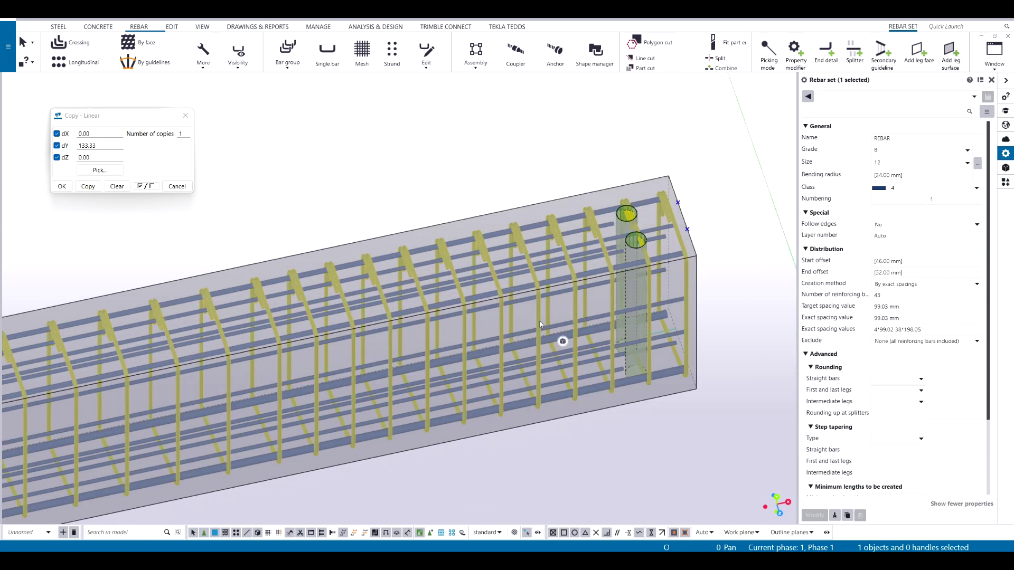
{"action": "left_click", "coordinate": [540, 323]}
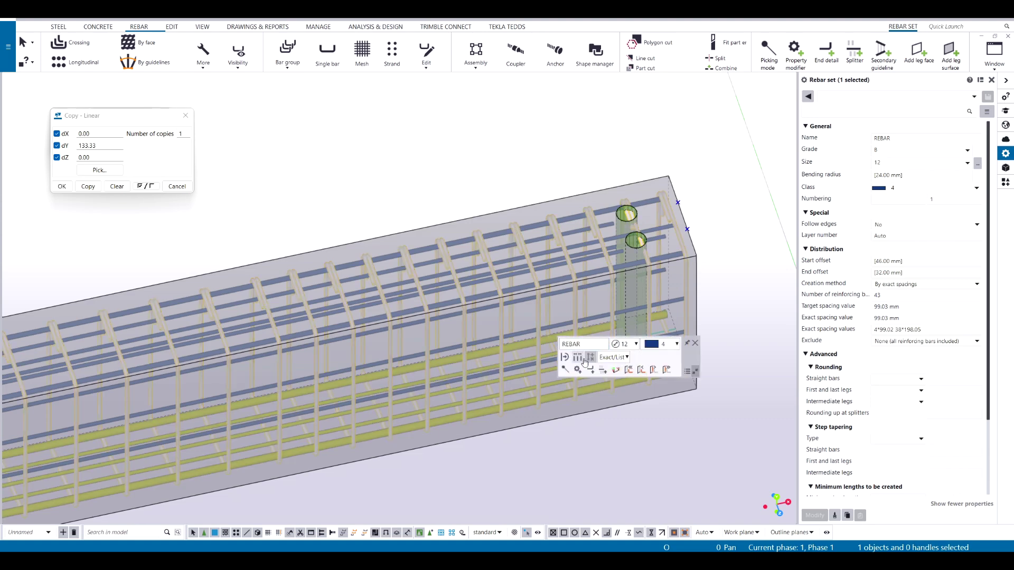
{"action": "left_click", "coordinate": [633, 455]}
{"action": "middle_click_drag", "start_coordinate": [527, 315], "coordinate": [468, 319]}
{"action": "left_click", "coordinate": [482, 300]}
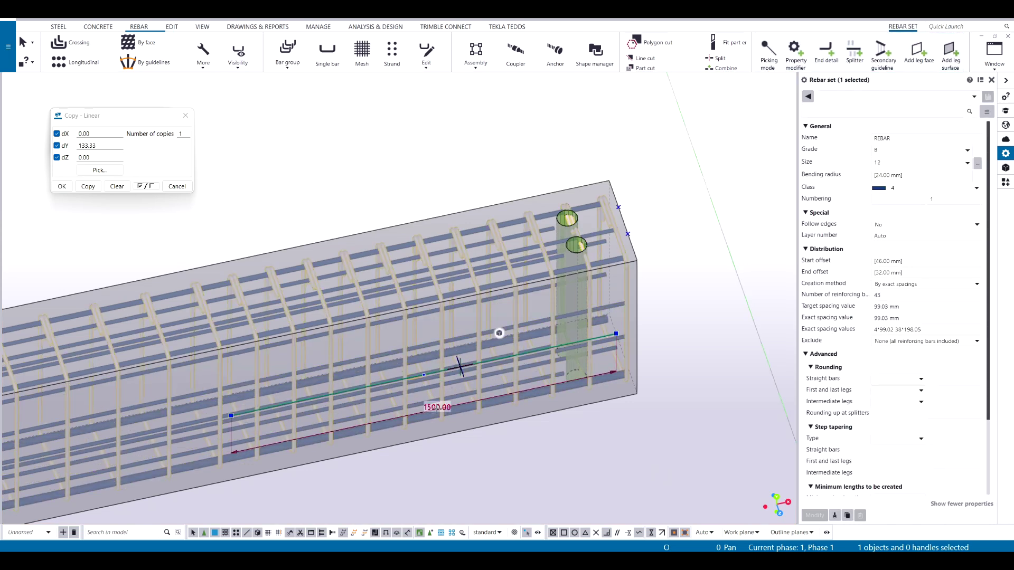
{"action": "left_click", "coordinate": [457, 406]}
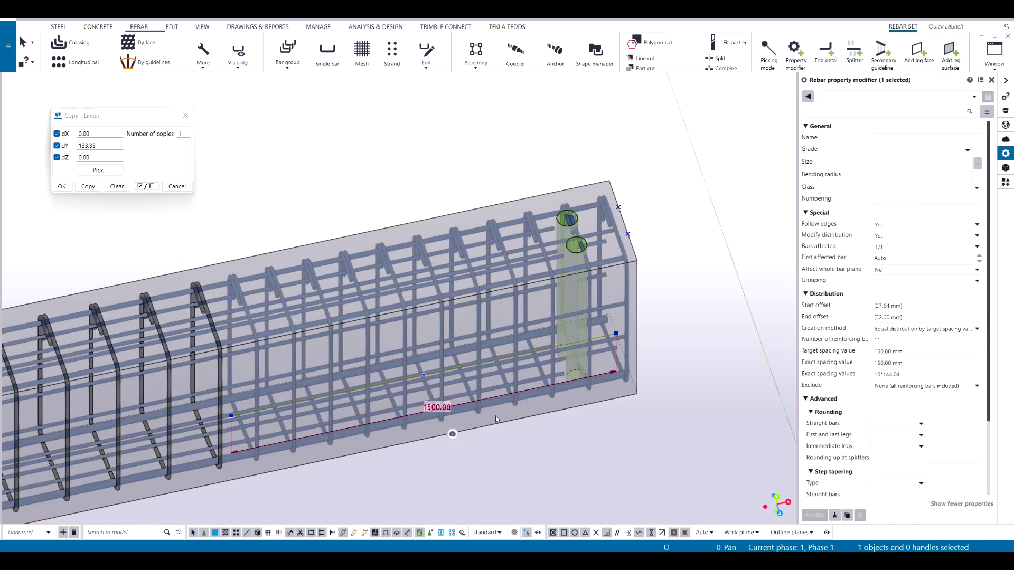
{"action": "mouse_move", "coordinate": [439, 450]}
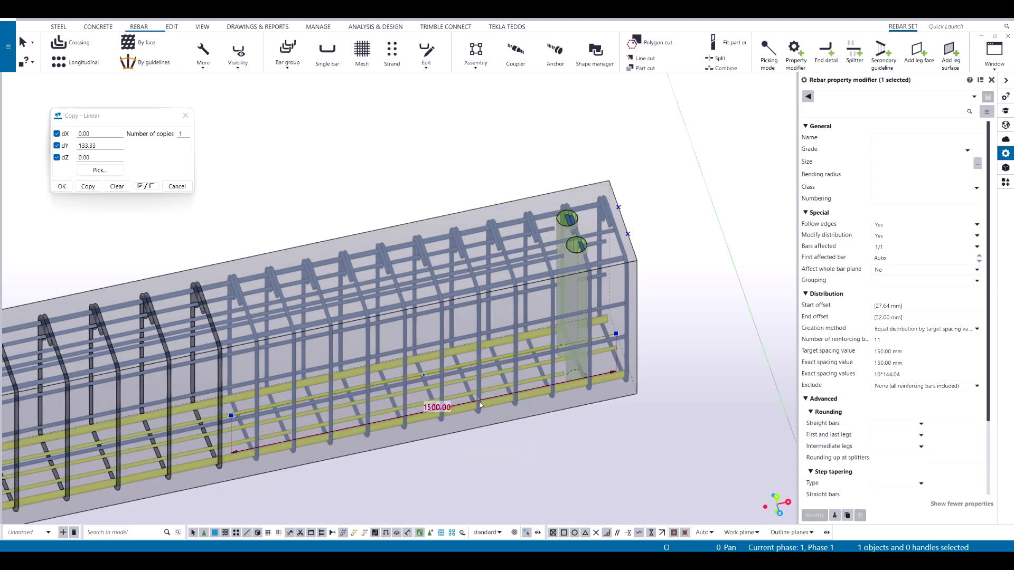
{"action": "mouse_move", "coordinate": [453, 434]}
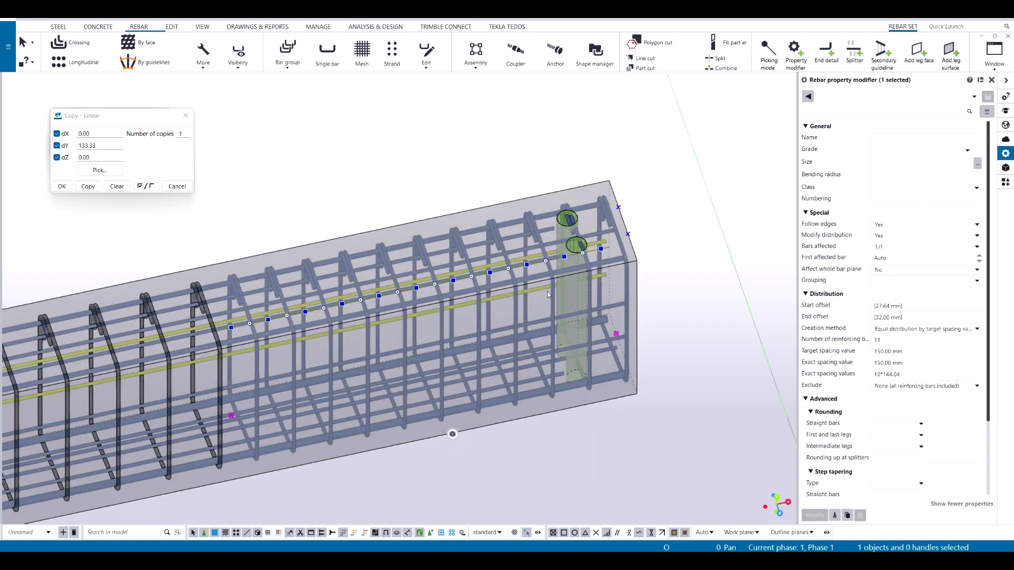
Step: Add a stirrup midway in each of this property modifier's last two spacings, giving exact spacings 8*144.04 4*72.02
{"action": "scroll", "coordinate": [482, 404], "scroll_direction": "up", "scroll_amount": 4}
{"action": "scroll", "coordinate": [481, 404], "scroll_direction": "up", "scroll_amount": 4}
{"action": "middle_click_drag", "start_coordinate": [578, 195], "coordinate": [403, 367]}
{"action": "scroll", "coordinate": [416, 332], "scroll_direction": "up", "scroll_amount": 2}
{"action": "scroll", "coordinate": [459, 336], "scroll_direction": "down", "scroll_amount": 3}
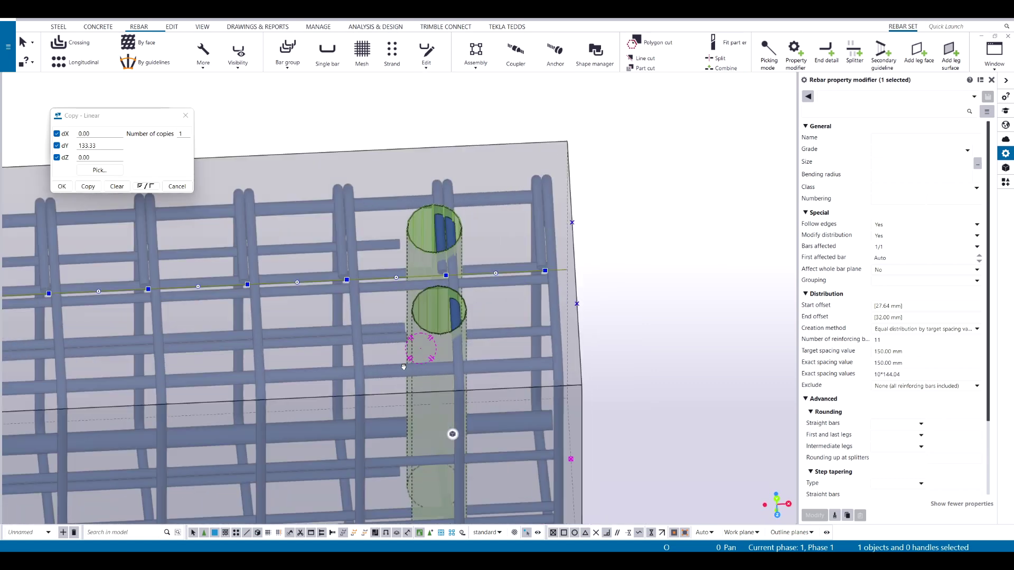
{"action": "left_click", "coordinate": [496, 273]}
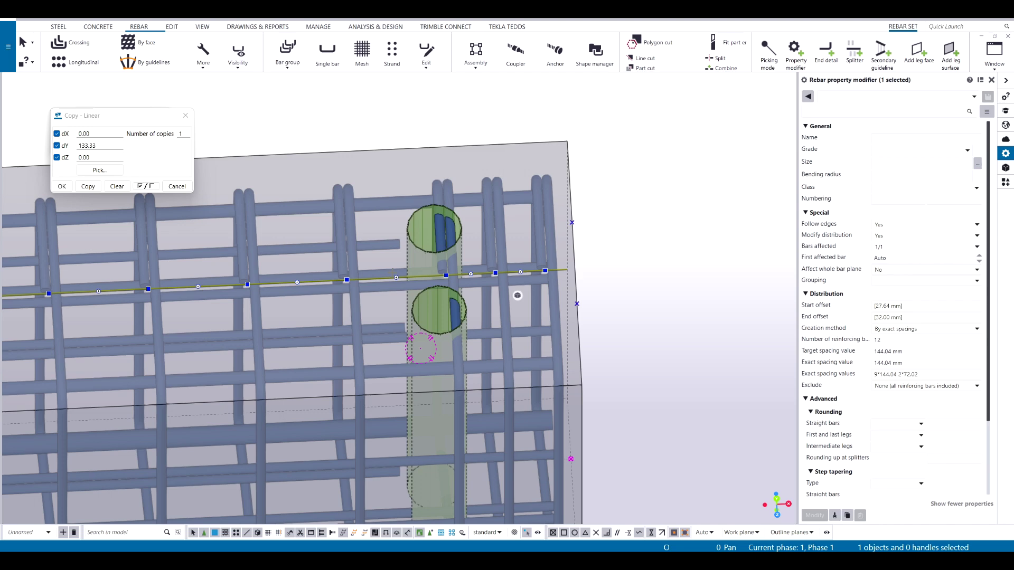
{"action": "left_click", "coordinate": [396, 277]}
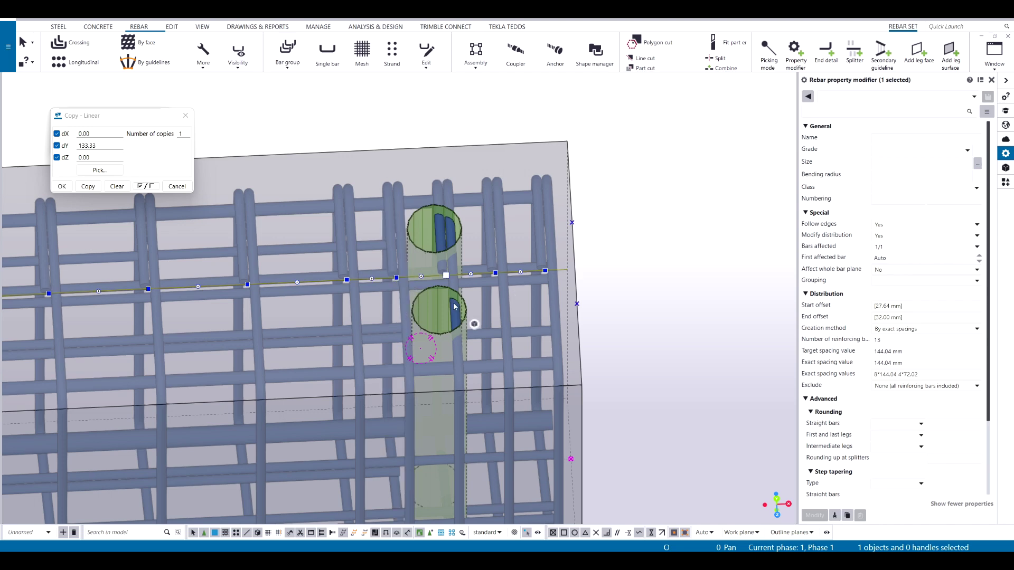
Step: Remove the stirrup passing through the grout tubes from this end's property modifier and deselect it
{"action": "key", "text": "Delete"}
{"action": "scroll", "coordinate": [439, 309], "scroll_direction": "down", "scroll_amount": 2}
{"action": "middle_click_drag", "start_coordinate": [439, 310], "coordinate": [506, 312]}
{"action": "scroll", "coordinate": [452, 290], "scroll_direction": "down", "scroll_amount": 2}
{"action": "left_click", "coordinate": [445, 214]}
Step: Create a crossing rebar set of five size 16 horizontal U-bars around the end face and both sides at the first grout tube end
{"action": "scroll", "coordinate": [434, 333], "scroll_direction": "down", "scroll_amount": 4}
{"action": "middle_click_drag", "start_coordinate": [422, 322], "coordinate": [327, 389], "text": "ctrl"}
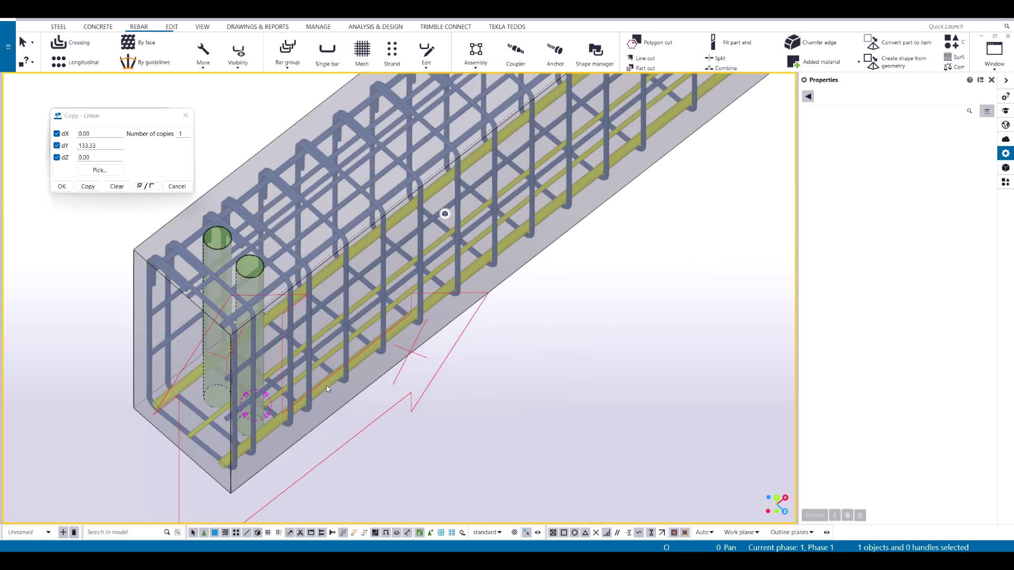
{"action": "middle_click_drag", "start_coordinate": [327, 389], "coordinate": [276, 426], "text": "ctrl"}
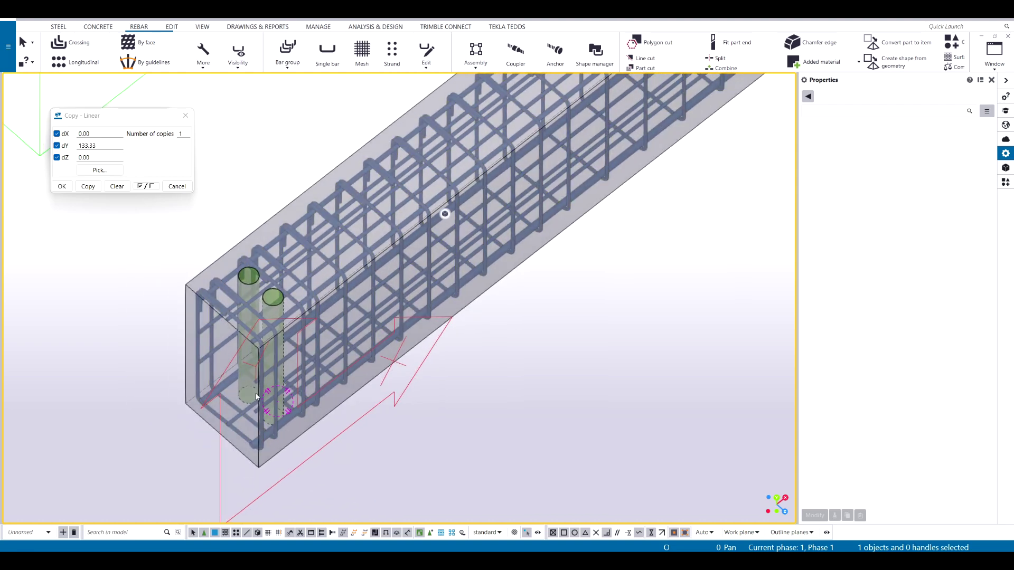
{"action": "scroll", "coordinate": [231, 348], "scroll_direction": "up", "scroll_amount": 3}
{"action": "scroll", "coordinate": [221, 357], "scroll_direction": "down", "scroll_amount": 3}
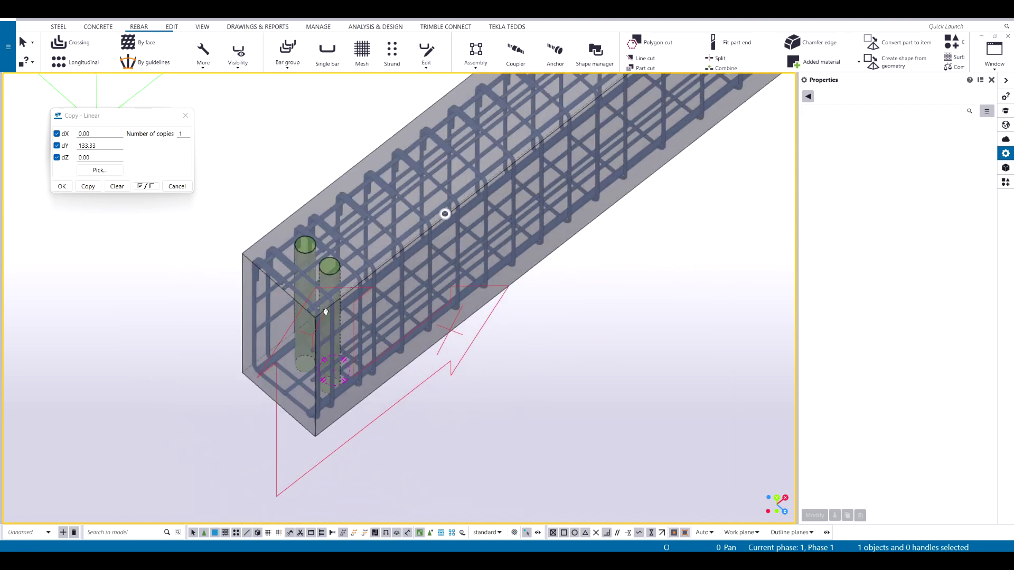
{"action": "middle_click_drag", "start_coordinate": [308, 360], "coordinate": [345, 392]}
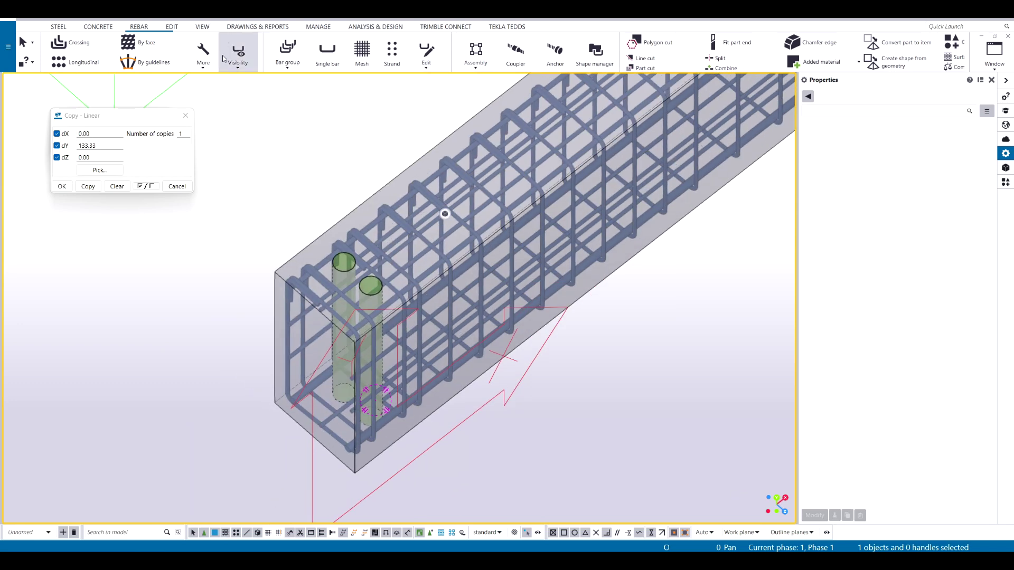
{"action": "left_click", "coordinate": [97, 27]}
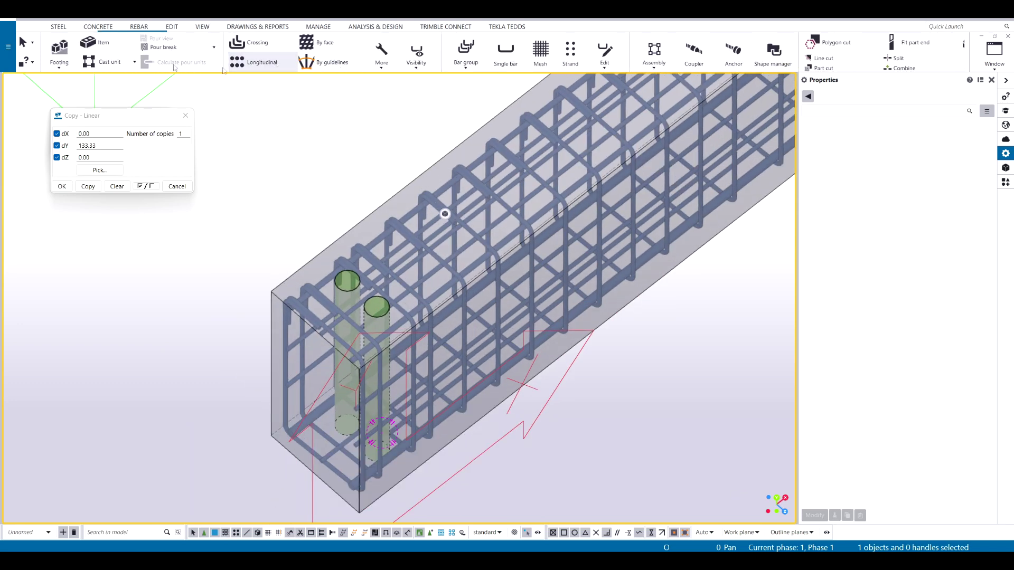
{"action": "left_click", "coordinate": [239, 44]}
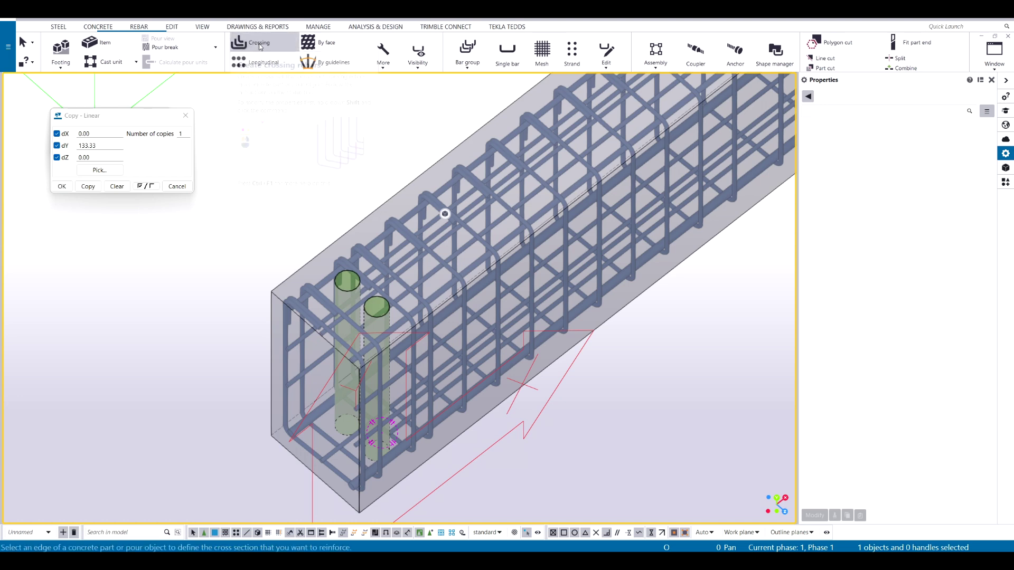
{"action": "left_click", "coordinate": [361, 446]}
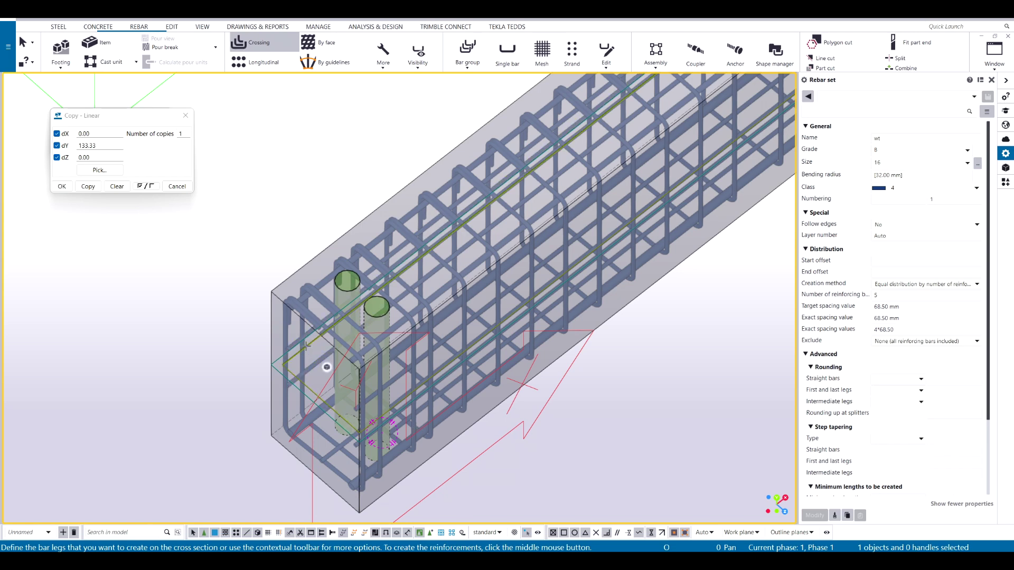
{"action": "middle_click", "coordinate": [236, 331]}
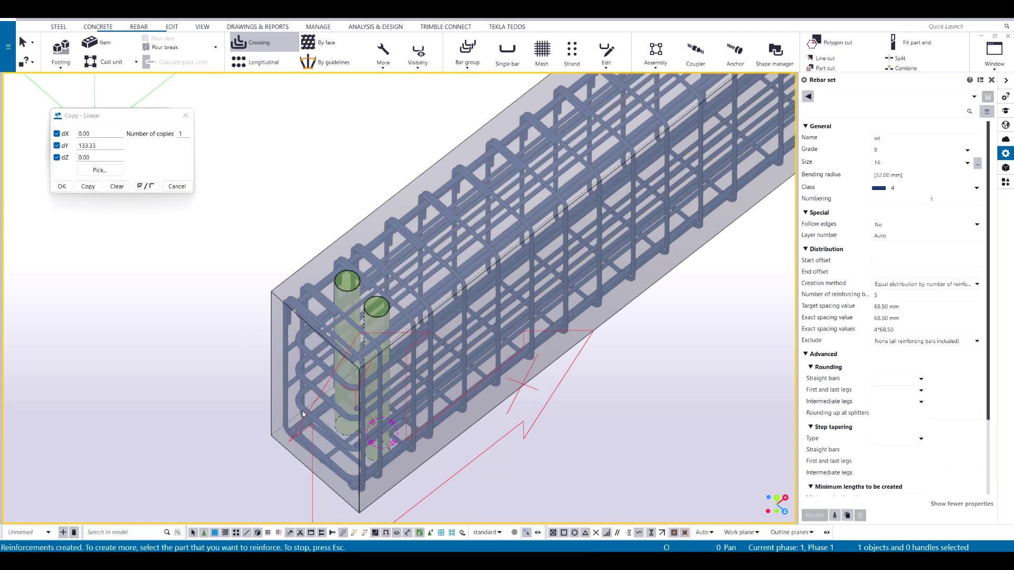
{"action": "scroll", "coordinate": [304, 349], "scroll_direction": "up", "scroll_amount": 3}
{"action": "scroll", "coordinate": [307, 351], "scroll_direction": "up", "scroll_amount": 1}
{"action": "key", "text": "Escape"}
Step: Set the size of the new U-bar set at the beam end to 10
{"action": "left_click", "coordinate": [309, 356]}
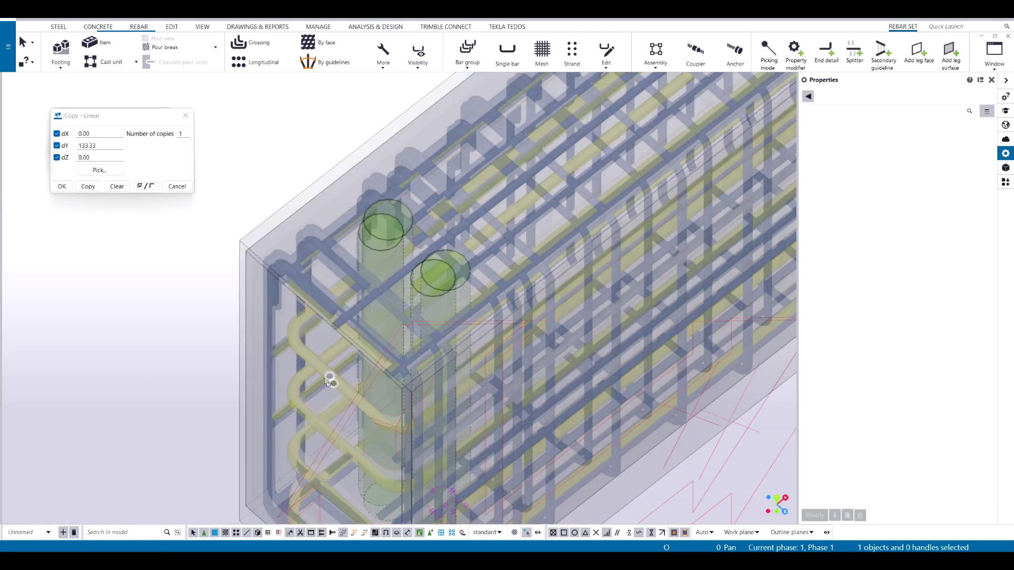
{"action": "scroll", "coordinate": [328, 378], "scroll_direction": "down", "scroll_amount": 3}
{"action": "middle_click_drag", "start_coordinate": [346, 401], "coordinate": [352, 298], "text": "ctrl"}
{"action": "left_click", "coordinate": [924, 162]}
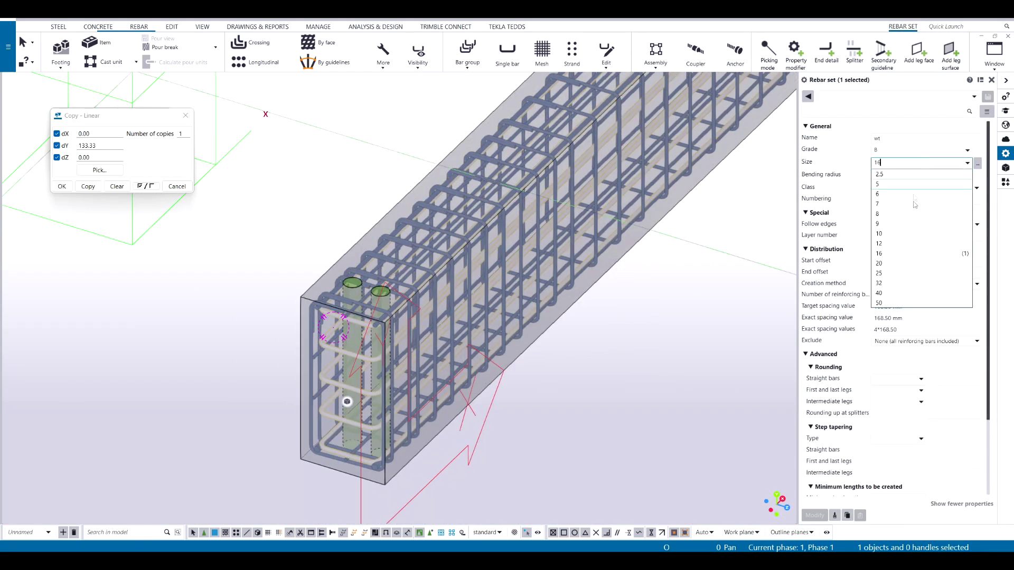
{"action": "left_click", "coordinate": [893, 244]}
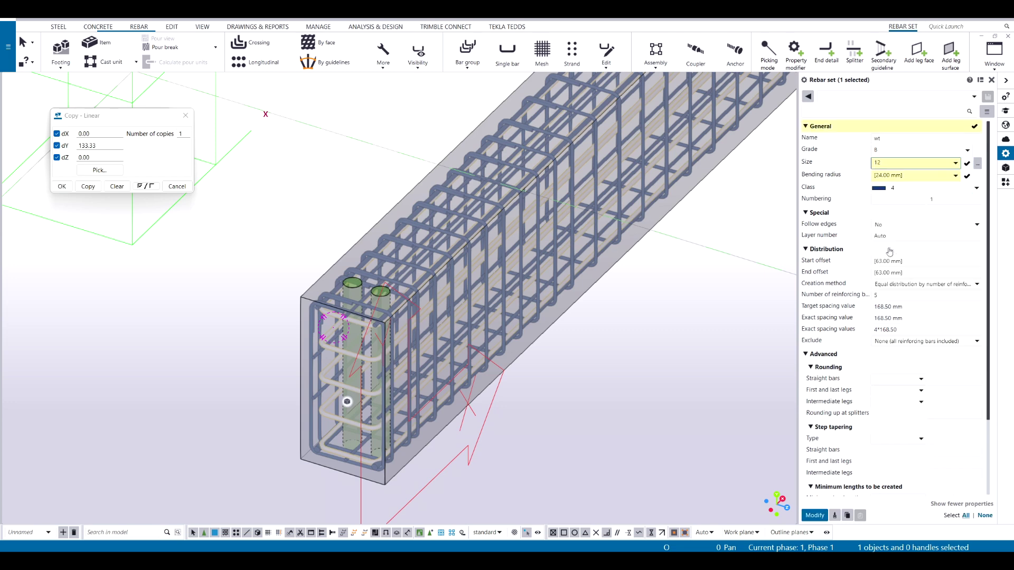
{"action": "left_click", "coordinate": [883, 233]}
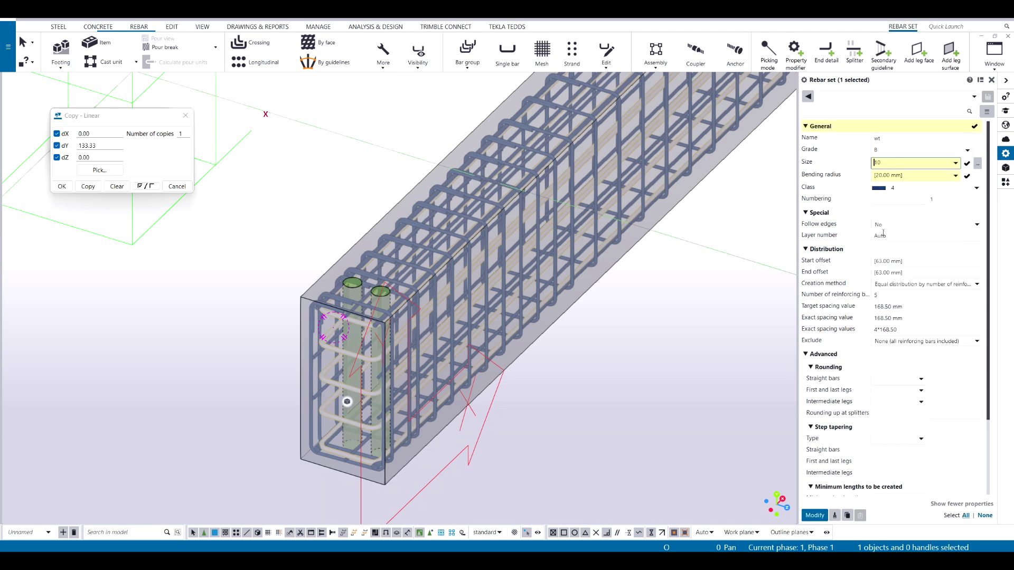
{"action": "left_click", "coordinate": [814, 515]}
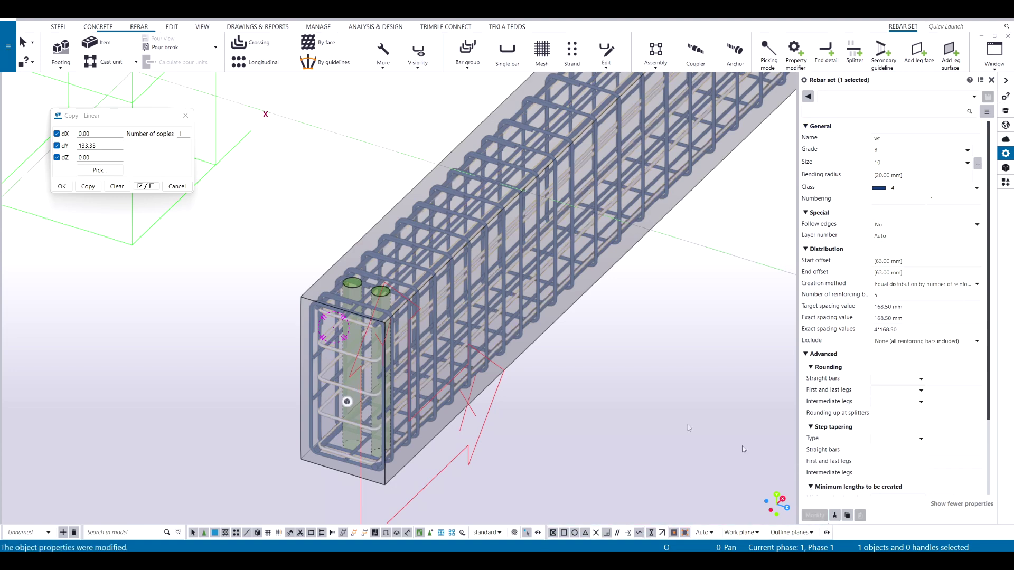
{"action": "left_click", "coordinate": [591, 413]}
Step: Examine the size 10 U-bars around the grout tubes and along the full length of the beam
{"action": "scroll", "coordinate": [584, 430], "scroll_direction": "up", "scroll_amount": 5}
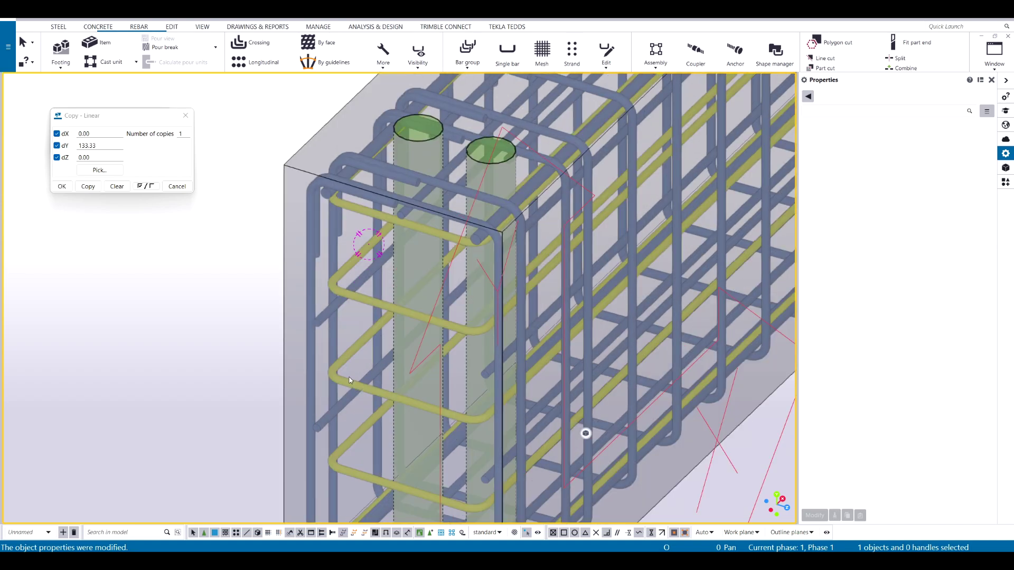
{"action": "scroll", "coordinate": [315, 381], "scroll_direction": "down", "scroll_amount": 6}
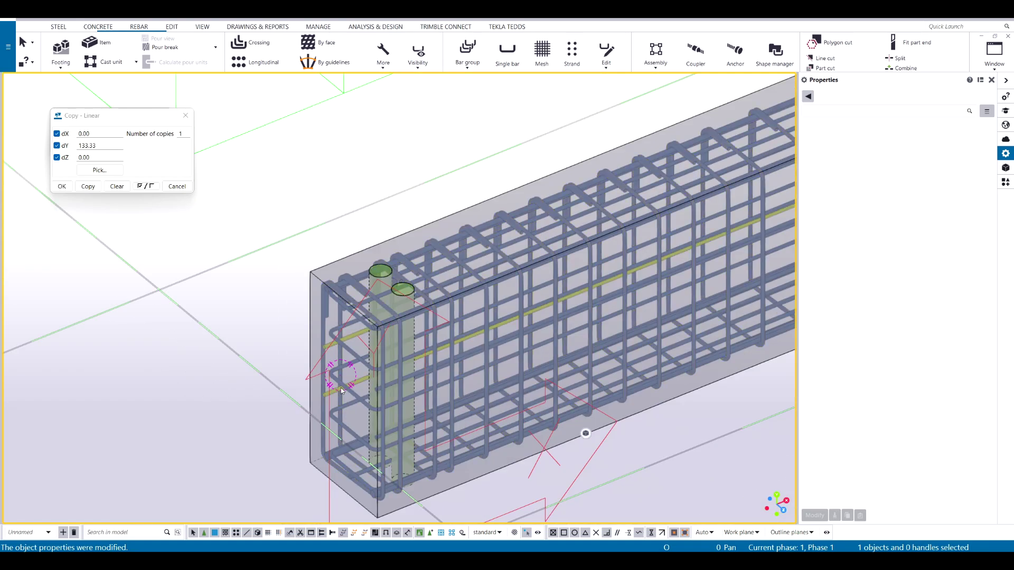
{"action": "scroll", "coordinate": [345, 392], "scroll_direction": "down", "scroll_amount": 6}
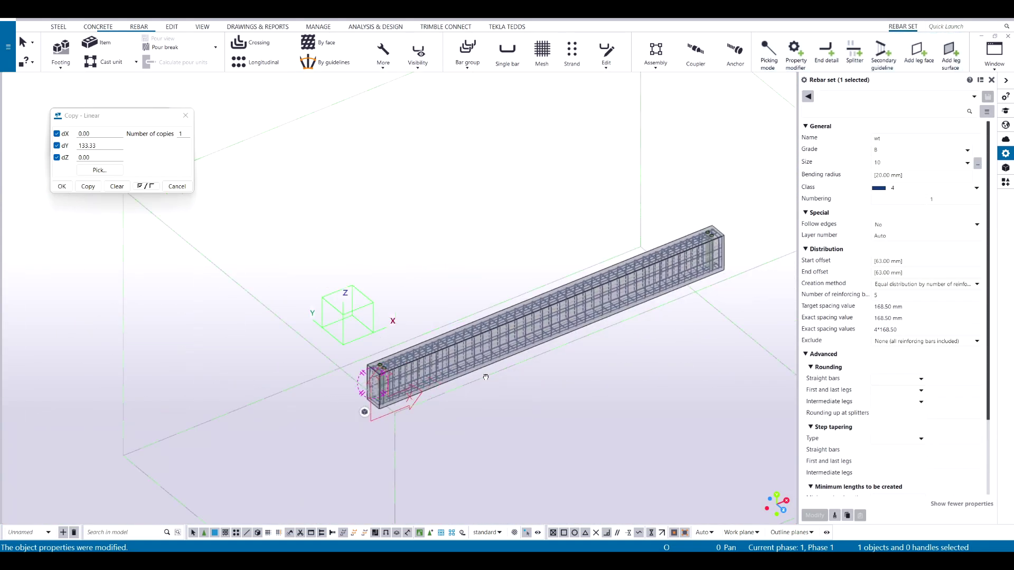
{"action": "scroll", "coordinate": [607, 333], "scroll_direction": "down", "scroll_amount": 1}
{"action": "scroll", "coordinate": [719, 269], "scroll_direction": "up", "scroll_amount": 3}
{"action": "scroll", "coordinate": [639, 264], "scroll_direction": "down", "scroll_amount": 2}
{"action": "middle_click_drag", "start_coordinate": [325, 348], "coordinate": [452, 300]}
{"action": "scroll", "coordinate": [348, 370], "scroll_direction": "up", "scroll_amount": 6}
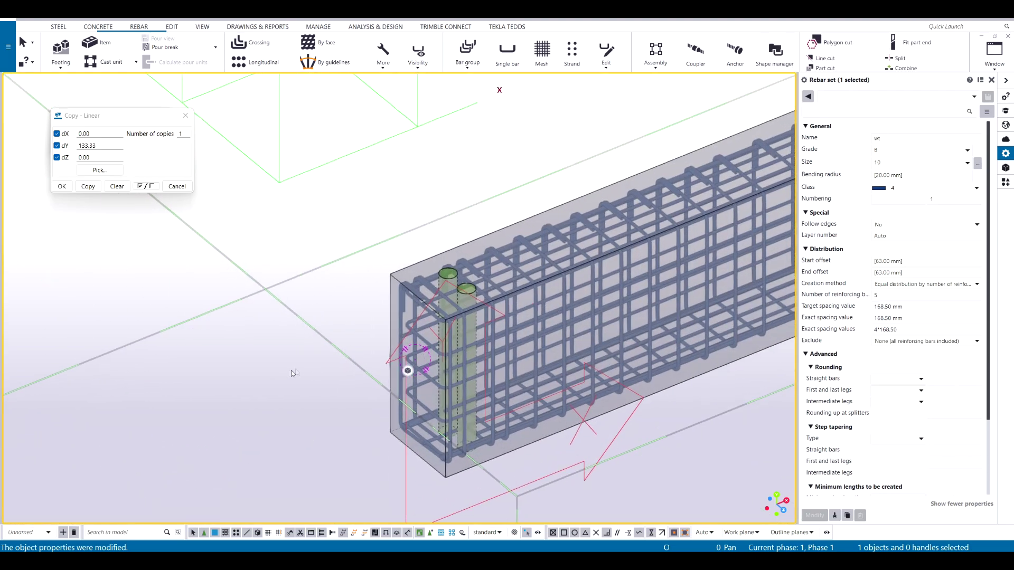
Step: Select the U-bar set at the beam end and make its leg faces visible instead of the property modifiers
{"action": "left_click", "coordinate": [418, 364]}
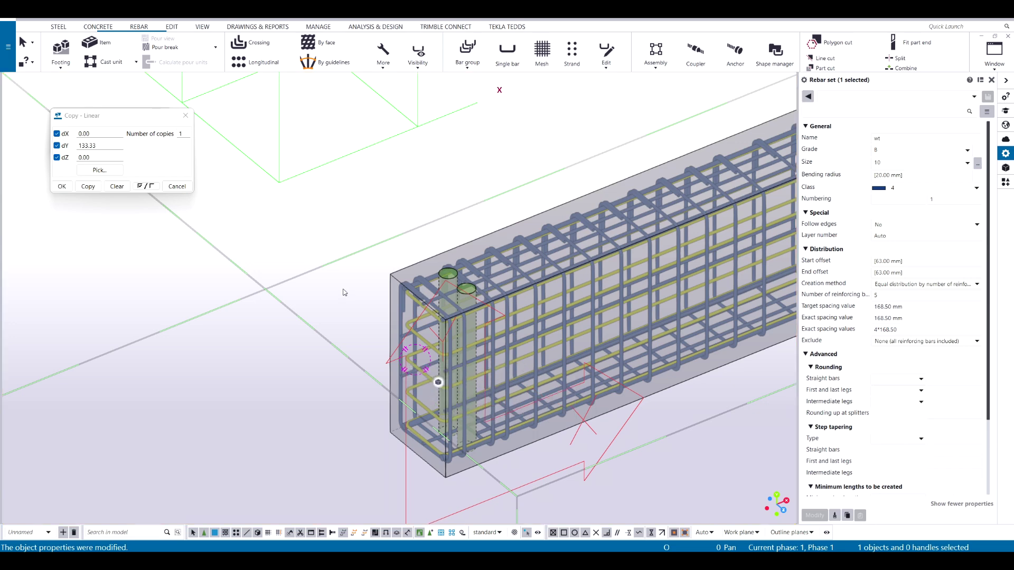
{"action": "middle_click_drag", "start_coordinate": [369, 296], "coordinate": [300, 275]}
{"action": "left_click", "coordinate": [421, 62]}
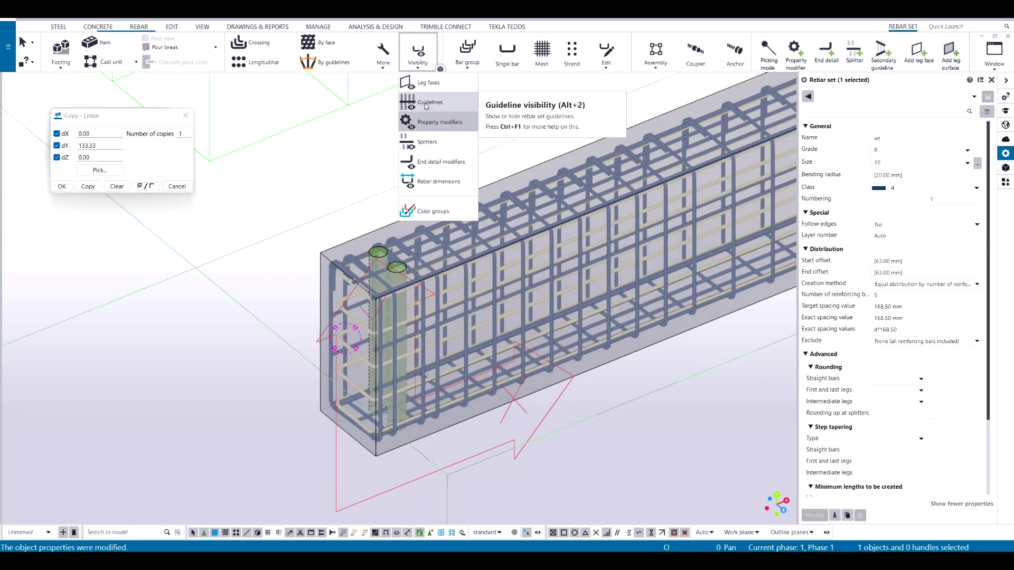
{"action": "left_click", "coordinate": [431, 83]}
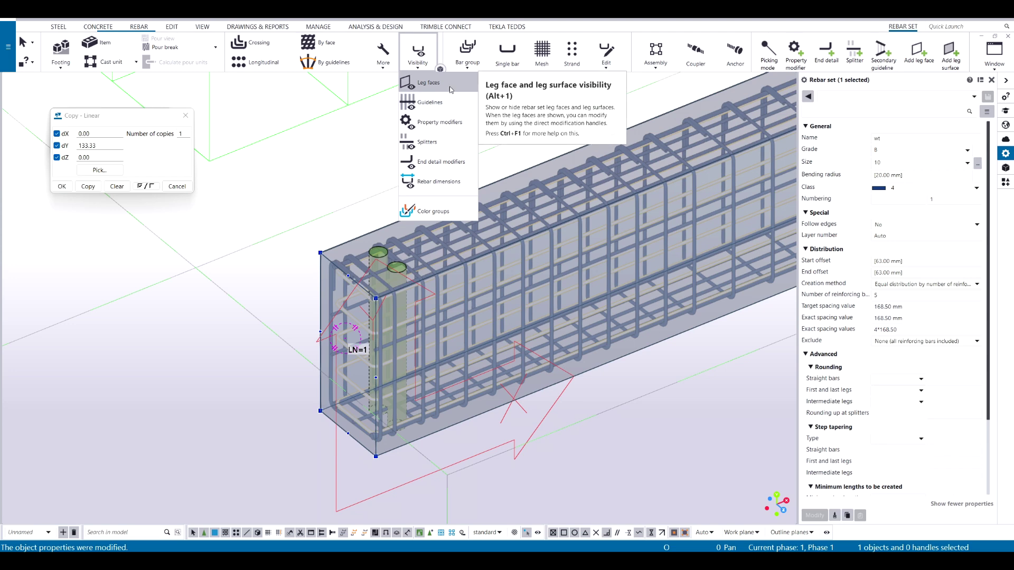
{"action": "left_click", "coordinate": [445, 211]}
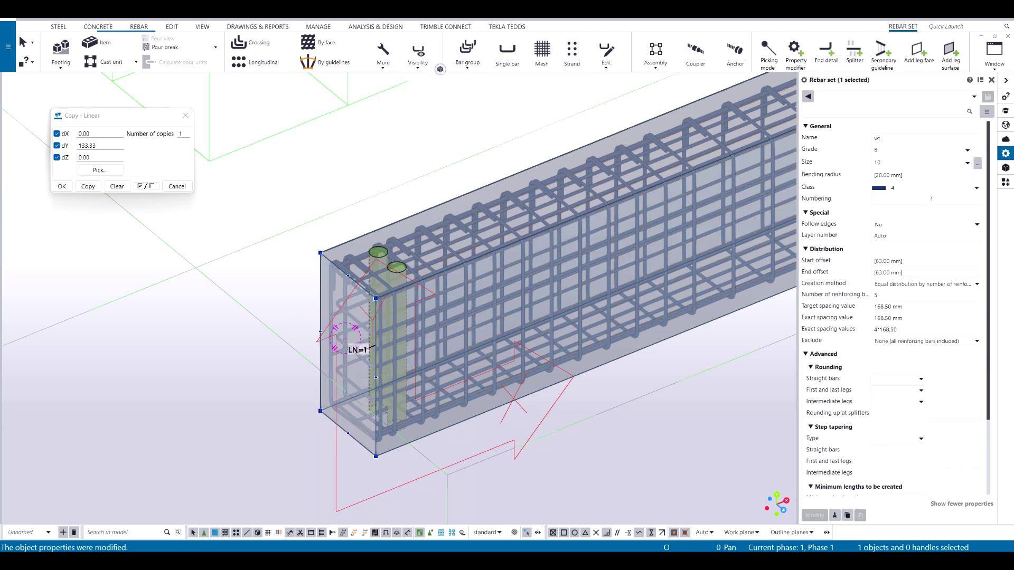
Step: Set the length of the U-bar set's leg face on the front side of the beam to 800 mm
{"action": "left_click", "coordinate": [449, 420]}
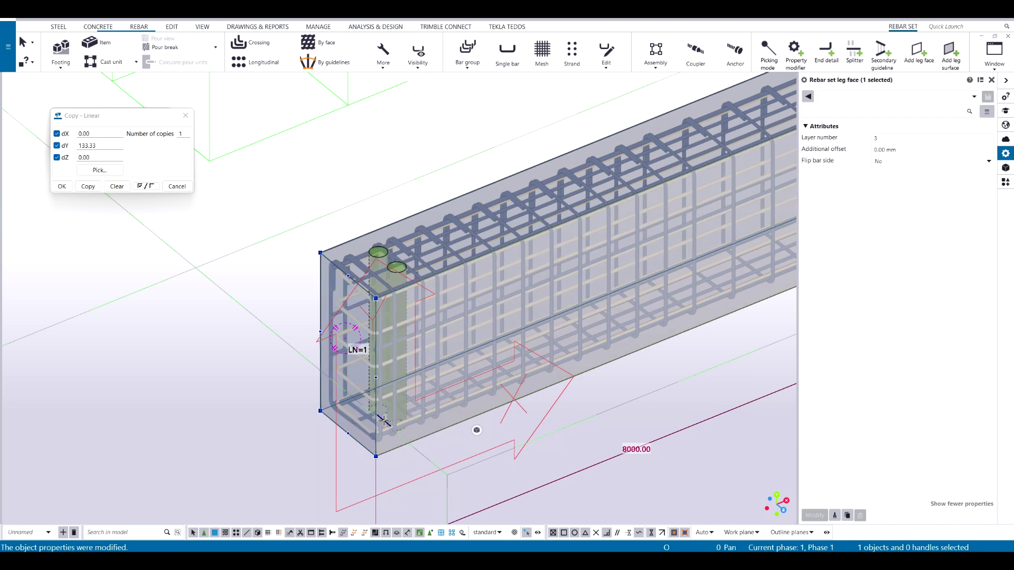
{"action": "left_click", "coordinate": [627, 448]}
{"action": "key", "text": "ctrl+a"}
{"action": "type", "text": "800"}
{"action": "key", "text": "Return"}
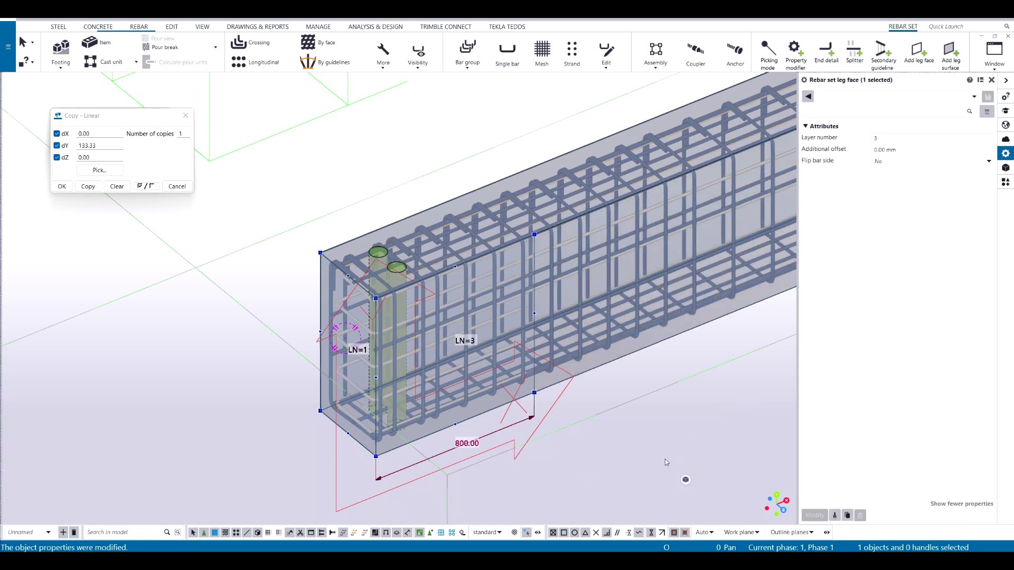
Step: Set the length of the U-bar set's leg face on the back side of the beam to 800 mm
{"action": "scroll", "coordinate": [338, 364], "scroll_direction": "down", "scroll_amount": 2}
{"action": "middle_click_drag", "start_coordinate": [365, 377], "coordinate": [482, 399], "text": "ctrl"}
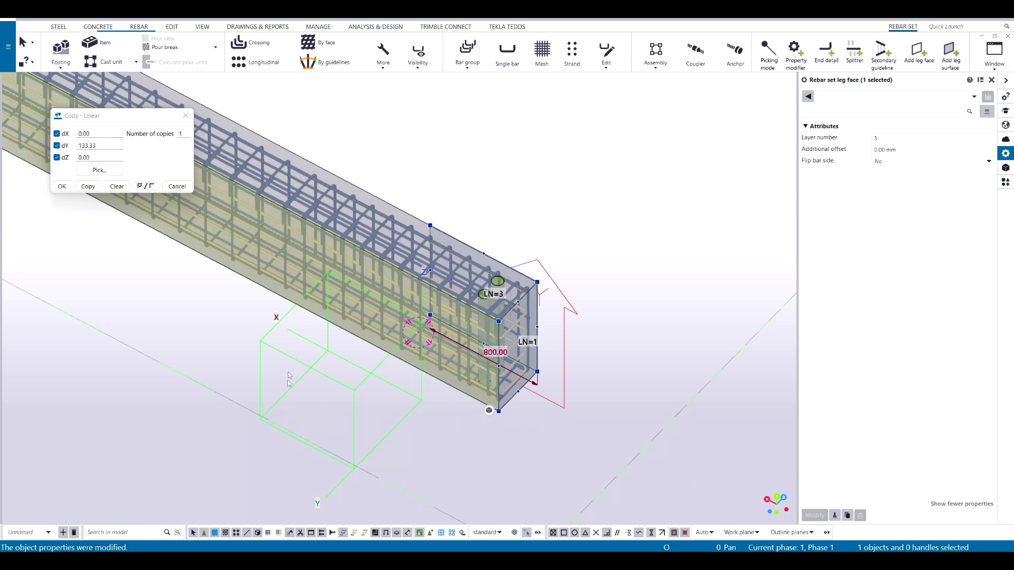
{"action": "left_click", "coordinate": [264, 358]}
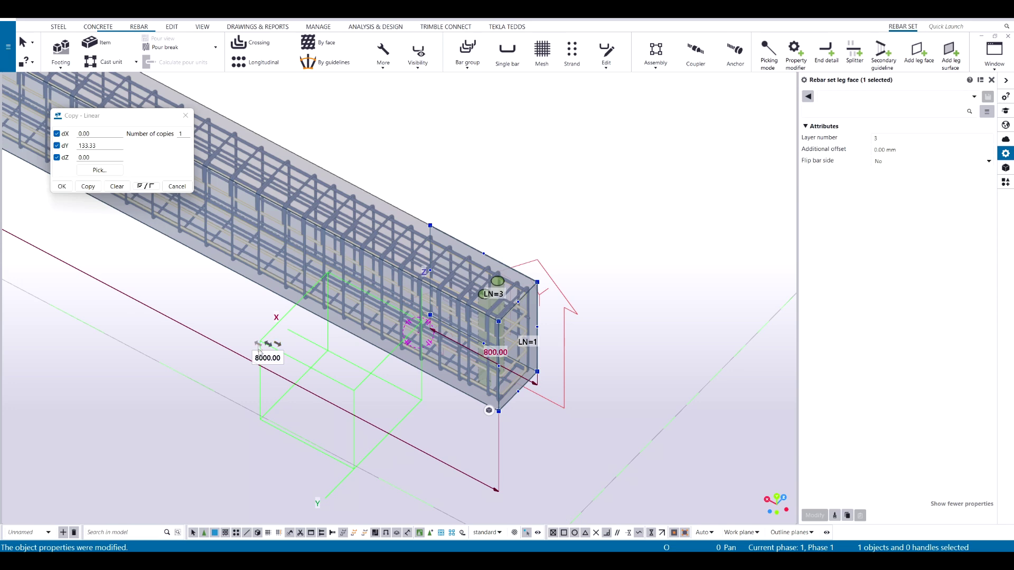
{"action": "type", "text": "8003"}
{"action": "key", "text": "Return"}
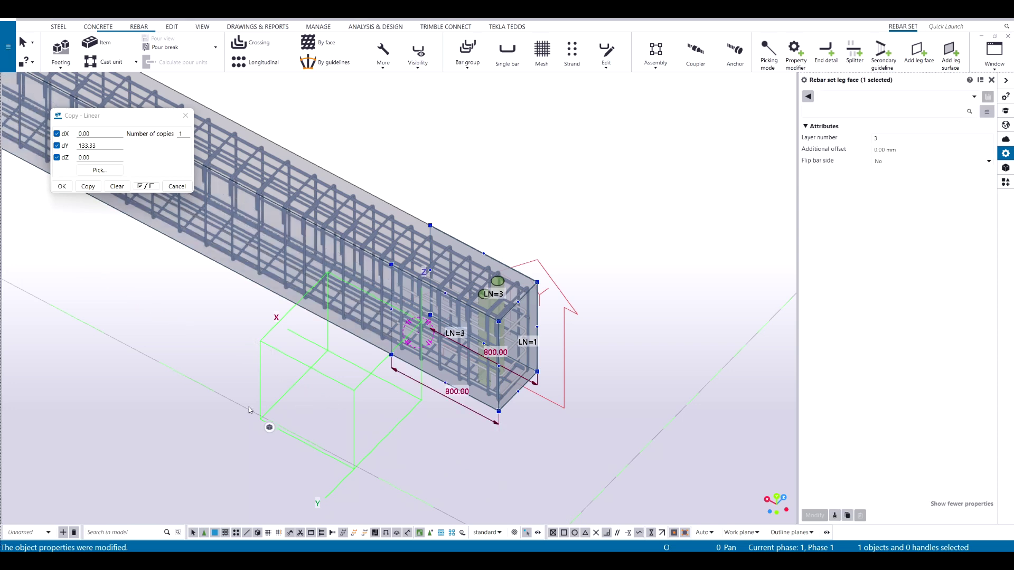
Step: Reselect the U-bar set at the beam end and set the layer number of its front side leg face to 2
{"action": "scroll", "coordinate": [654, 331], "scroll_direction": "up", "scroll_amount": 3}
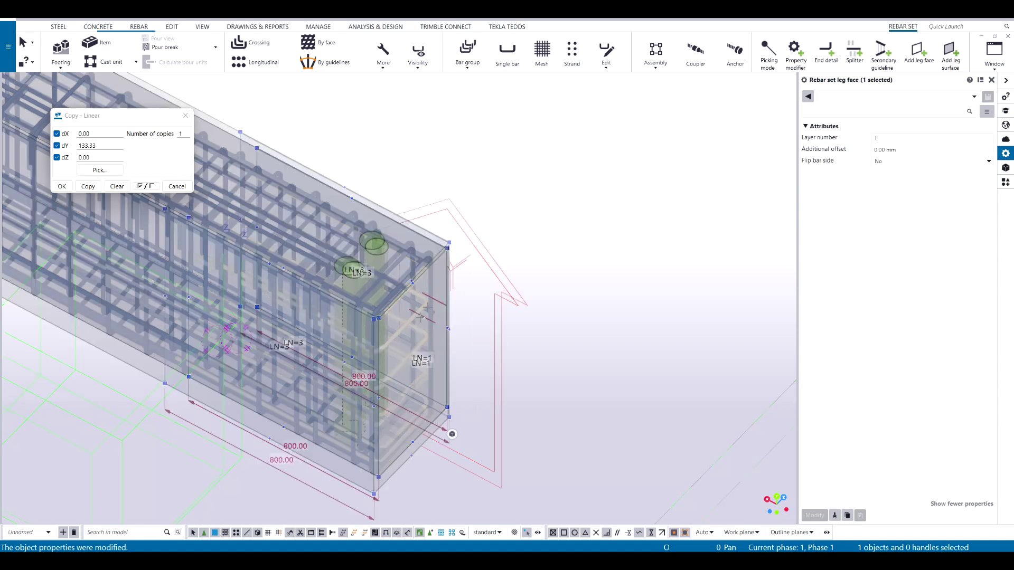
{"action": "scroll", "coordinate": [439, 292], "scroll_direction": "up", "scroll_amount": 6}
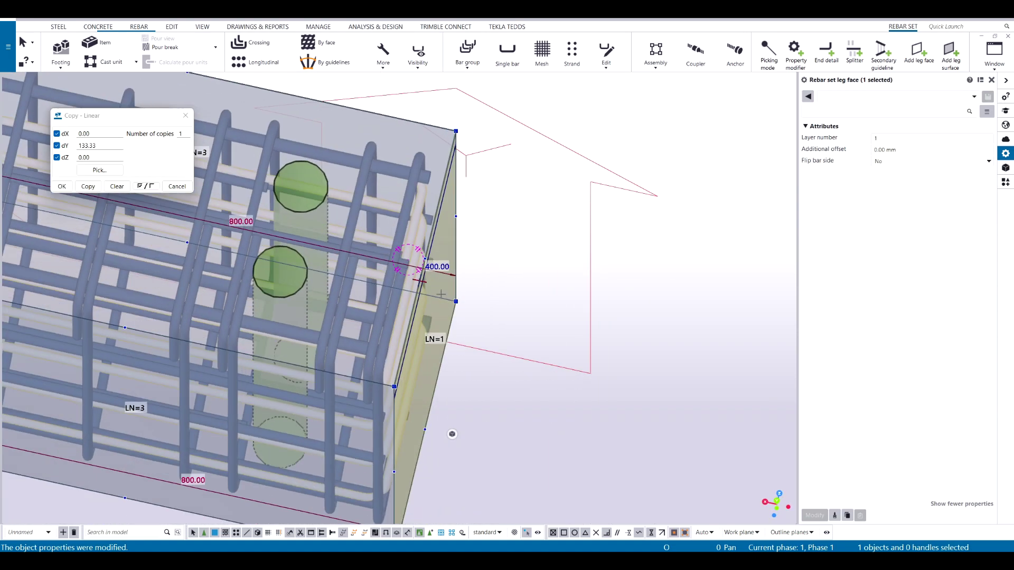
{"action": "left_click", "coordinate": [665, 319]}
{"action": "middle_click_drag", "start_coordinate": [408, 260], "coordinate": [357, 404], "text": "ctrl"}
{"action": "scroll", "coordinate": [464, 412], "scroll_direction": "up", "scroll_amount": 2}
{"action": "middle_click_drag", "start_coordinate": [455, 364], "coordinate": [388, 288]}
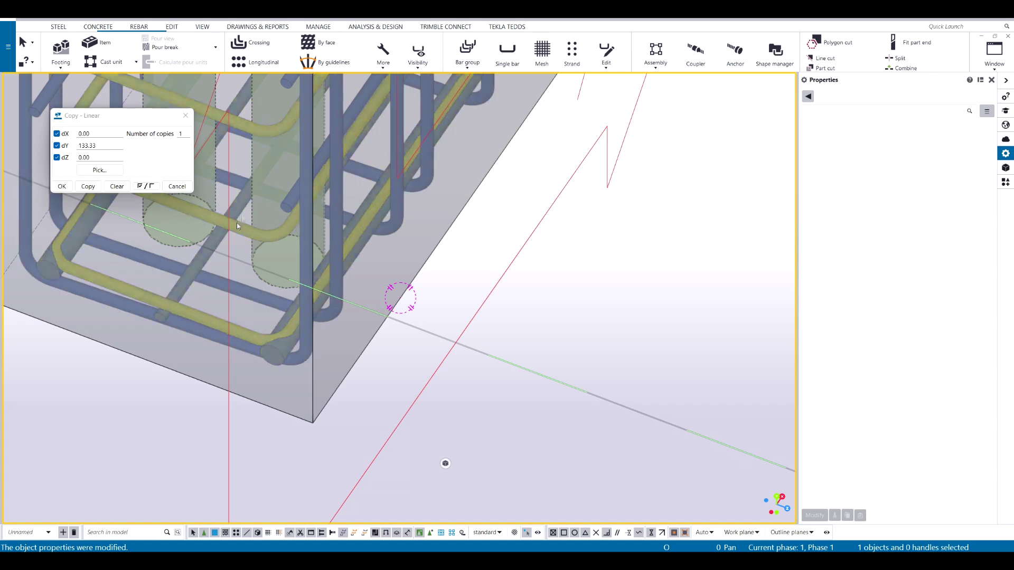
{"action": "left_click", "coordinate": [383, 244]}
{"action": "scroll", "coordinate": [383, 244], "scroll_direction": "down", "scroll_amount": 2}
{"action": "middle_click_drag", "start_coordinate": [383, 244], "coordinate": [362, 329]}
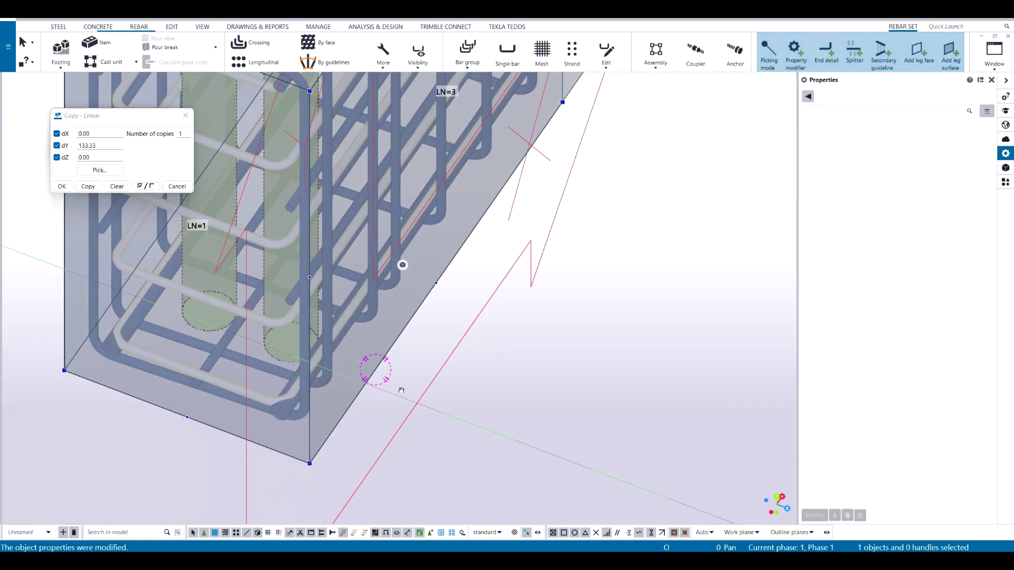
{"action": "left_click", "coordinate": [382, 347]}
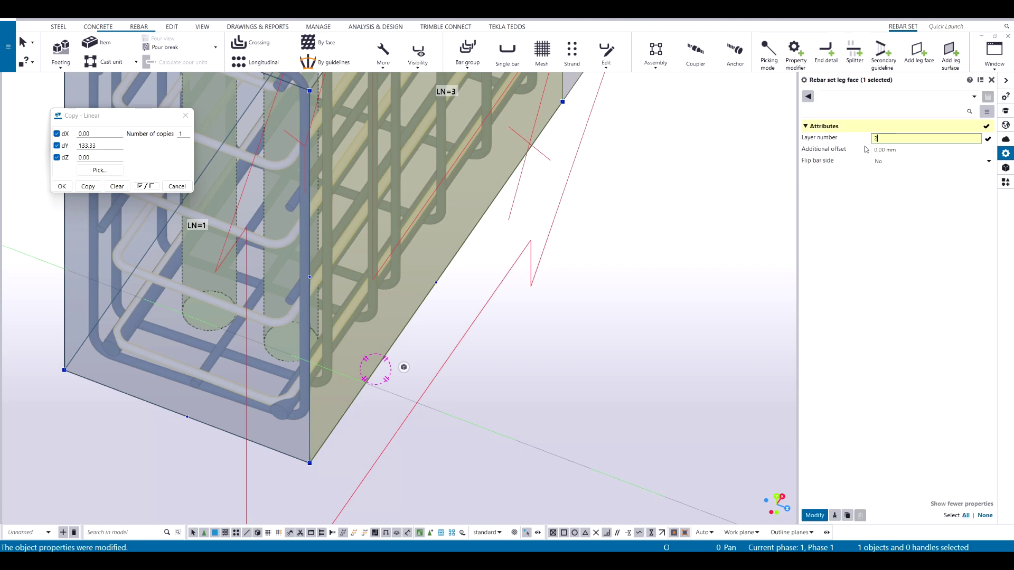
{"action": "key", "text": "Return"}
Step: Set the layer number of the U-bar set's leg face on the opposite side of the beam to 2
{"action": "middle_click_drag", "start_coordinate": [333, 239], "coordinate": [437, 321], "text": "ctrl"}
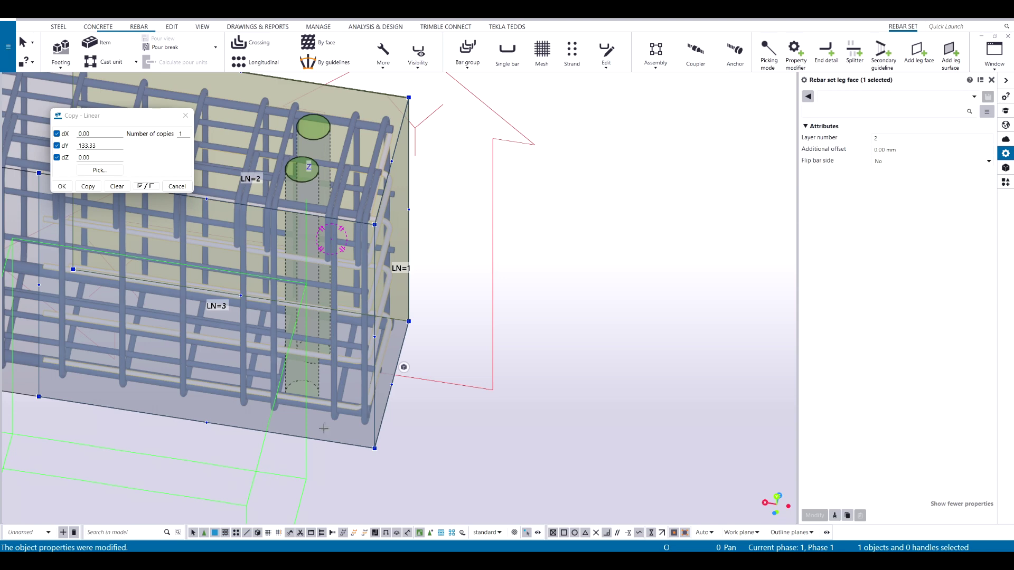
{"action": "left_click", "coordinate": [322, 436]}
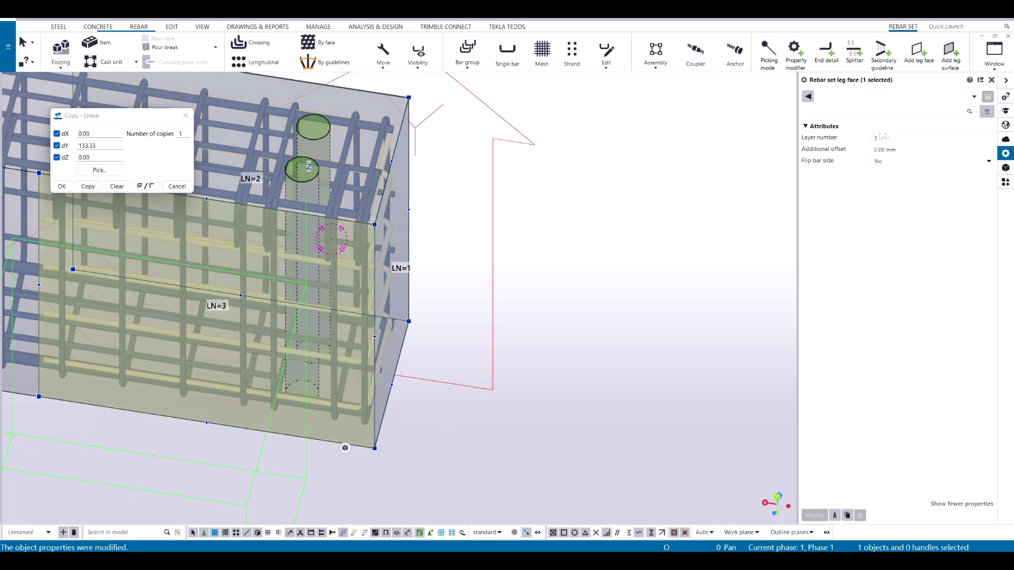
{"action": "key", "text": "Return"}
{"action": "middle_click_drag", "start_coordinate": [636, 306], "coordinate": [137, 235], "text": "ctrl"}
{"action": "key", "text": "Escape"}
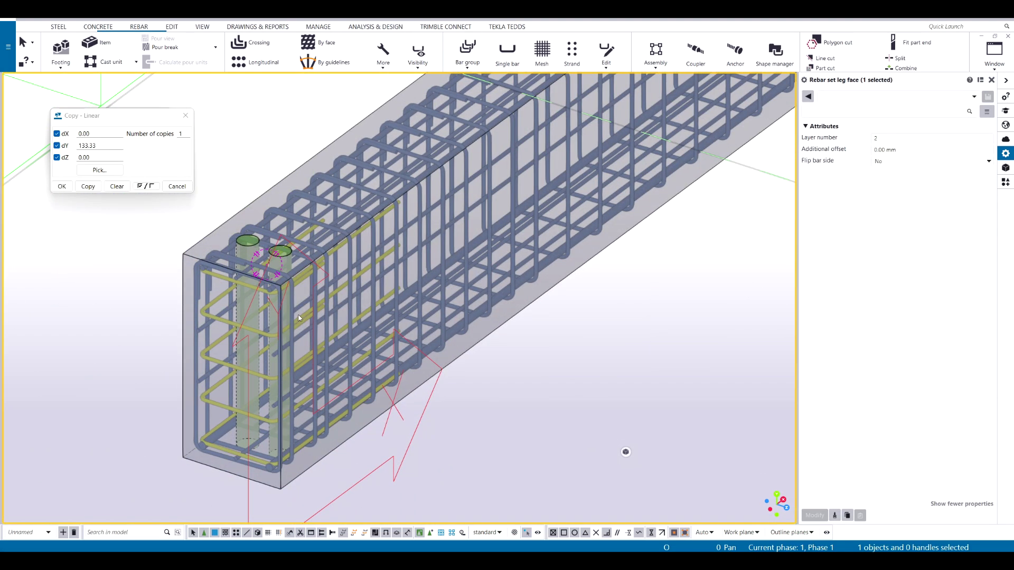
Step: Select the U-bar set around the grout tubes and set the work plane to the beam's top face
{"action": "scroll", "coordinate": [258, 283], "scroll_direction": "down", "scroll_amount": 3}
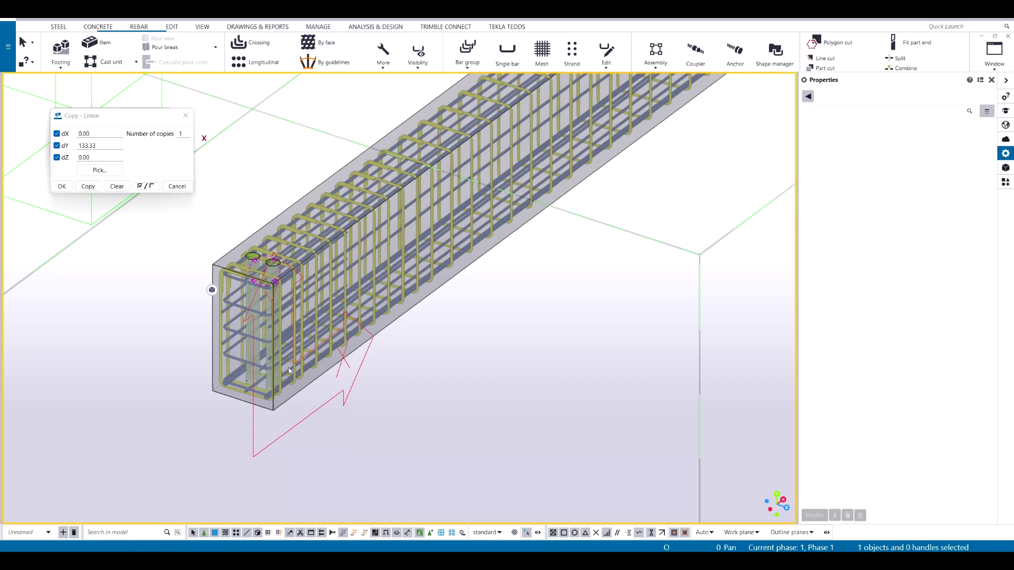
{"action": "scroll", "coordinate": [258, 322], "scroll_direction": "up", "scroll_amount": 5}
{"action": "middle_click_drag", "start_coordinate": [220, 330], "coordinate": [487, 258], "text": "ctrl"}
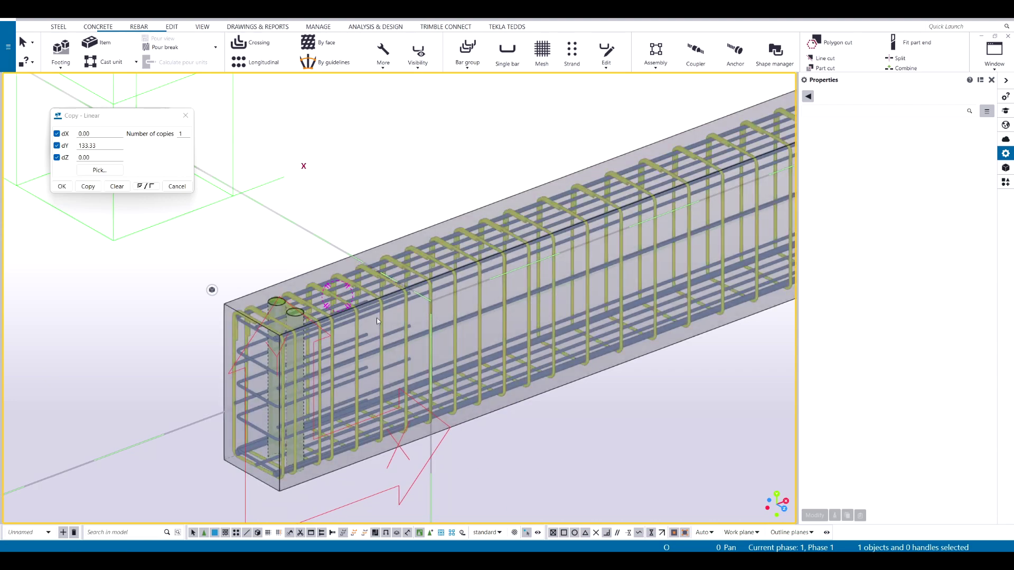
{"action": "scroll", "coordinate": [295, 356], "scroll_direction": "down", "scroll_amount": 4}
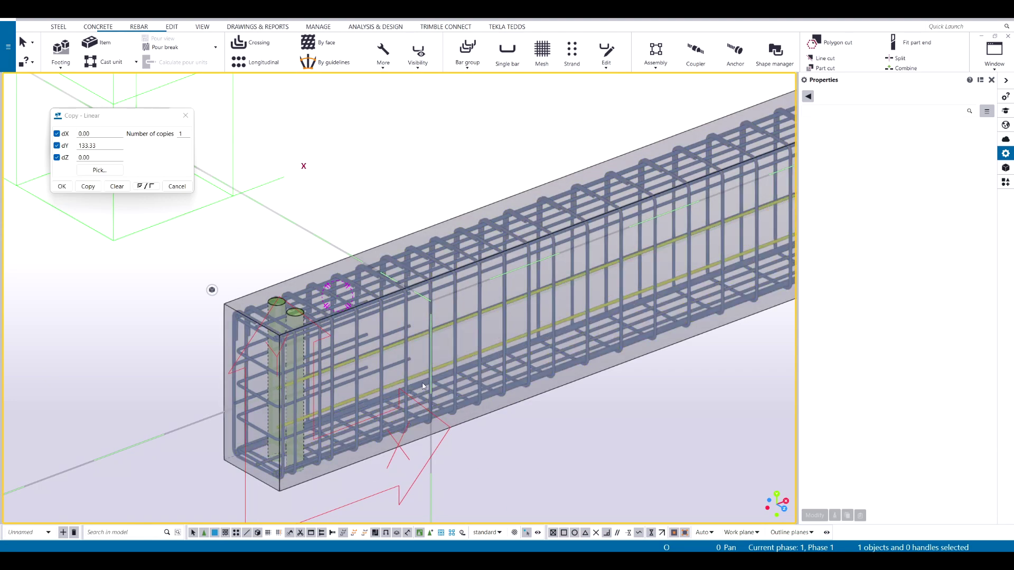
{"action": "middle_click_drag", "start_coordinate": [347, 403], "coordinate": [276, 370], "text": "ctrl"}
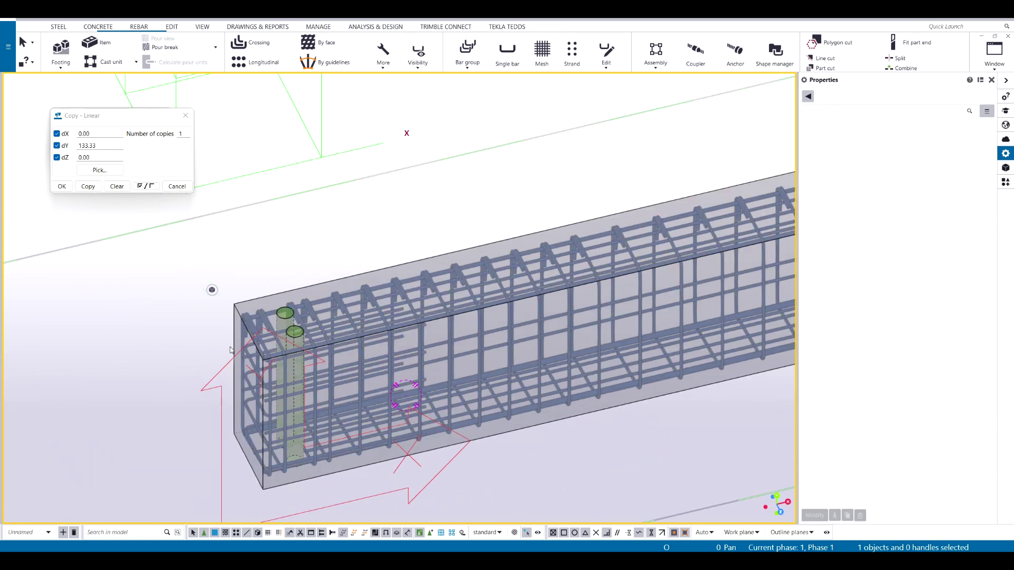
{"action": "left_click", "coordinate": [256, 370]}
{"action": "scroll", "coordinate": [267, 372], "scroll_direction": "down", "scroll_amount": 5}
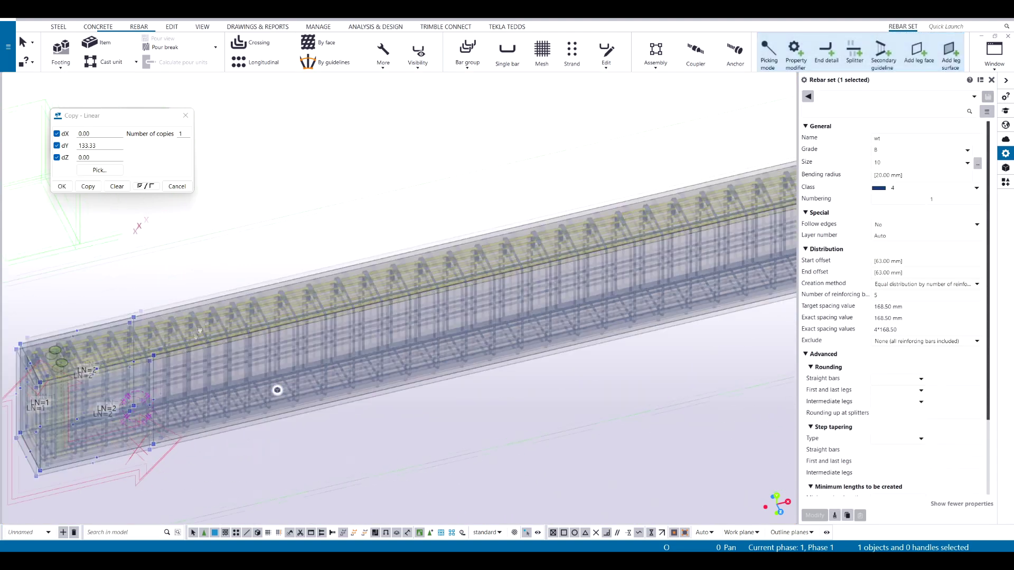
{"action": "middle_click_drag", "start_coordinate": [432, 278], "coordinate": [416, 287]}
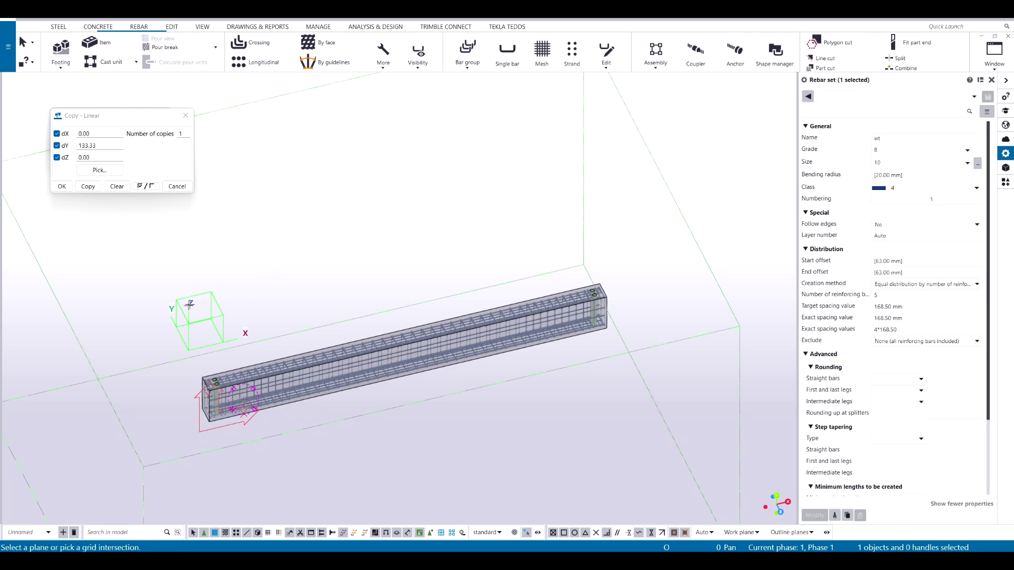
{"action": "scroll", "coordinate": [283, 343], "scroll_direction": "up", "scroll_amount": 5}
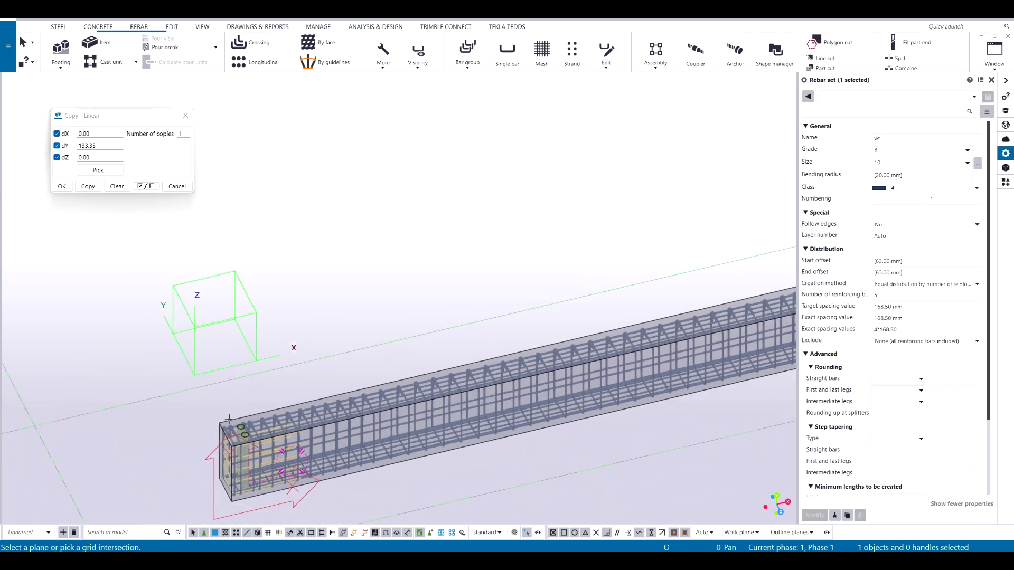
{"action": "scroll", "coordinate": [229, 419], "scroll_direction": "up", "scroll_amount": 1}
{"action": "left_click", "coordinate": [229, 419]}
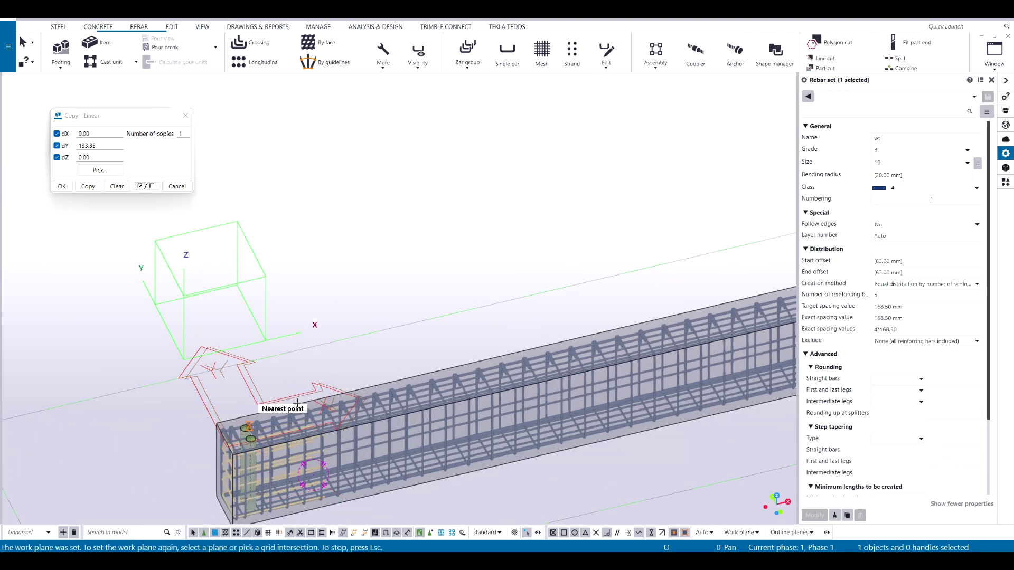
{"action": "scroll", "coordinate": [233, 346], "scroll_direction": "down", "scroll_amount": 2}
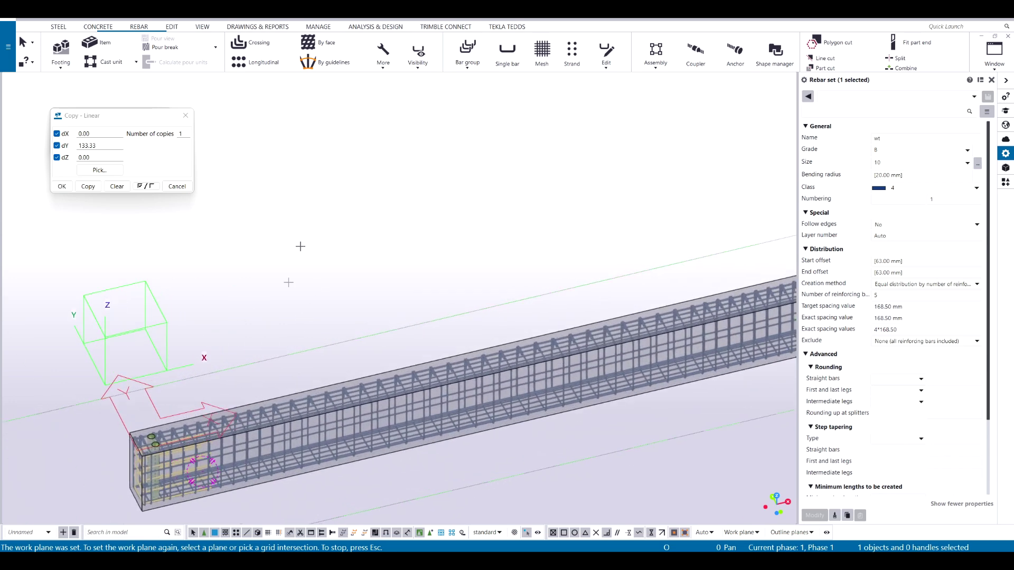
{"action": "right_click", "coordinate": [340, 197]}
{"action": "key", "text": "Escape"}
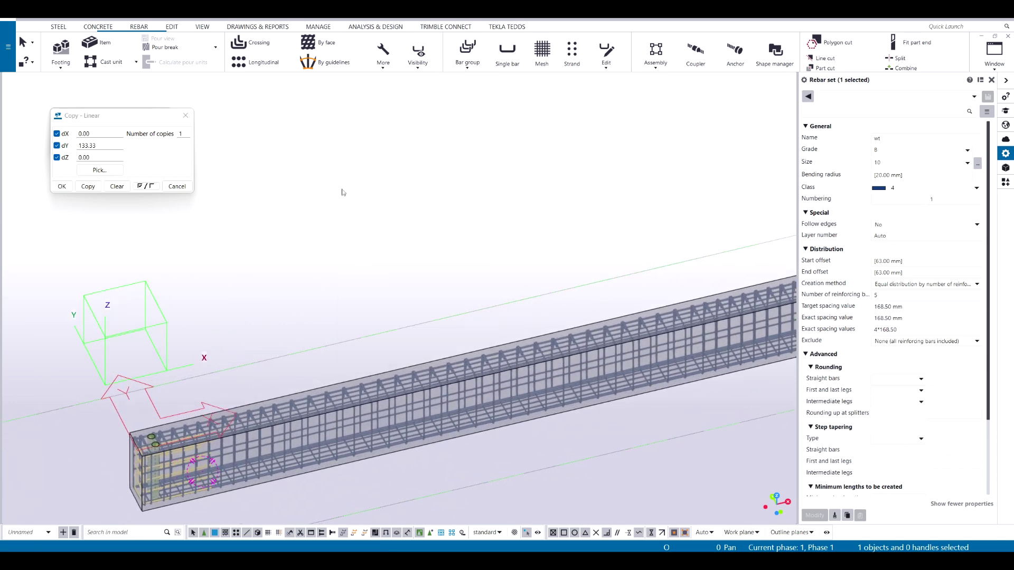
Step: Mirror-copy the U-bar set to the other beam end about a 90° line through the middle of the beam, snapping to the midpoint
{"action": "right_click", "coordinate": [342, 194]}
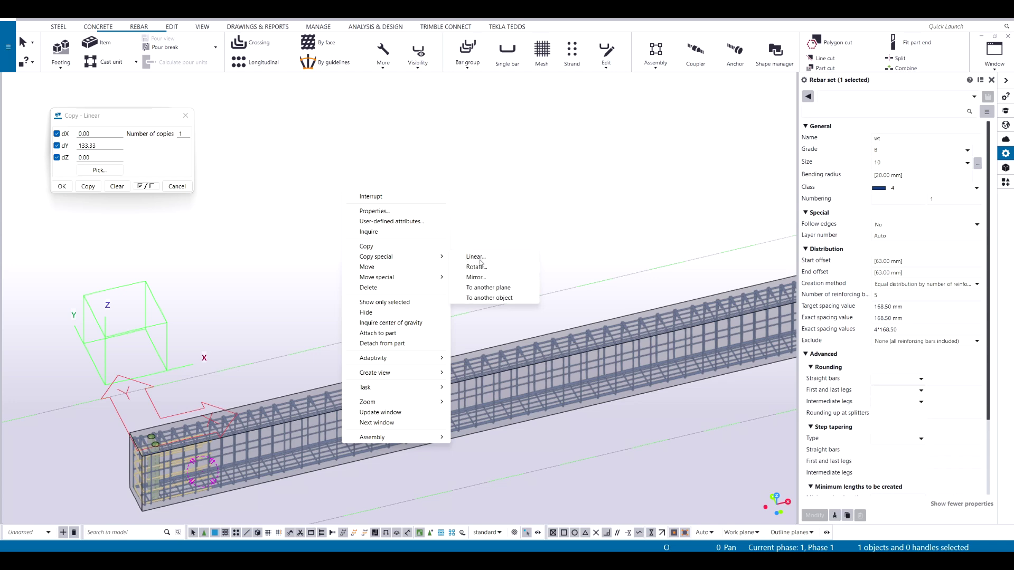
{"action": "left_click", "coordinate": [475, 277]}
{"action": "right_click", "coordinate": [403, 238]}
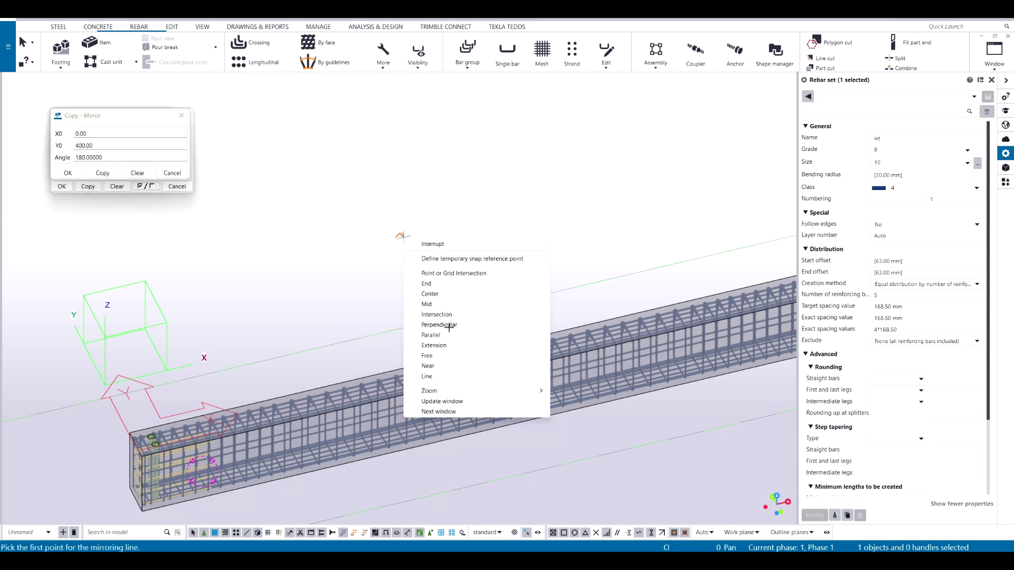
{"action": "left_click", "coordinate": [446, 301]}
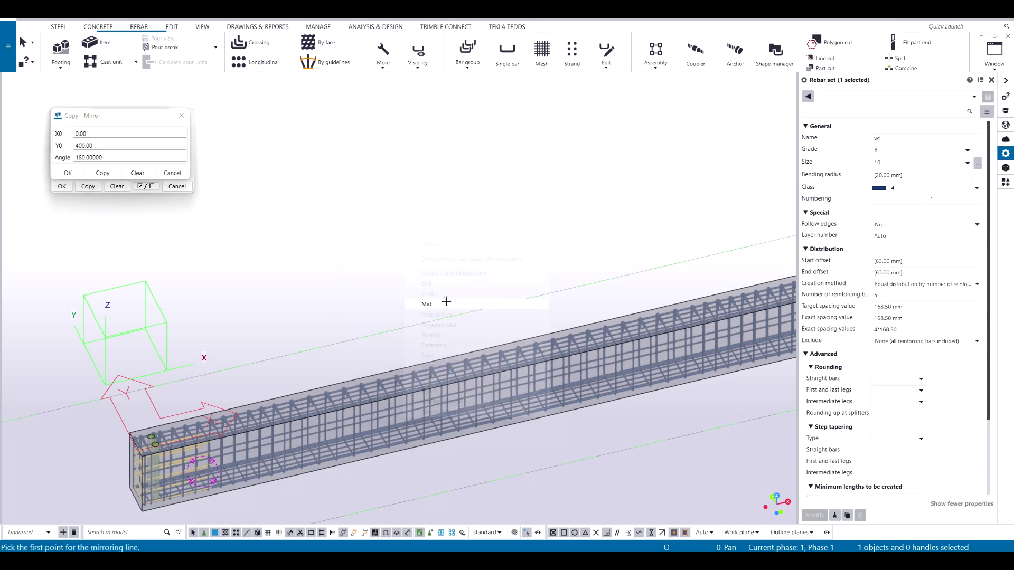
{"action": "left_click", "coordinate": [477, 338]}
{"action": "left_click", "coordinate": [452, 293]}
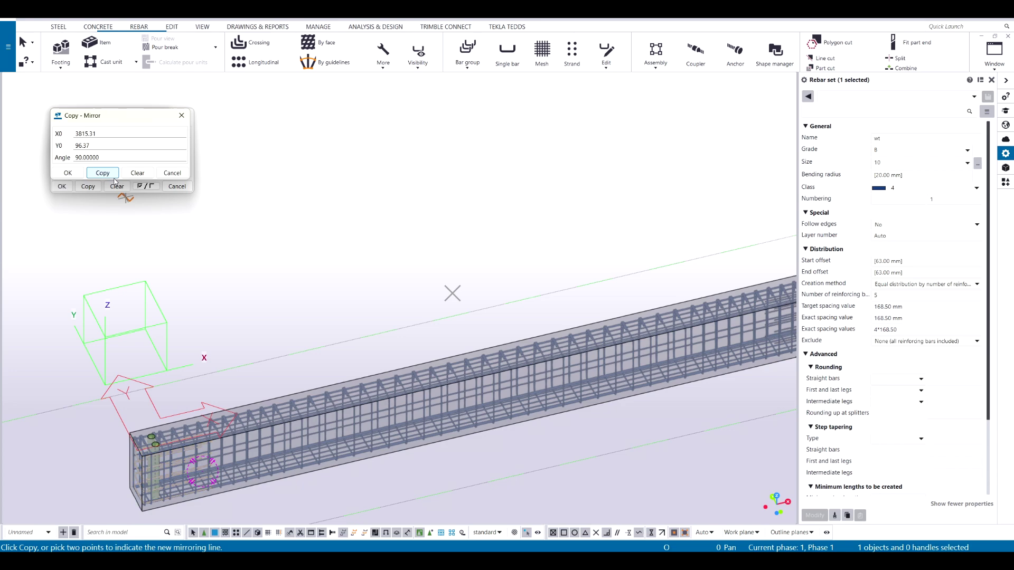
{"action": "scroll", "coordinate": [414, 219], "scroll_direction": "down", "scroll_amount": 3}
{"action": "scroll", "coordinate": [536, 346], "scroll_direction": "up", "scroll_amount": 8}
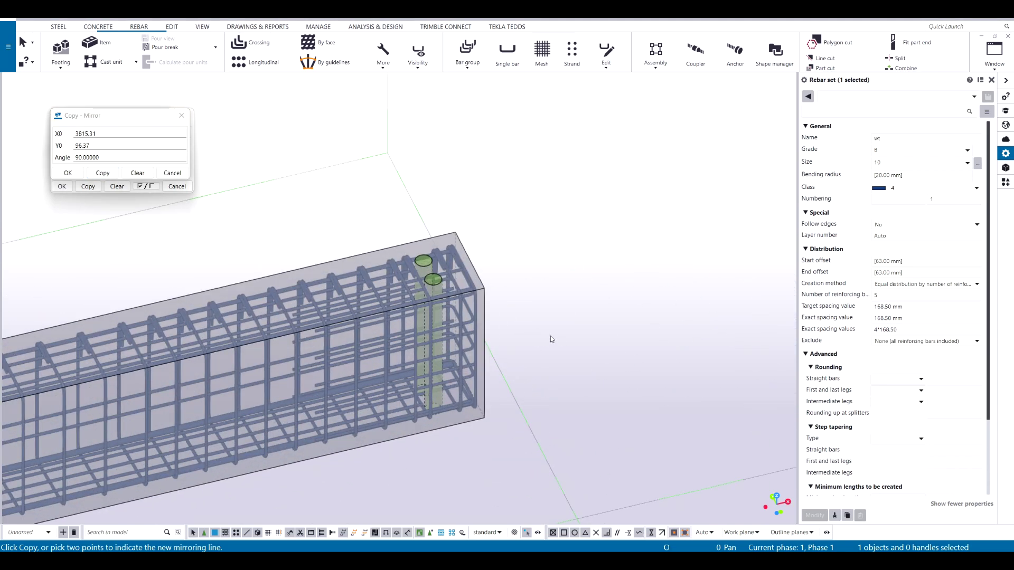
{"action": "scroll", "coordinate": [520, 333], "scroll_direction": "up", "scroll_amount": 5}
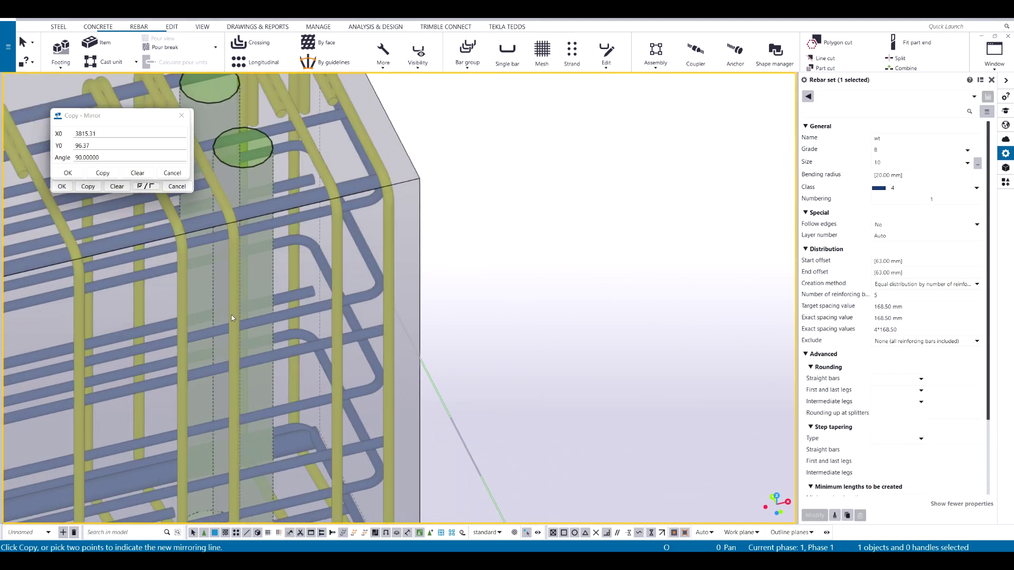
Step: Add a lapping splitter across the bottom size 25 longitudinal bar set, about 5550 mm from the beam end with the original U-bars
{"action": "scroll", "coordinate": [231, 317], "scroll_direction": "down", "scroll_amount": 10}
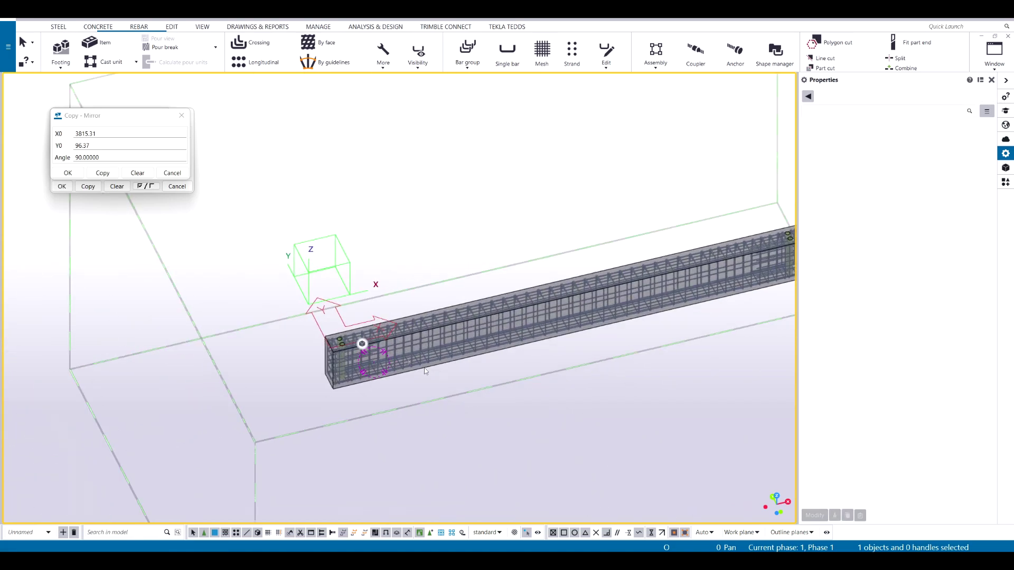
{"action": "scroll", "coordinate": [425, 371], "scroll_direction": "up", "scroll_amount": 6}
{"action": "mouse_move", "coordinate": [386, 336]}
{"action": "middle_mouse_down", "text": "ctrl"}
{"action": "mouse_move", "coordinate": [423, 383]}
{"action": "mouse_move", "coordinate": [333, 422]}
{"action": "middle_mouse_up", "text": "ctrl"}
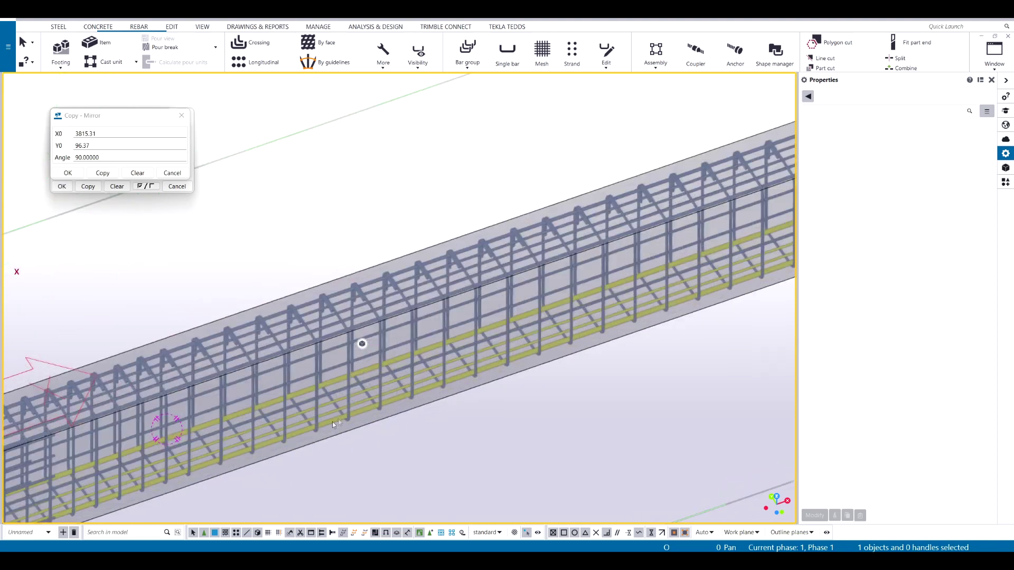
{"action": "scroll", "coordinate": [520, 382], "scroll_direction": "up", "scroll_amount": 3}
{"action": "scroll", "coordinate": [511, 364], "scroll_direction": "down", "scroll_amount": 8}
{"action": "scroll", "coordinate": [501, 339], "scroll_direction": "up", "scroll_amount": 3}
{"action": "left_click", "coordinate": [319, 376]}
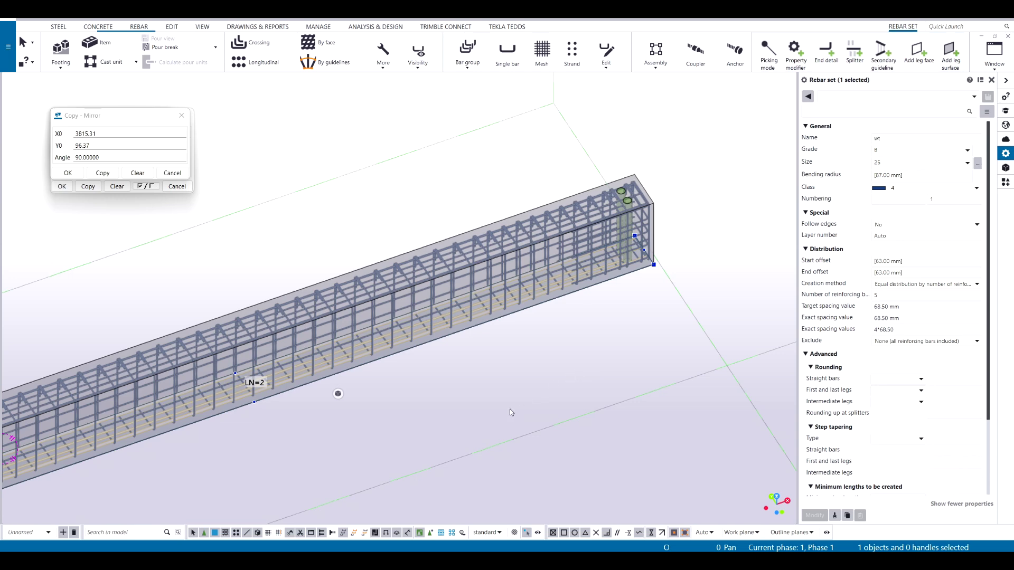
{"action": "scroll", "coordinate": [509, 411], "scroll_direction": "down", "scroll_amount": 3}
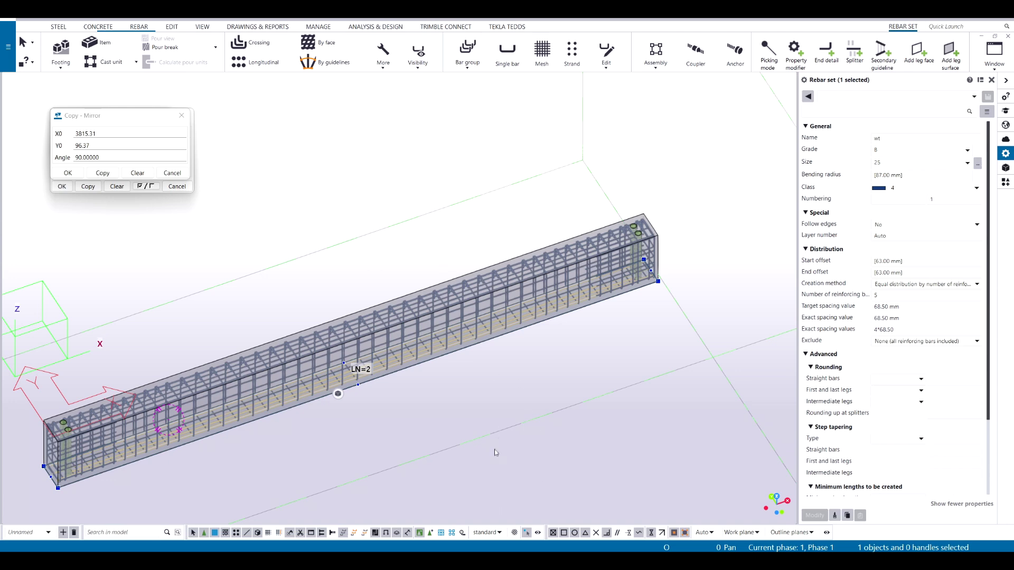
{"action": "scroll", "coordinate": [576, 424], "scroll_direction": "up", "scroll_amount": 2}
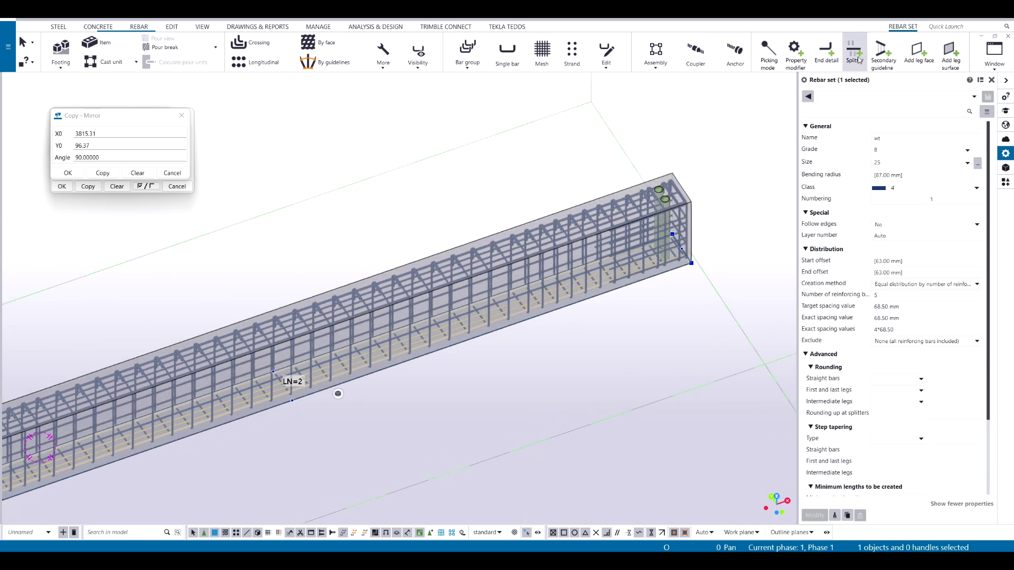
{"action": "scroll", "coordinate": [419, 366], "scroll_direction": "up", "scroll_amount": 1}
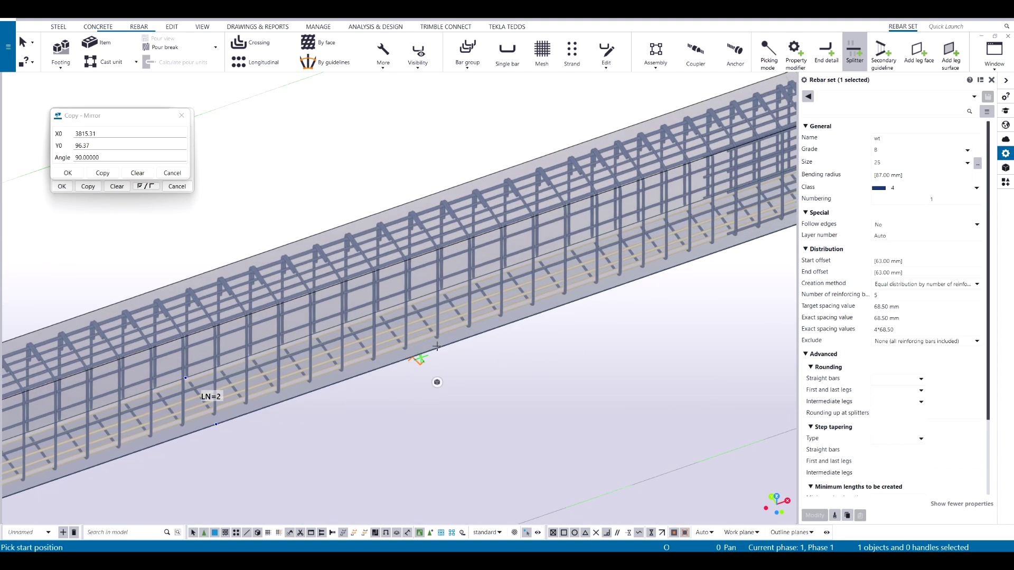
{"action": "scroll", "coordinate": [464, 338], "scroll_direction": "up", "scroll_amount": 1}
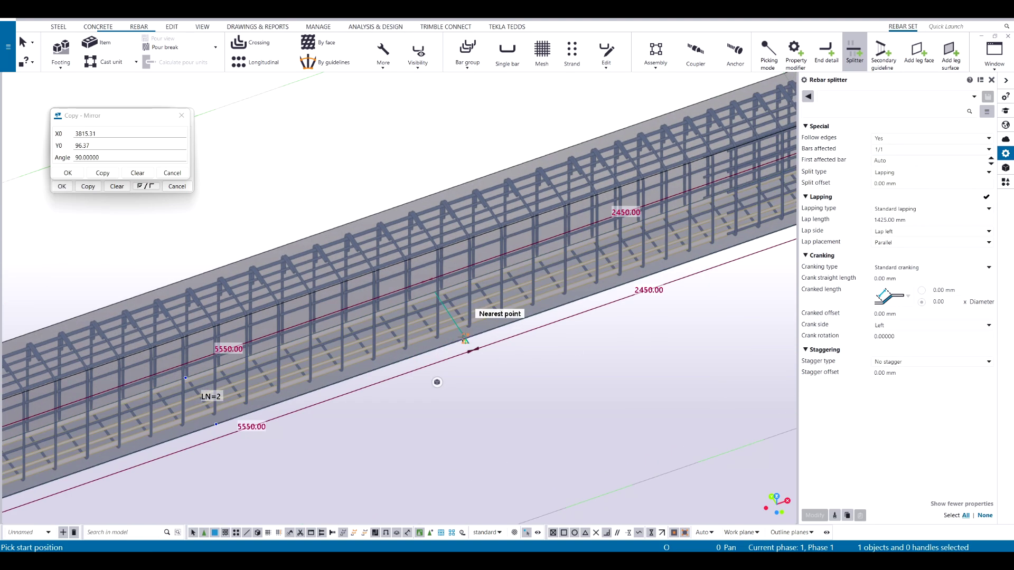
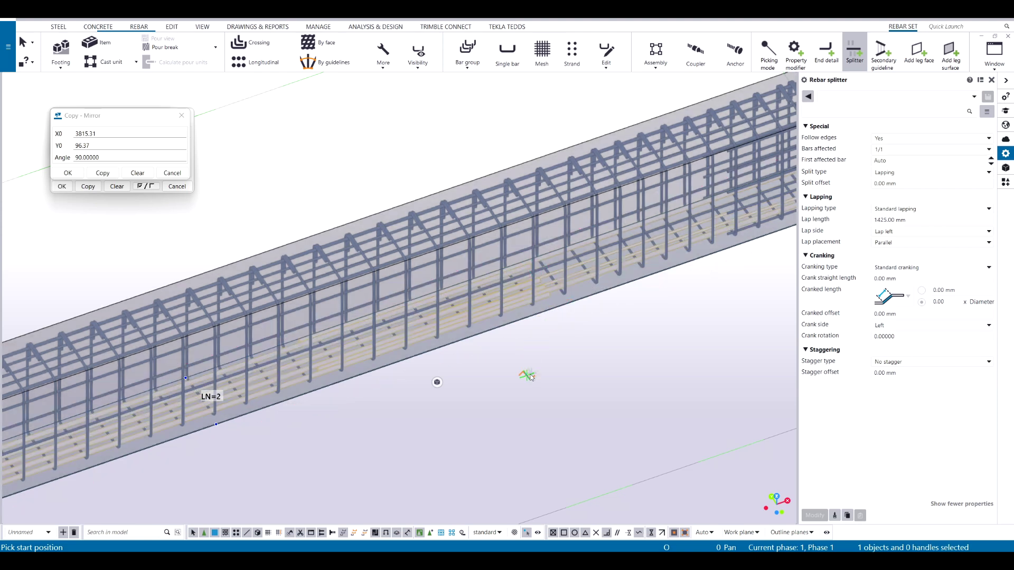
Step: Leave the splitter command and turn on the visibility of rebar dimensions for the bottom longitudinal bars
{"action": "scroll", "coordinate": [528, 372], "scroll_direction": "up", "scroll_amount": 5}
{"action": "key", "text": "Escape"}
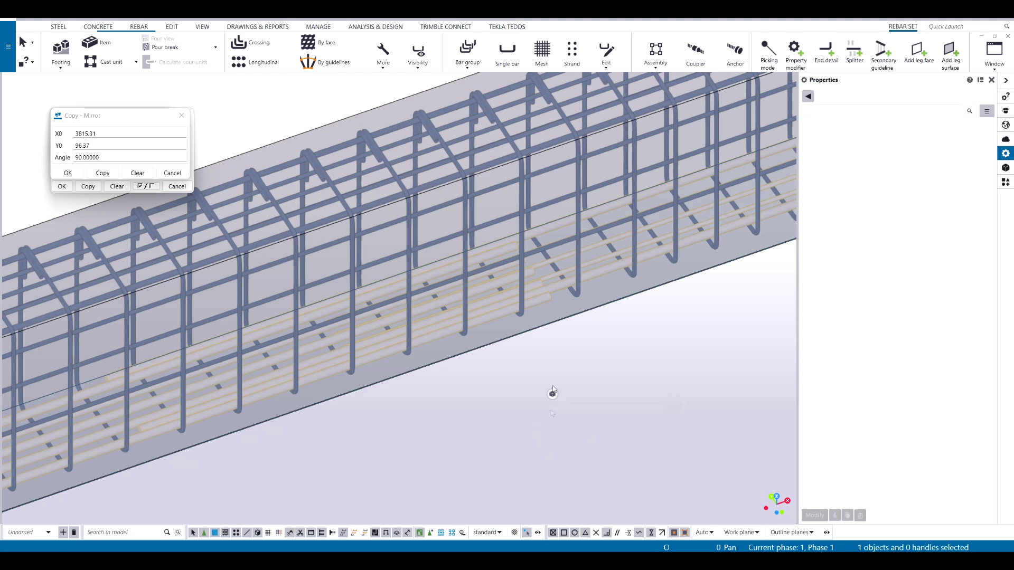
{"action": "scroll", "coordinate": [521, 277], "scroll_direction": "down", "scroll_amount": 2}
{"action": "mouse_move", "coordinate": [521, 275]}
{"action": "middle_mouse_down", "text": "ctrl"}
{"action": "mouse_move", "coordinate": [480, 236]}
{"action": "mouse_move", "coordinate": [516, 278]}
{"action": "middle_mouse_up", "text": "ctrl"}
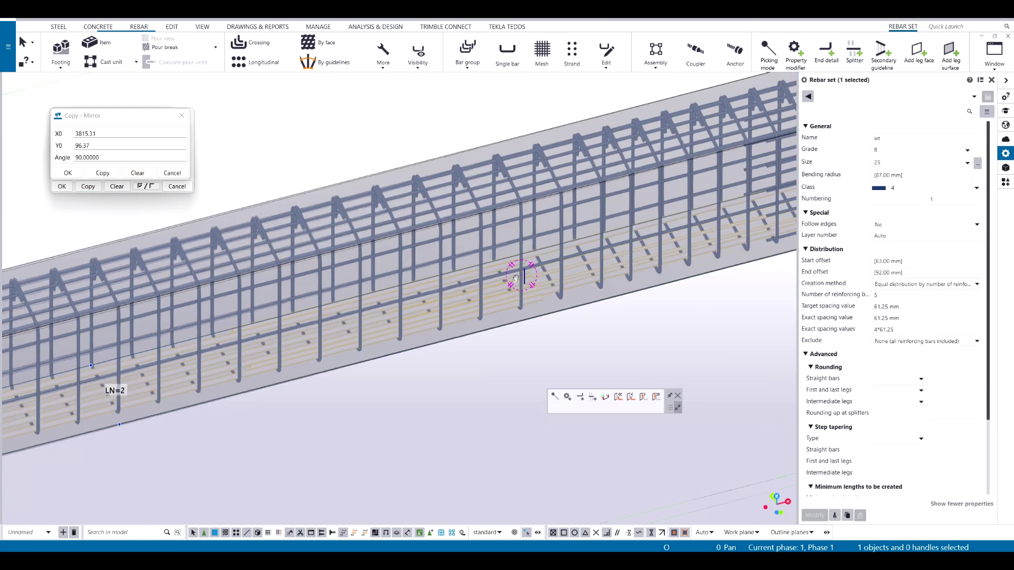
{"action": "left_click", "coordinate": [590, 352]}
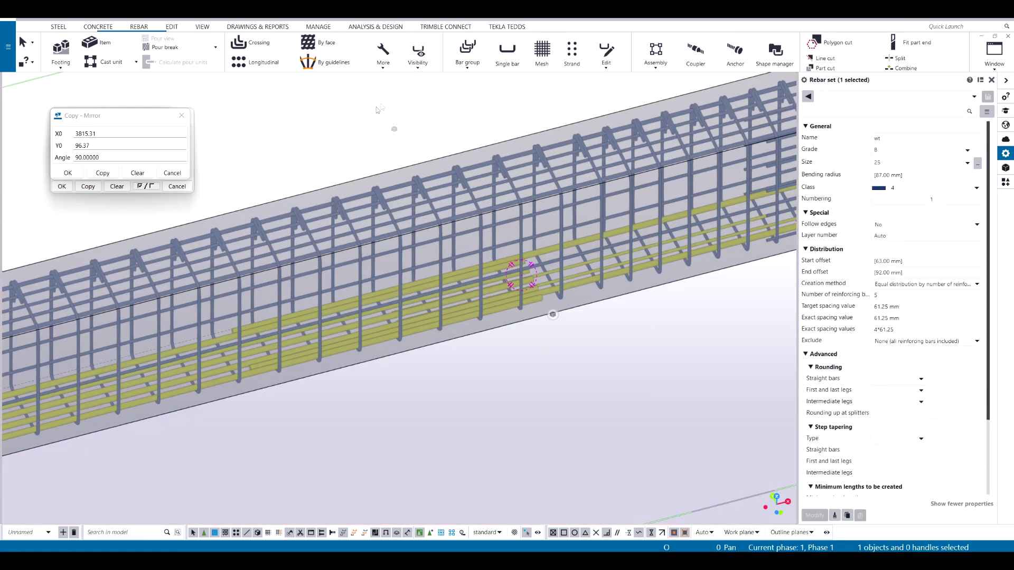
{"action": "left_click", "coordinate": [427, 62]}
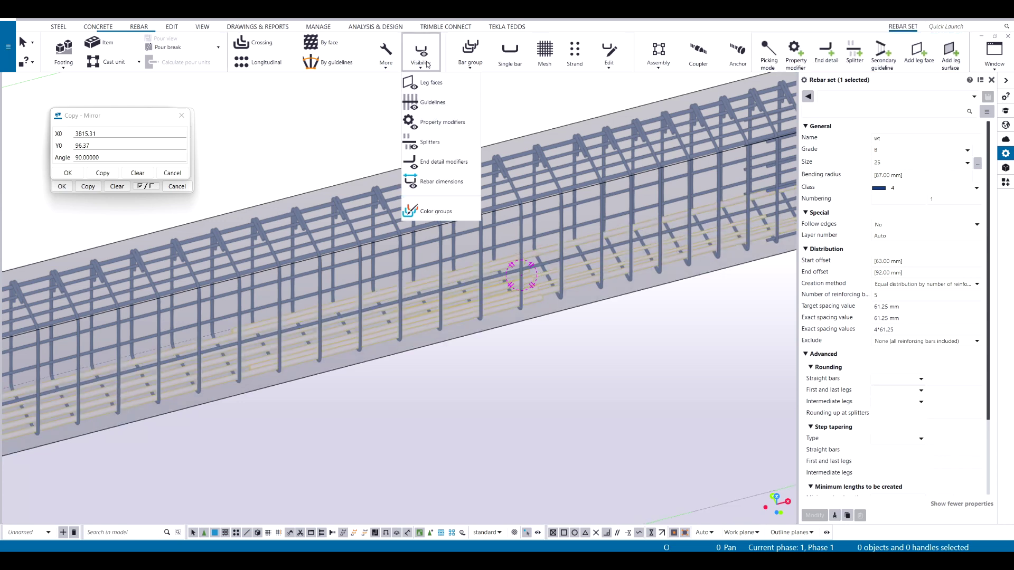
{"action": "left_click", "coordinate": [442, 181]}
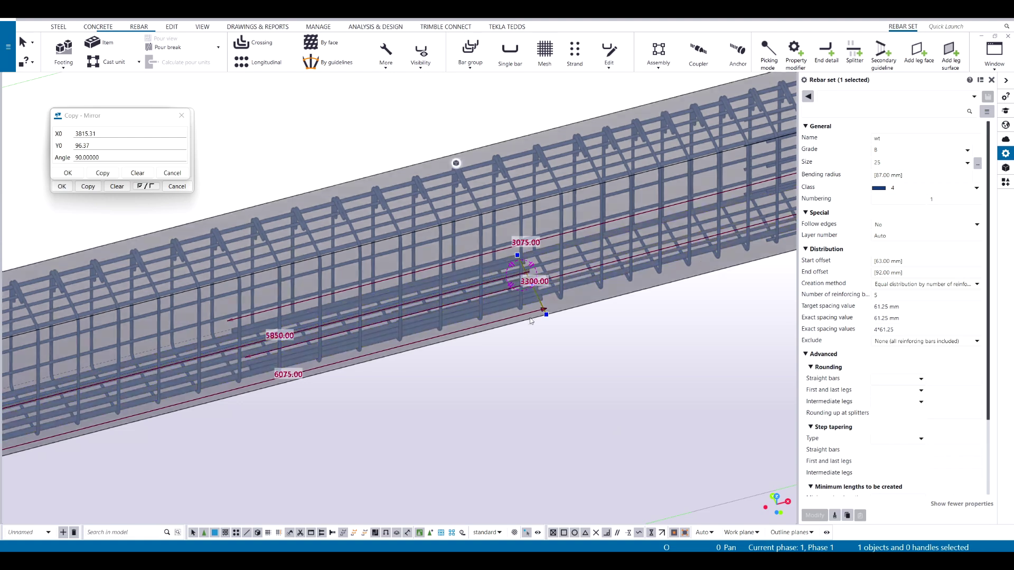
Step: Select the splitter on the bottom longitudinal bars and examine the bar lengths dimensioned on both sides of the split
{"action": "key", "text": "Escape"}
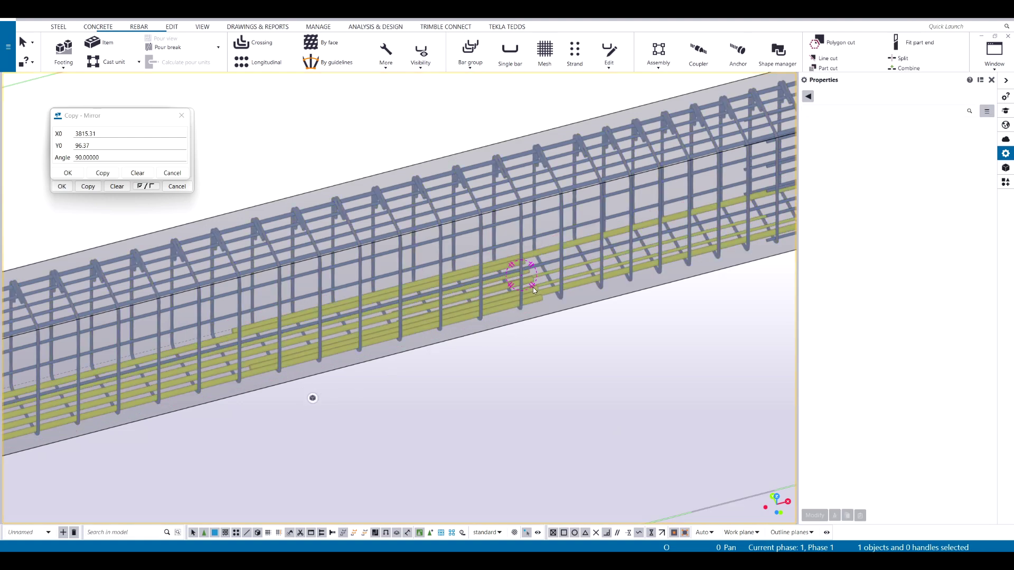
{"action": "left_click", "coordinate": [539, 314]}
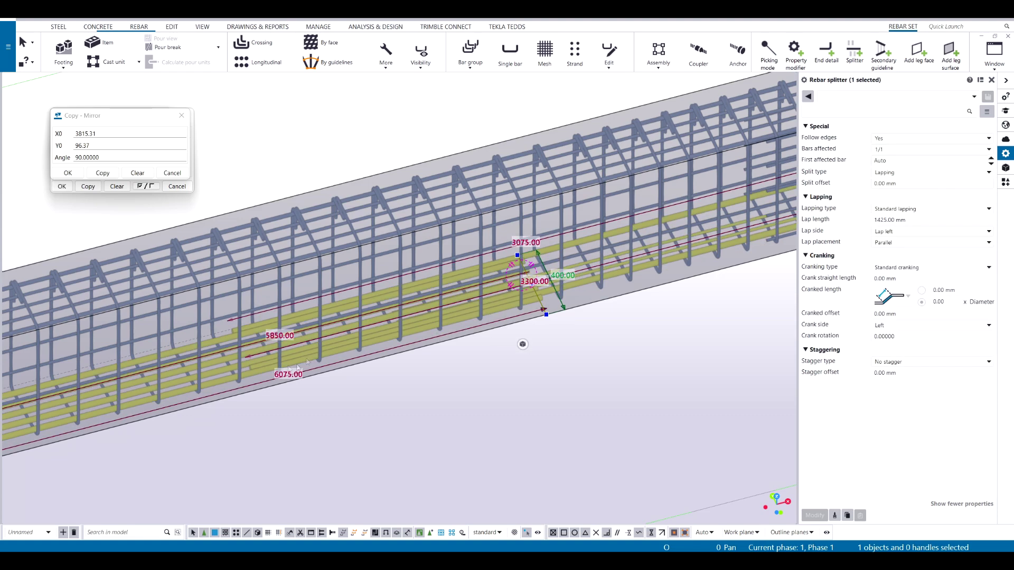
{"action": "left_click", "coordinate": [293, 371]}
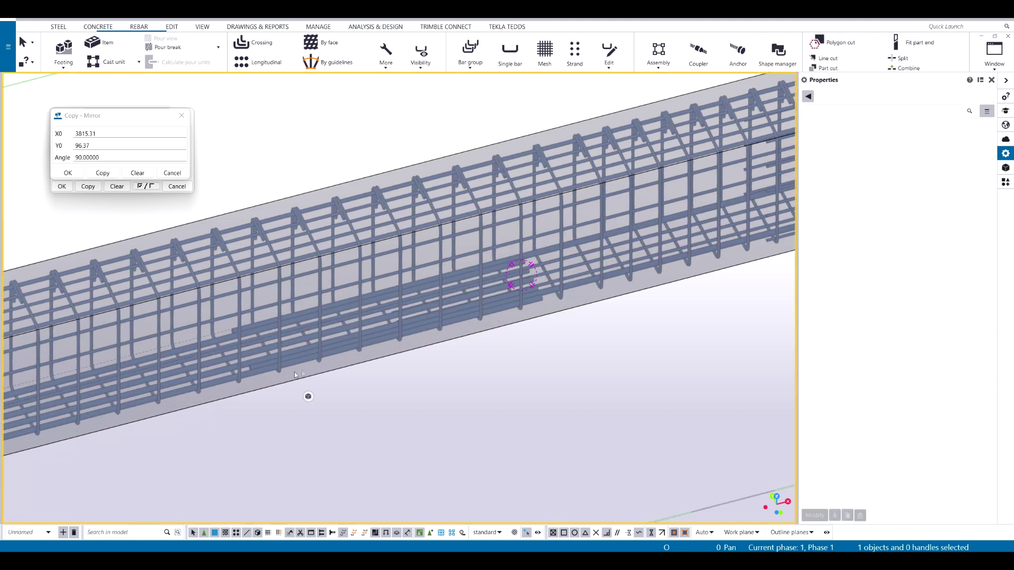
{"action": "left_click", "coordinate": [325, 362]}
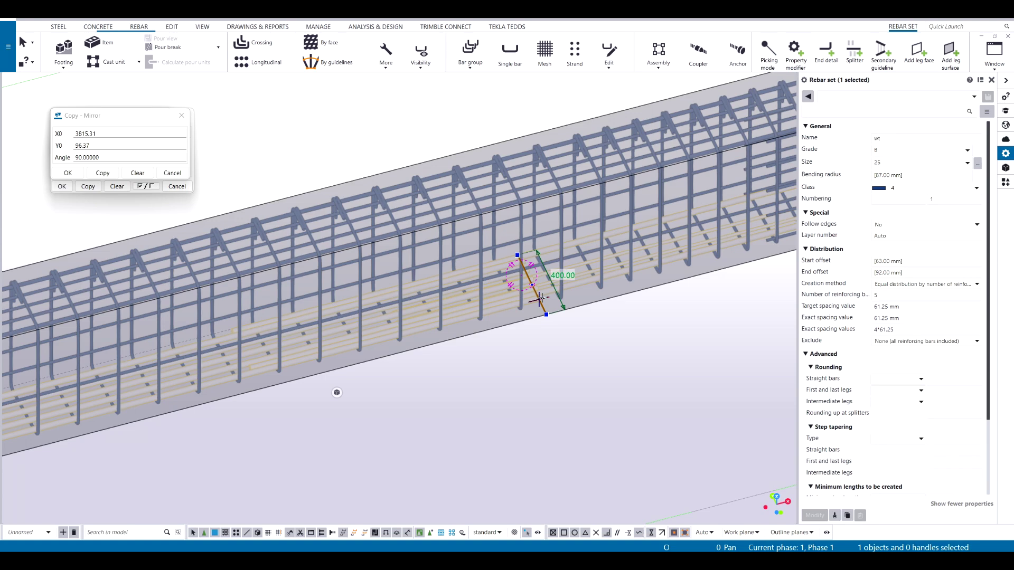
{"action": "left_click", "coordinate": [543, 308]}
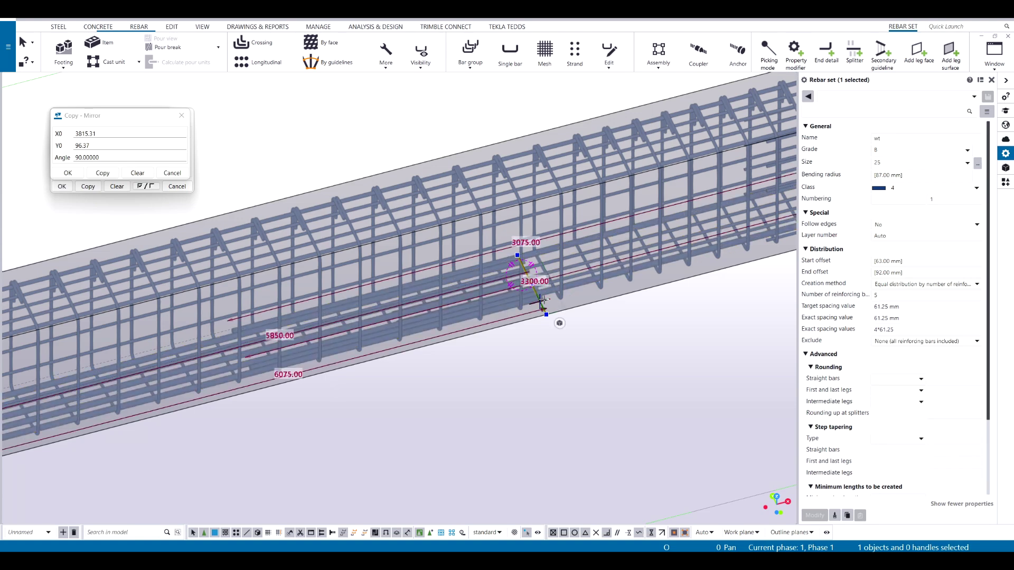
{"action": "left_click", "coordinate": [290, 377]}
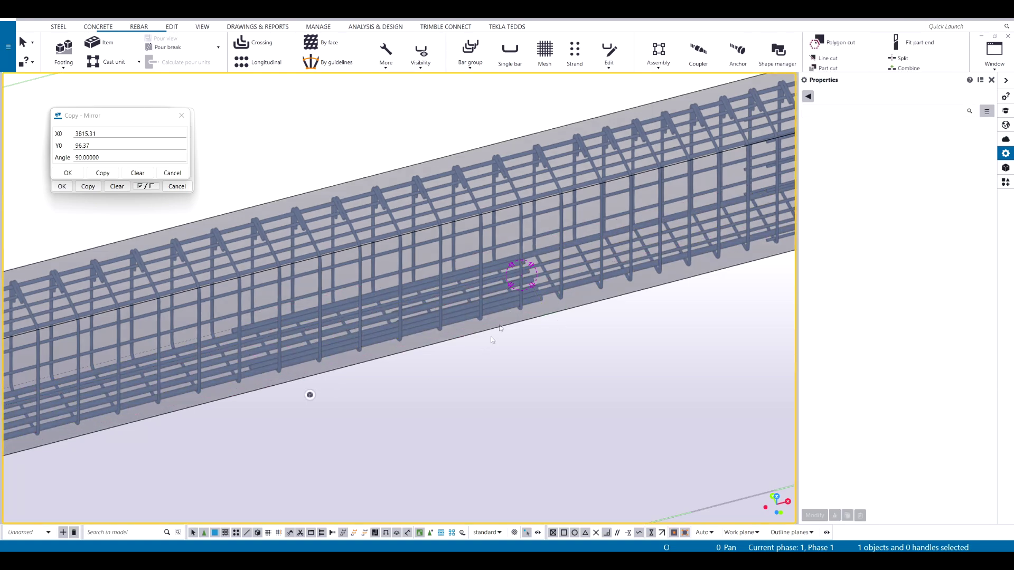
{"action": "left_click", "coordinate": [525, 304]}
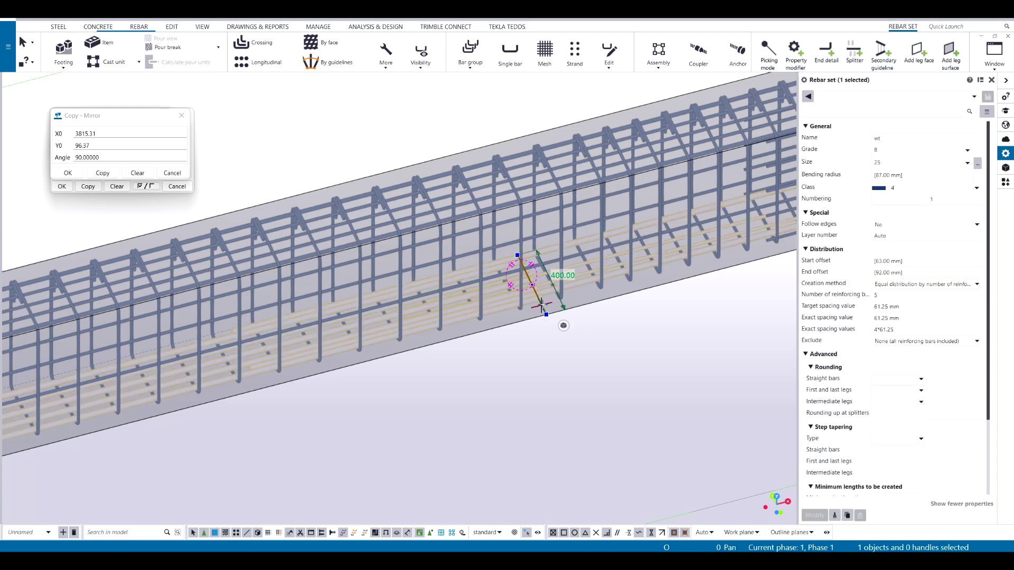
{"action": "left_click", "coordinate": [542, 306]}
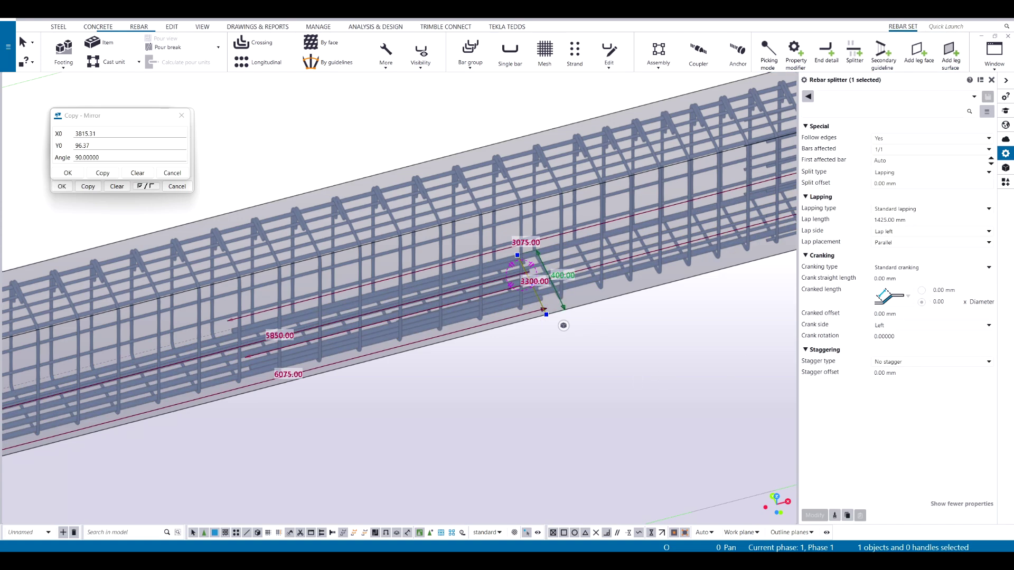
Step: Set the split type of the bottom longitudinal bars' splitter to Cranking and apply it
{"action": "left_click", "coordinate": [564, 326]}
{"action": "middle_click_drag", "start_coordinate": [547, 312], "coordinate": [401, 302]}
{"action": "scroll", "coordinate": [398, 344], "scroll_direction": "up", "scroll_amount": 2}
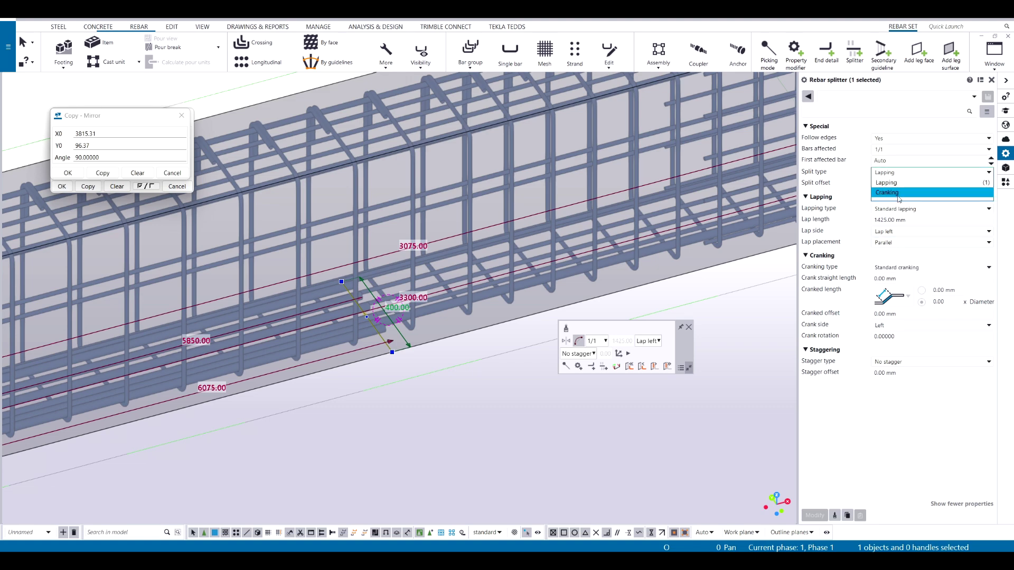
{"action": "left_click", "coordinate": [816, 518]}
Step: Inspect the cranked laps of the bottom longitudinal bars closely from several angles
{"action": "middle_click_drag", "start_coordinate": [456, 383], "coordinate": [400, 200], "text": "ctrl"}
{"action": "scroll", "coordinate": [437, 261], "scroll_direction": "down", "scroll_amount": 3}
{"action": "scroll", "coordinate": [437, 263], "scroll_direction": "up", "scroll_amount": 2}
{"action": "mouse_move", "coordinate": [436, 263]}
{"action": "middle_mouse_down", "text": "ctrl"}
{"action": "mouse_move", "coordinate": [351, 302]}
{"action": "mouse_move", "coordinate": [671, 400]}
{"action": "mouse_move", "coordinate": [448, 390]}
{"action": "mouse_move", "coordinate": [327, 301]}
{"action": "middle_mouse_up", "text": "ctrl"}
{"action": "scroll", "coordinate": [437, 305], "scroll_direction": "up", "scroll_amount": 3}
{"action": "mouse_move", "coordinate": [398, 276]}
{"action": "middle_mouse_down", "text": "ctrl"}
{"action": "mouse_move", "coordinate": [380, 305]}
{"action": "mouse_move", "coordinate": [389, 313]}
{"action": "mouse_move", "coordinate": [229, 295]}
{"action": "middle_mouse_up", "text": "ctrl"}
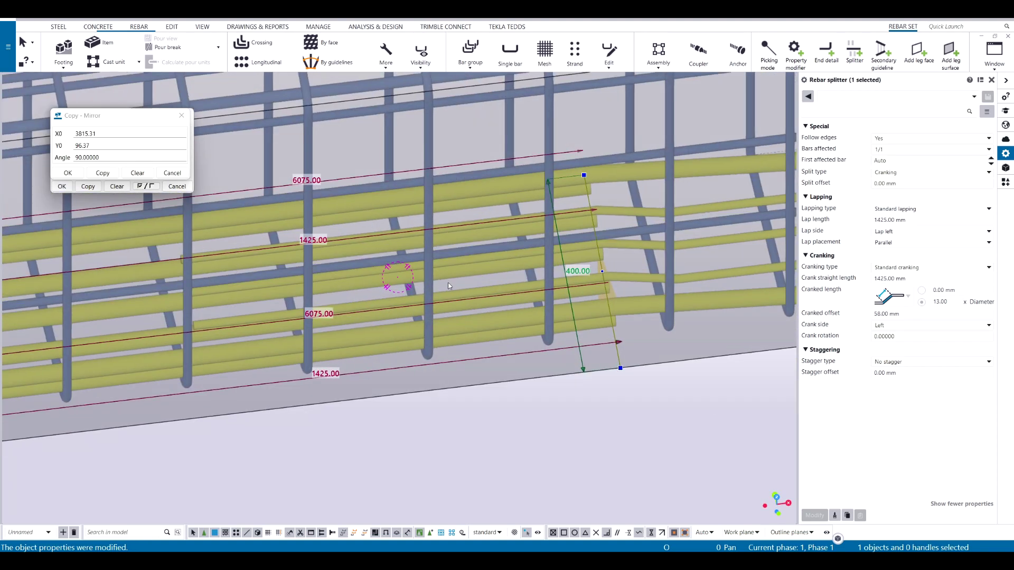
{"action": "mouse_move", "coordinate": [468, 322]}
{"action": "middle_mouse_down", "text": "ctrl"}
{"action": "mouse_move", "coordinate": [429, 358]}
{"action": "mouse_move", "coordinate": [449, 324]}
{"action": "middle_mouse_up", "text": "ctrl"}
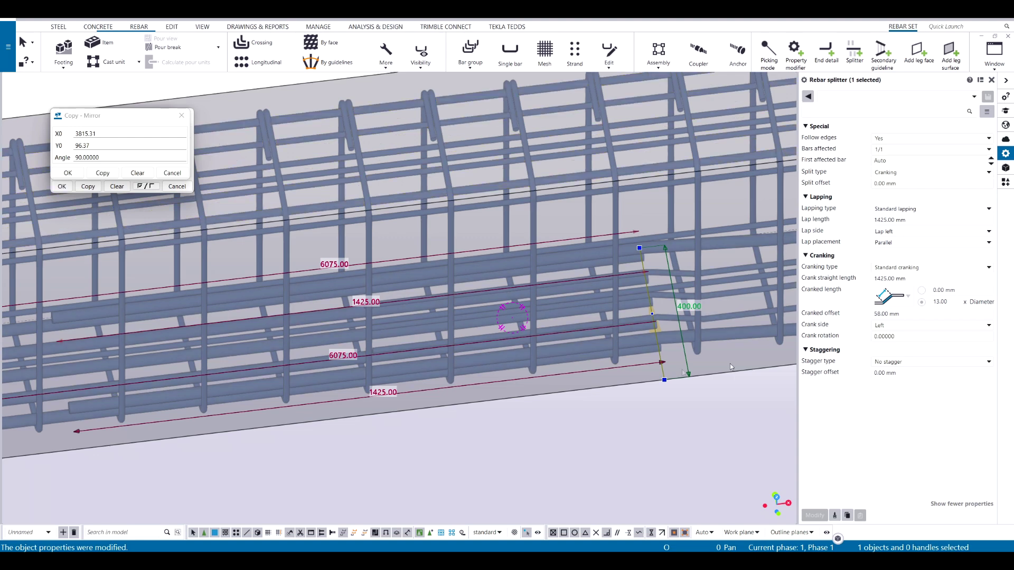
Step: Move the cranking splitter along the bottom bars to about 4475 mm from the beam end with the original U-bars
{"action": "scroll", "coordinate": [615, 358], "scroll_direction": "down", "scroll_amount": 2}
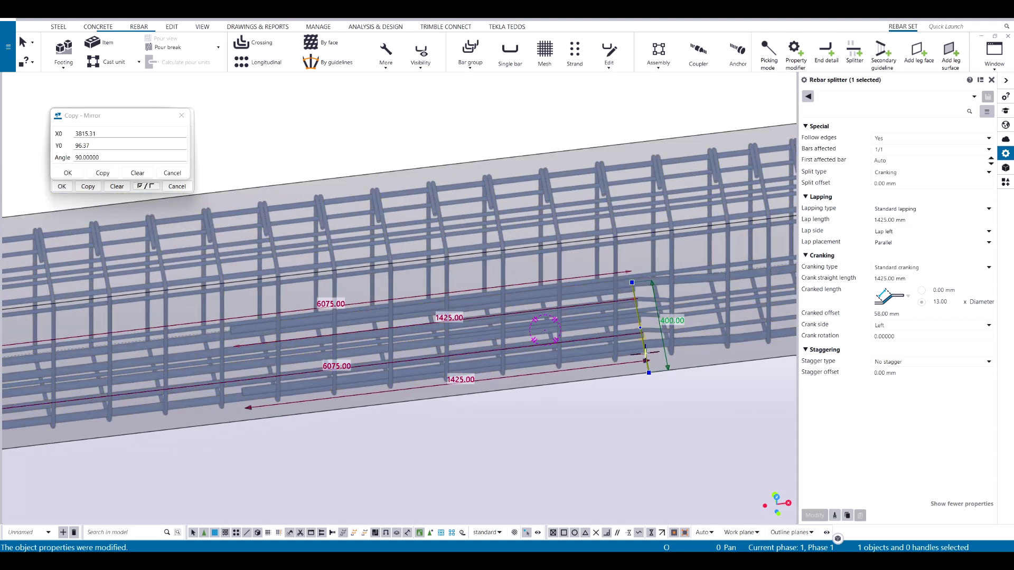
{"action": "left_click_drag", "start_coordinate": [645, 352], "coordinate": [188, 398]}
{"action": "scroll", "coordinate": [255, 394], "scroll_direction": "down", "scroll_amount": 5}
{"action": "middle_click_drag", "start_coordinate": [255, 394], "coordinate": [507, 356]}
{"action": "scroll", "coordinate": [507, 356], "scroll_direction": "down", "scroll_amount": 5}
{"action": "scroll", "coordinate": [484, 370], "scroll_direction": "up", "scroll_amount": 1}
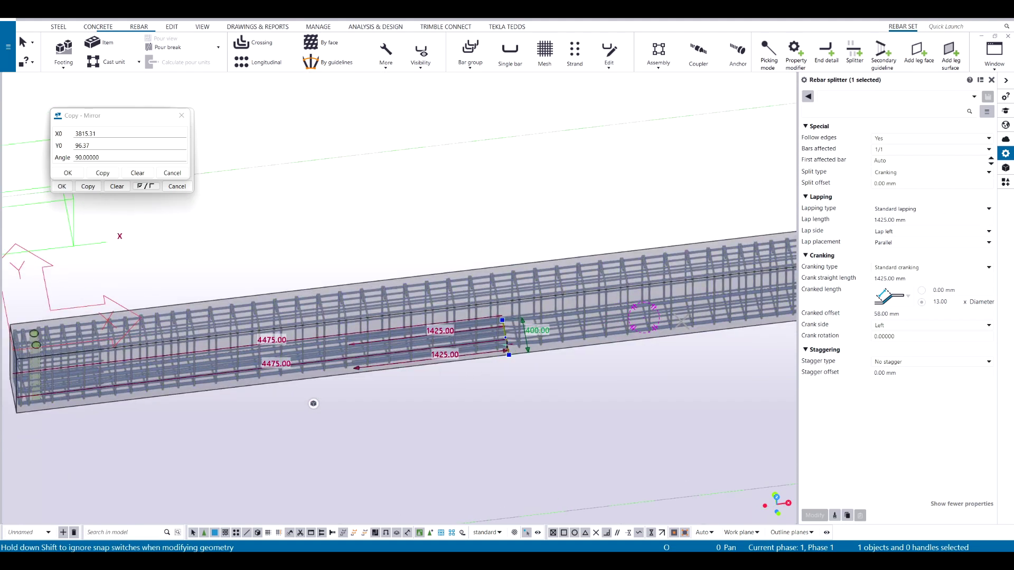
Step: Move the cranking splitter closer to the same beam end, to about 2025 mm, and check it along the whole beam
{"action": "left_click_drag", "start_coordinate": [507, 345], "coordinate": [238, 370]}
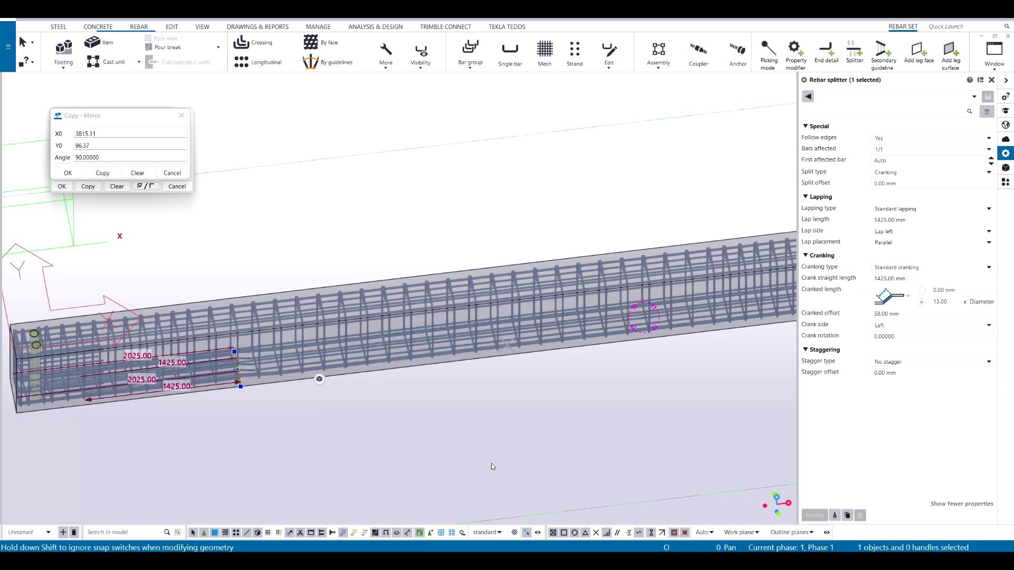
{"action": "scroll", "coordinate": [454, 442], "scroll_direction": "down", "scroll_amount": 2}
{"action": "middle_click_drag", "start_coordinate": [451, 443], "coordinate": [310, 429]}
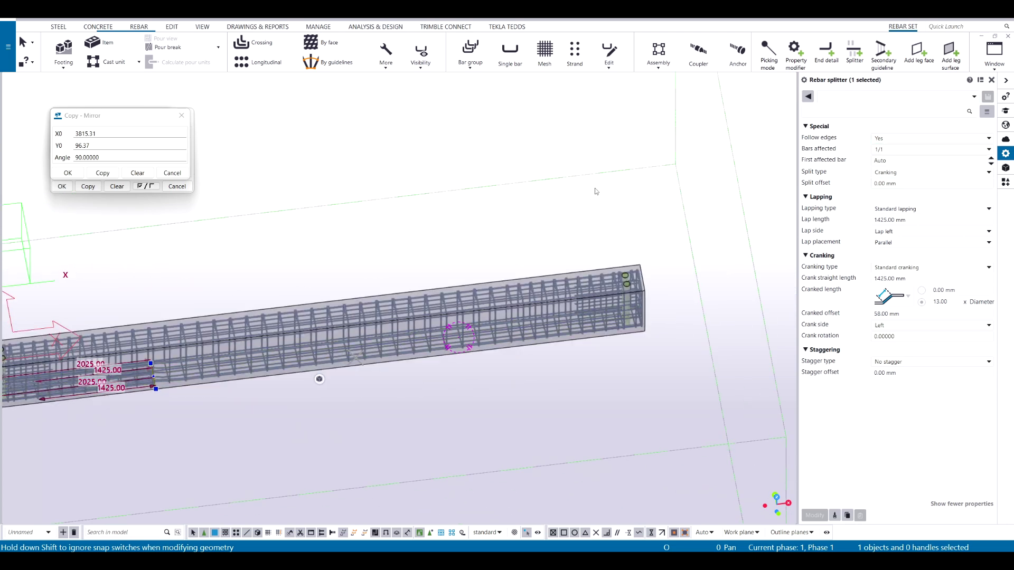
{"action": "scroll", "coordinate": [449, 297], "scroll_direction": "down", "scroll_amount": 3}
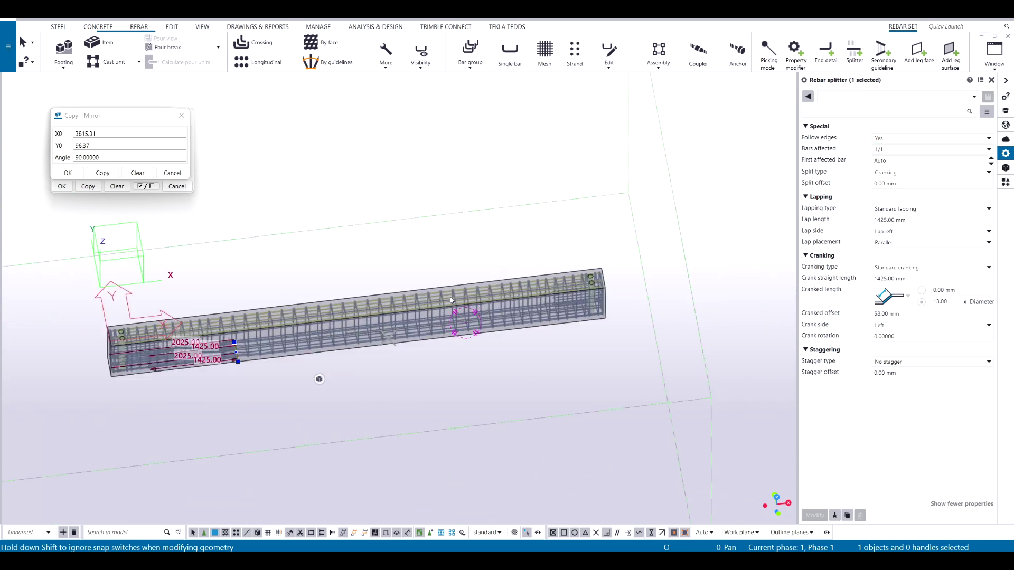
{"action": "left_click", "coordinate": [407, 211]}
{"action": "scroll", "coordinate": [301, 323], "scroll_direction": "up", "scroll_amount": 3}
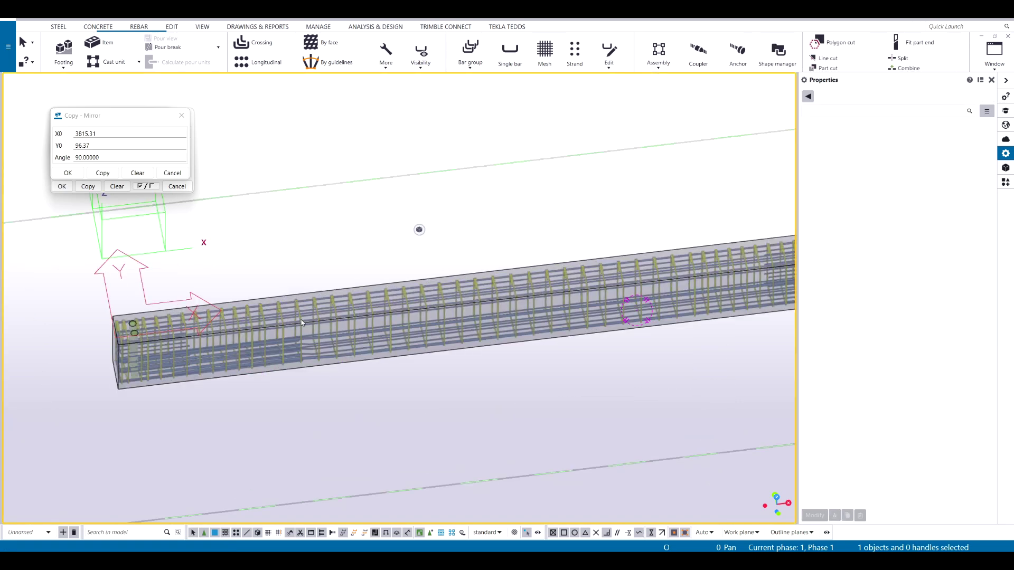
Step: Reselect the cranking splitter on the bottom bars and move it back towards midspan, about 4425 mm from the beam end
{"action": "left_click", "coordinate": [299, 357]}
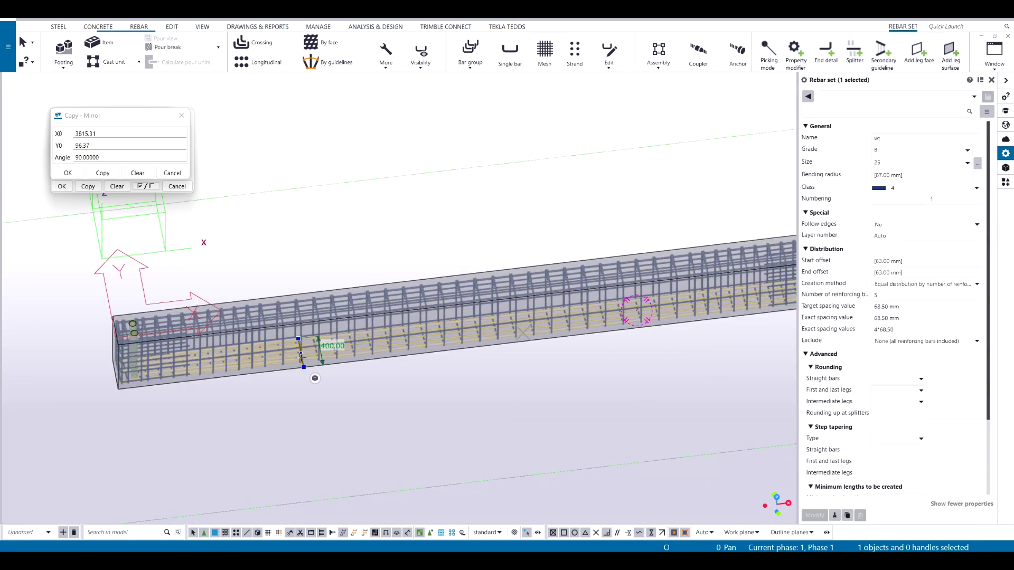
{"action": "left_click", "coordinate": [301, 361]}
{"action": "left_click_drag", "start_coordinate": [303, 359], "coordinate": [520, 333]}
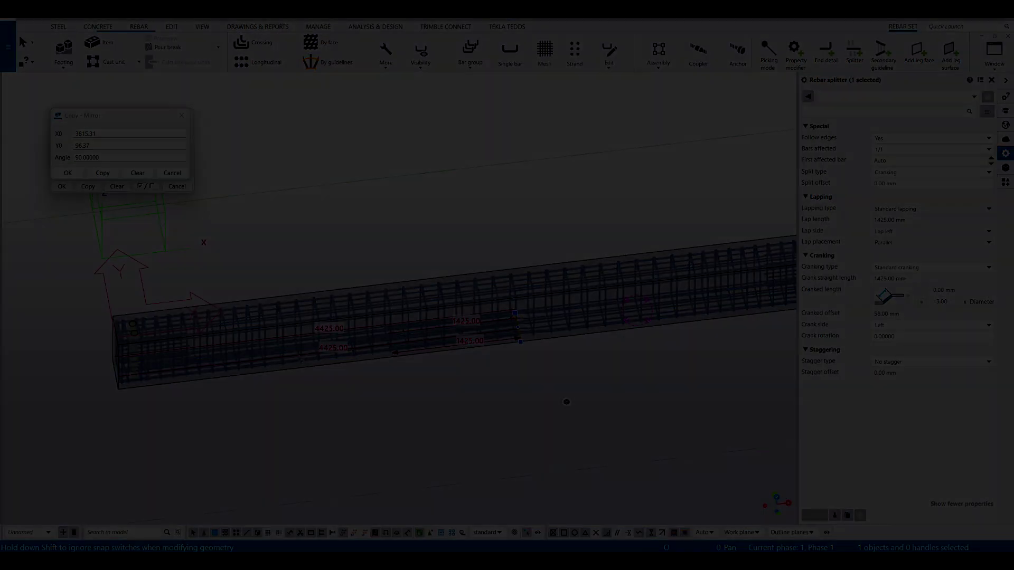